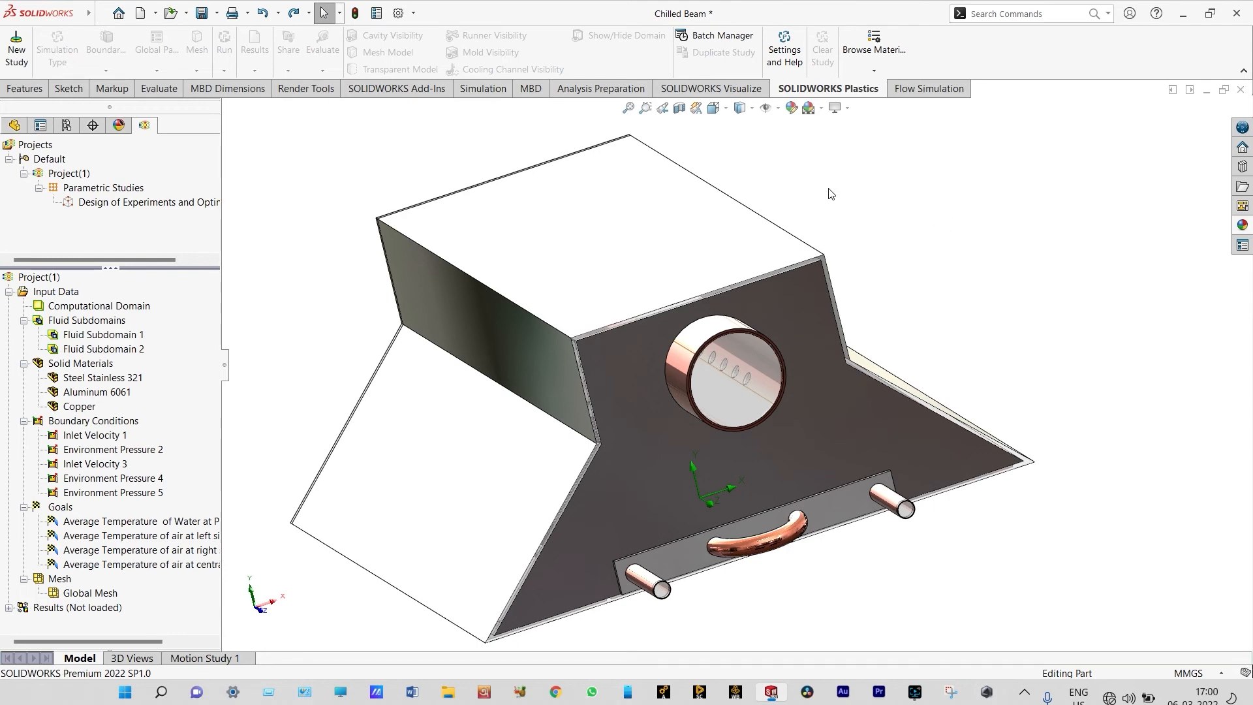
Section the model along the Front Plane and examine the finned coil and the tubes running through it
click(679, 108)
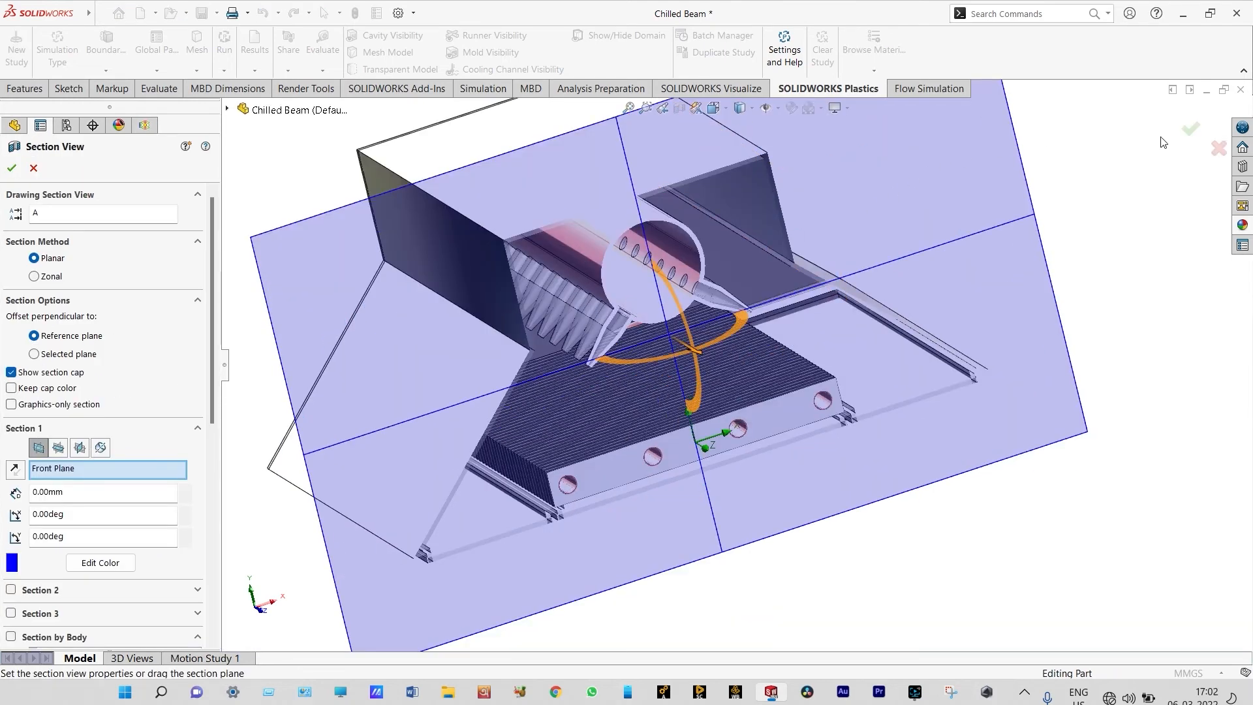
click(1190, 128)
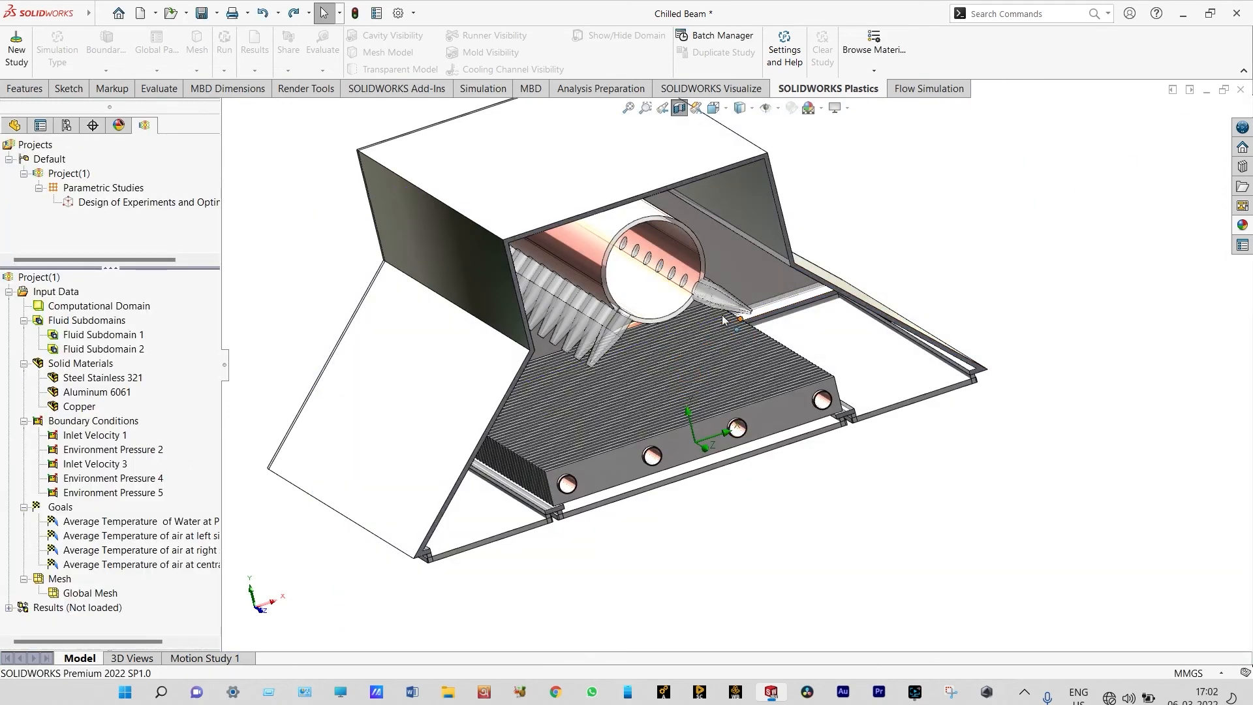
scroll(725, 322, down, 2)
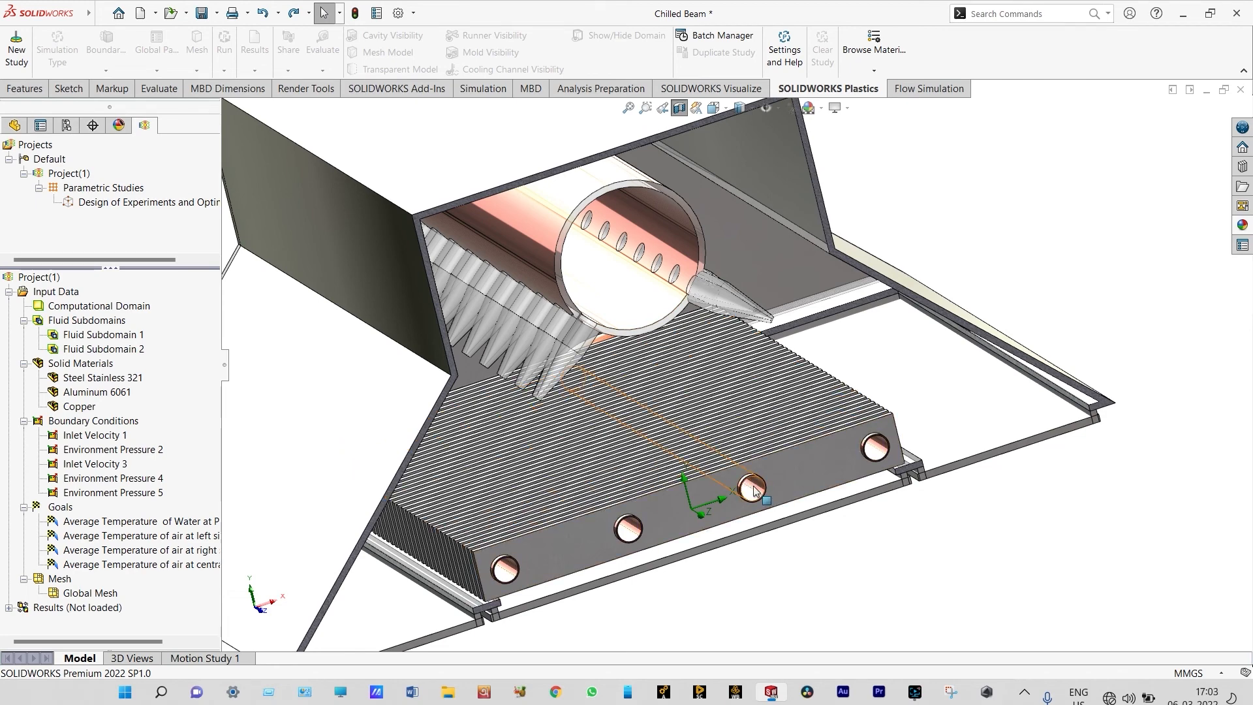
scroll(754, 489, up, 3)
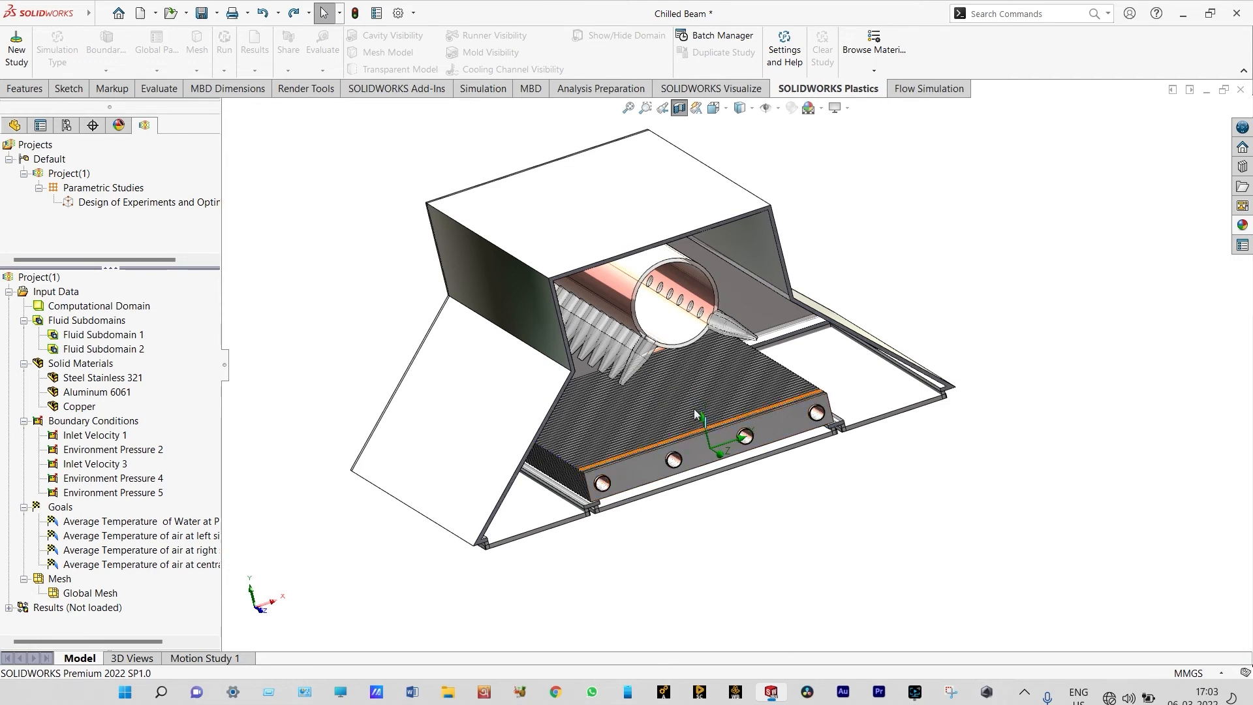
scroll(595, 457, down, 2)
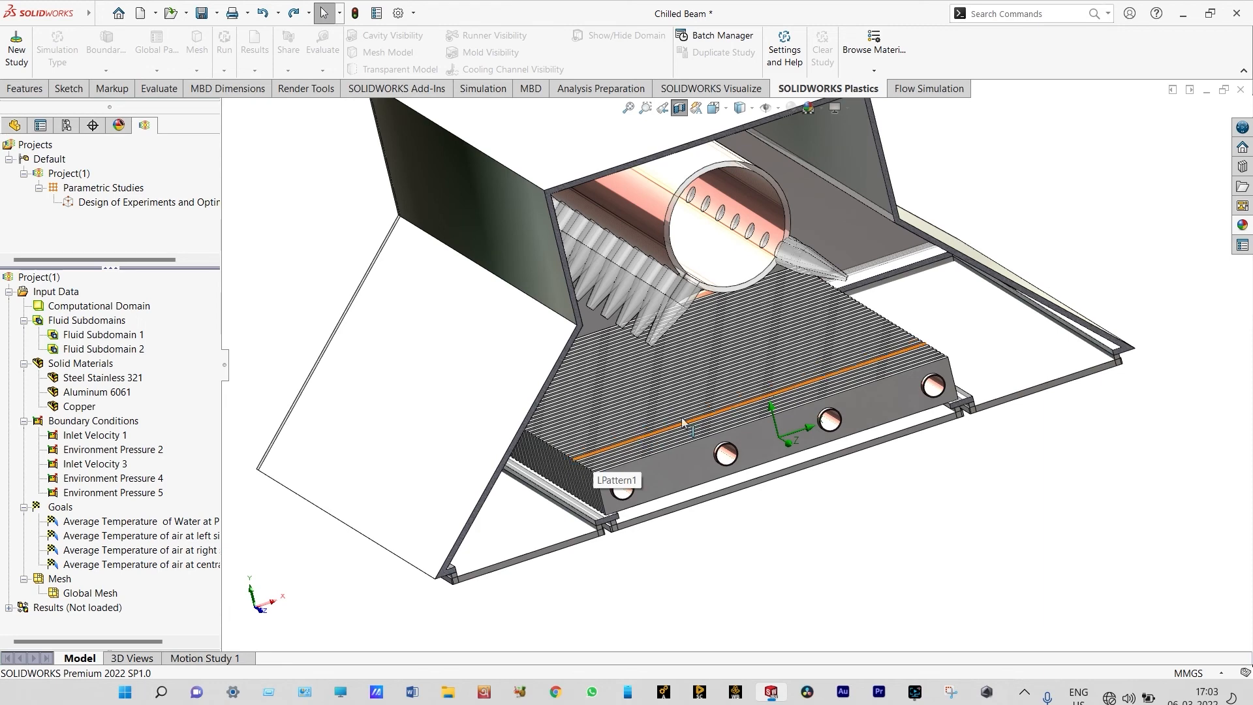
scroll(711, 404, up, 1)
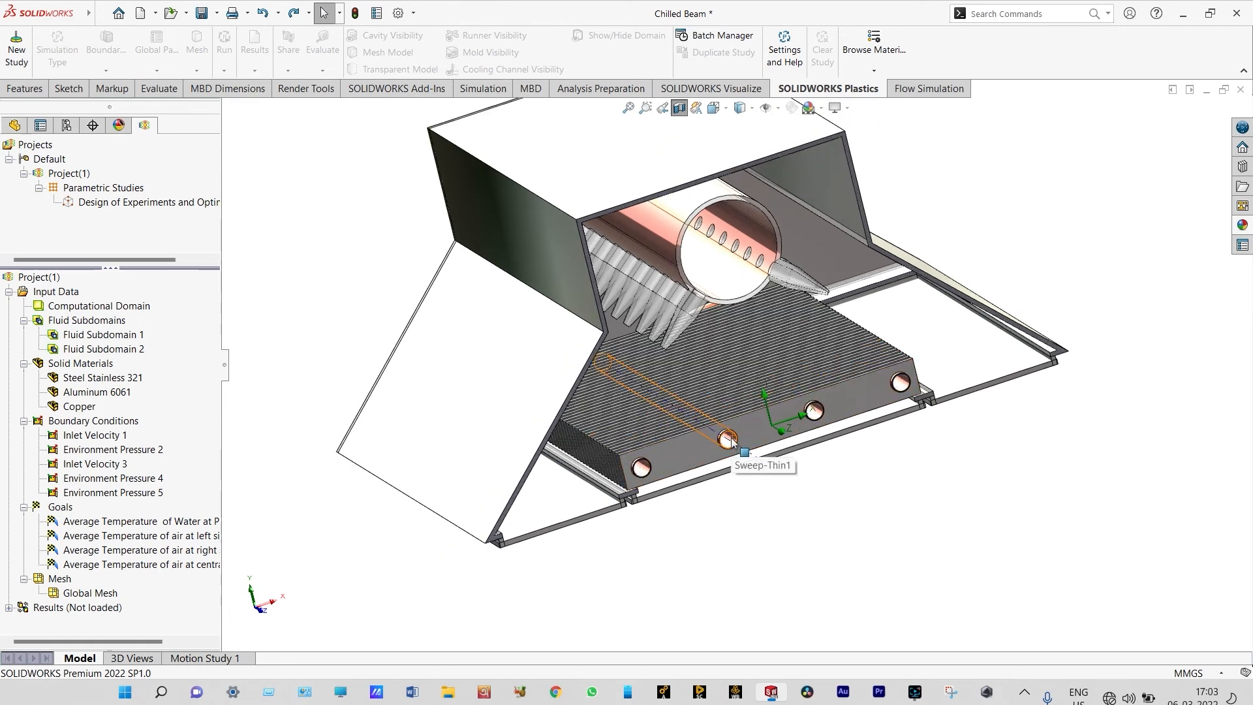
Examine the large perforated air pipe, its nozzles and the housing interior from several sides of the sectioned model
middle_drag(733, 424, 1101, 304)
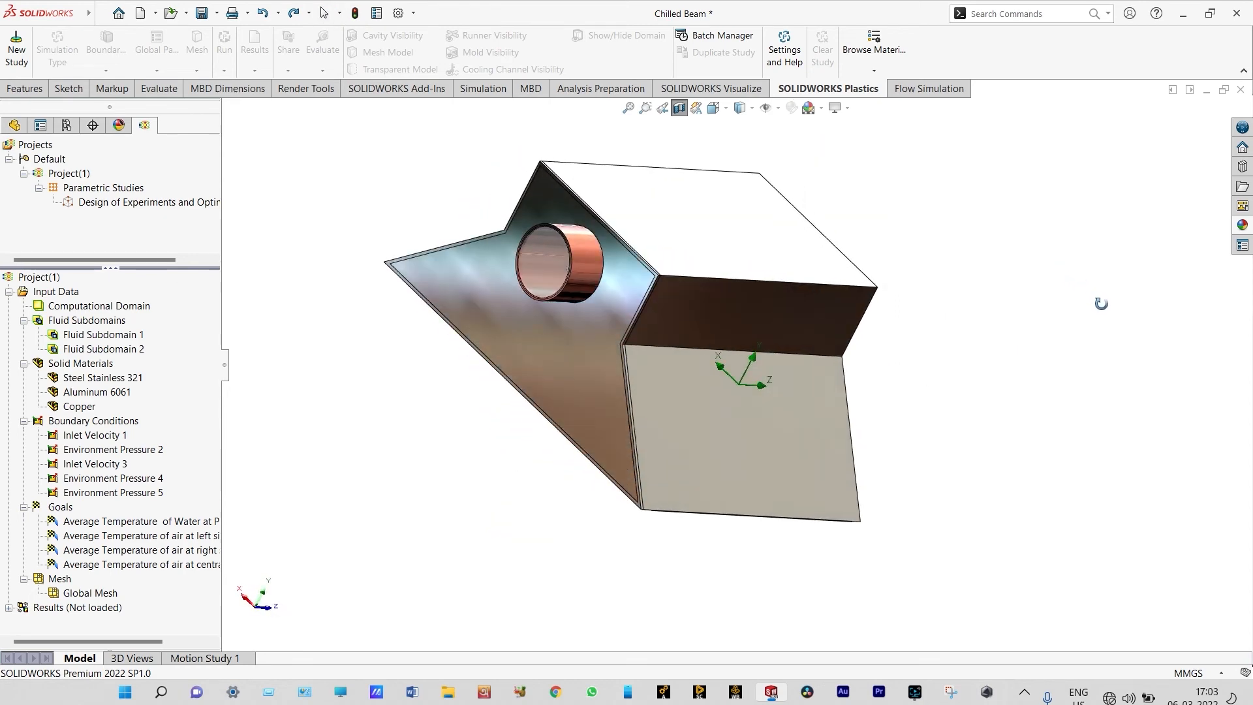
scroll(547, 267, down, 3)
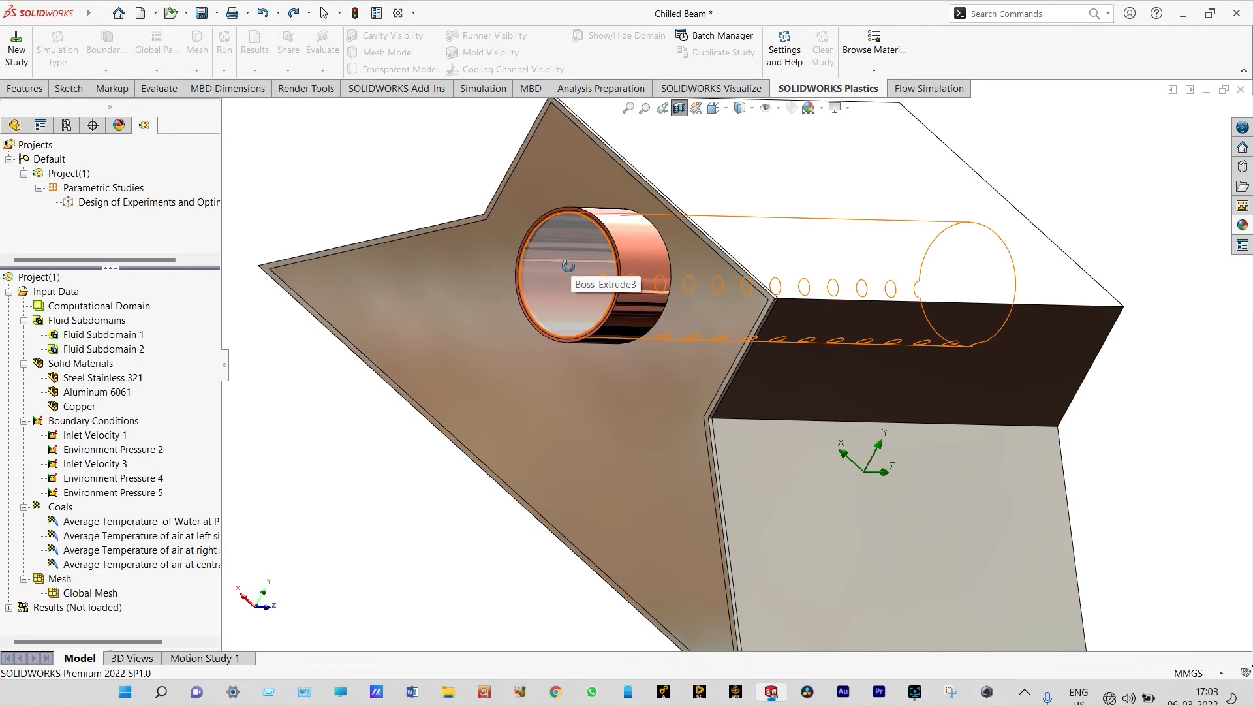
mouse_move(547, 267)
middle_down()
mouse_move(468, 169)
mouse_move(422, 166)
mouse_move(653, 216)
mouse_move(829, 274)
mouse_move(795, 277)
middle_up()
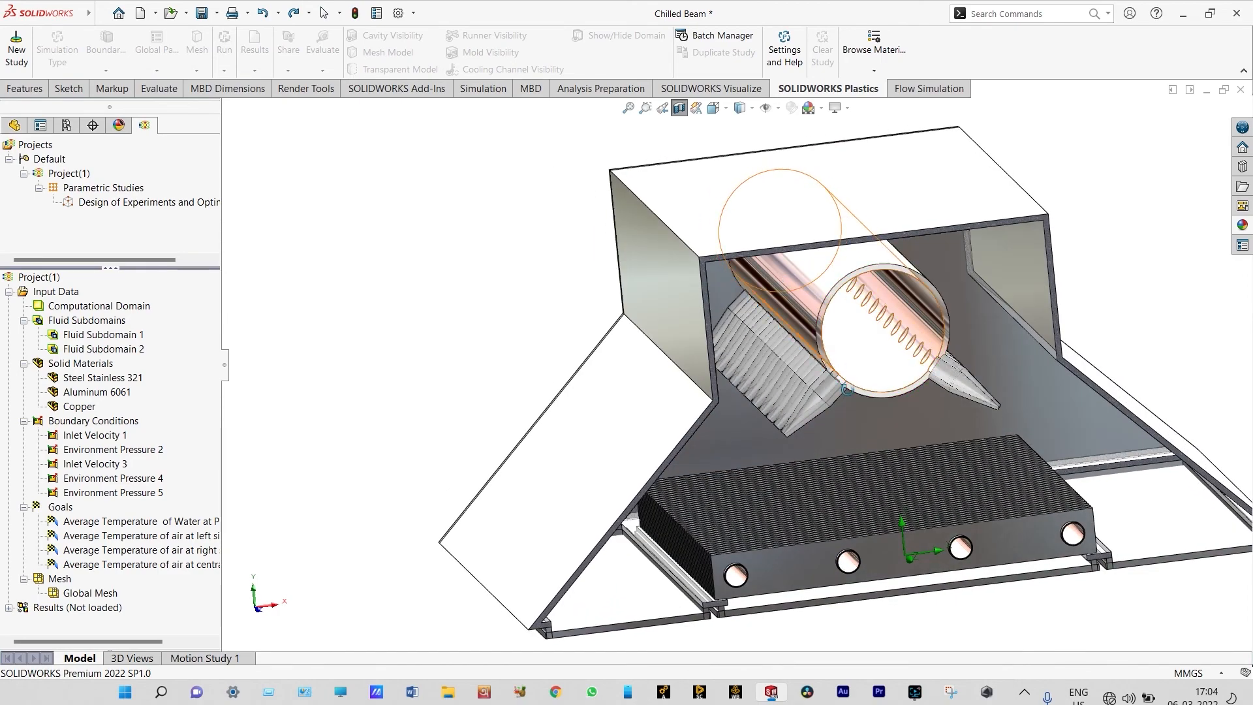
scroll(829, 382, down, 5)
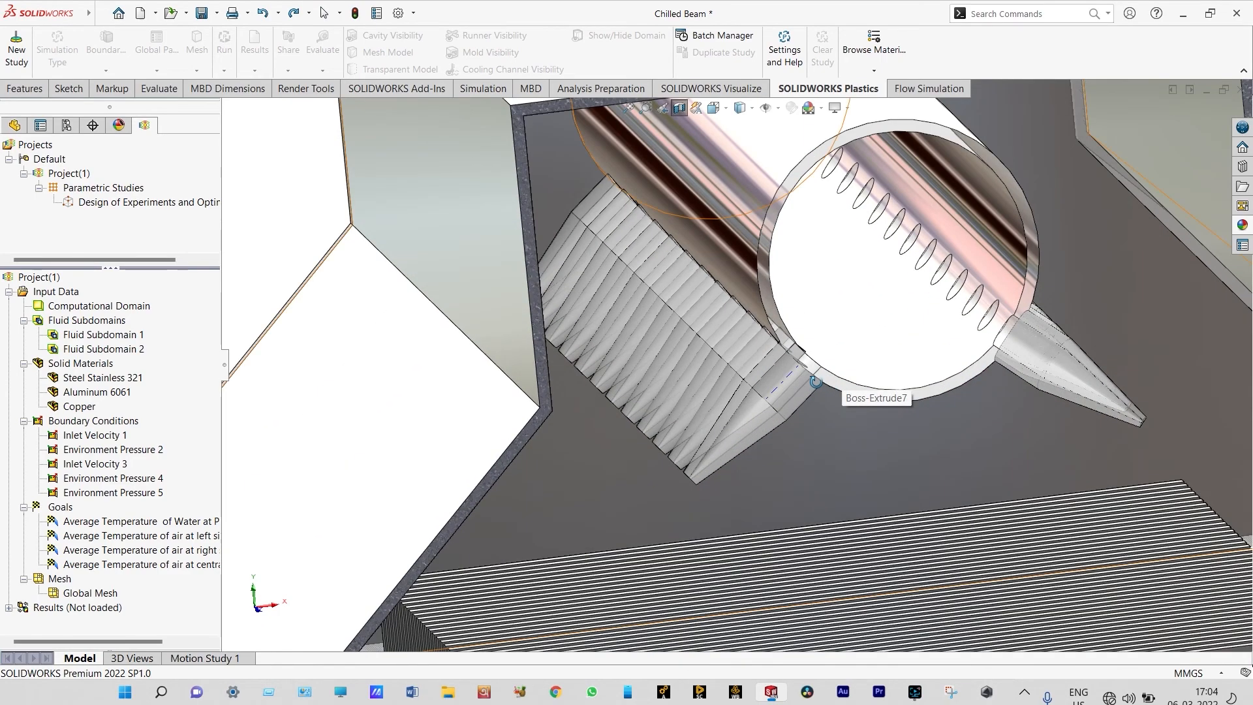
scroll(815, 381, up, 6)
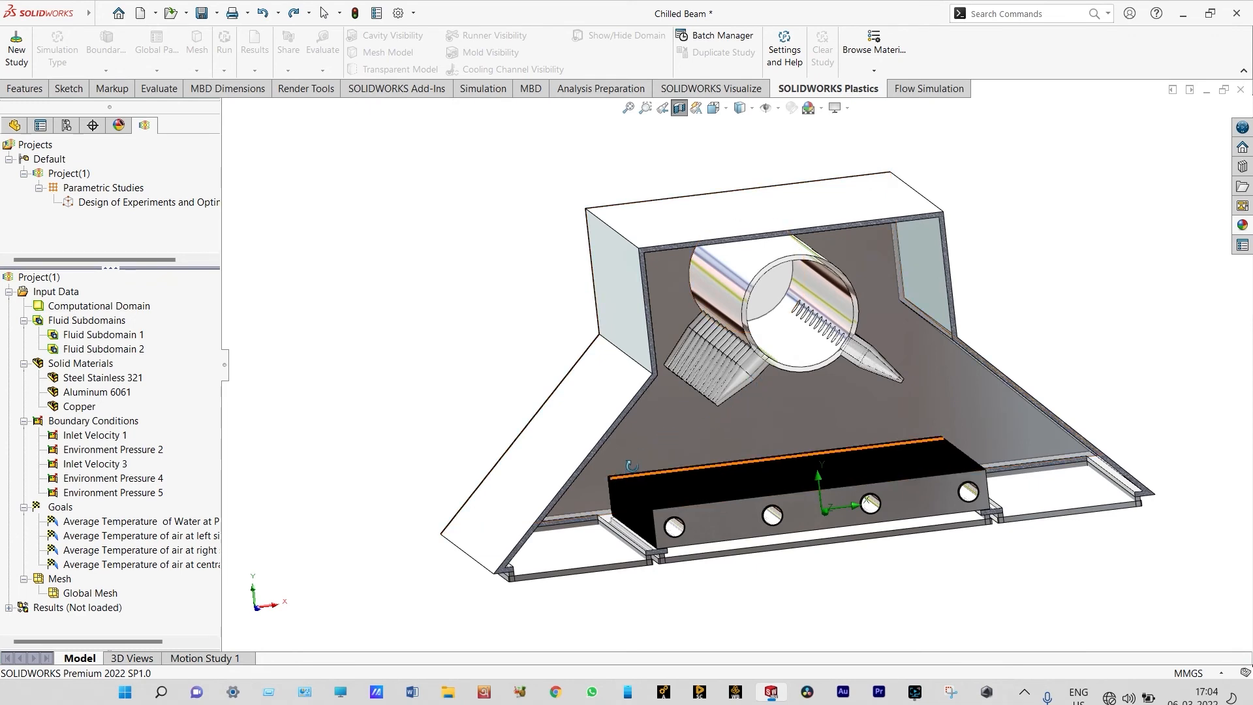
scroll(662, 444, down, 4)
scroll(637, 458, up, 4)
middle_drag(652, 443, 684, 422)
scroll(1102, 303, down, 2)
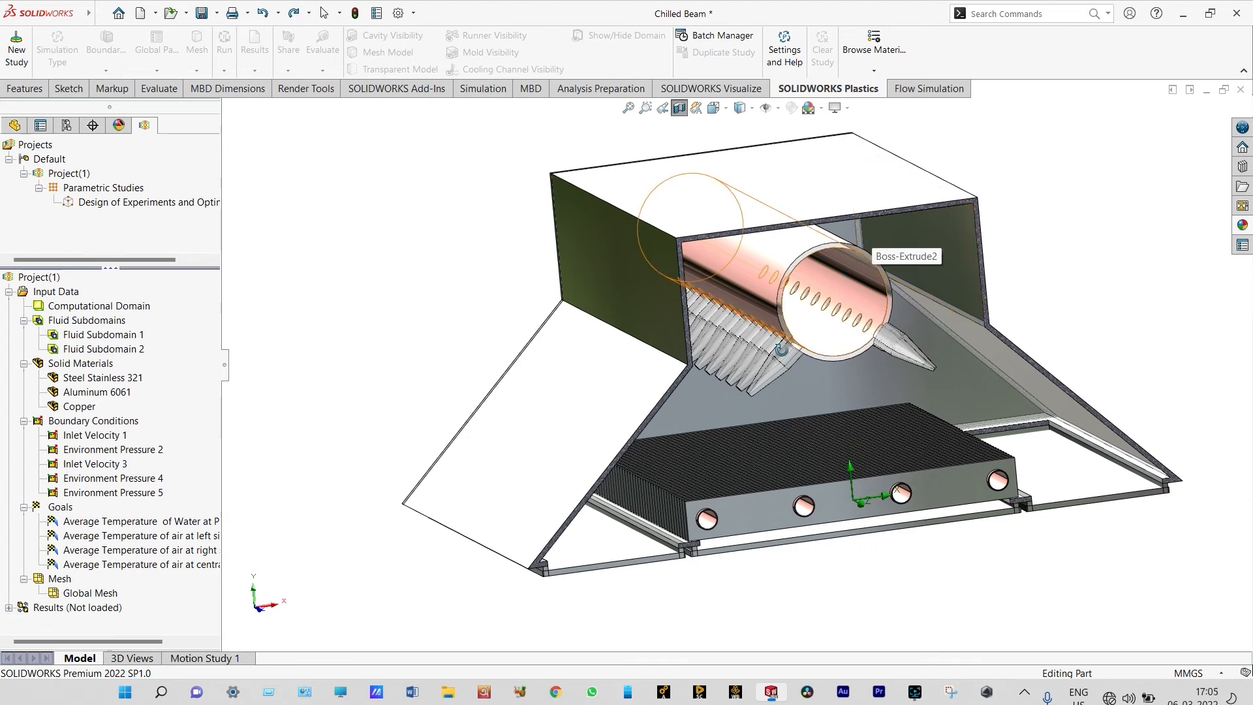
scroll(783, 347, down, 2)
scroll(778, 353, up, 2)
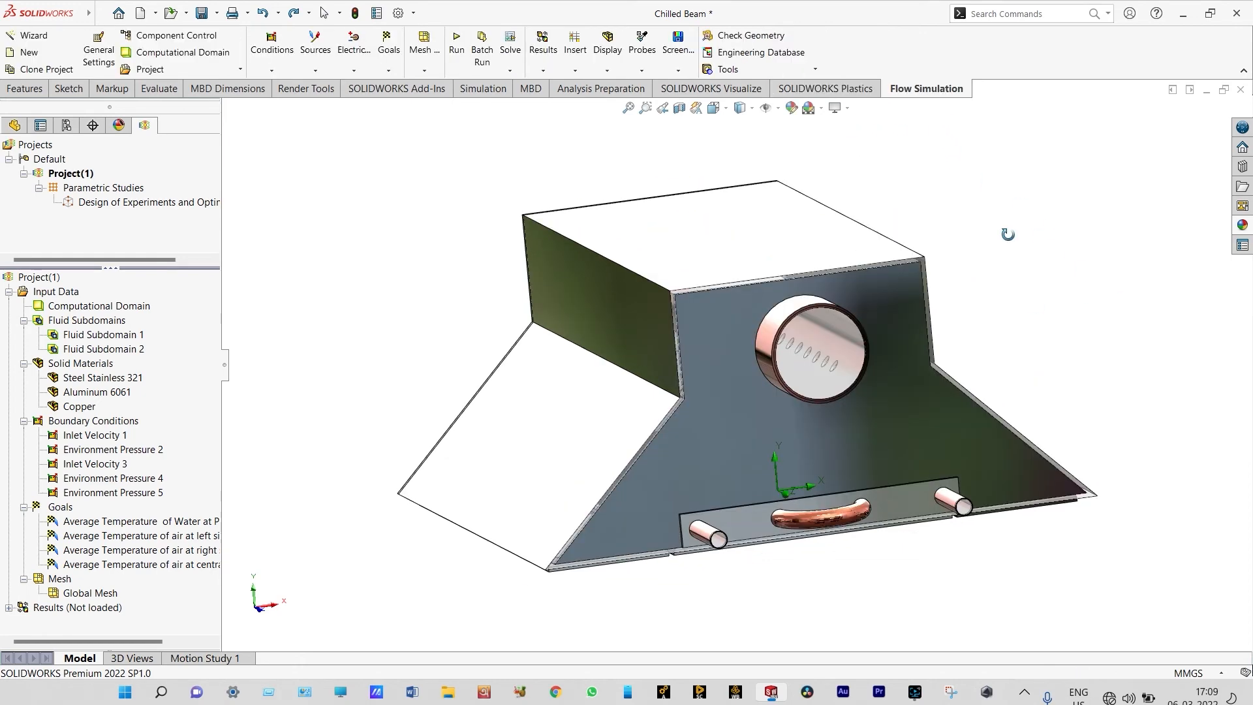
Start a new flow project with the Wizard, using the SI (m-kg-s) unit system with temperature in °C
click(45, 39)
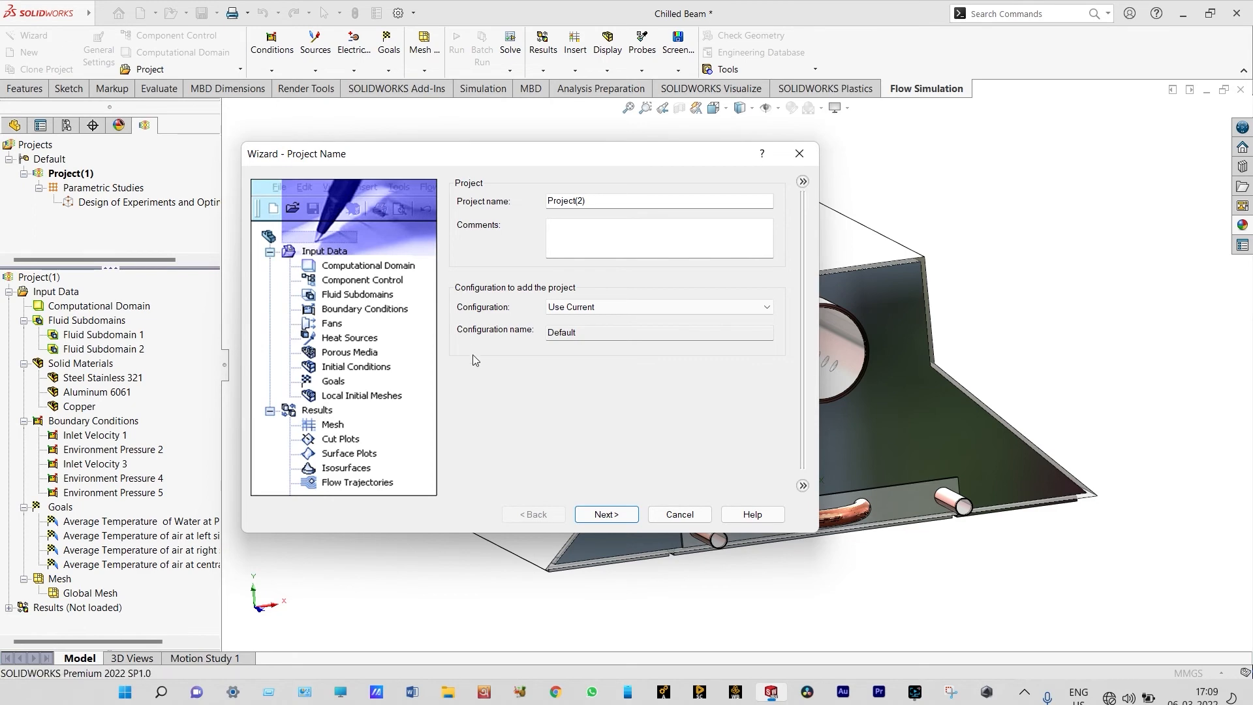
click(606, 514)
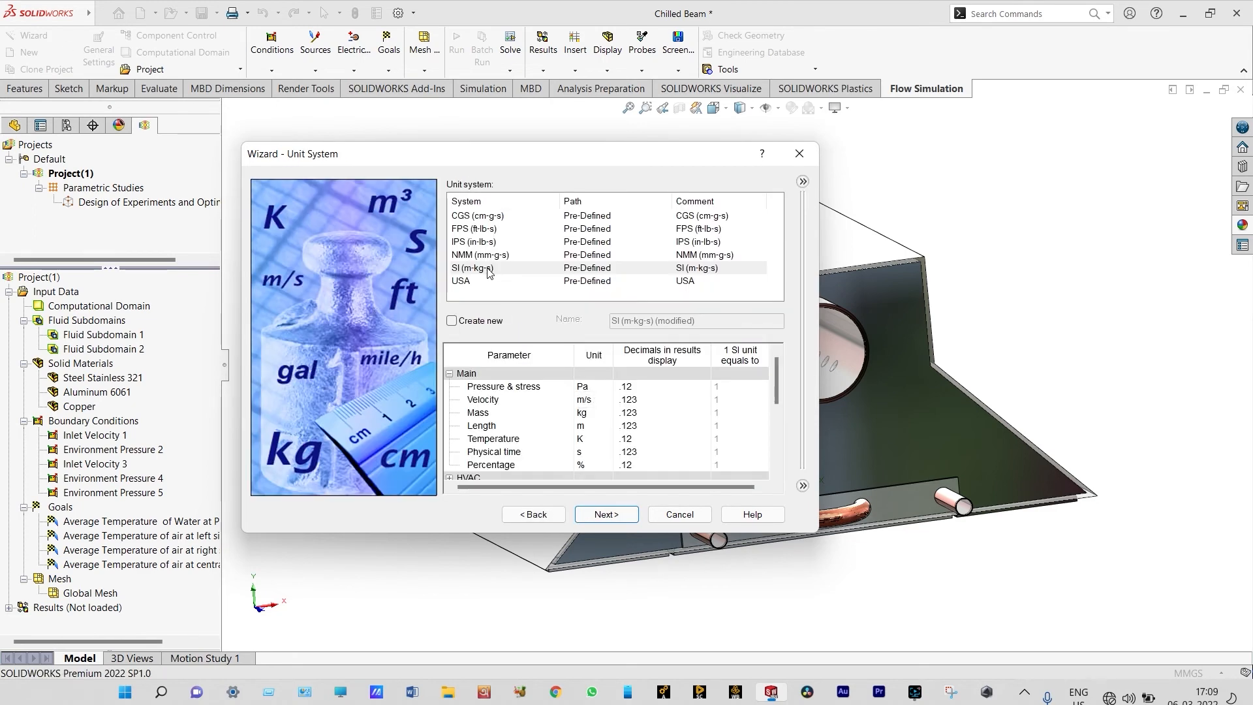
click(490, 272)
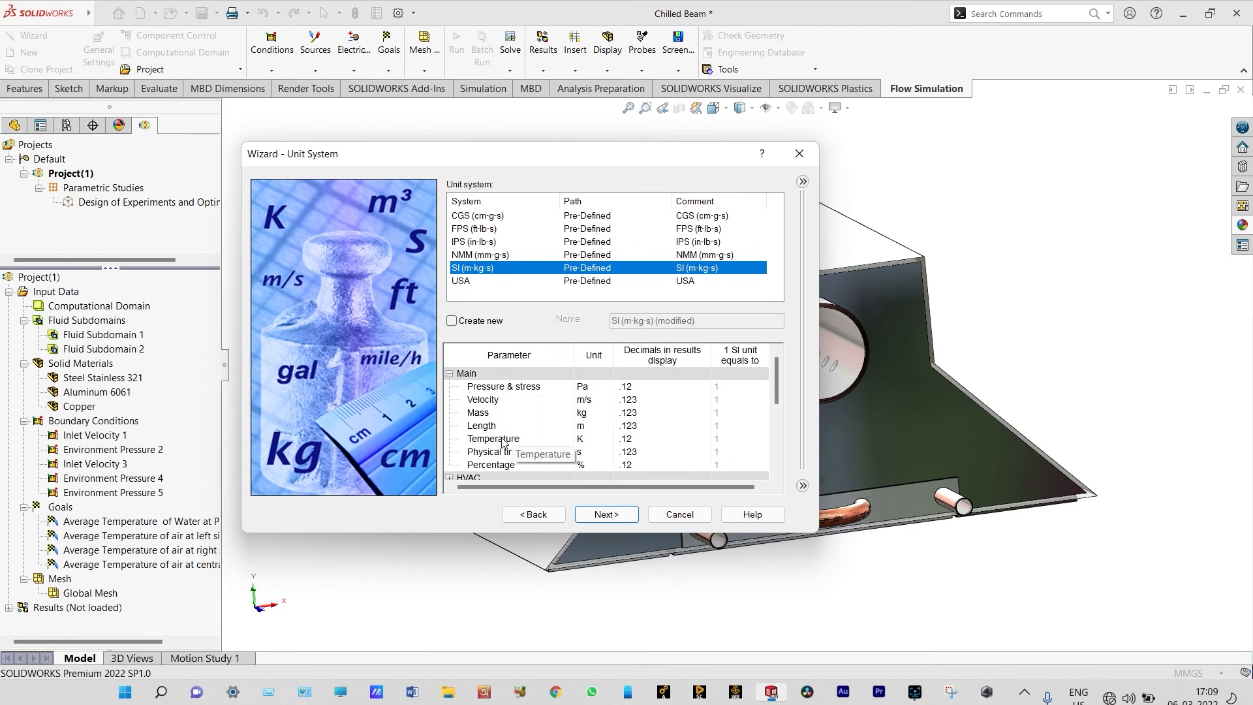
click(590, 439)
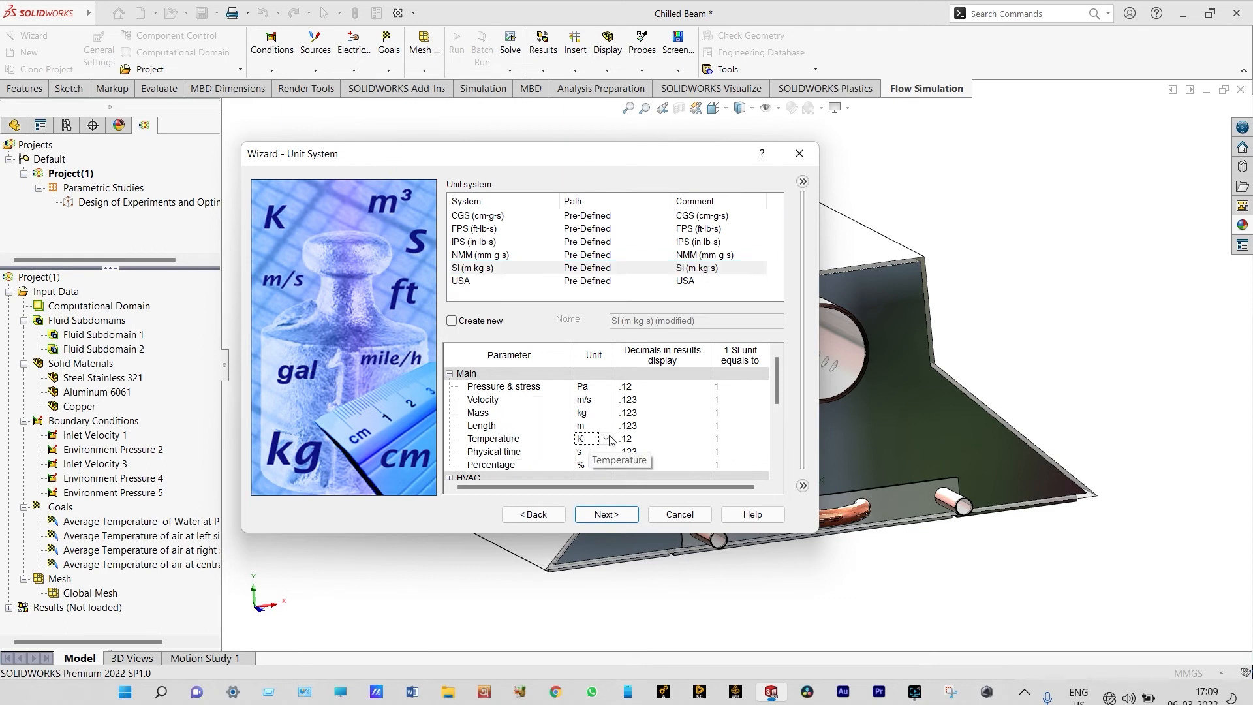
click(607, 439)
click(605, 460)
click(606, 514)
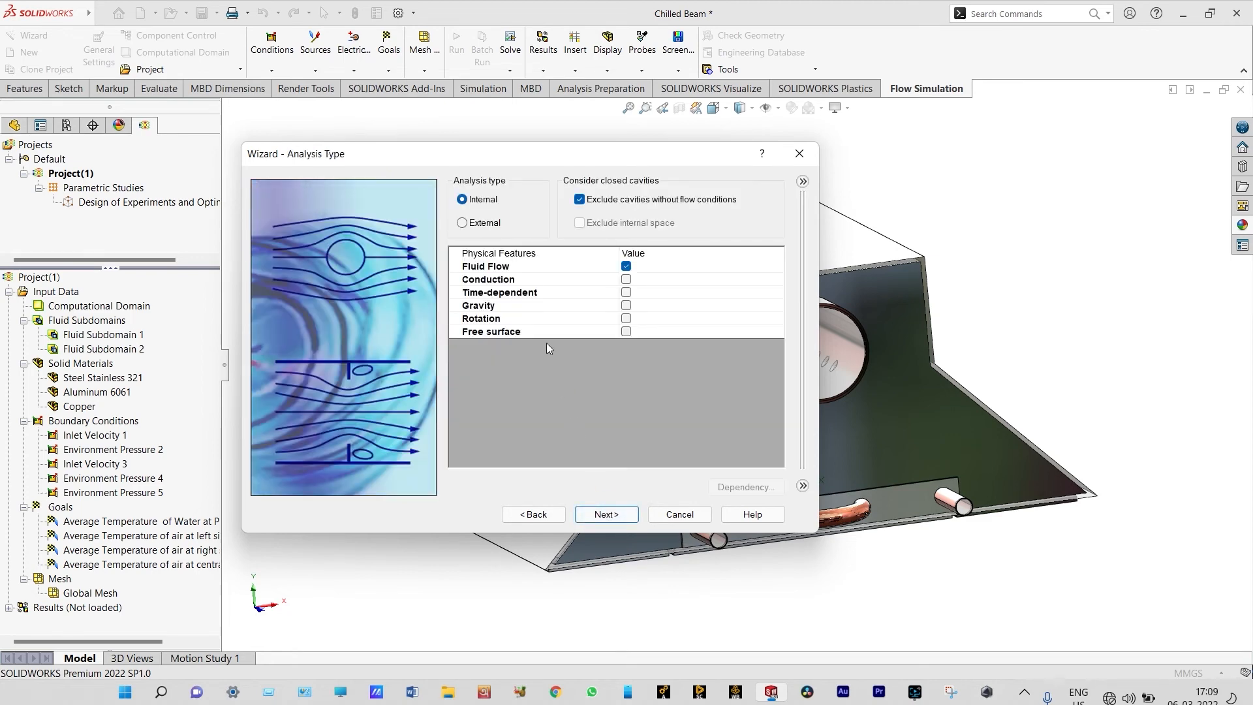
Include cavities without flow conditions in the internal analysis and enable conduction and gravity
click(580, 199)
click(626, 278)
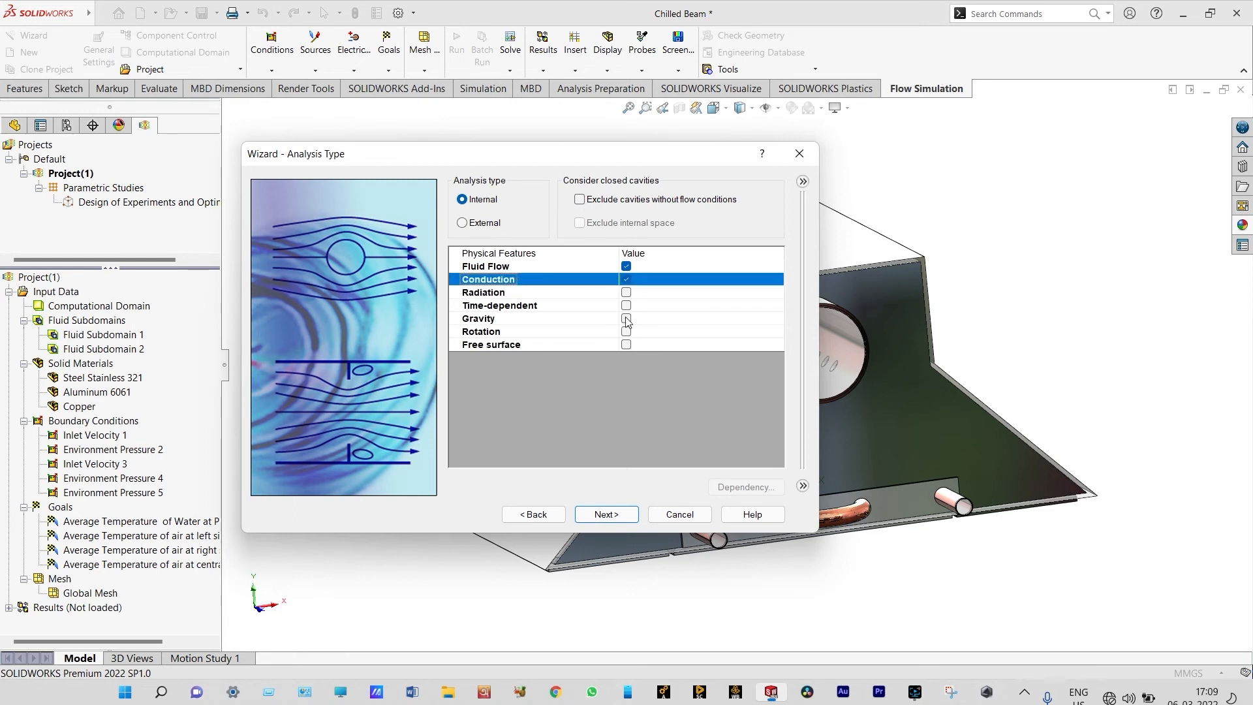
click(626, 318)
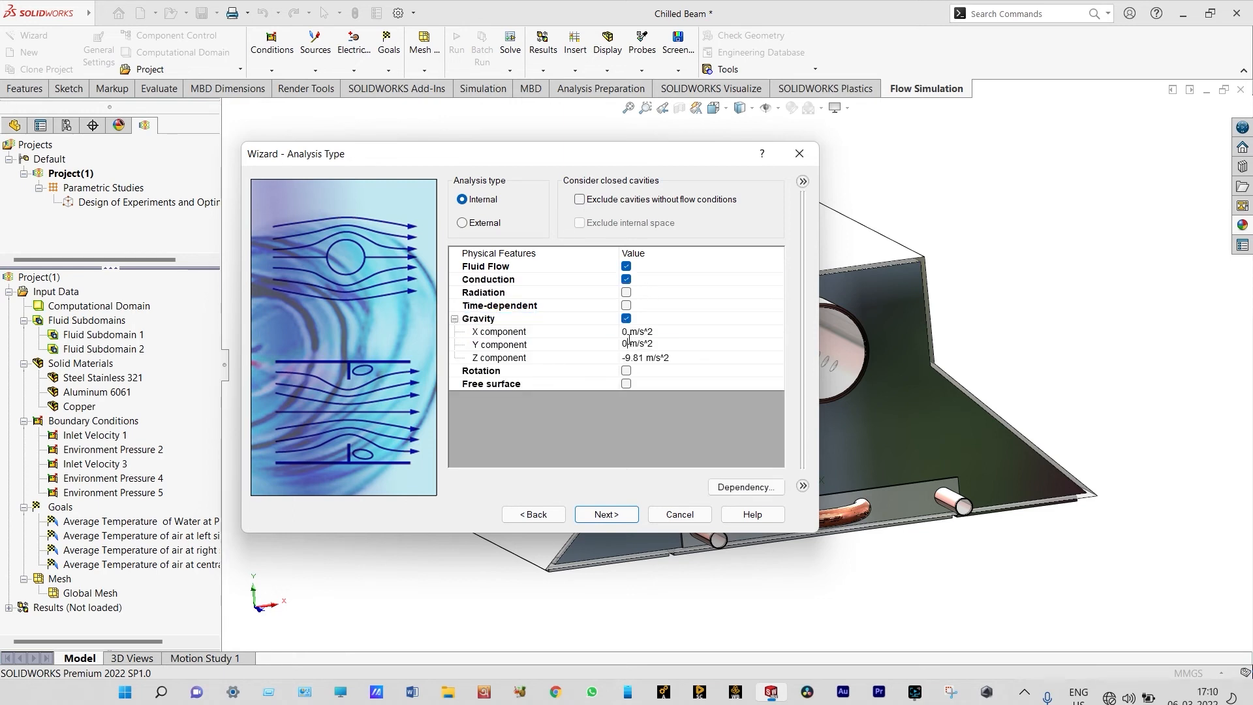
Set the gravity Y component to -9.81 m/s^2 and the Z component to 0, and accept the analysis type
key(BackSpace)
text(-9.81)
key(Down)
key(BackSpace)
key(BackSpace)
key(BackSpace)
key(BackSpace)
key(BackSpace)
text(0)
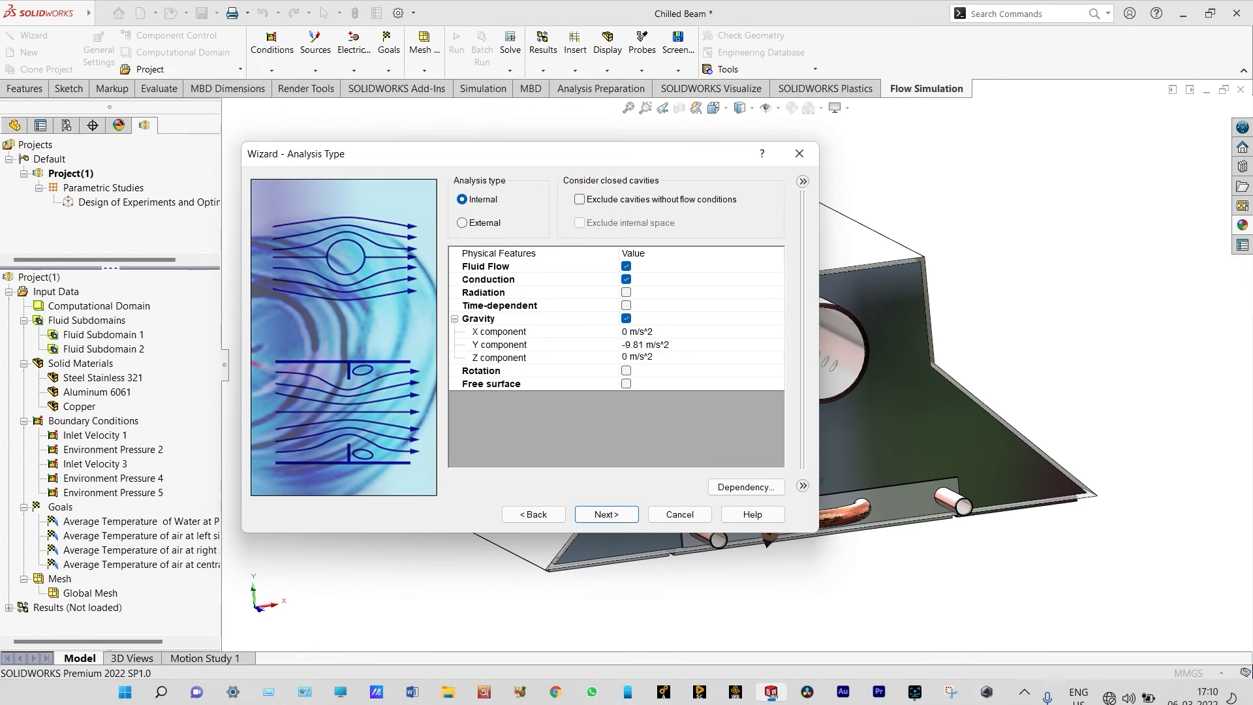
click(610, 516)
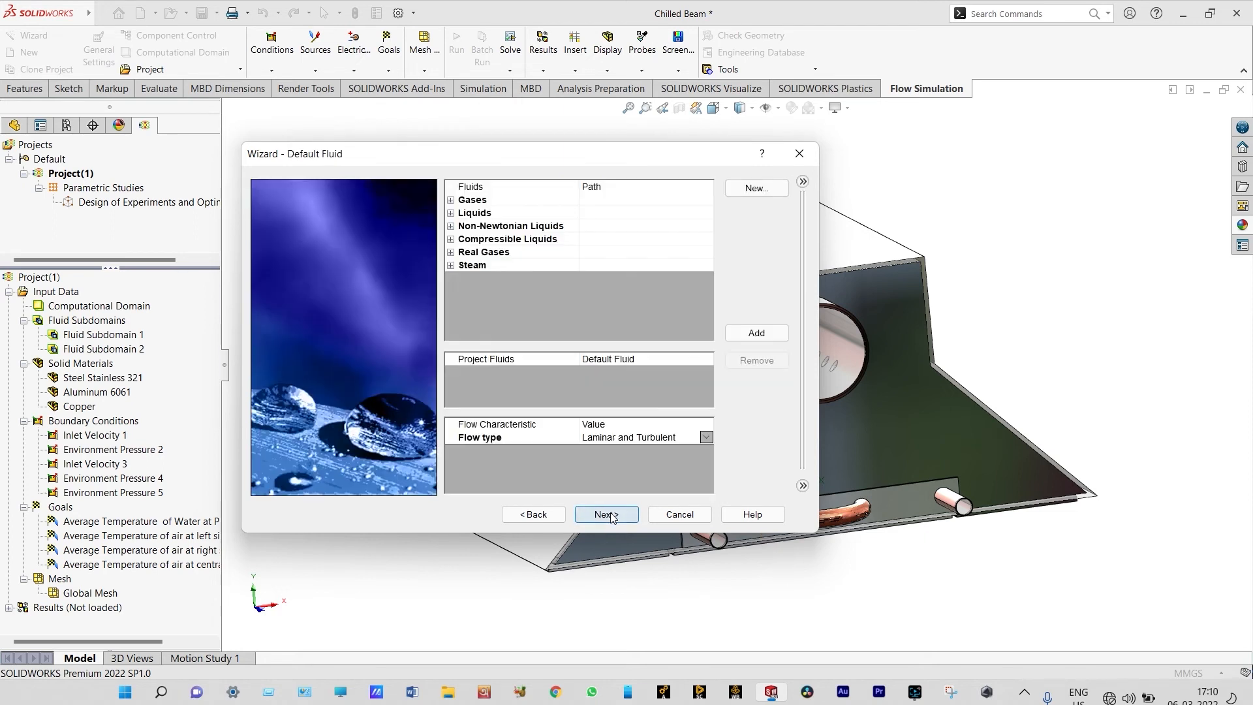
Add the gas Air and the liquid Water as project fluids, keeping Air as the default
click(451, 200)
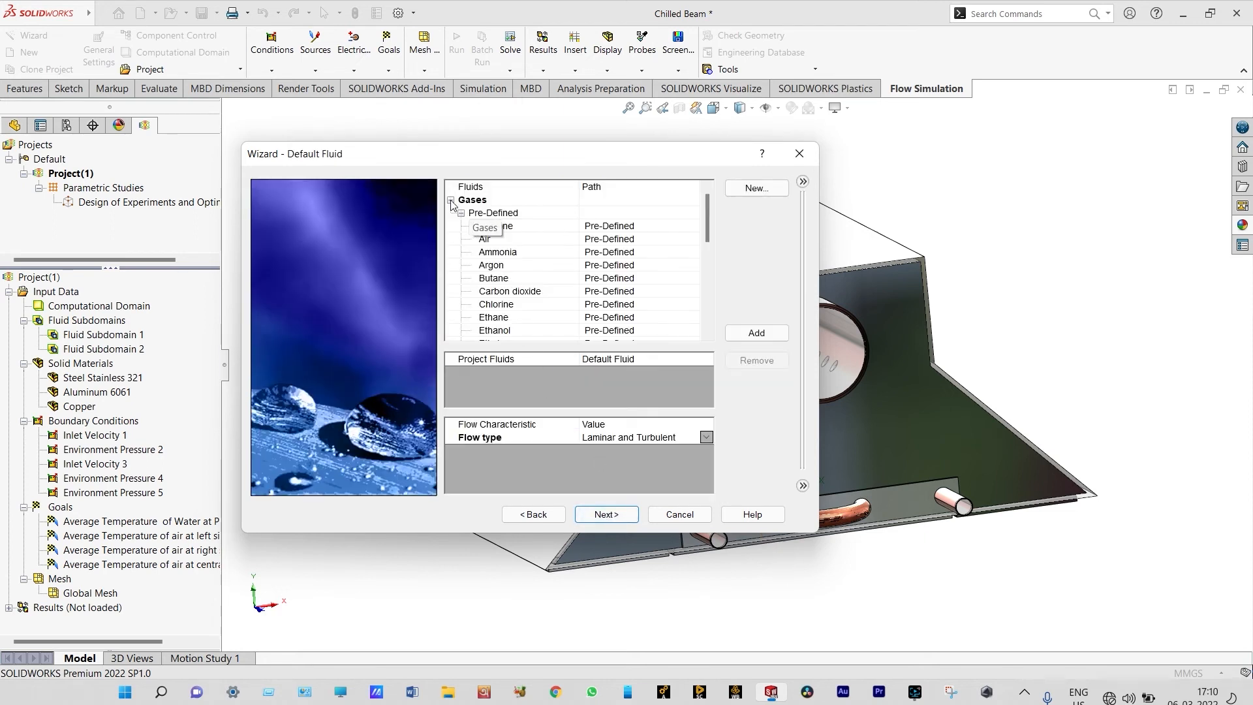
double_click(487, 241)
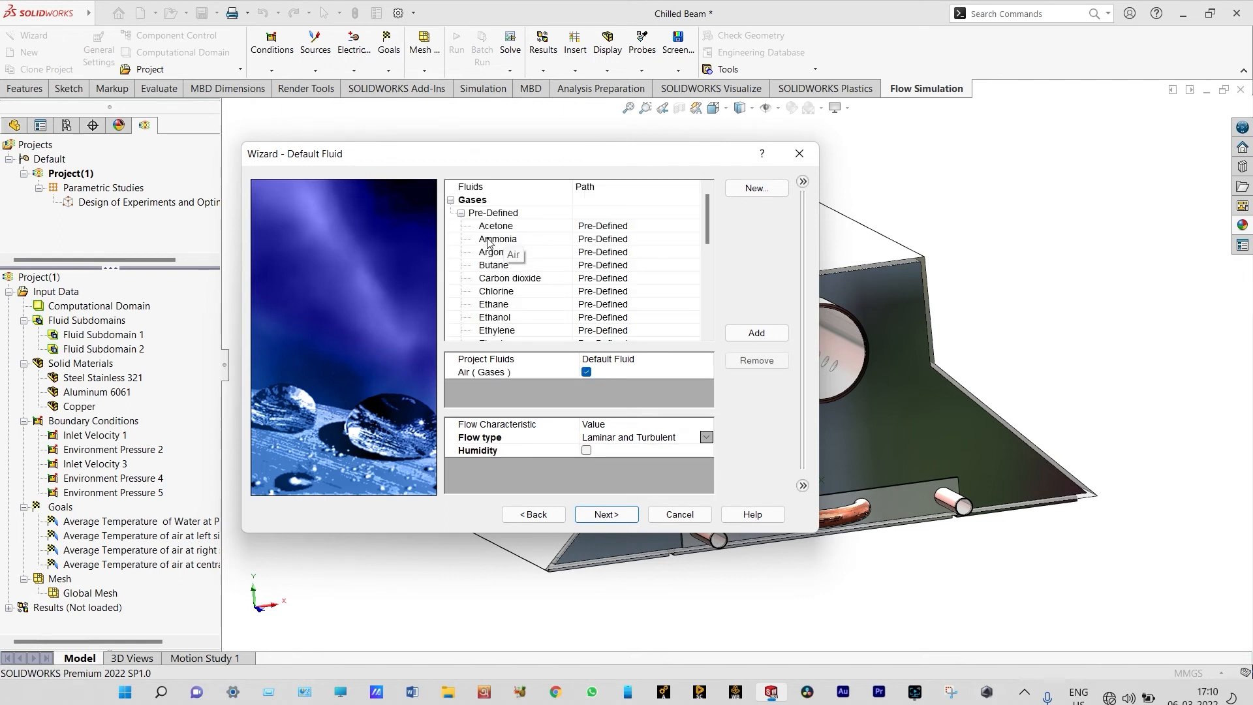
click(452, 202)
click(450, 213)
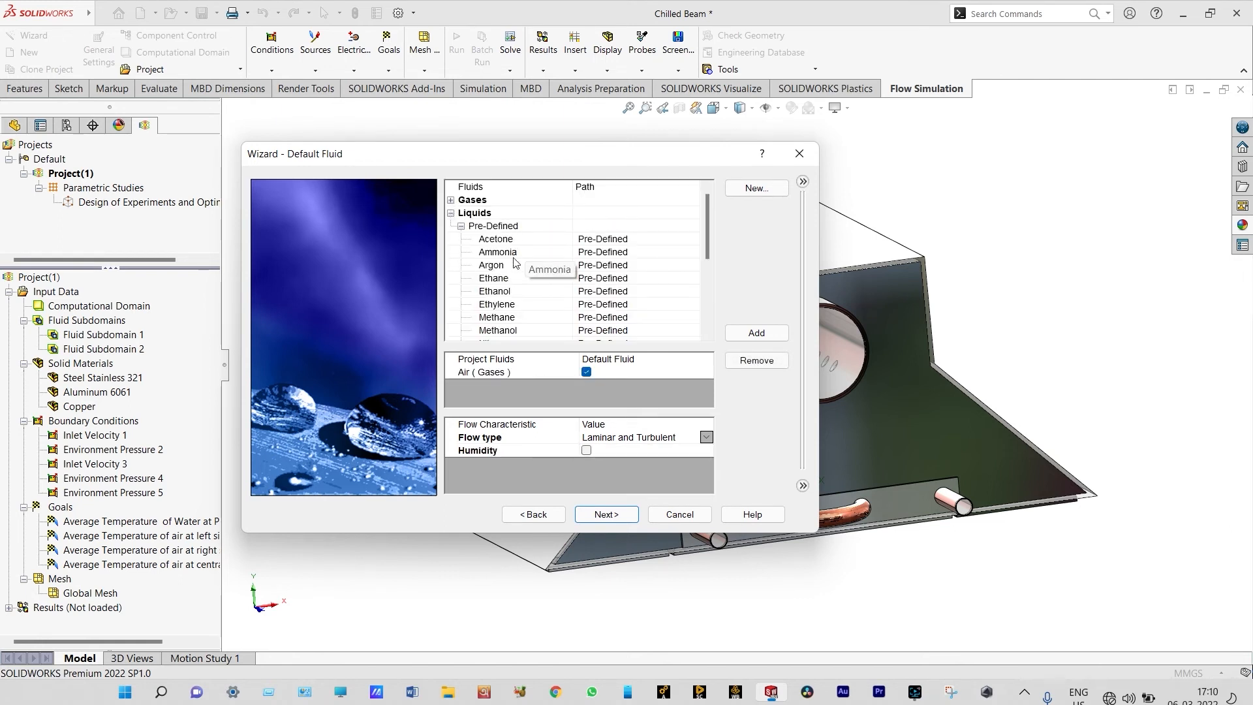
key(w)
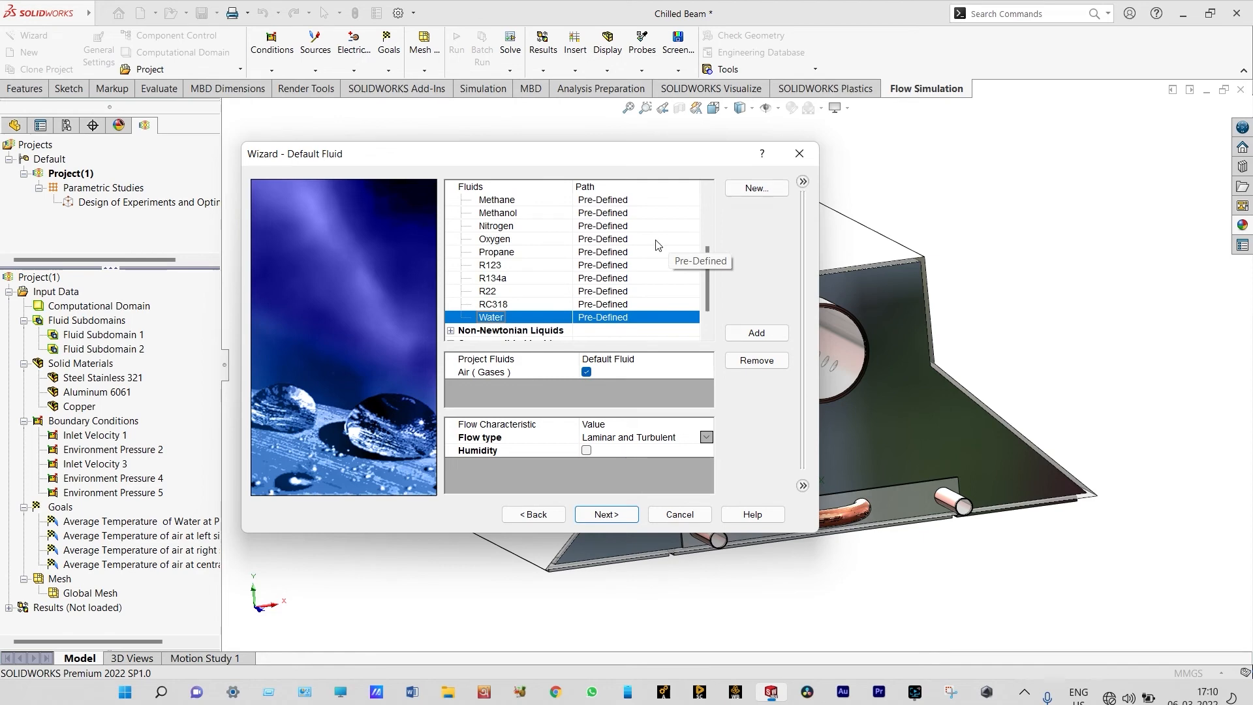
double_click(508, 319)
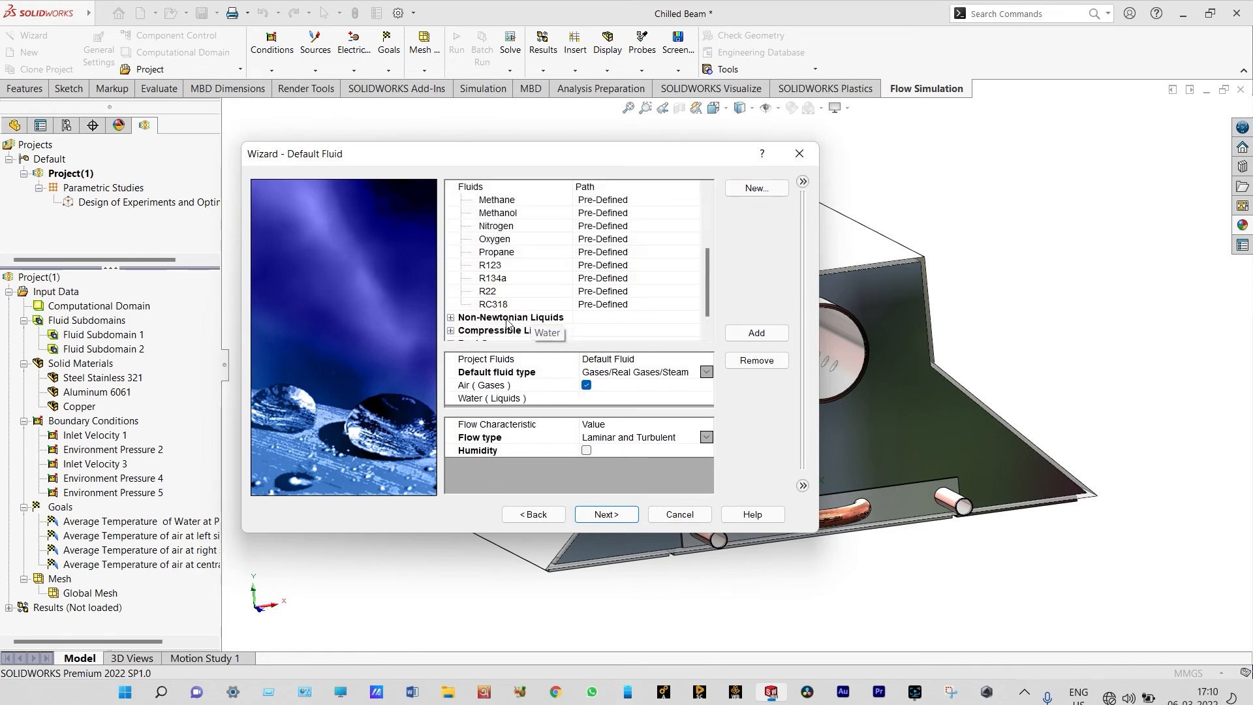
click(595, 514)
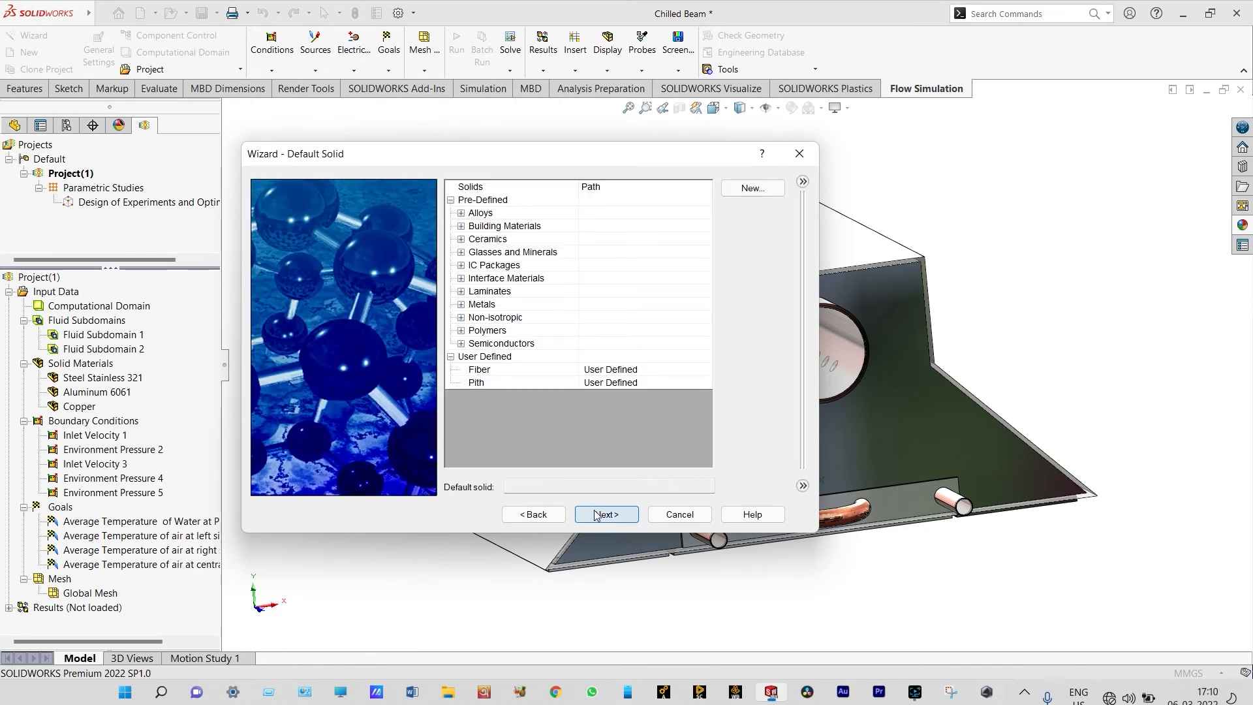
Choose the alloy Aluminum 6061 as default solid and accept the adiabatic wall condition with 0 micrometer roughness
click(461, 214)
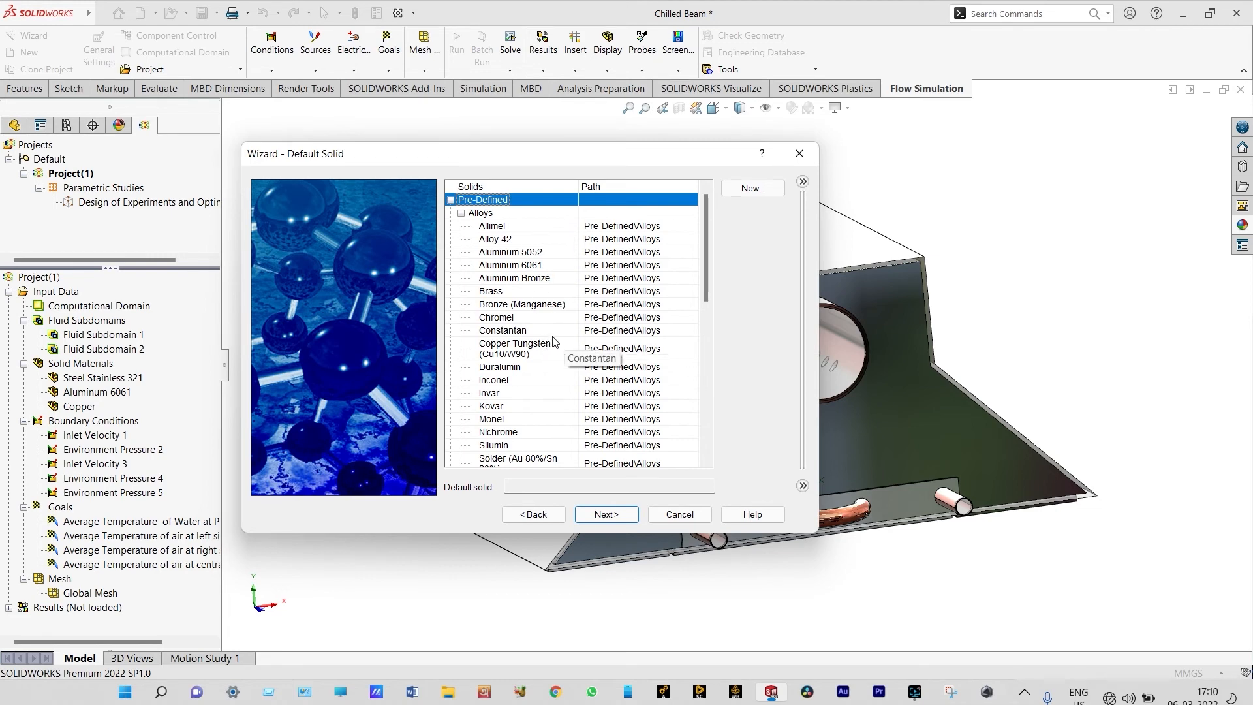
scroll(554, 342, down, 1)
scroll(554, 342, up, 1)
click(533, 266)
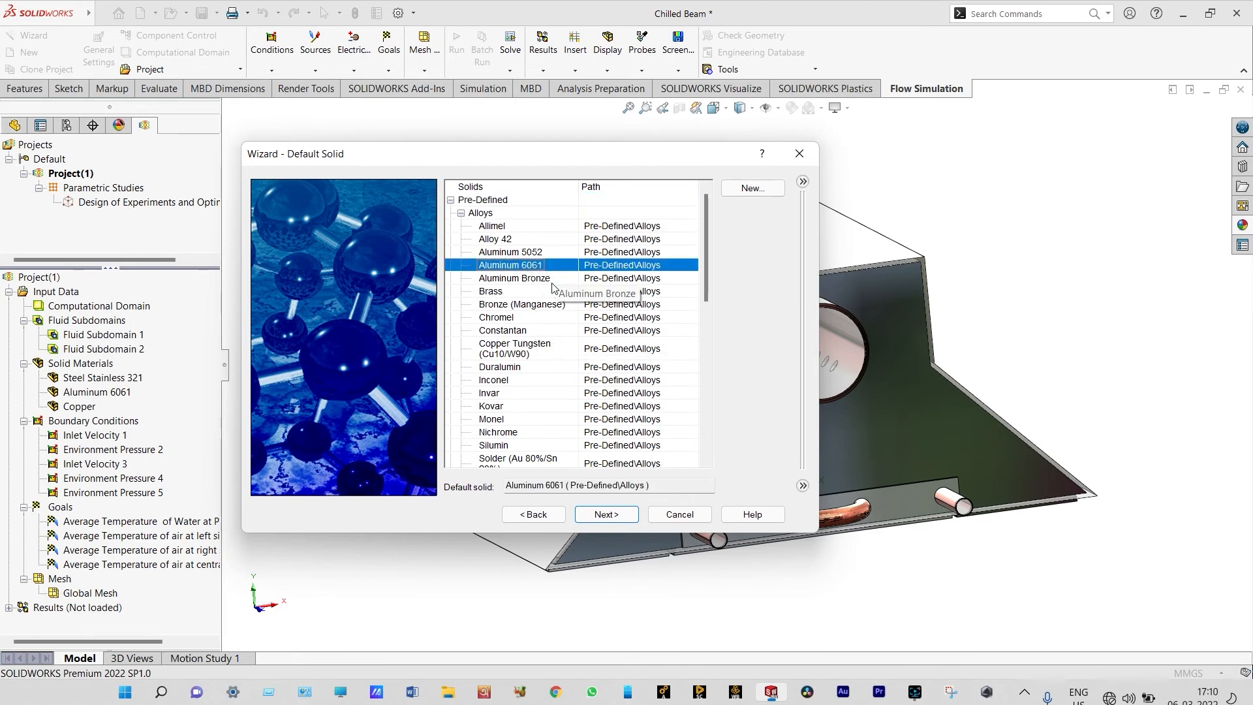
click(600, 515)
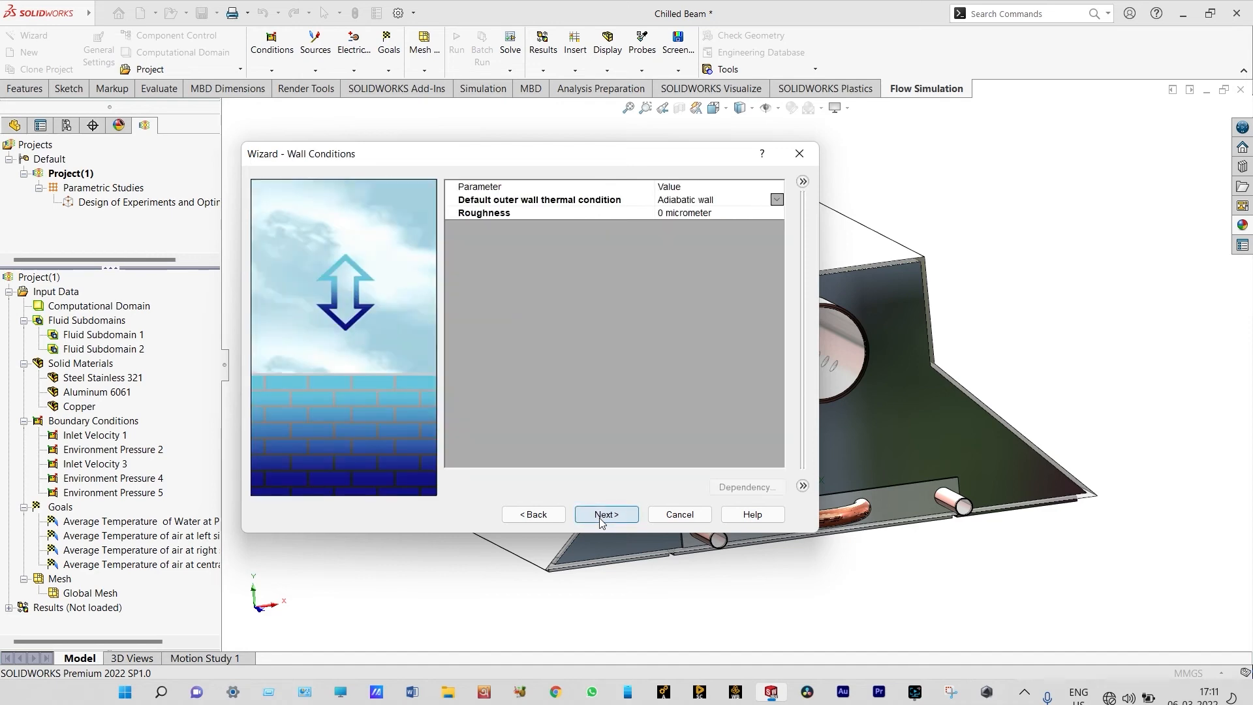
click(600, 515)
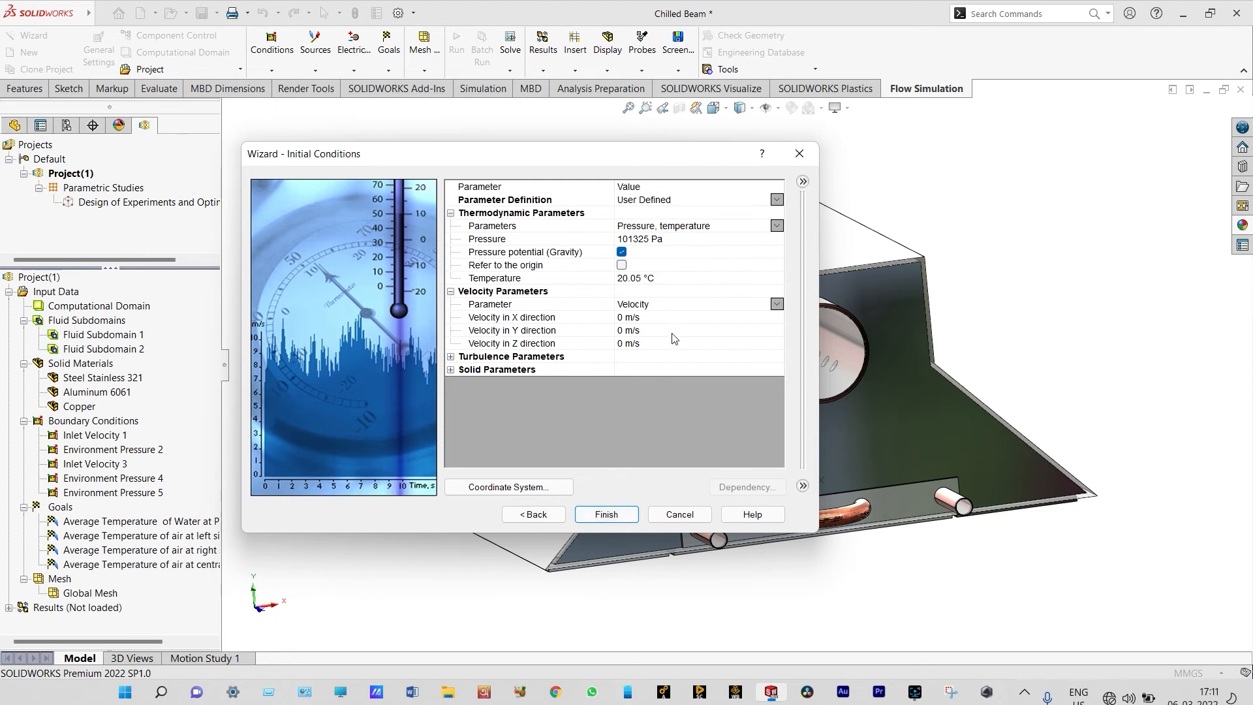
Set the initial thermodynamic temperature to 30 °C, show the solid parameters and finish creating the project
click(645, 279)
click(643, 278)
text(30)
key(Return)
click(451, 370)
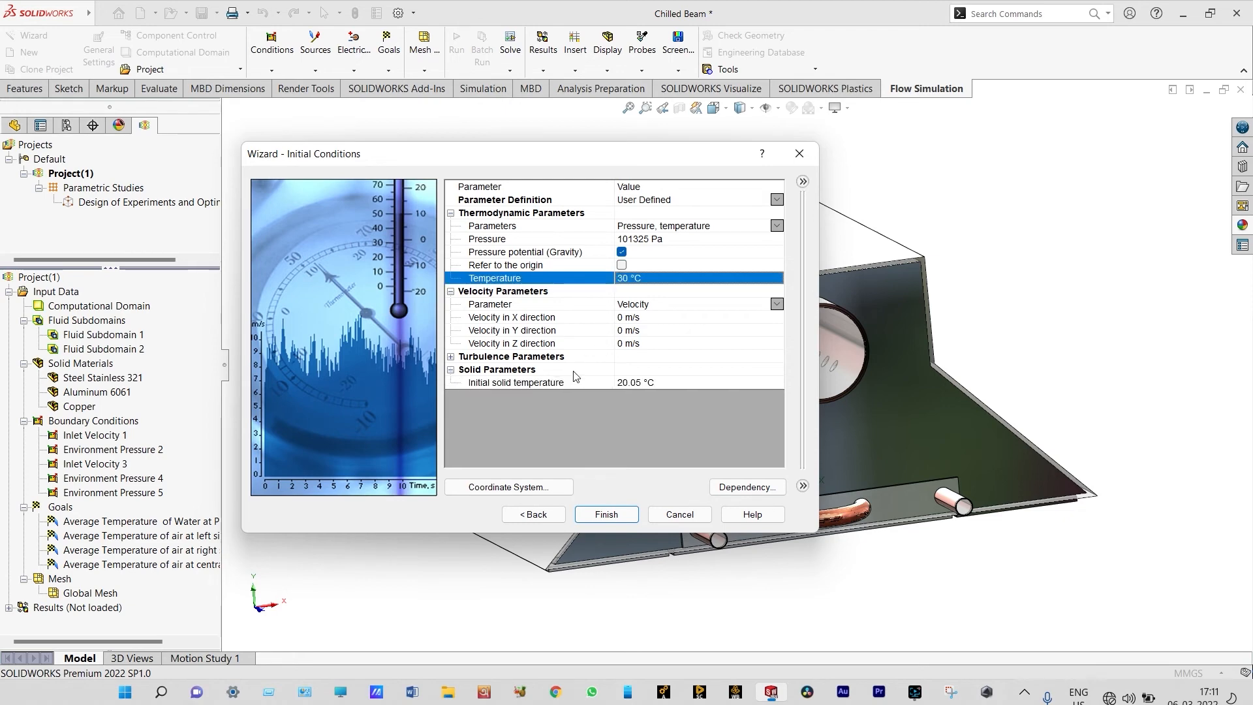
click(606, 515)
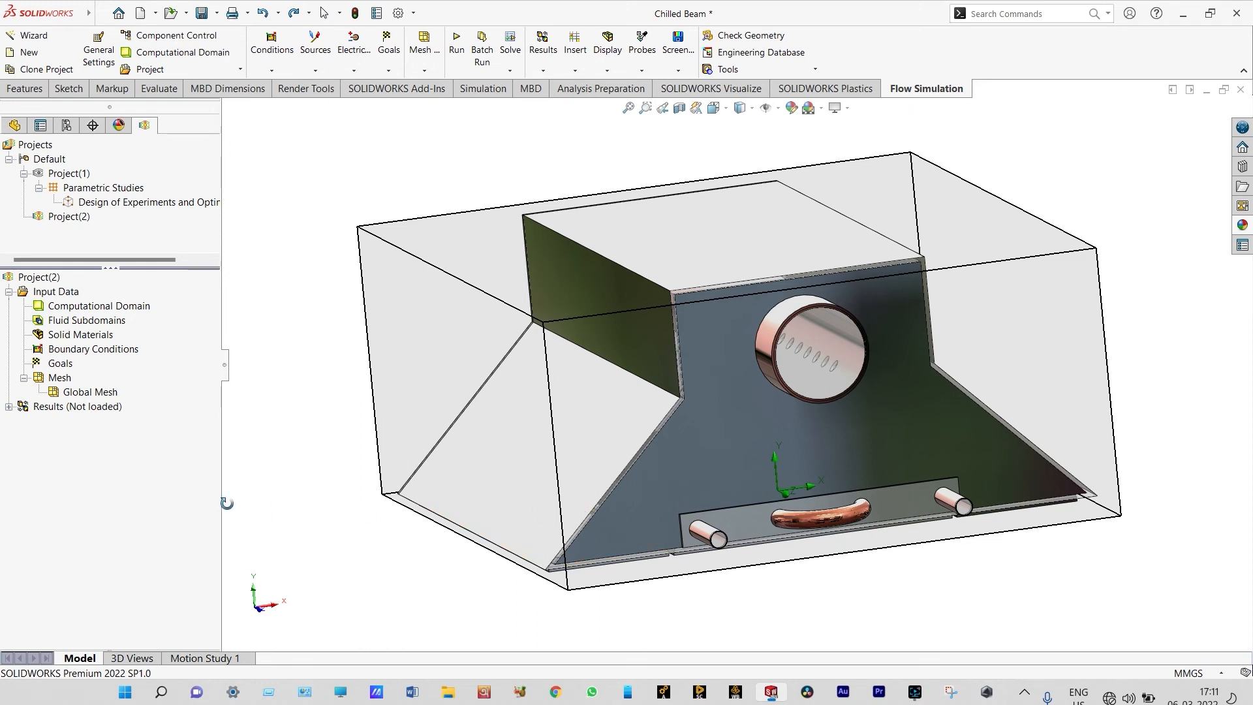
Hide the computational domain and apply a section view through the middle of the chilled beam
right_click(146, 307)
click(184, 335)
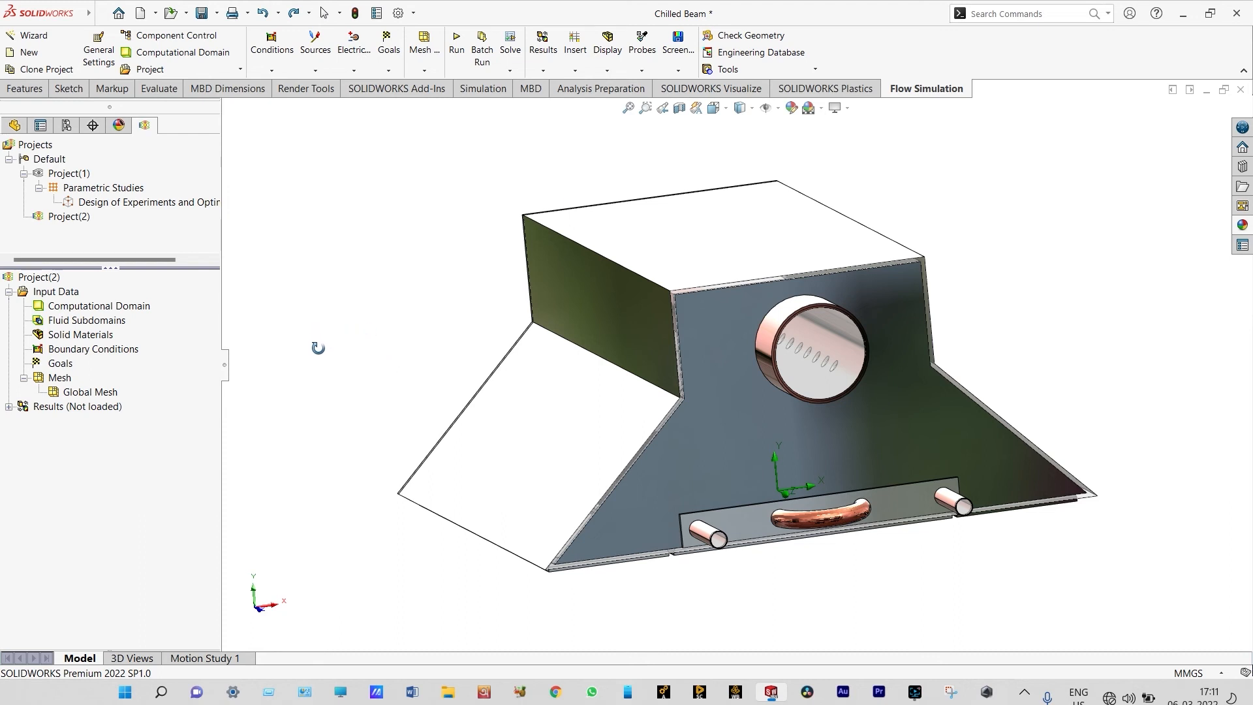
click(13, 169)
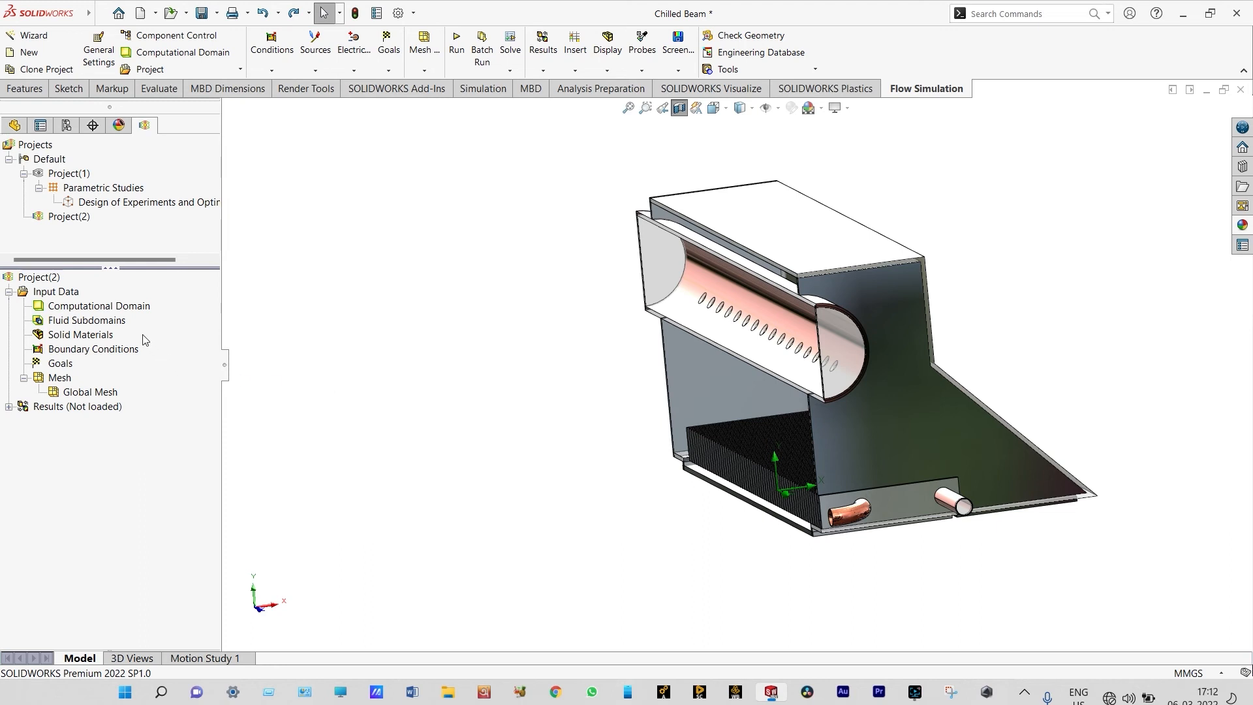
Start a new fluid subdomain with fluid type Liquids, using Water, and set its temperature to 10 °C
right_click(119, 322)
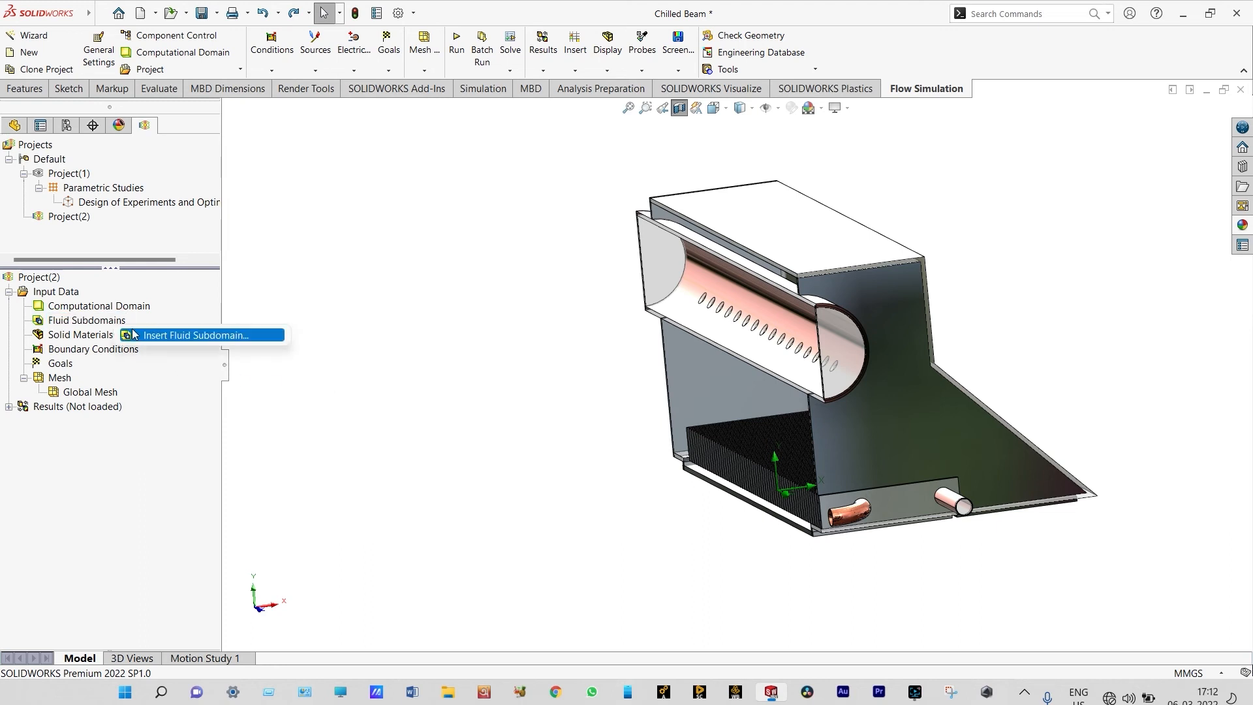
click(139, 336)
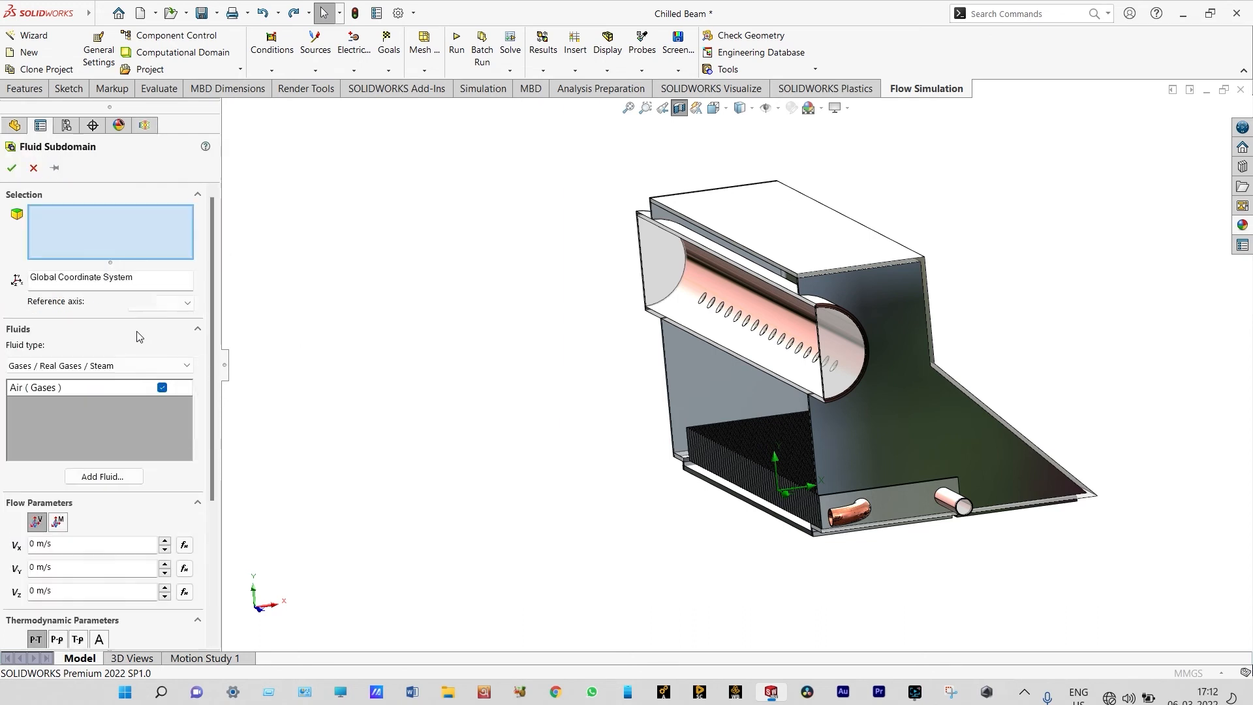
click(187, 366)
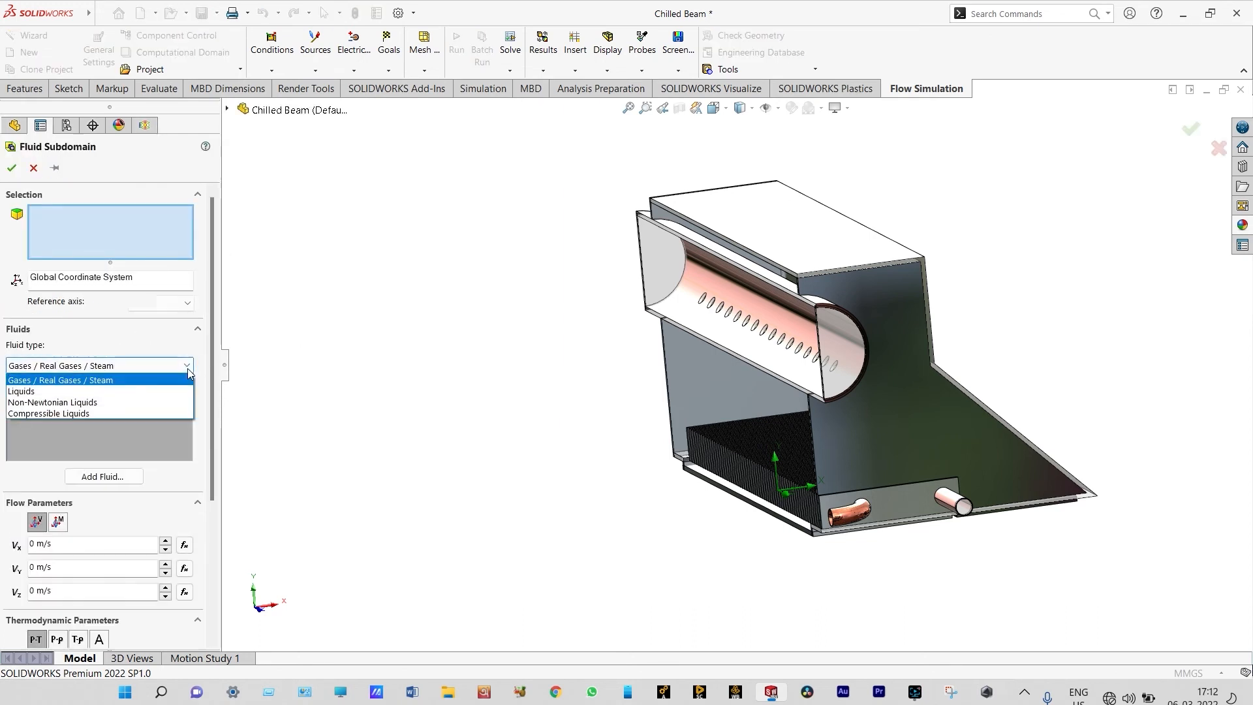
click(115, 391)
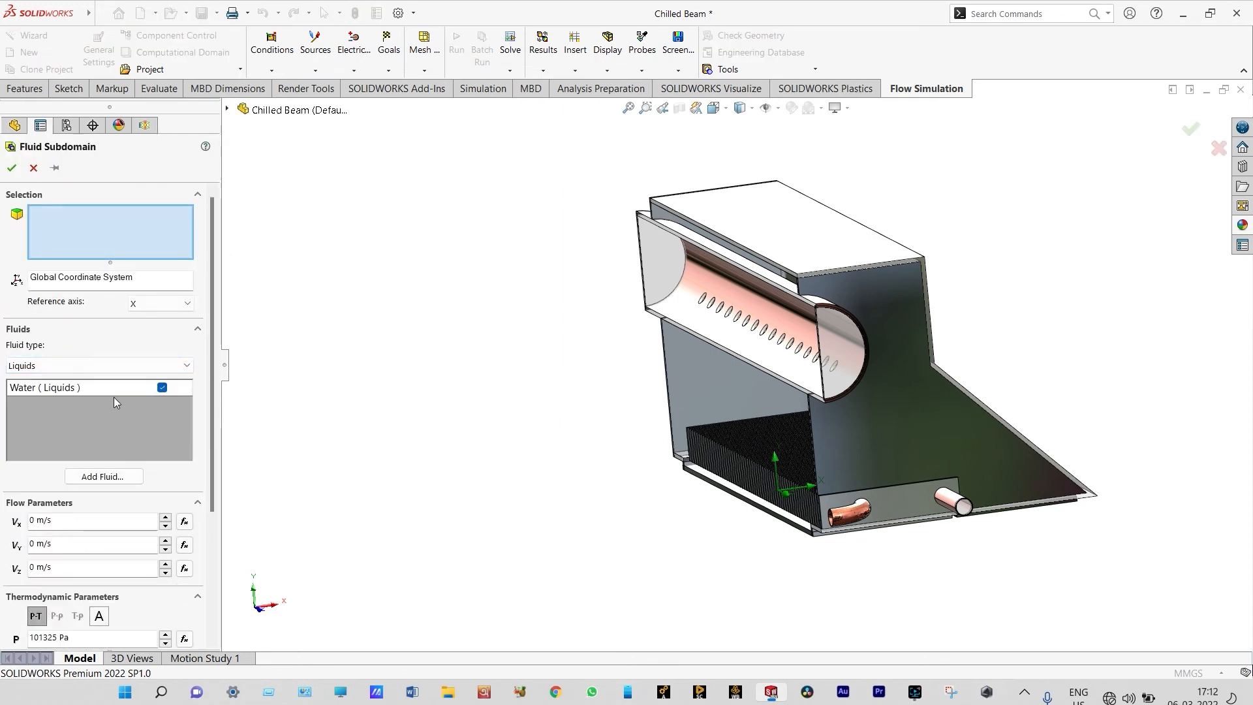
scroll(67, 525, down, 3)
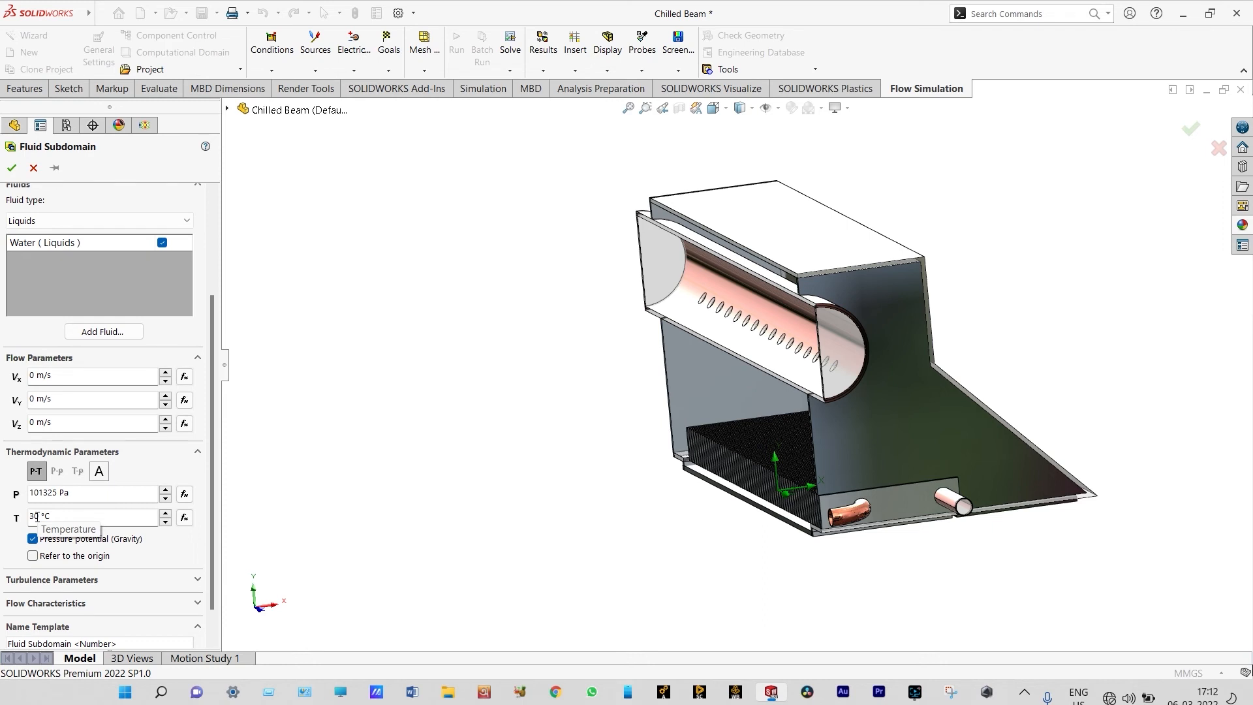
key(BackSpace)
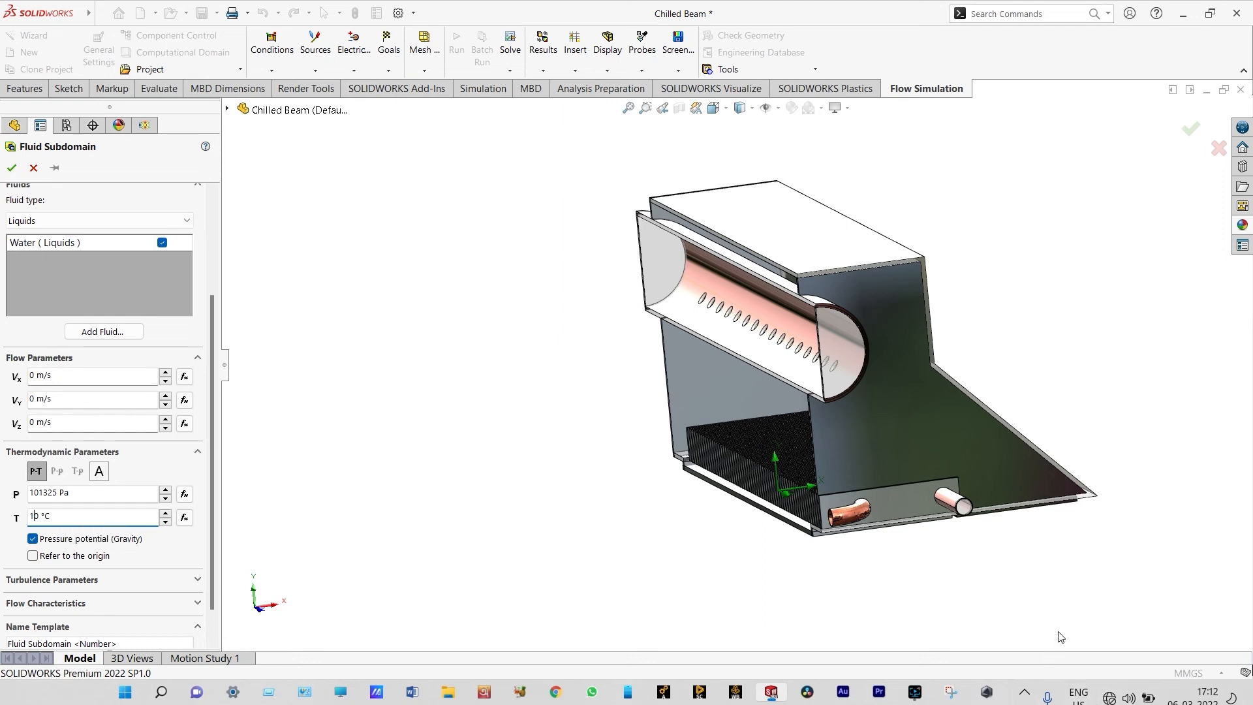
Assign the water subdomain to the inner face of the coiled copper pipe behind its end lid and accept it
scroll(998, 583, down, 1)
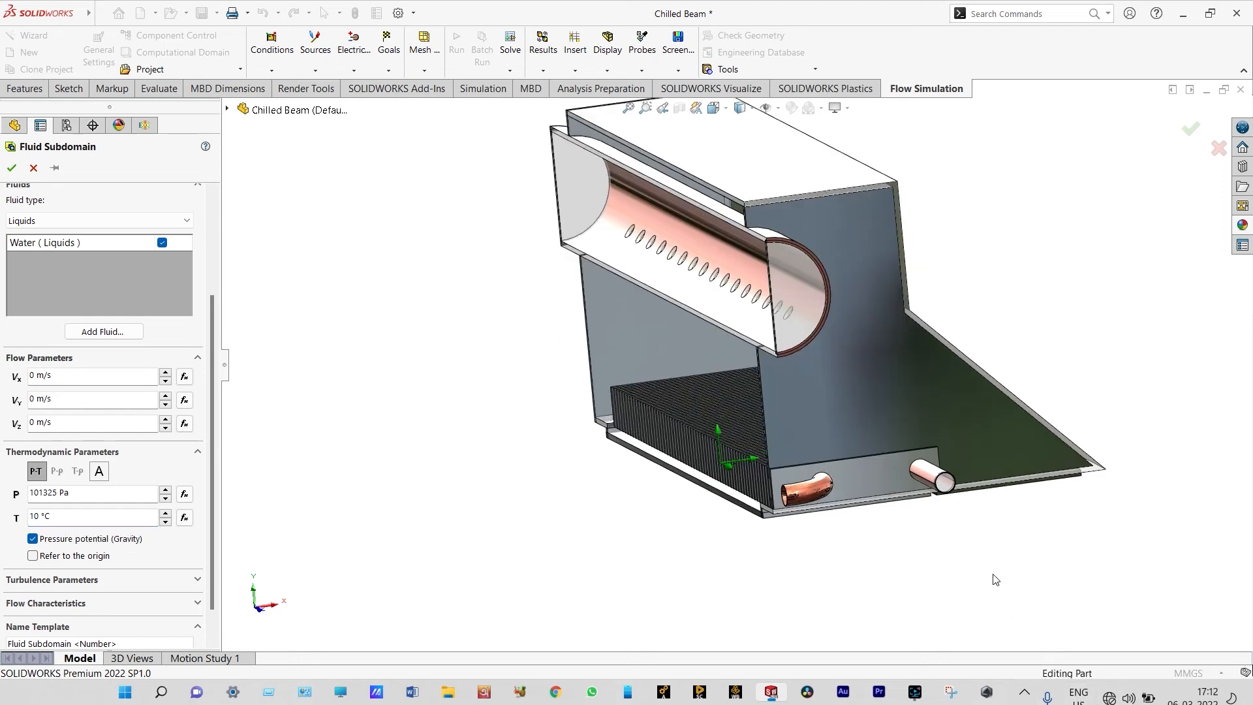
right_click(950, 488)
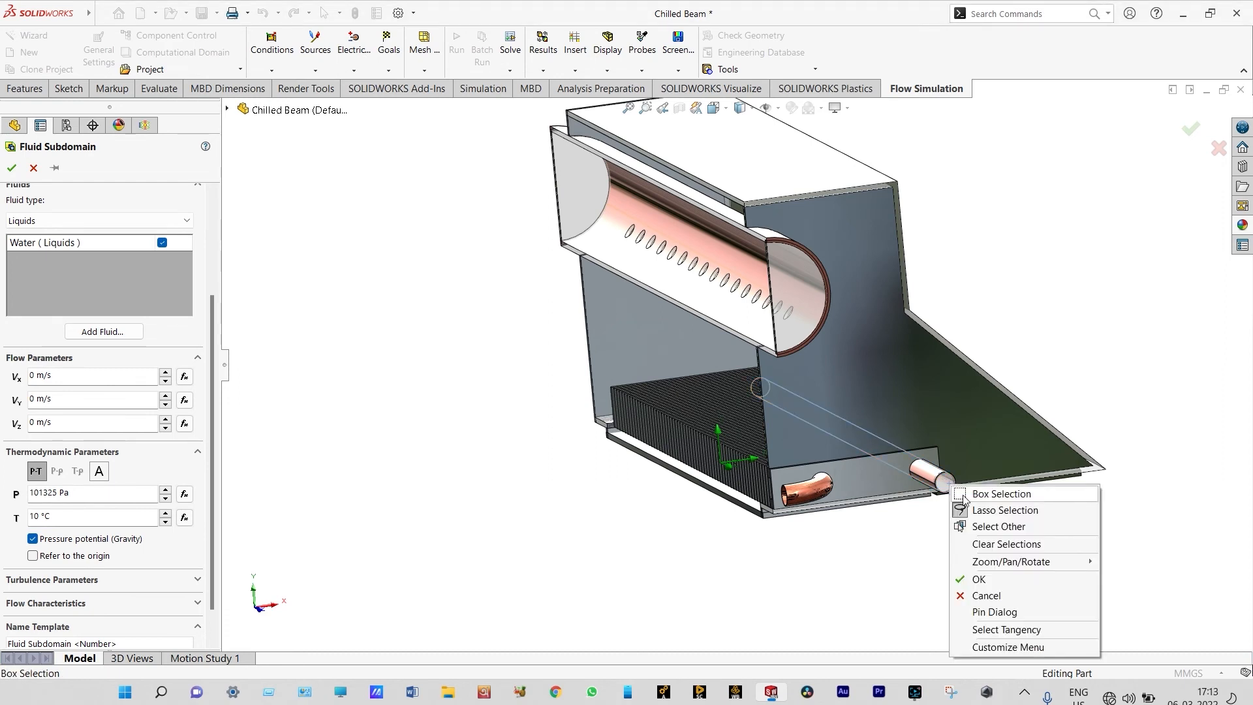
click(979, 526)
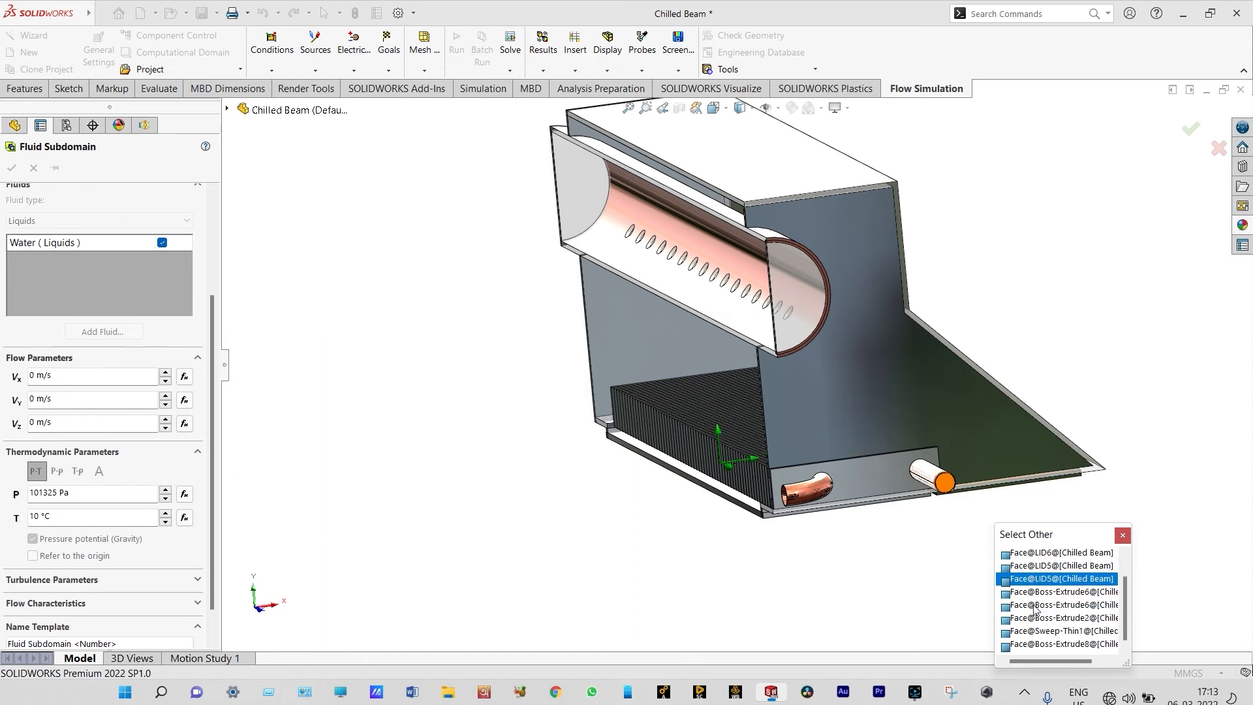
click(1041, 642)
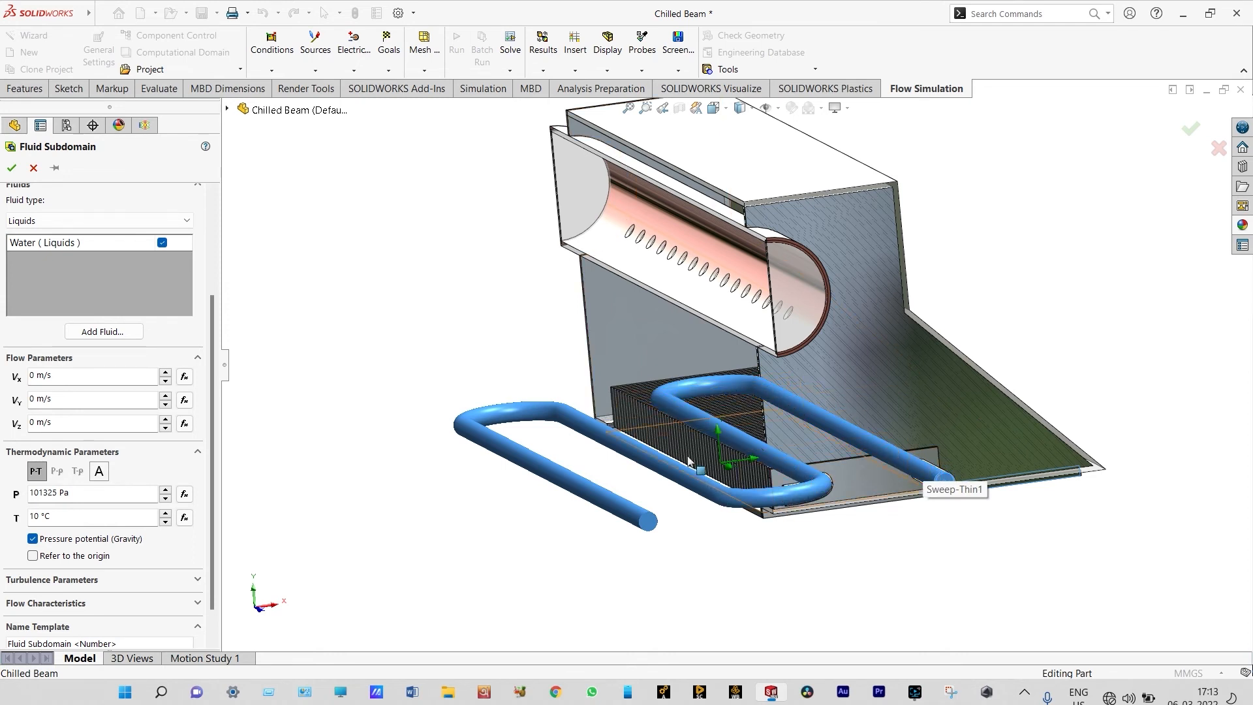
click(12, 169)
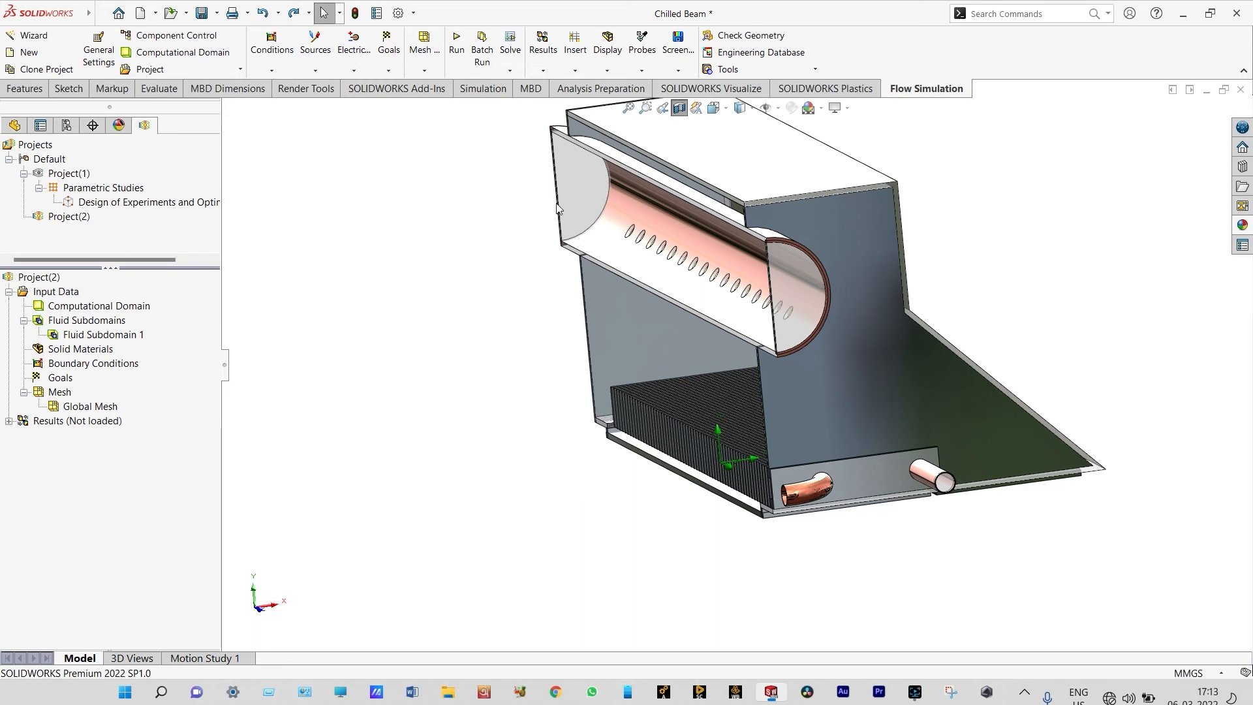
Create a second fluid subdomain with the gas Air, picking the inner face at the end of the round duct, and accept it
right_click(59, 326)
click(92, 336)
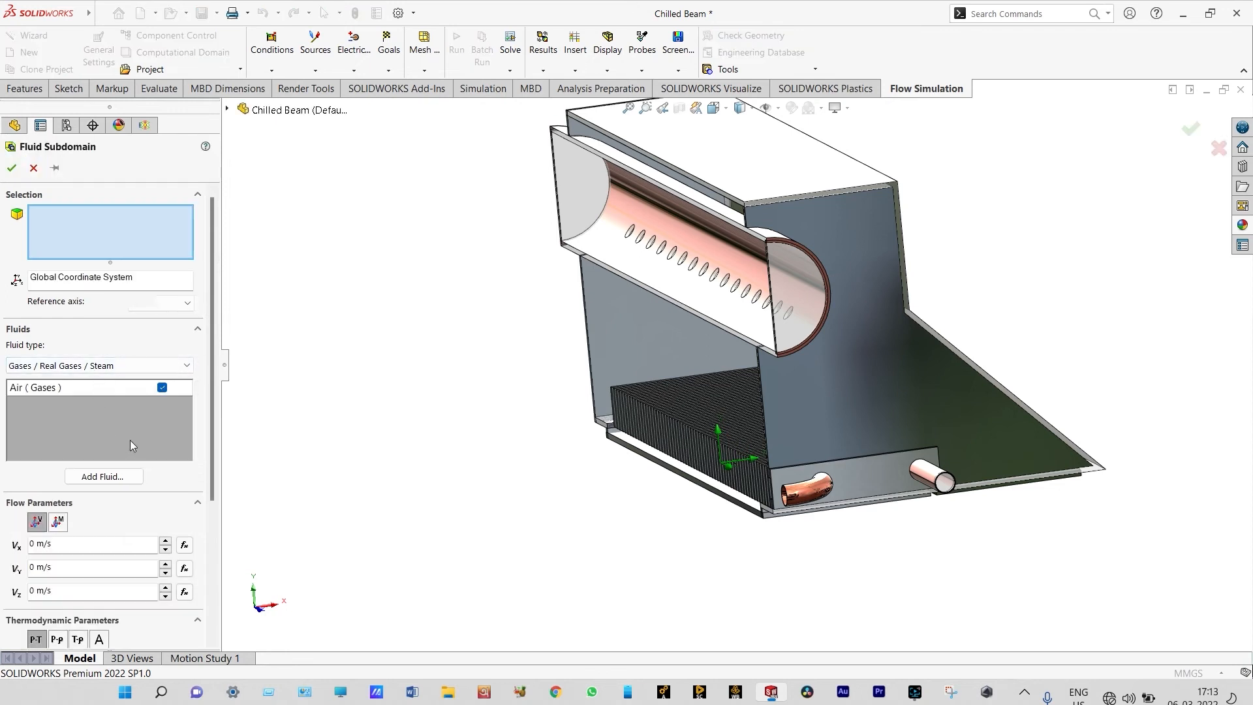
drag(212, 383, 211, 485)
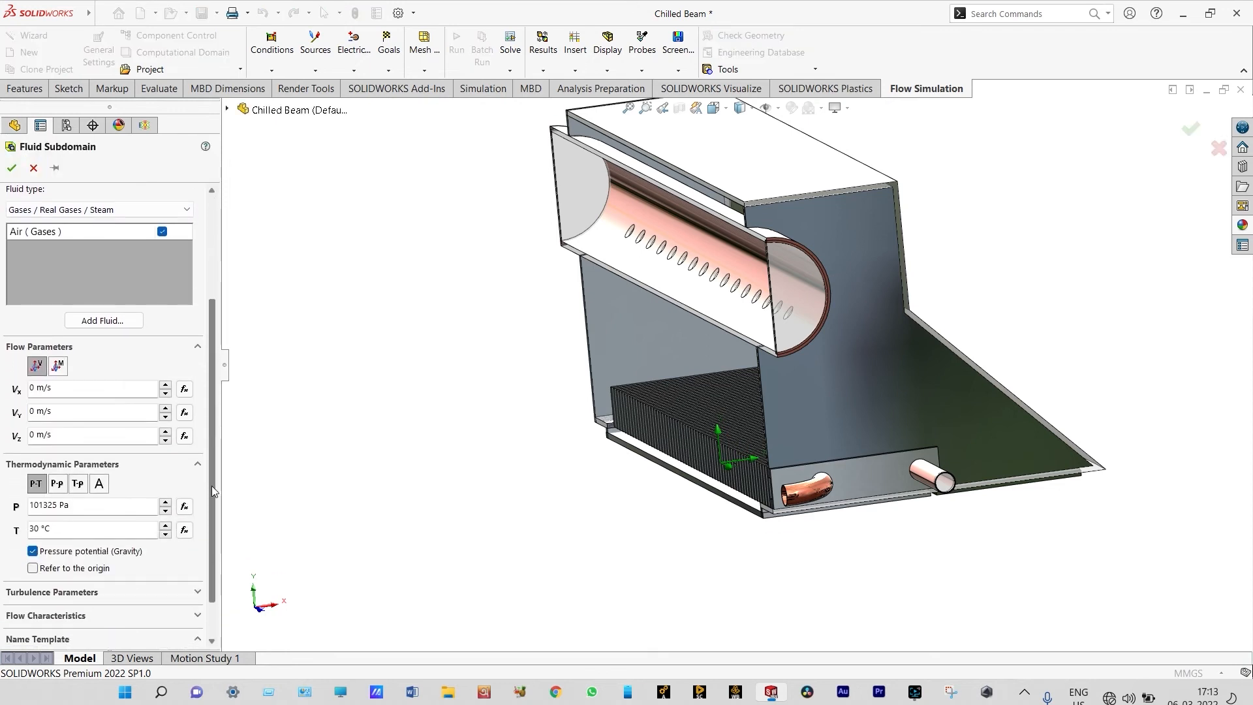
click(573, 188)
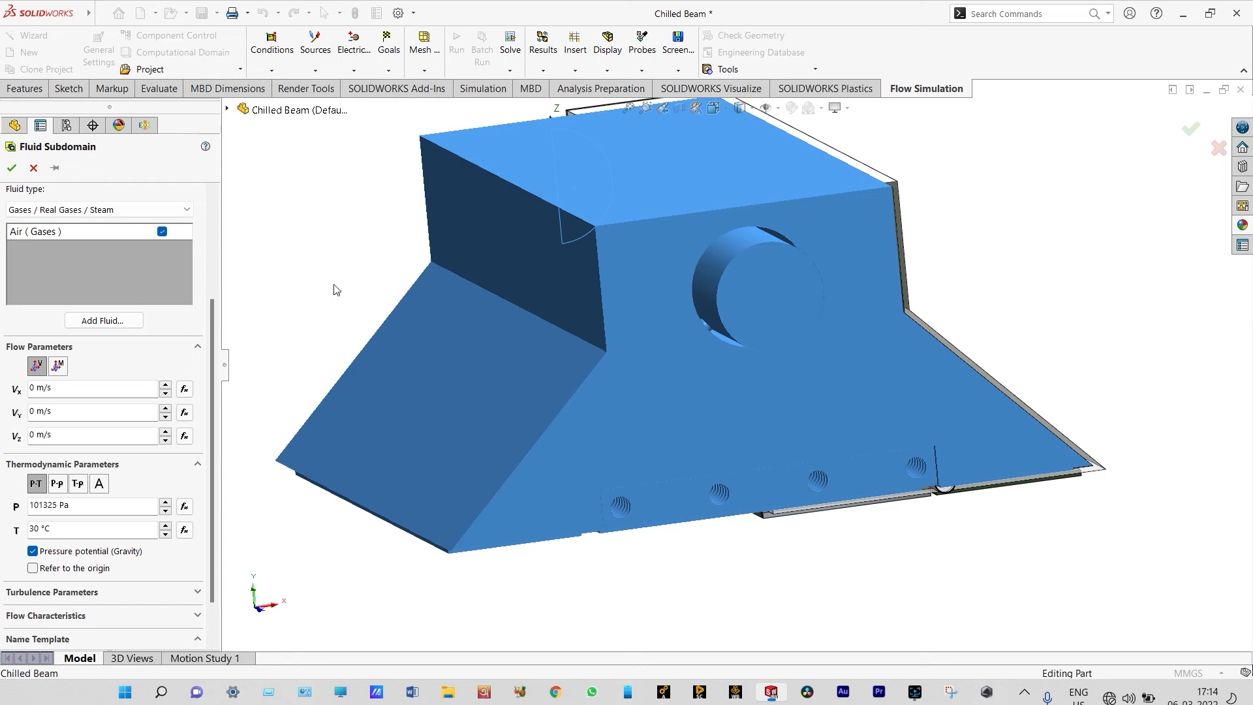
click(12, 168)
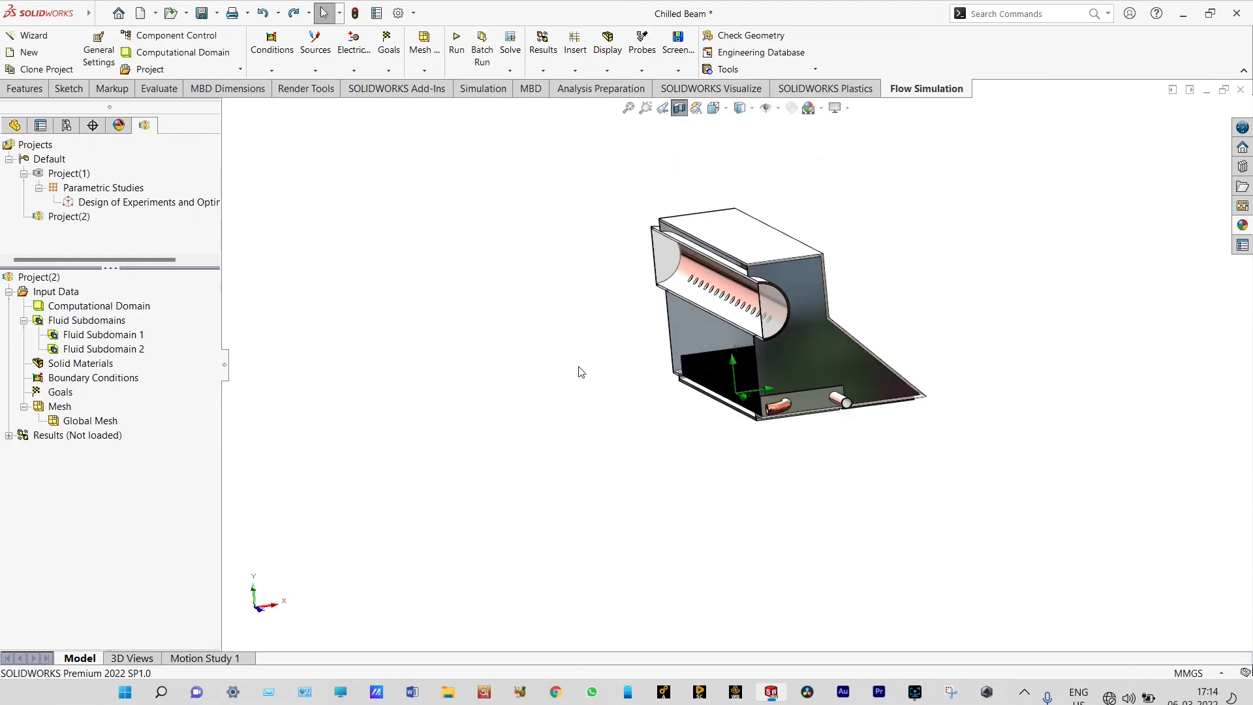
Insert a solid material and choose the pre-defined alloy Aluminum 6061
right_click(108, 369)
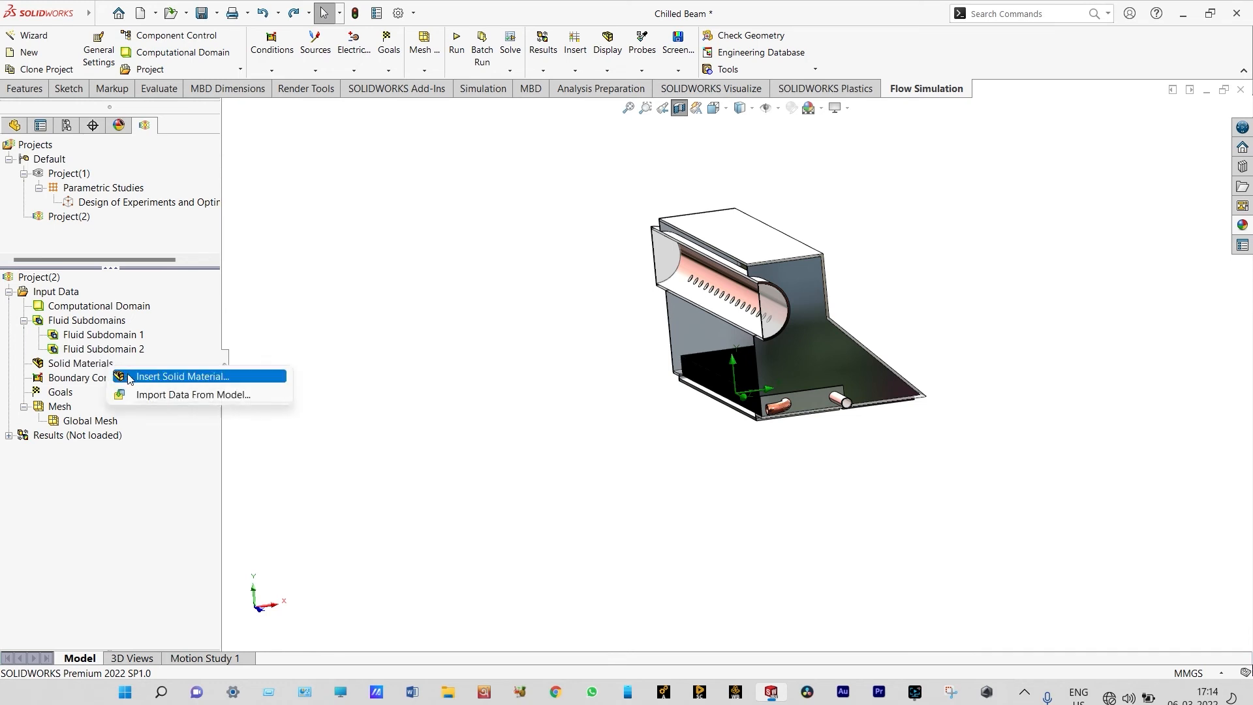
click(128, 378)
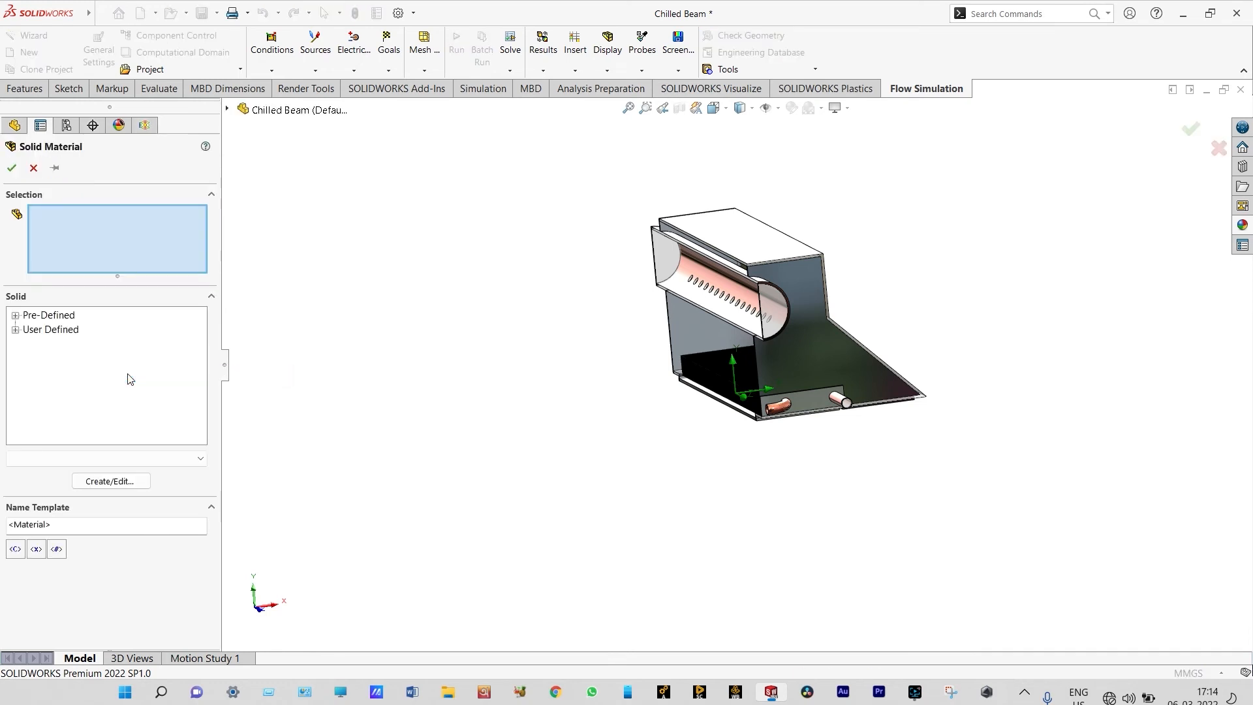
click(15, 315)
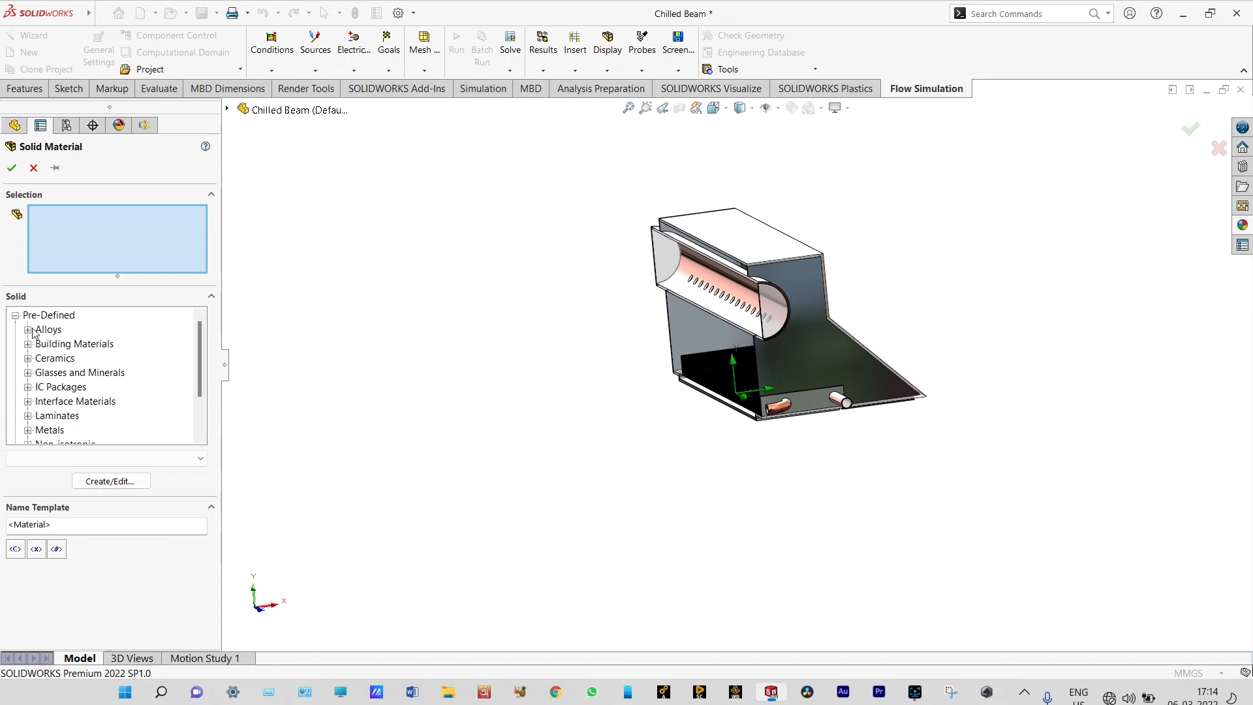
click(28, 329)
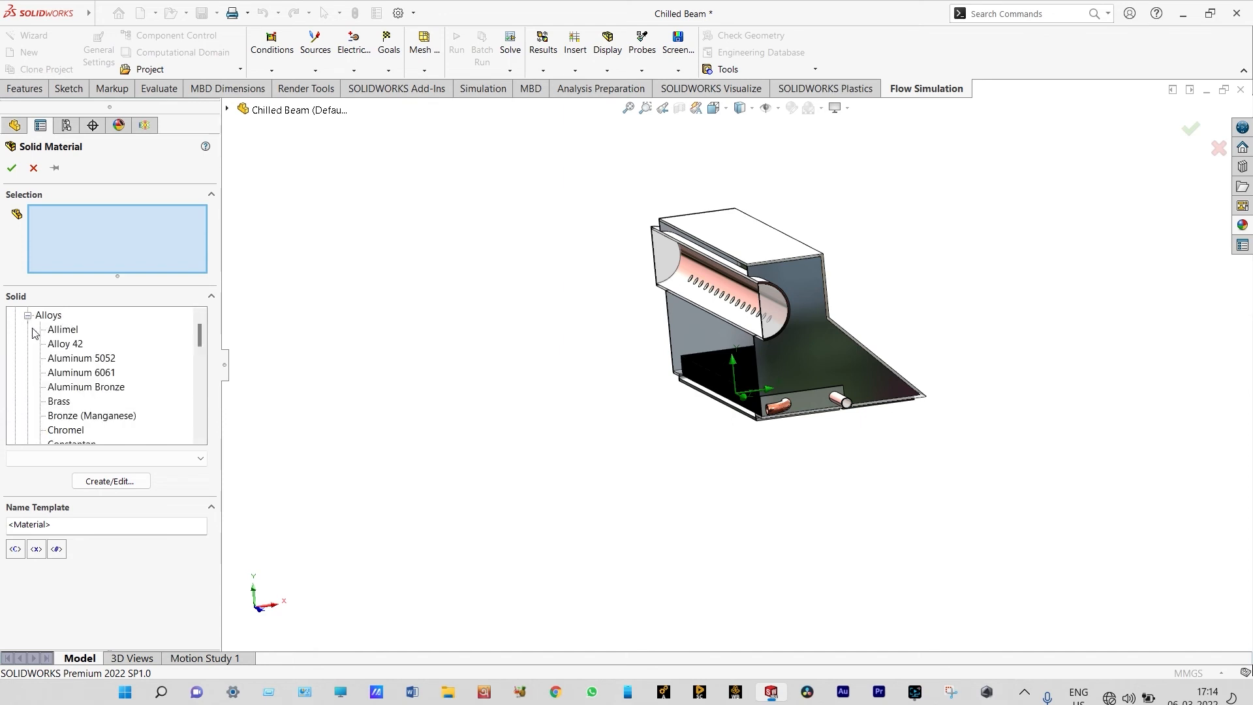
click(63, 375)
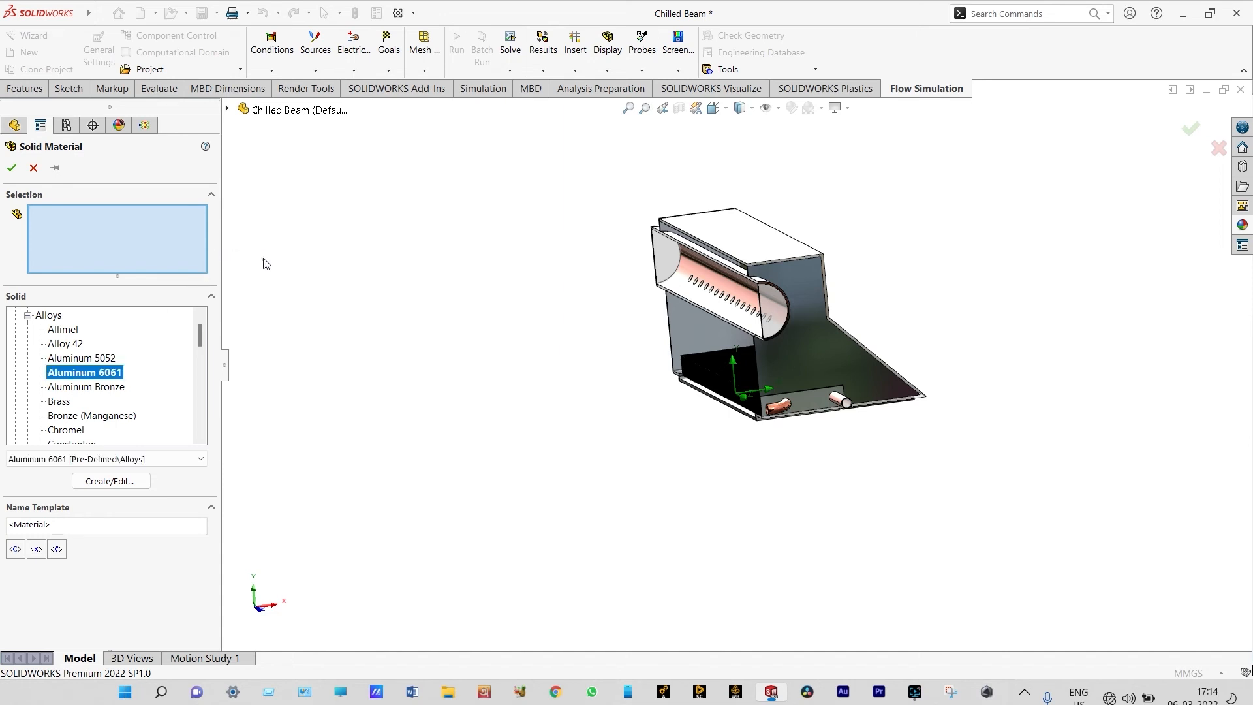
Assign Aluminum 6061 to the fin bodies from Boss-Extrude1 through LPattern1[60] and accept the material
click(228, 109)
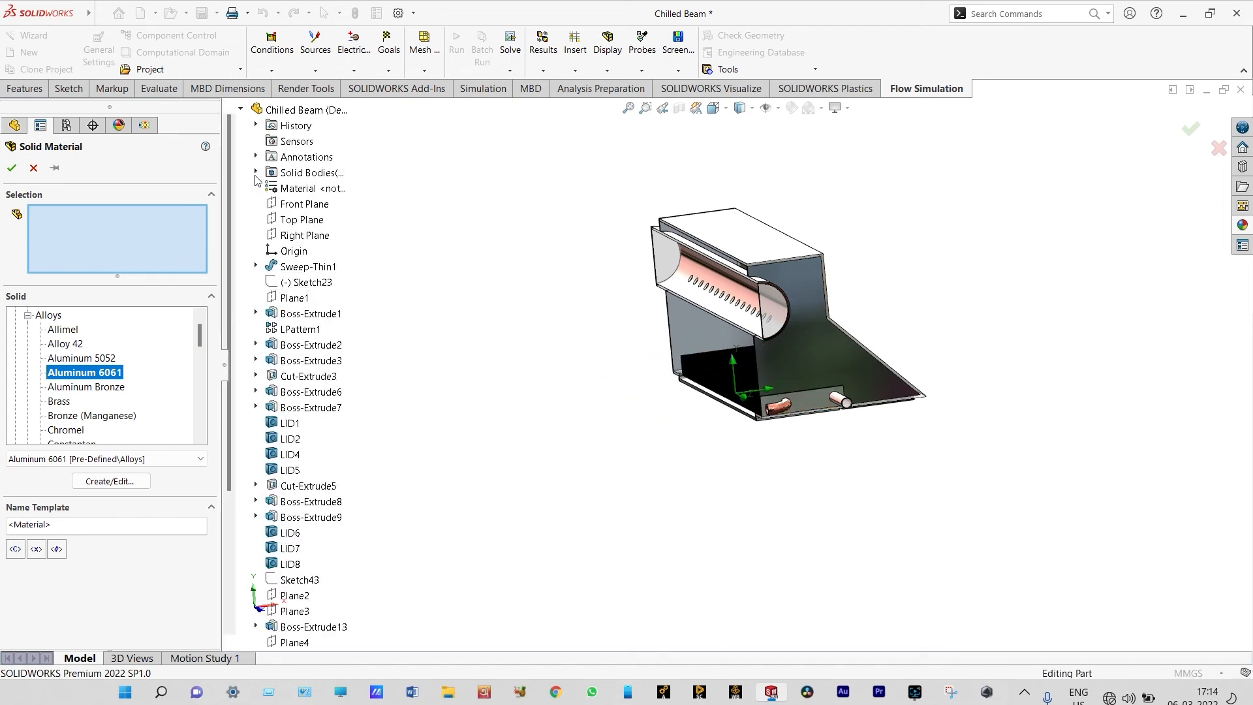
click(256, 172)
click(306, 145)
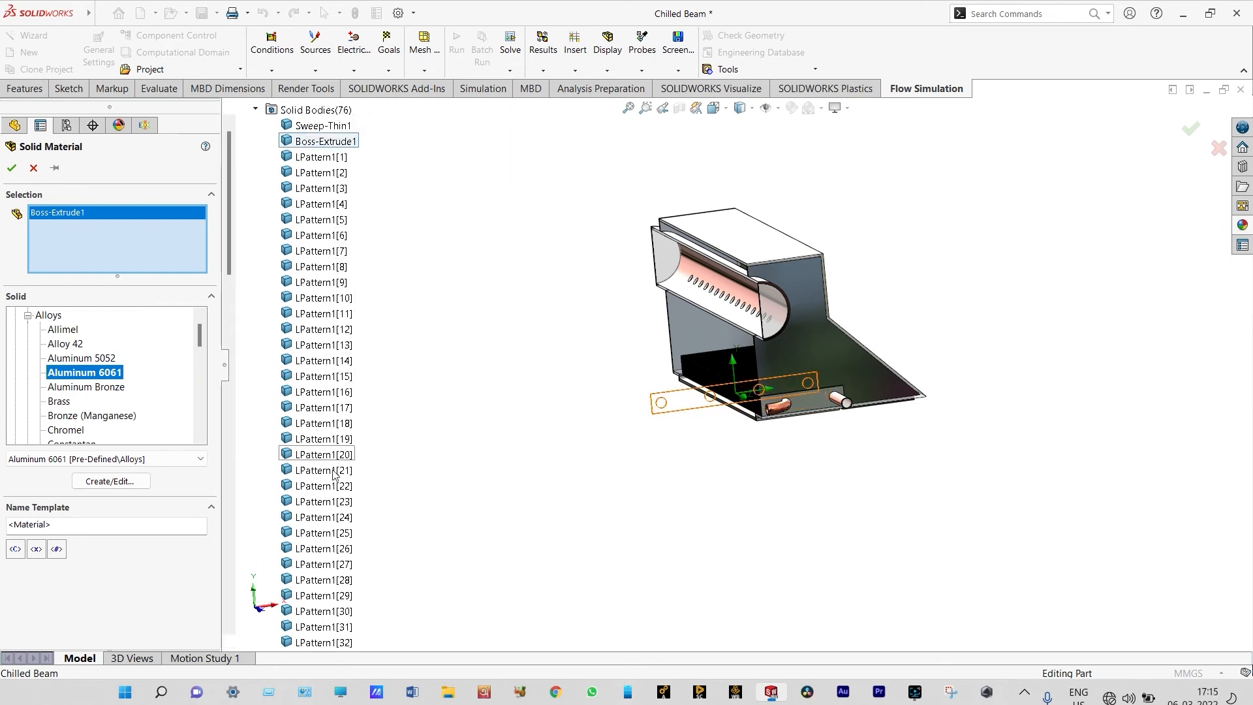
drag(234, 268, 232, 423)
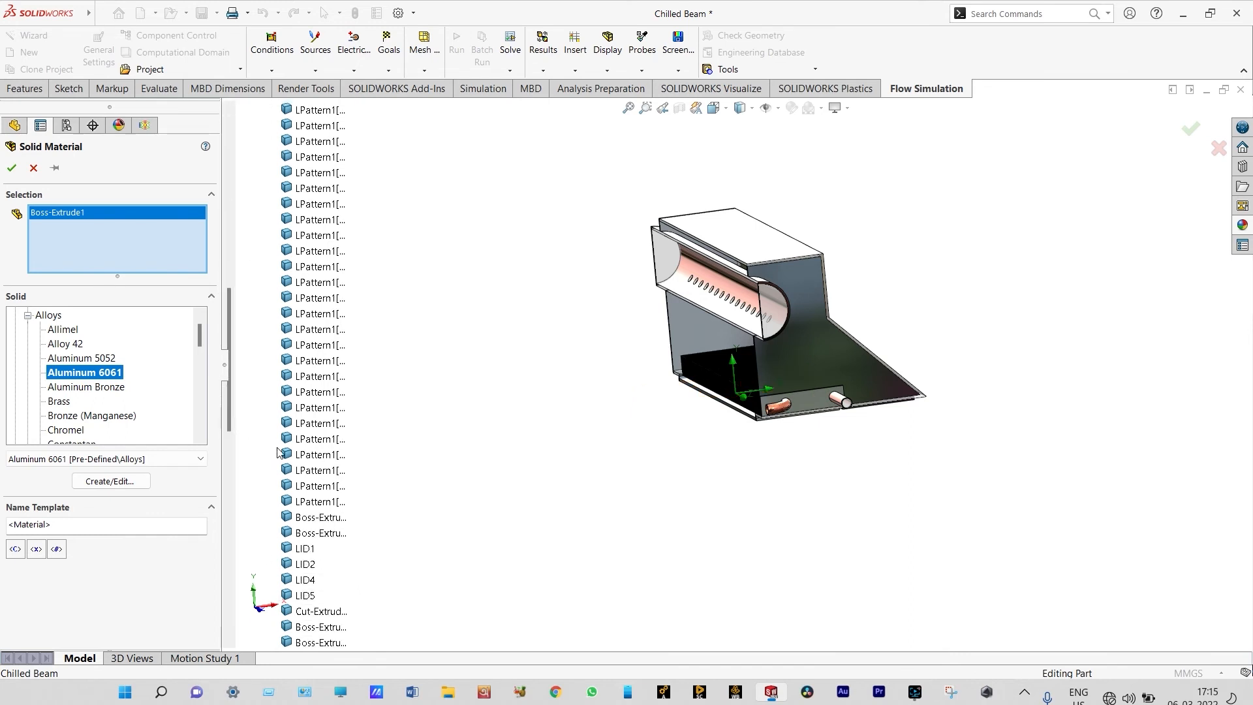
shift+click(314, 503)
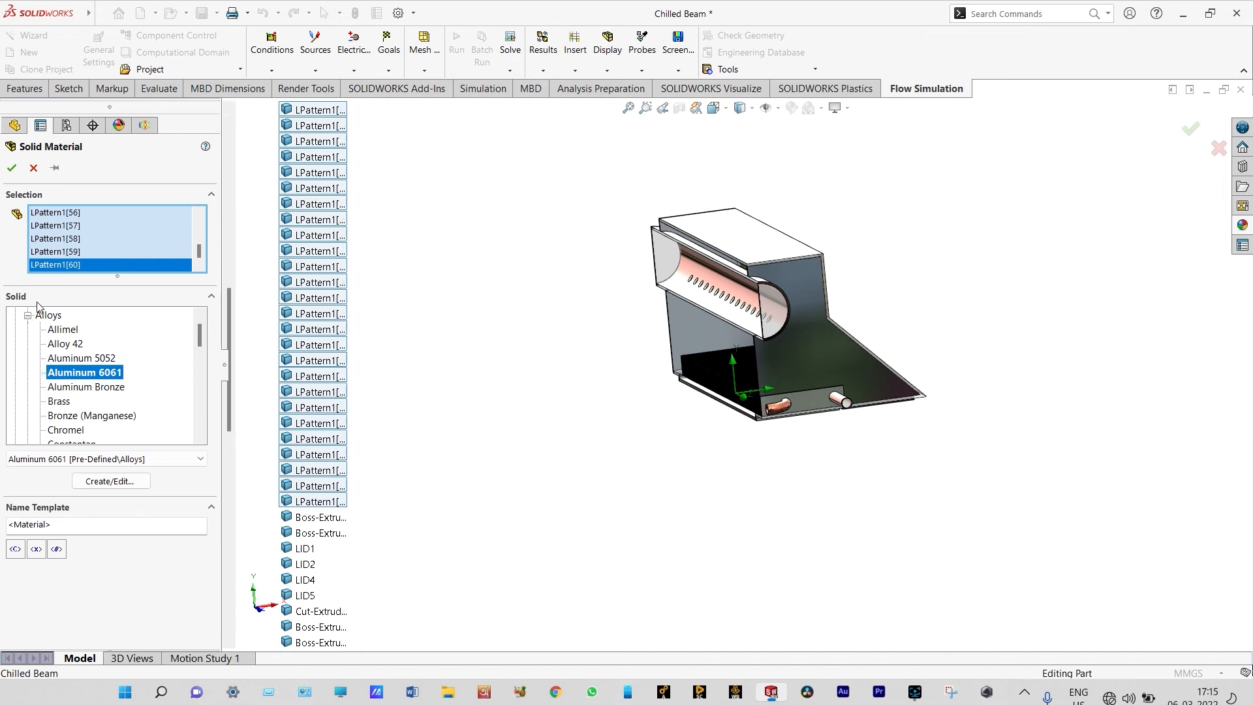
click(11, 168)
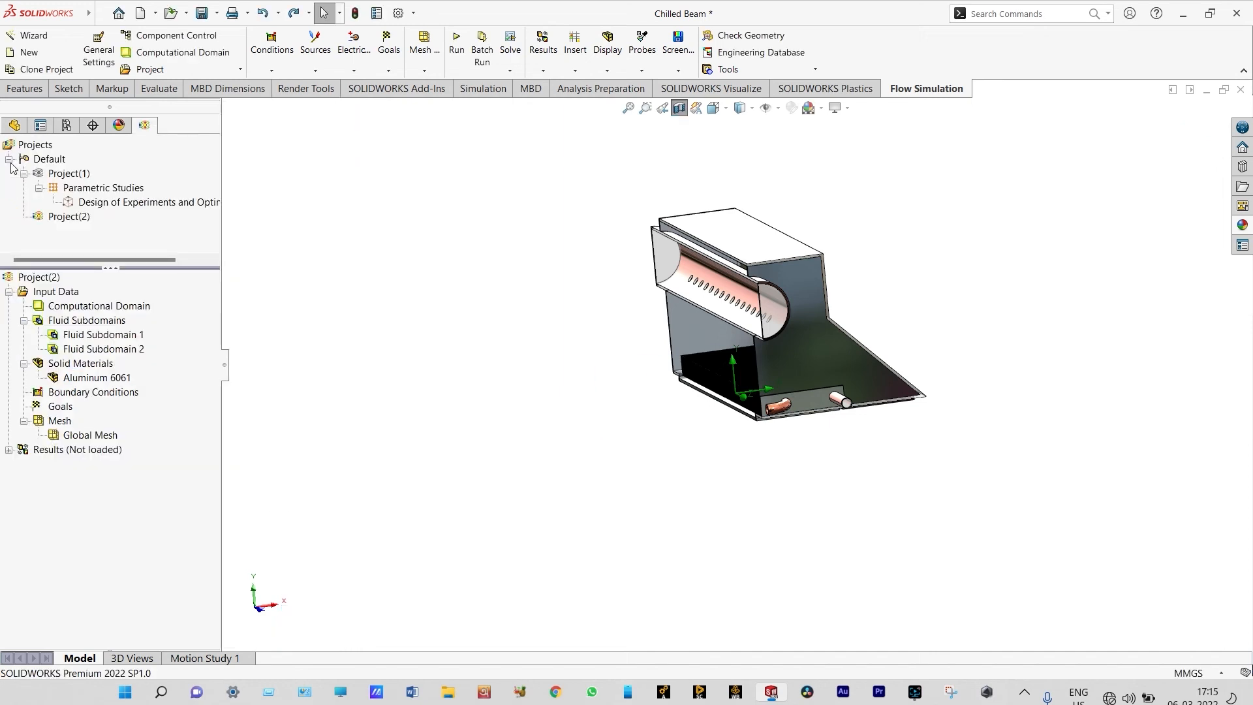
Insert a second solid material and choose the pre-defined alloy Steel Stainless 321
right_click(101, 365)
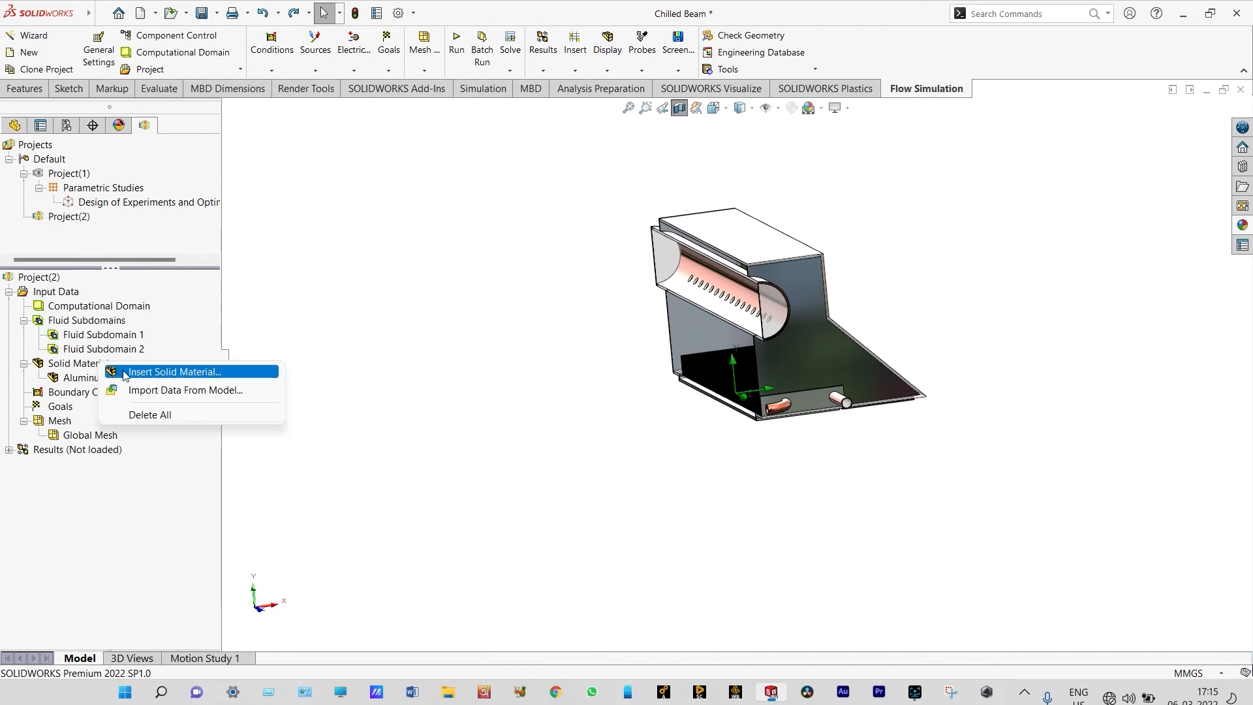
click(126, 375)
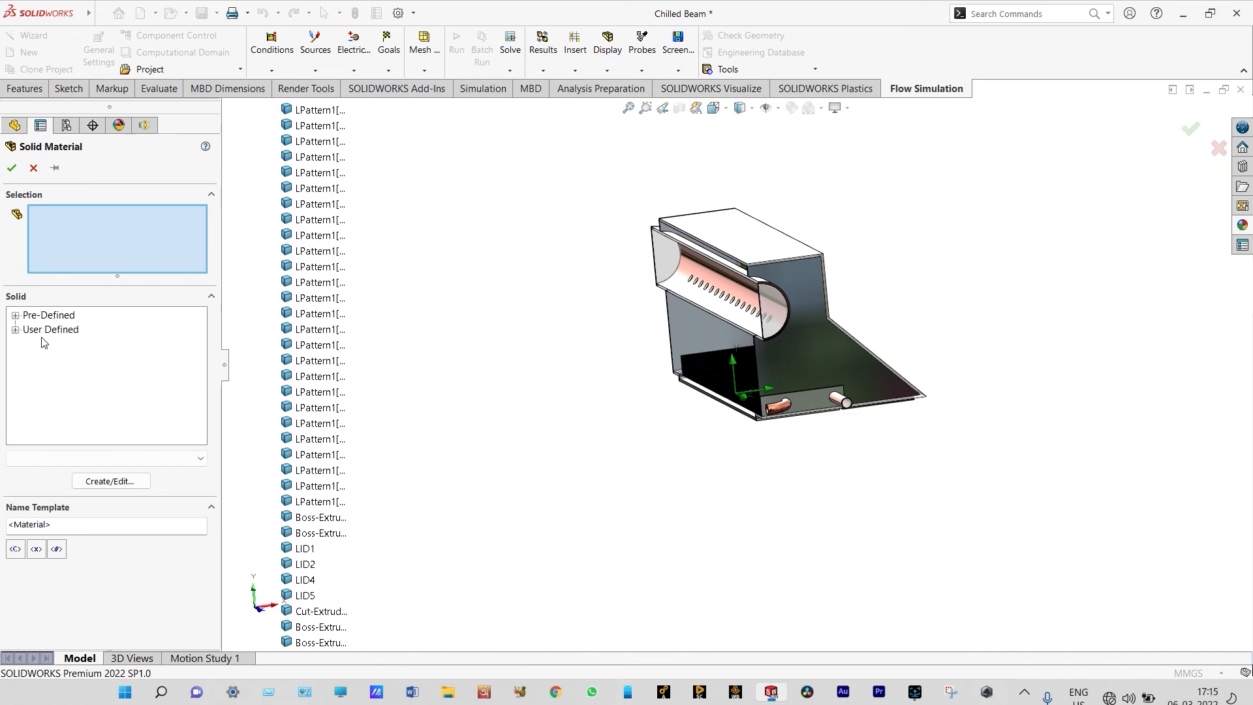
click(15, 316)
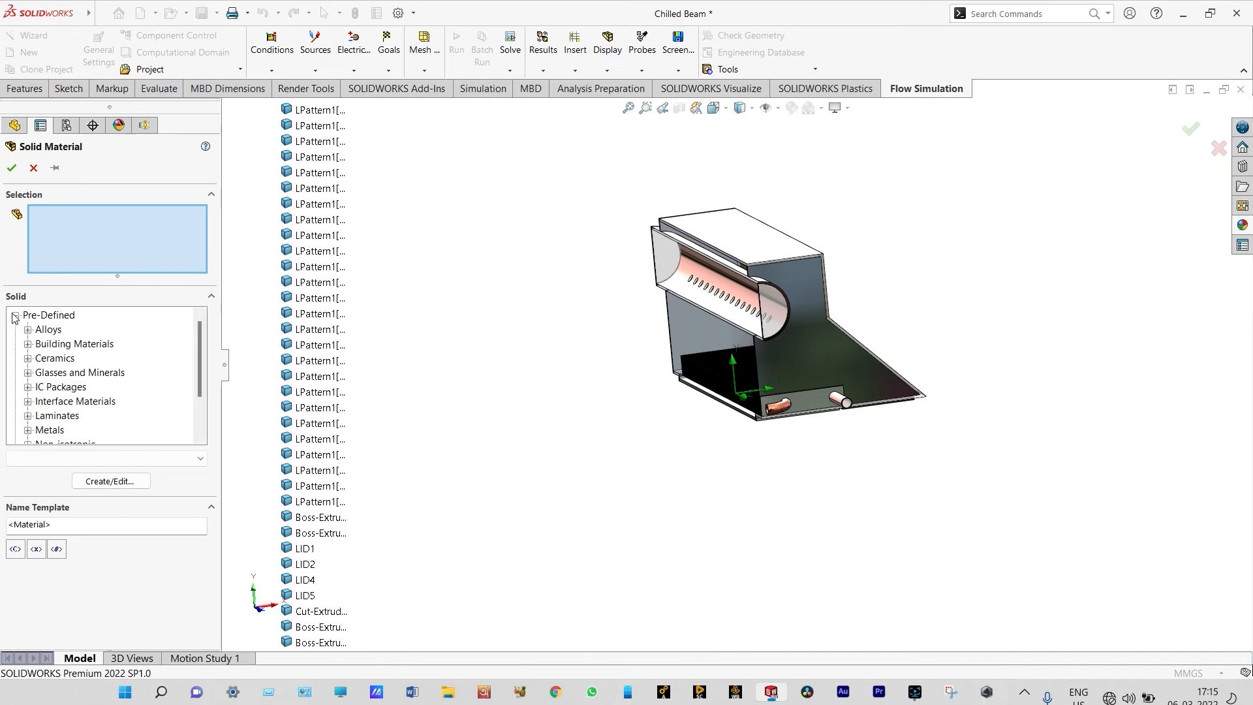
click(27, 329)
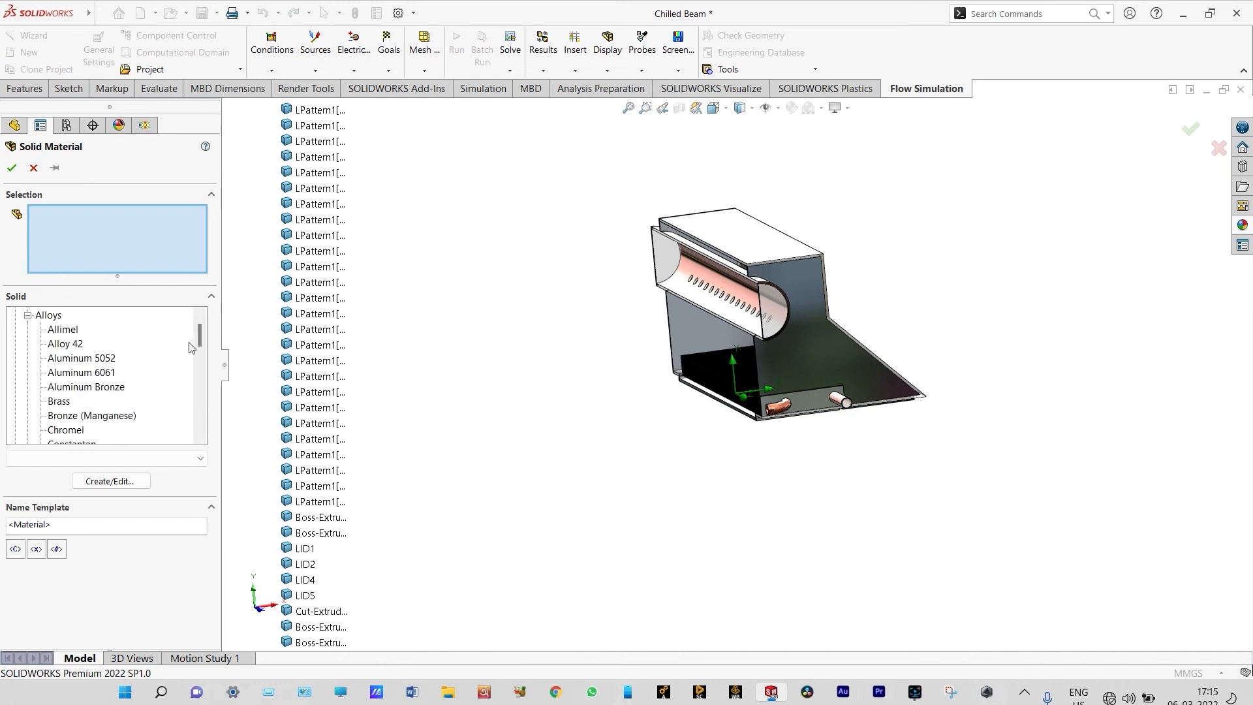
drag(200, 340, 200, 400)
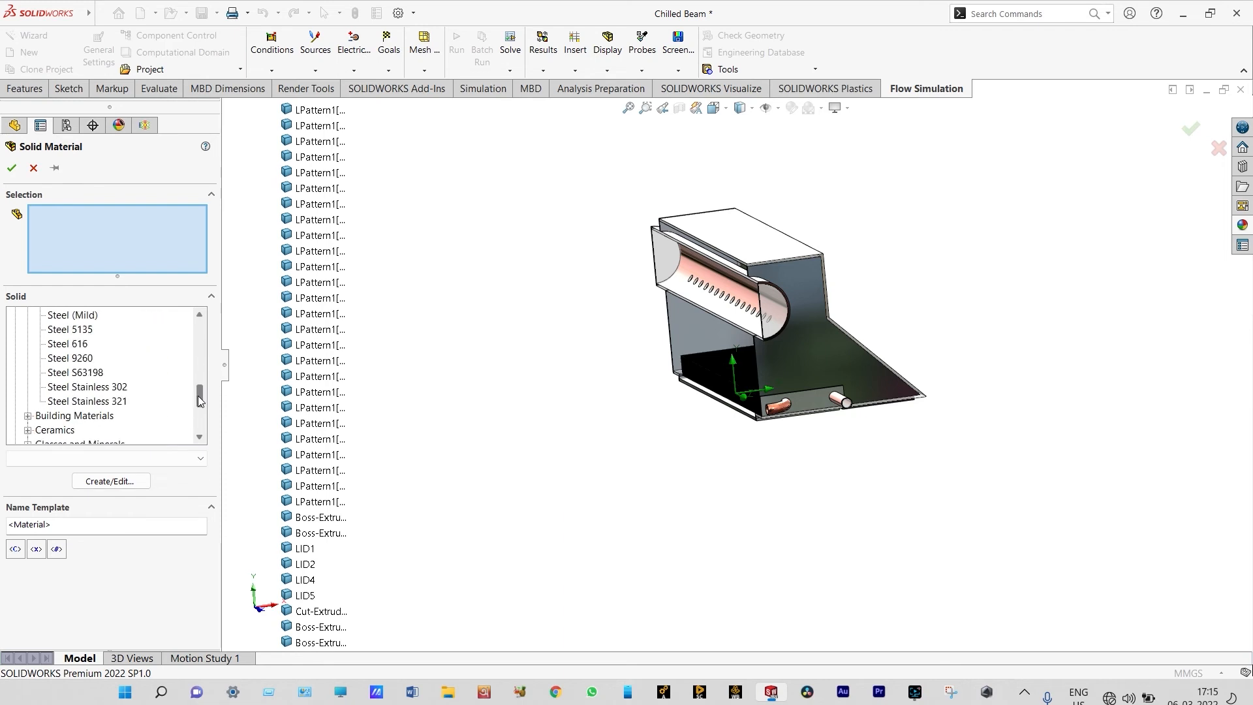
click(118, 402)
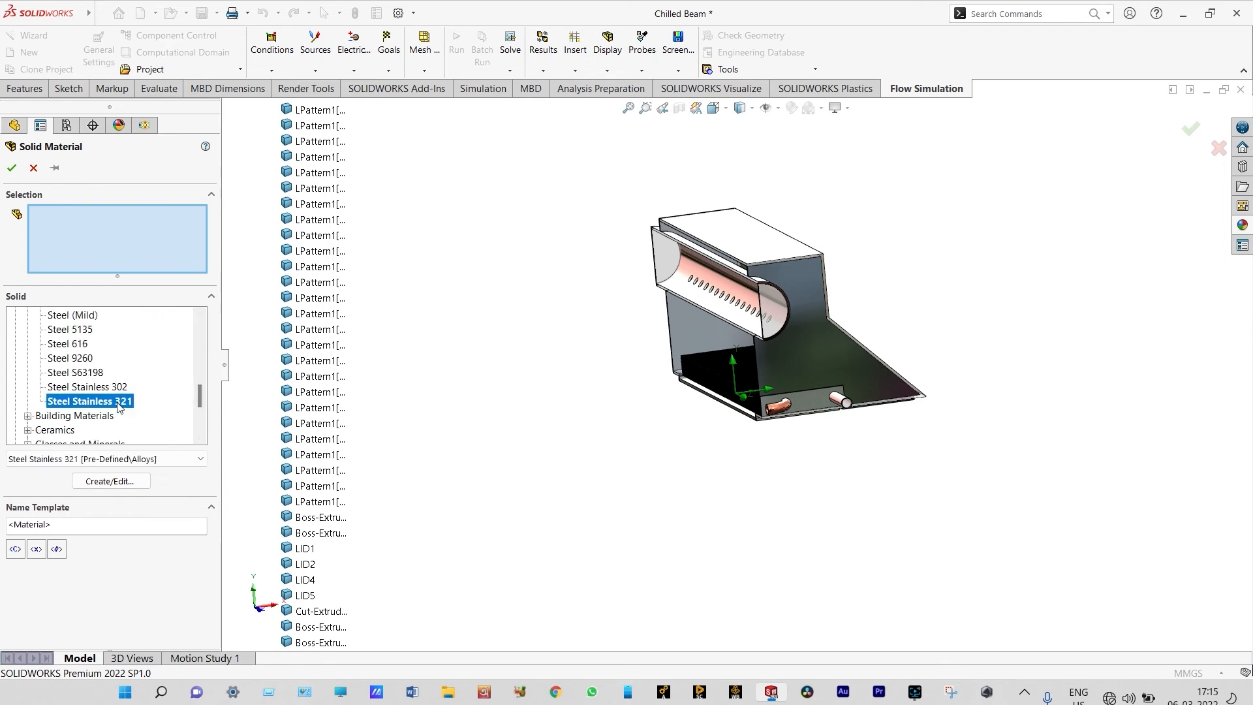
Assign Steel Stainless 321 to the housing bodies Boss-Extrude6 and Cut-Extrude5 and the opposite end plate, and accept the material
click(784, 351)
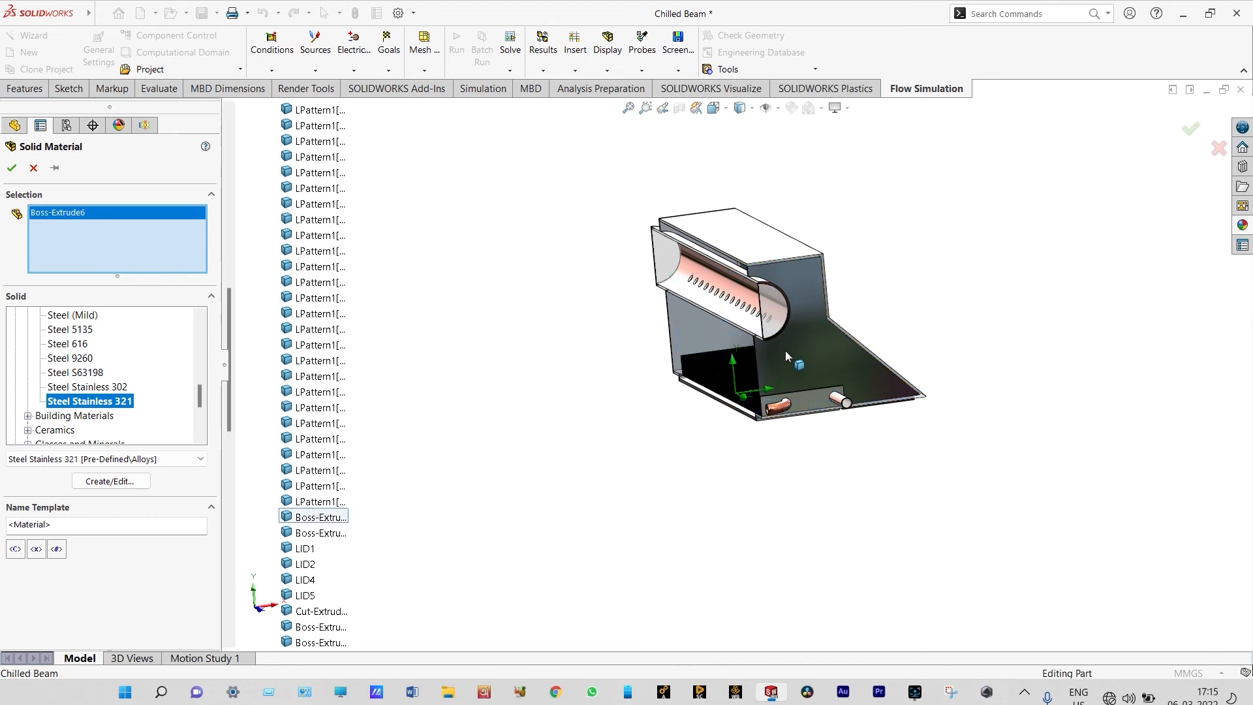
click(769, 256)
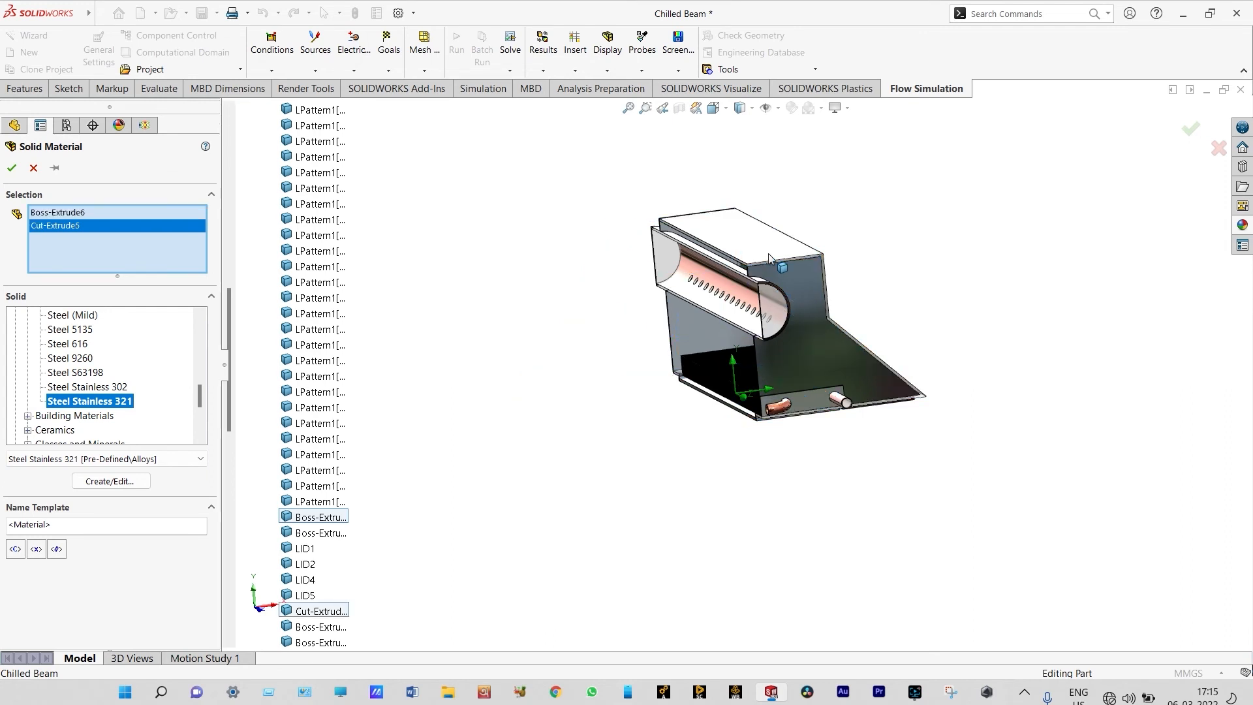
right_click(858, 242)
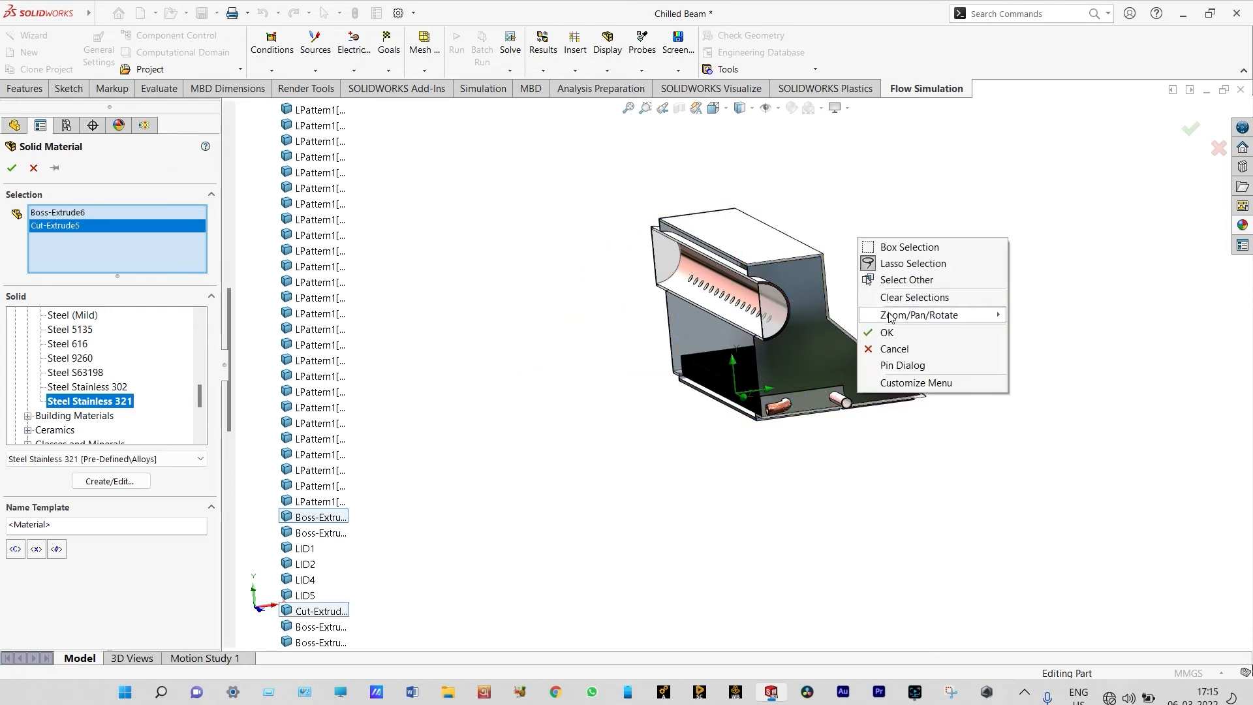
mouse_move(891, 316)
click(1044, 380)
drag(911, 319, 1122, 388)
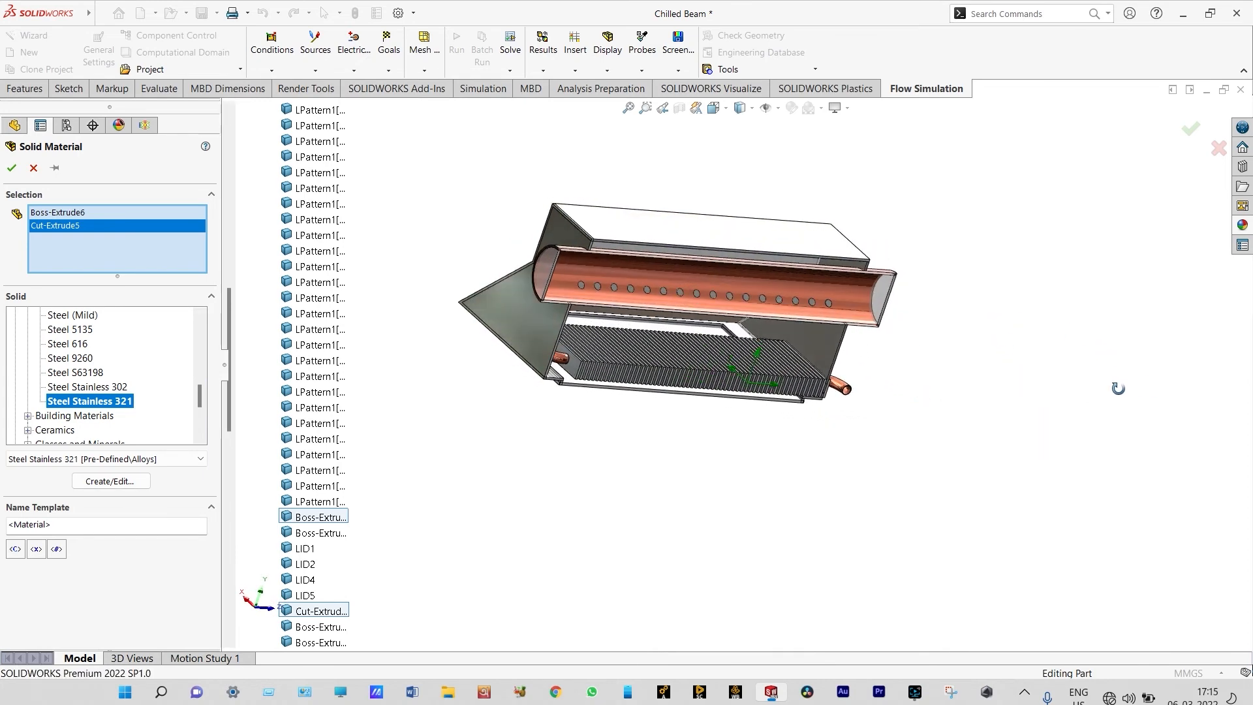
right_click(1070, 385)
click(1117, 461)
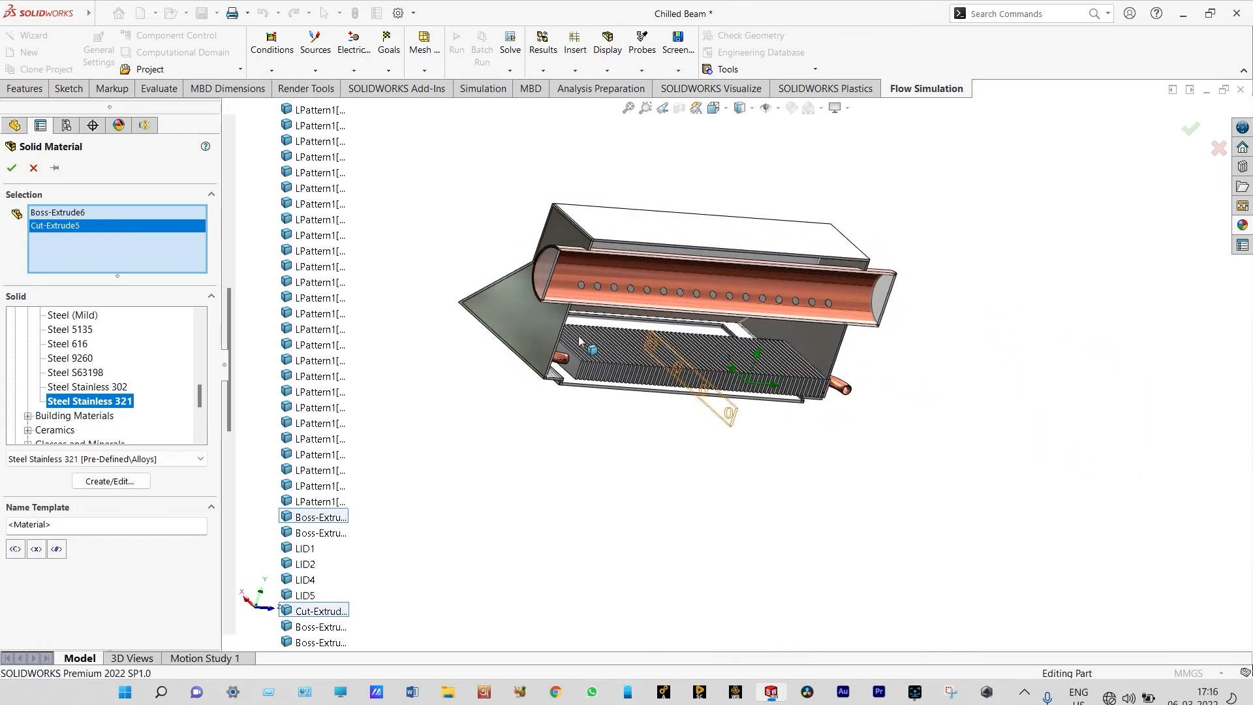
click(546, 326)
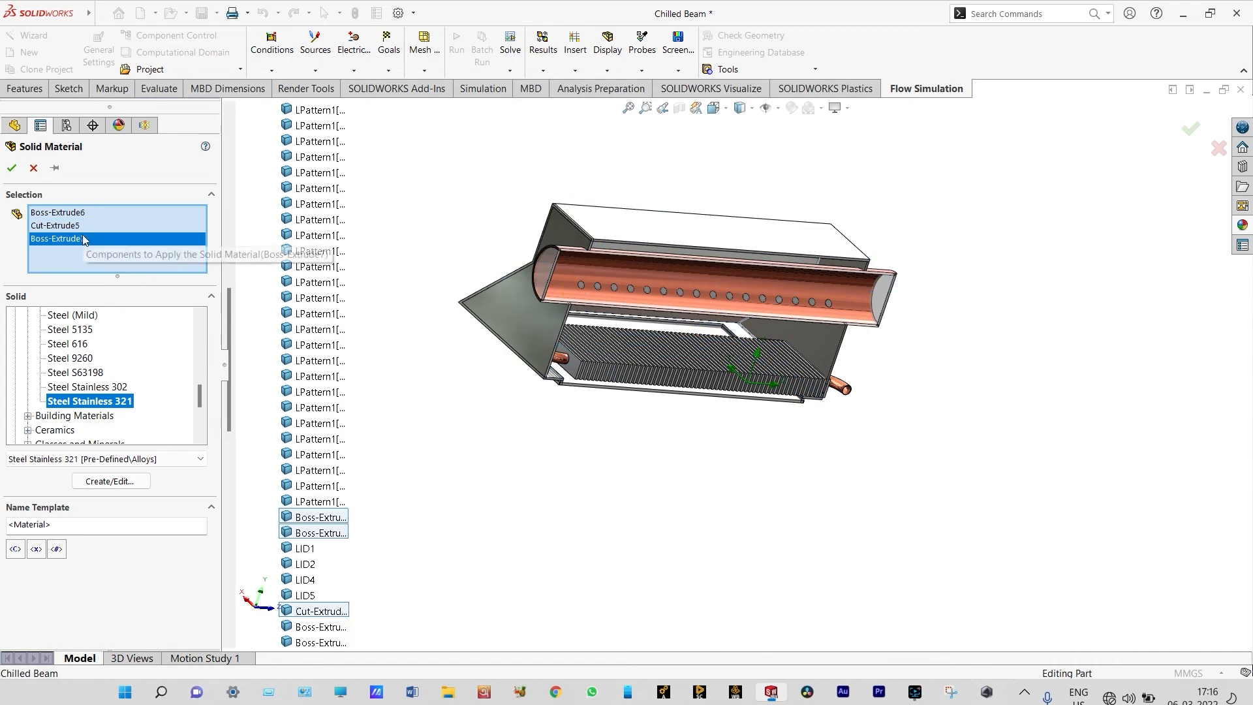
click(12, 169)
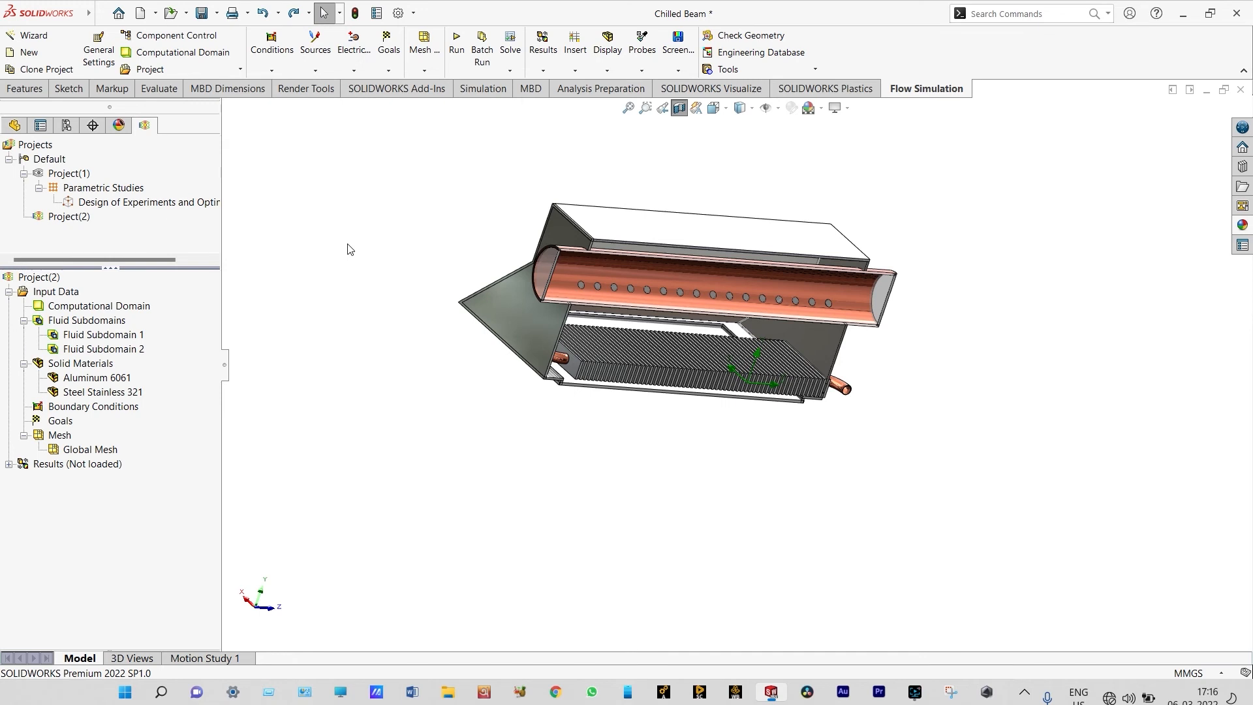
Insert a third solid material and choose the pre-defined metal Copper
right_click(96, 366)
click(138, 374)
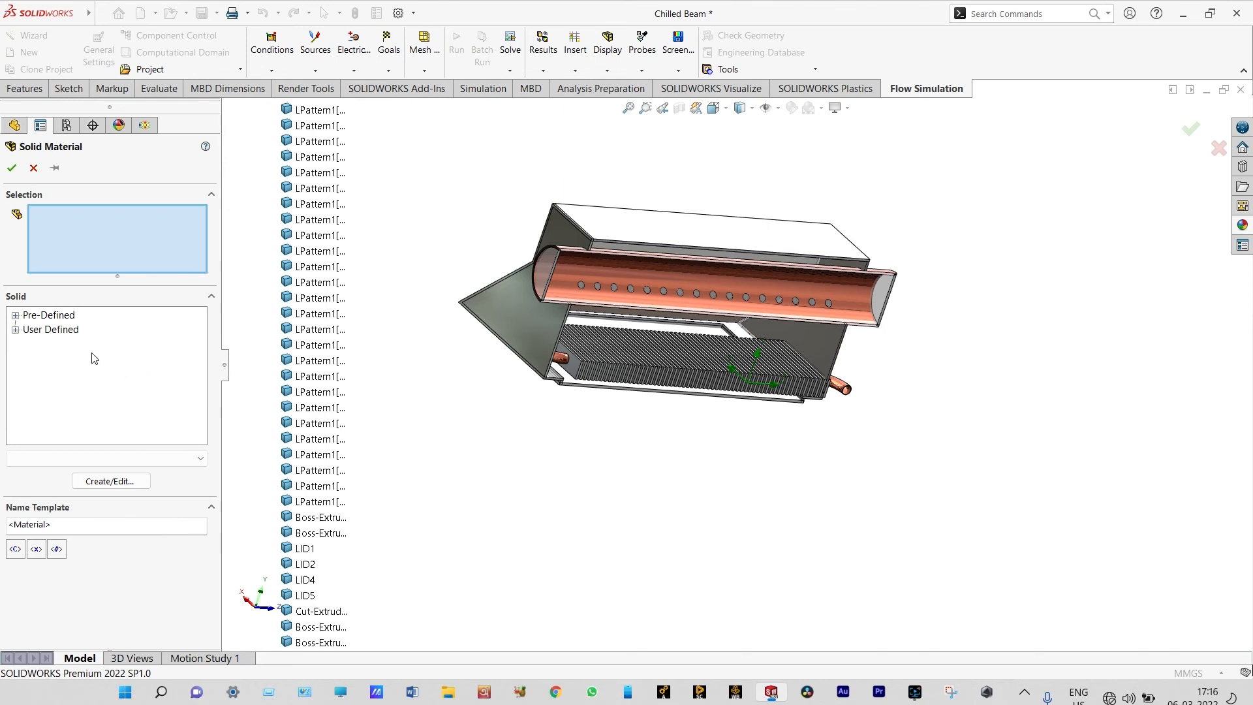
click(15, 315)
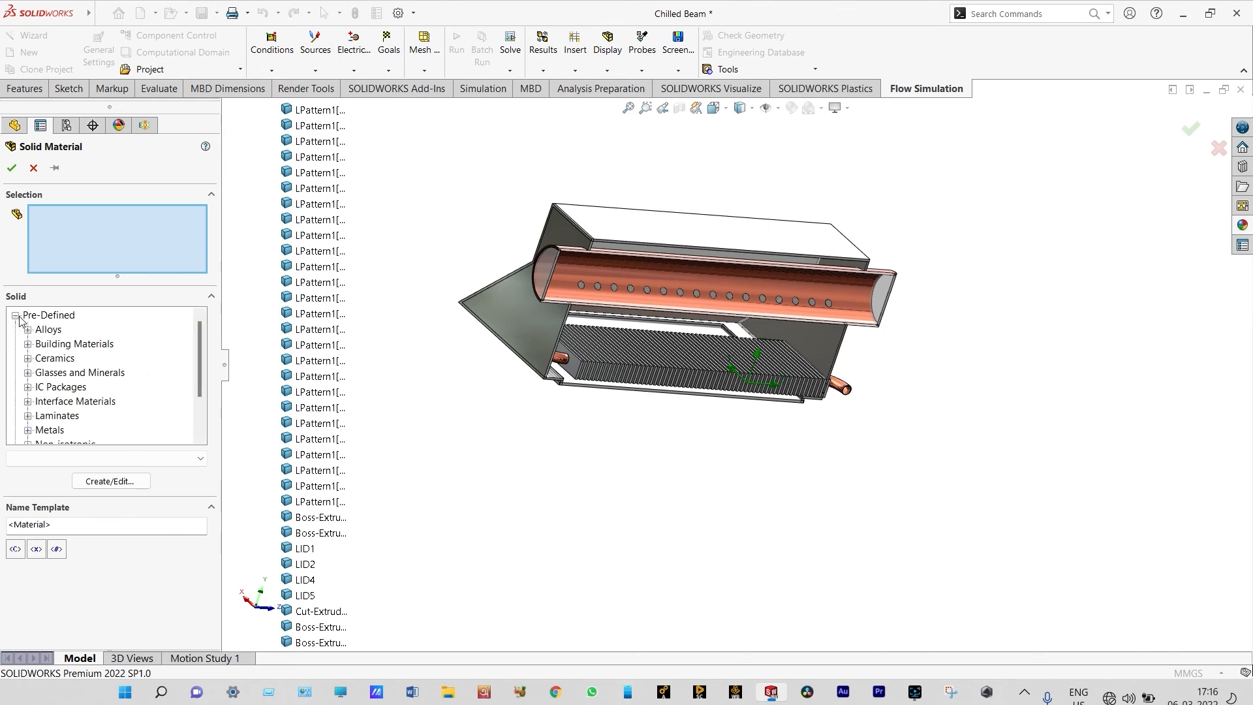
scroll(198, 336, down, 1)
click(28, 386)
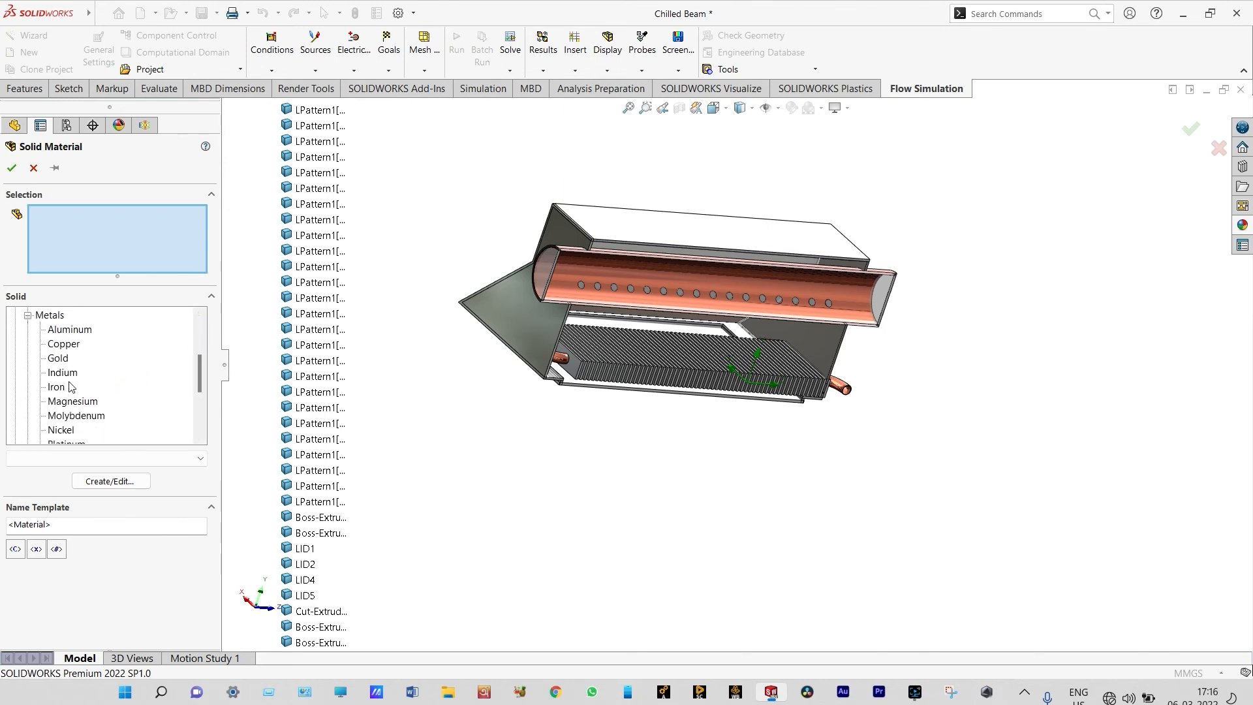
click(64, 343)
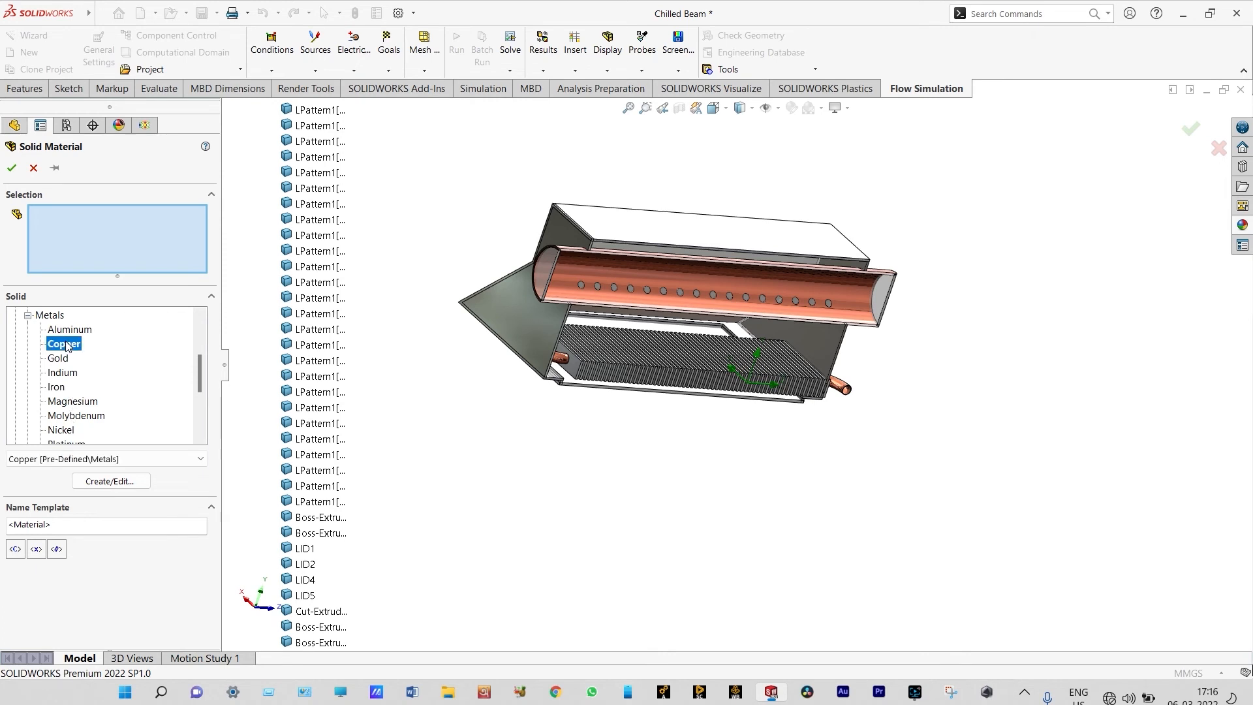
Assign Copper to the perforated round duct LPattern8 and the coiled pipe Sweep-Thin1, and accept the material
click(685, 331)
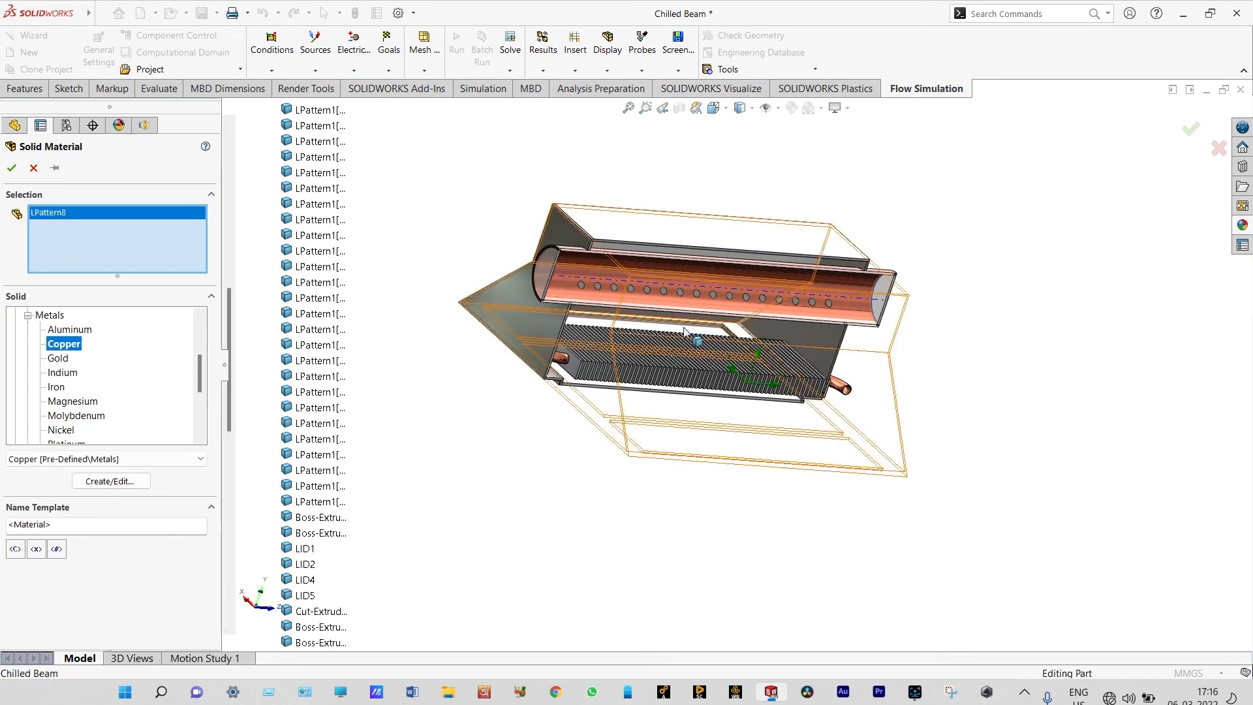
click(848, 390)
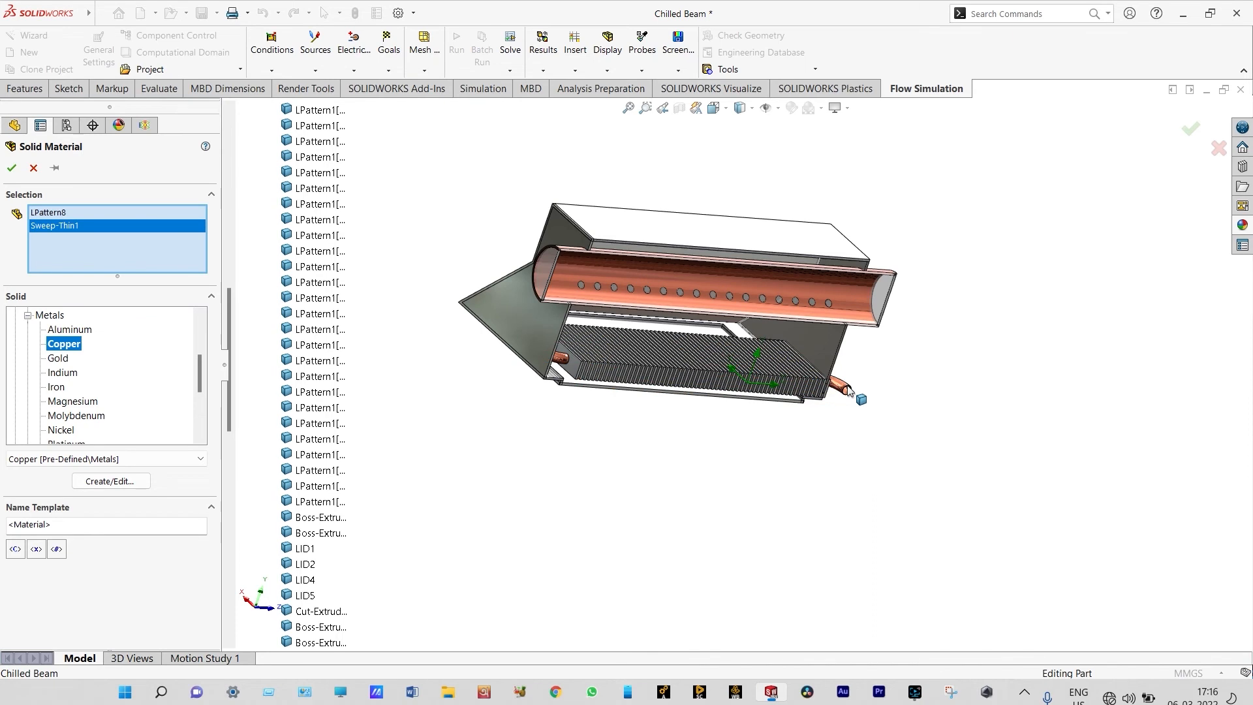
click(12, 167)
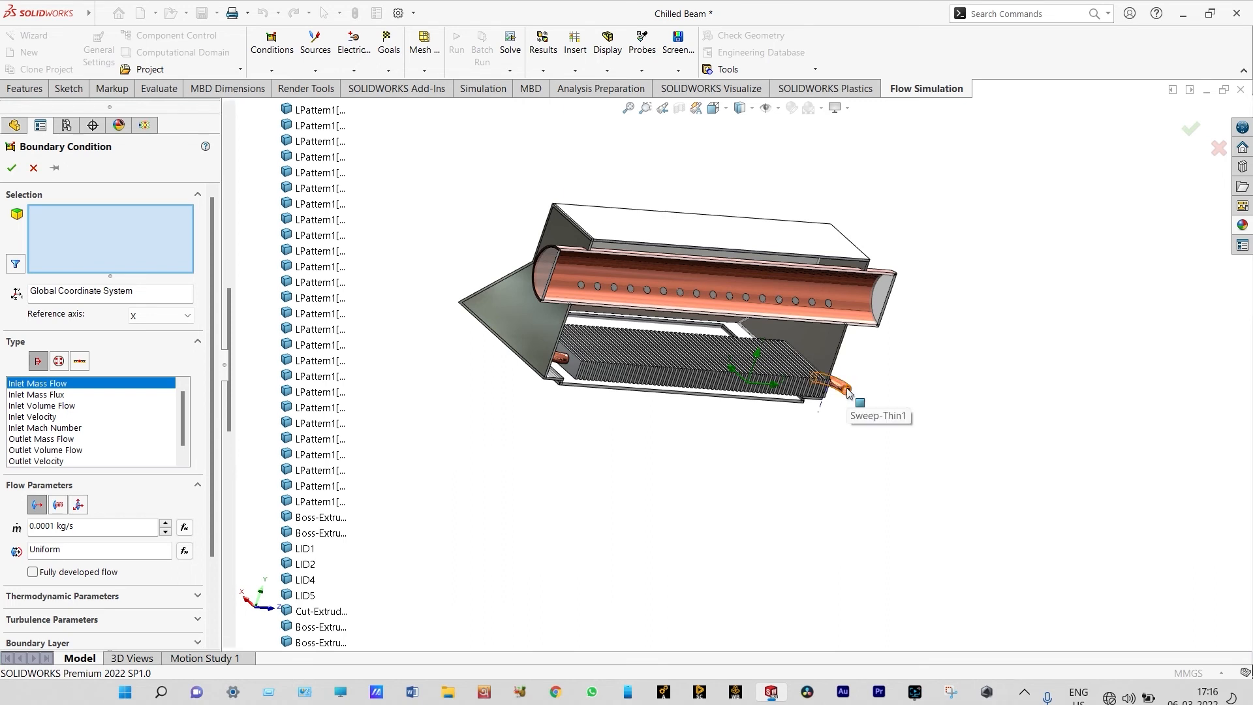
Define an Inlet Velocity boundary condition of 2 m/s on LID5 at the end of the straight copper pipe, and accept it
click(45, 418)
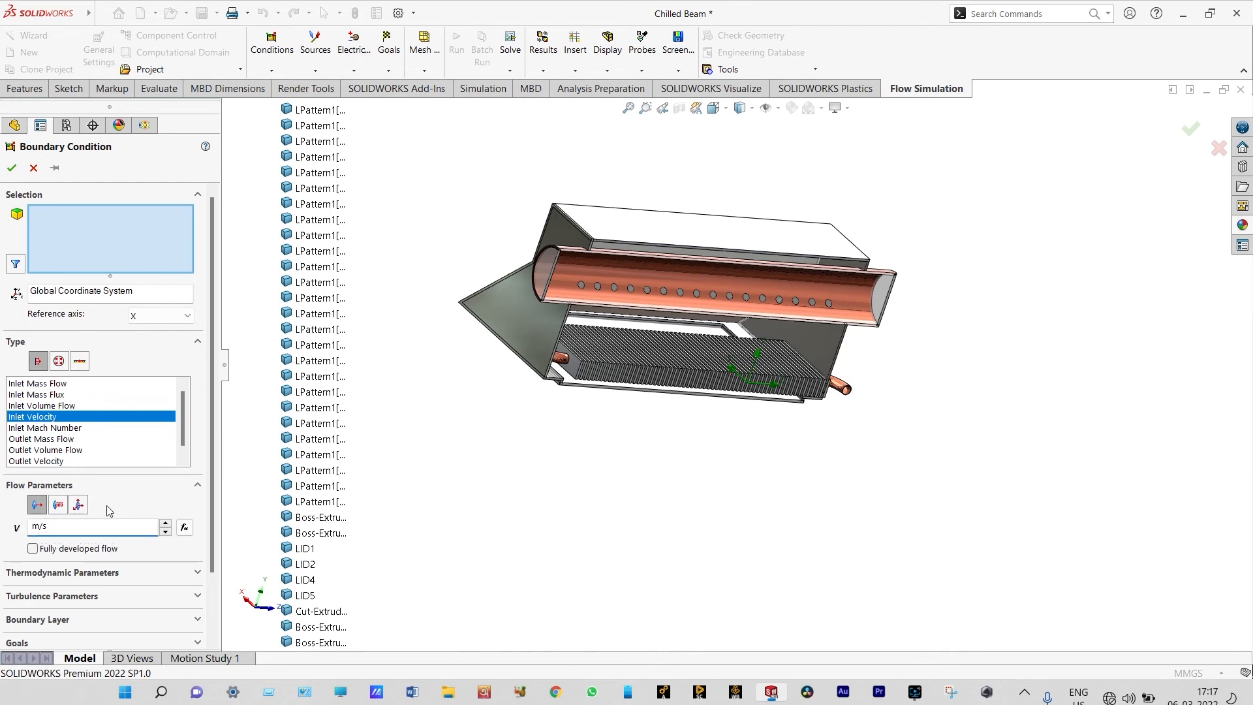
scroll(880, 366, down, 2)
right_click(892, 369)
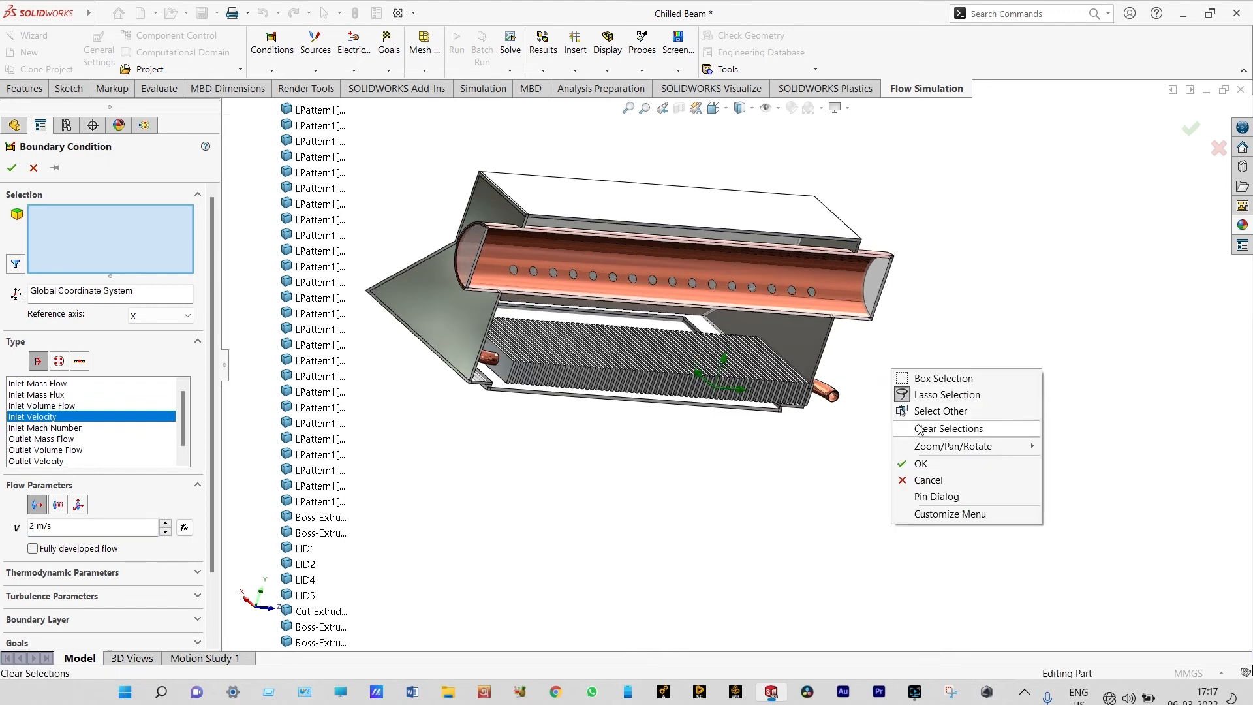
mouse_move(924, 453)
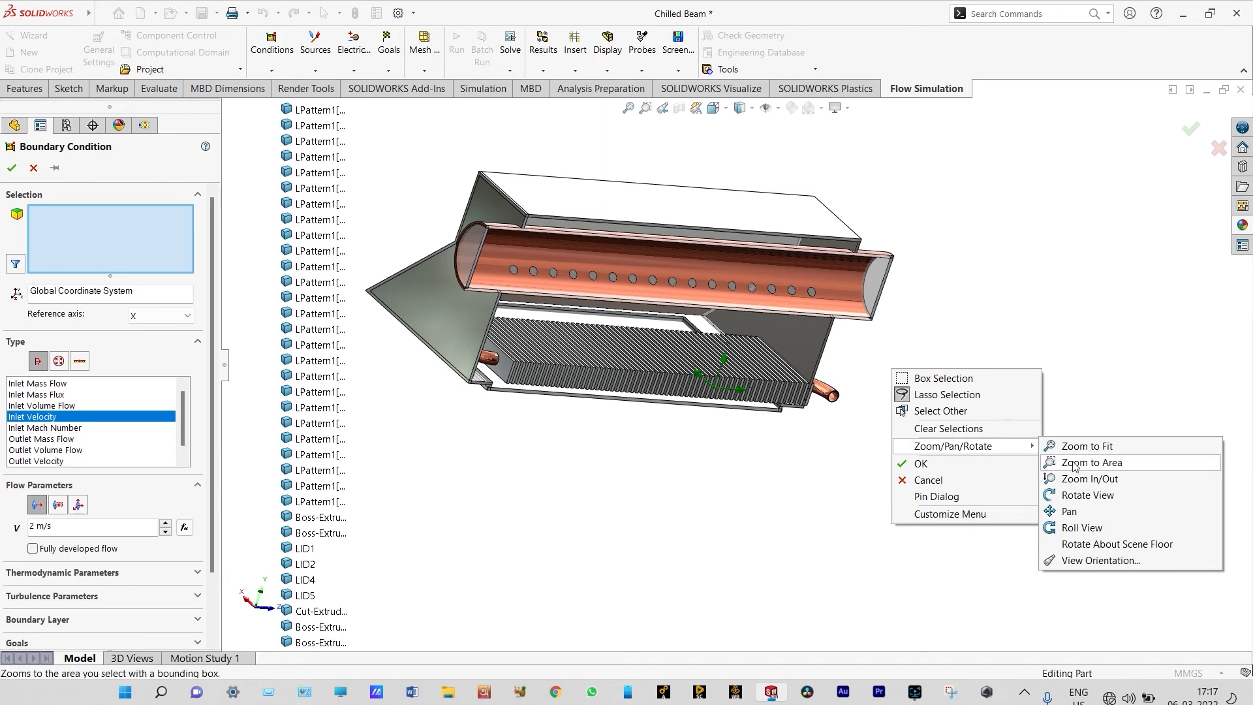
click(1083, 494)
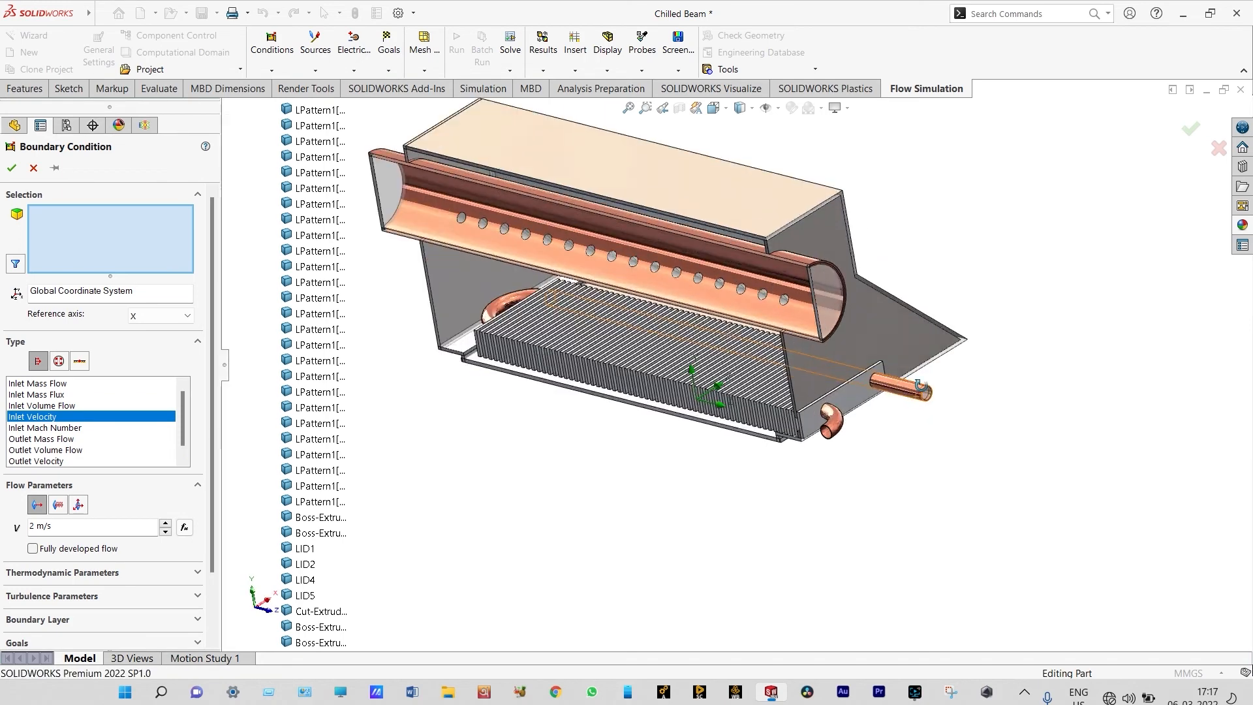
scroll(910, 384, down, 1)
scroll(910, 384, down, 1)
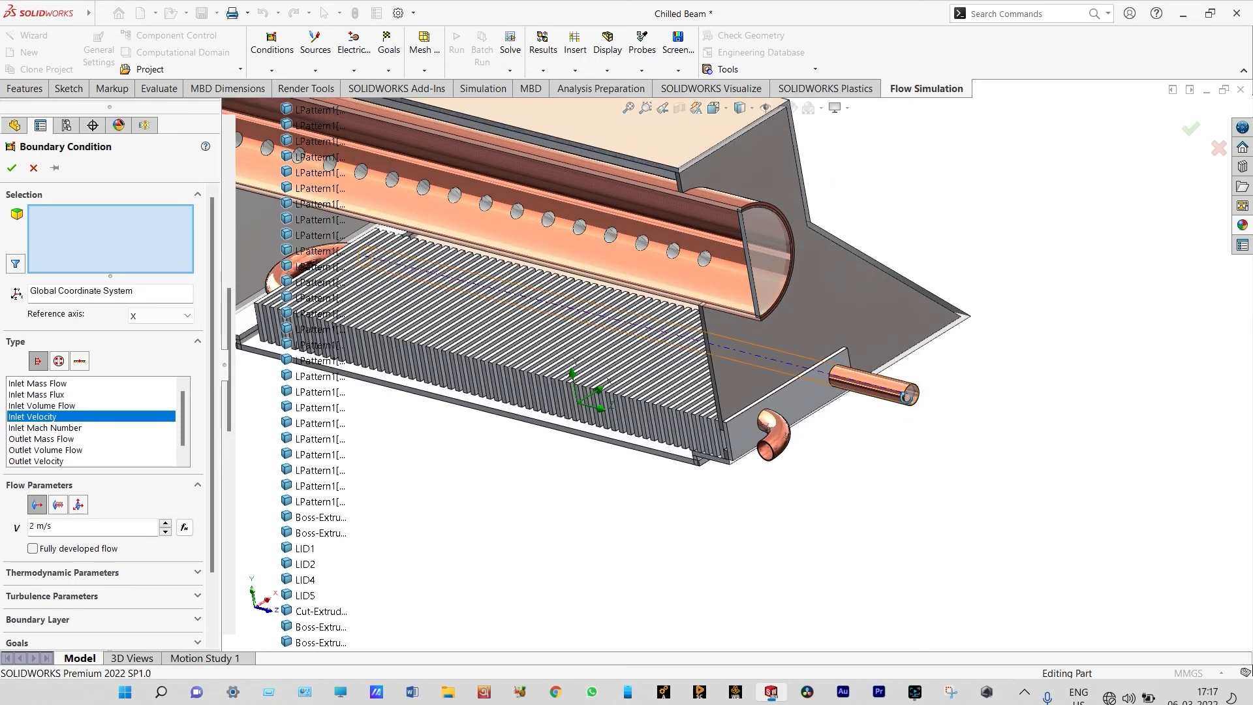
scroll(910, 394, down, 1)
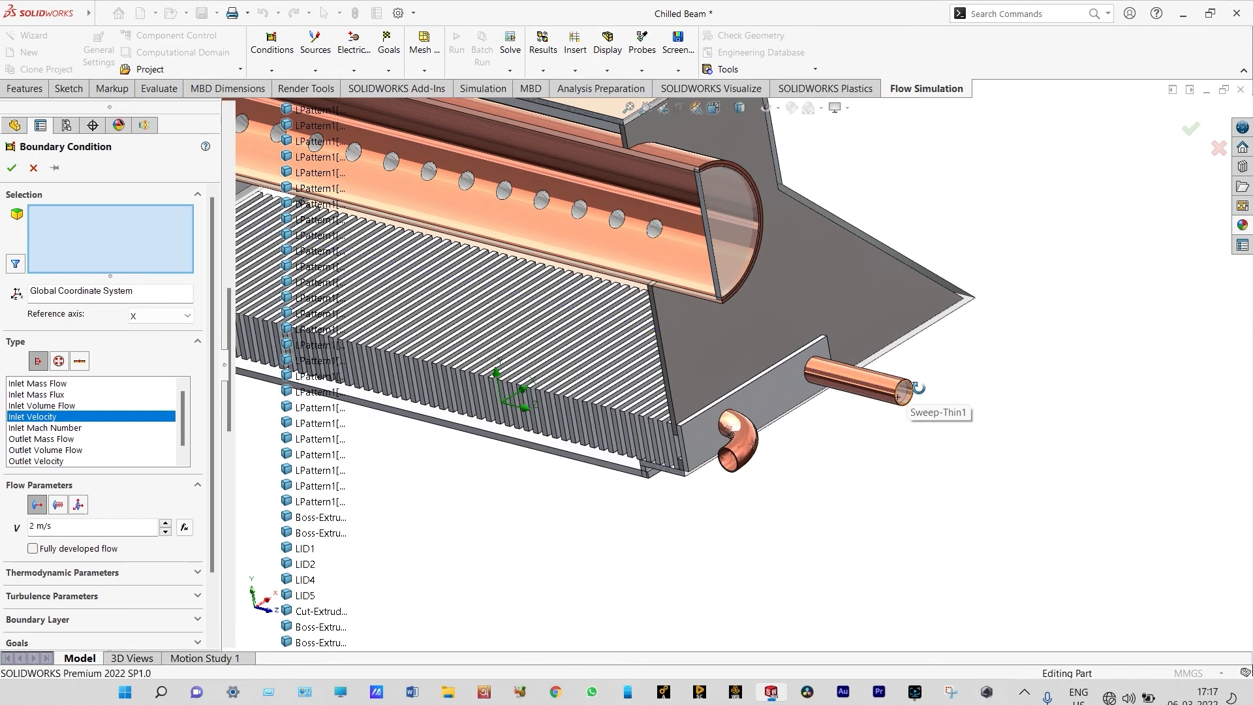
scroll(940, 369, down, 1)
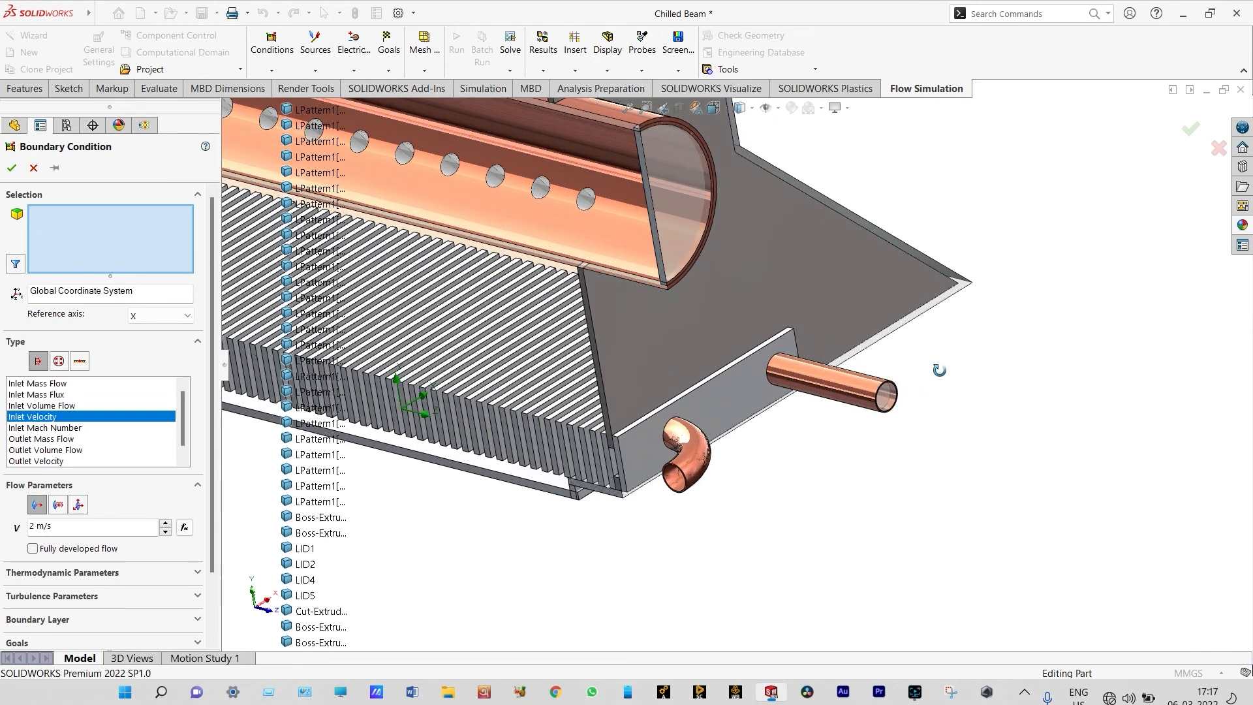
right_click(940, 371)
key(Escape)
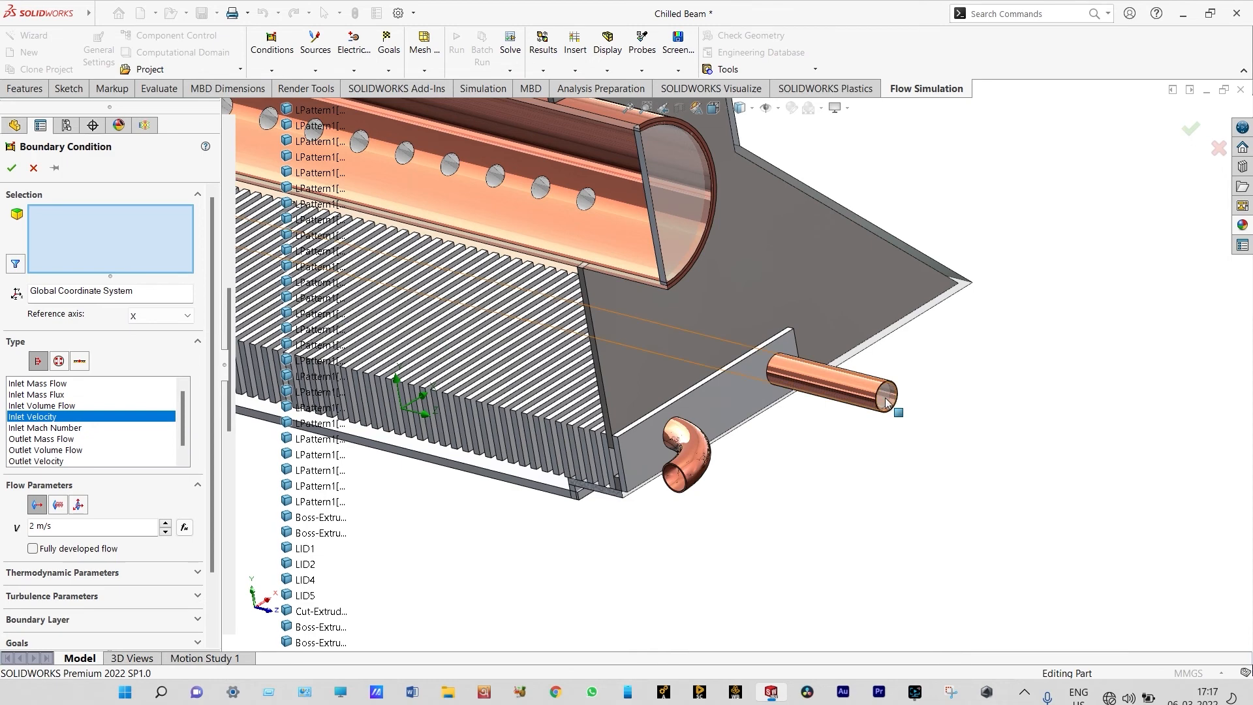
right_click(888, 404)
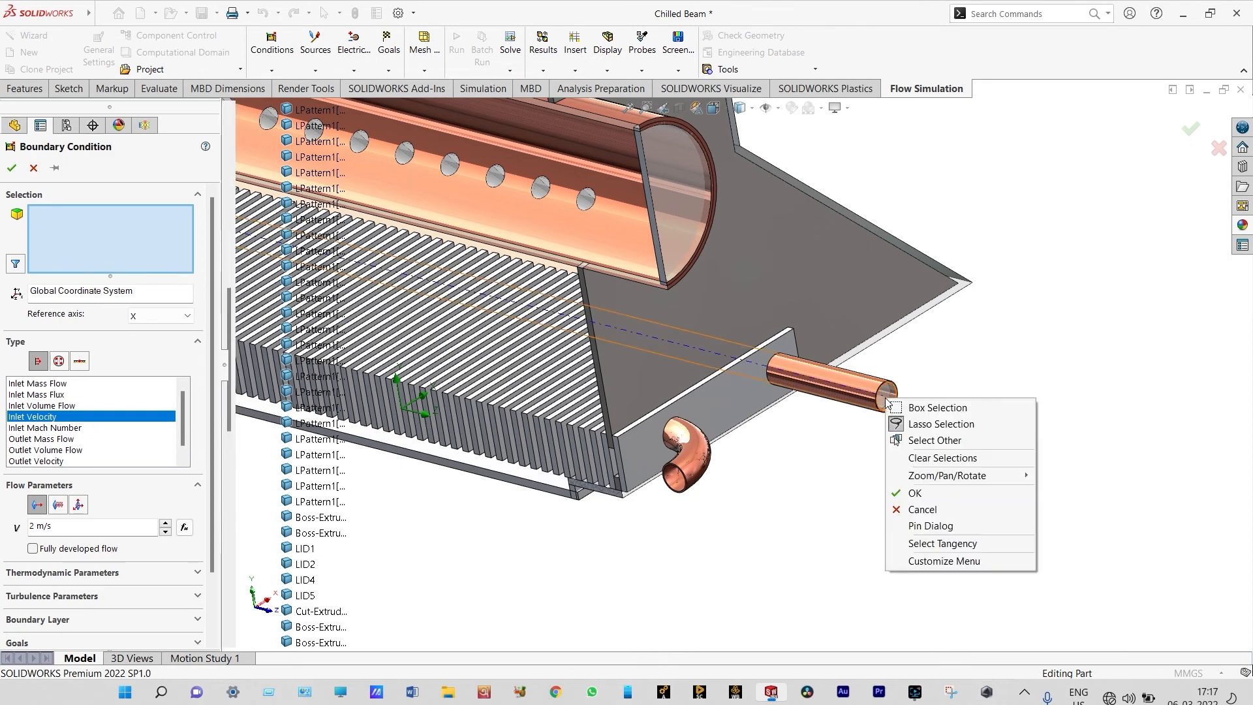
click(910, 441)
click(956, 497)
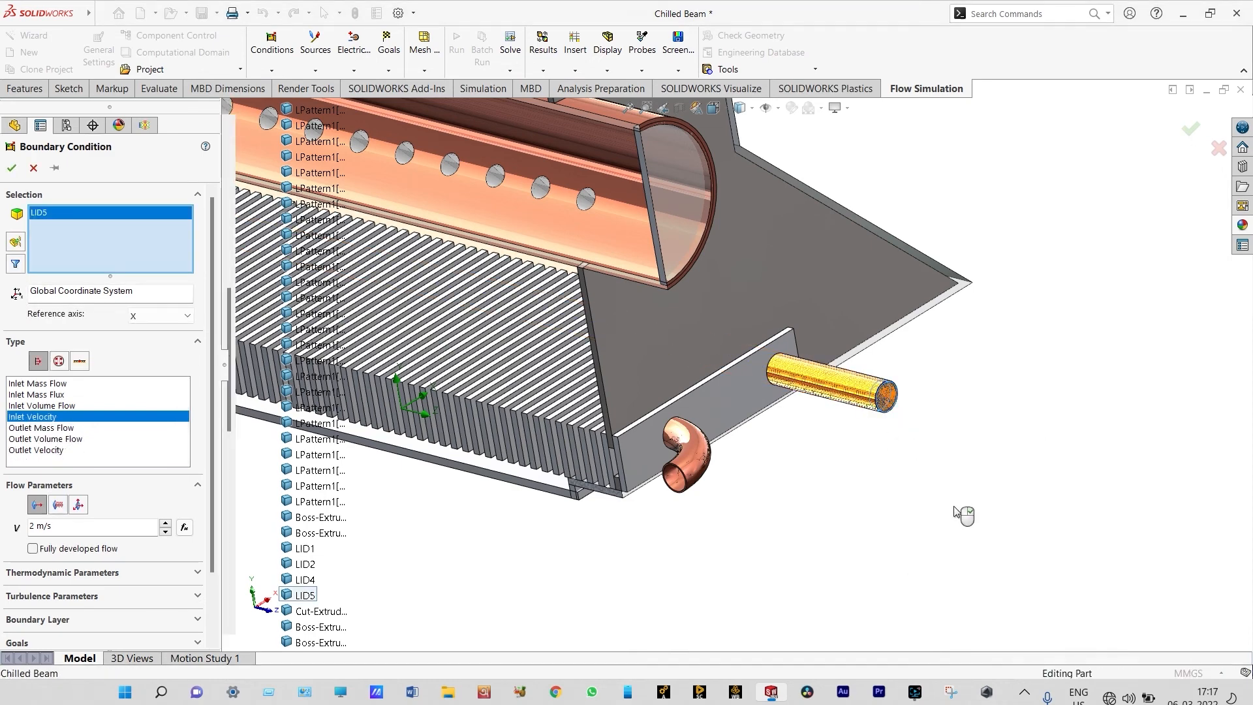
right_click(895, 512)
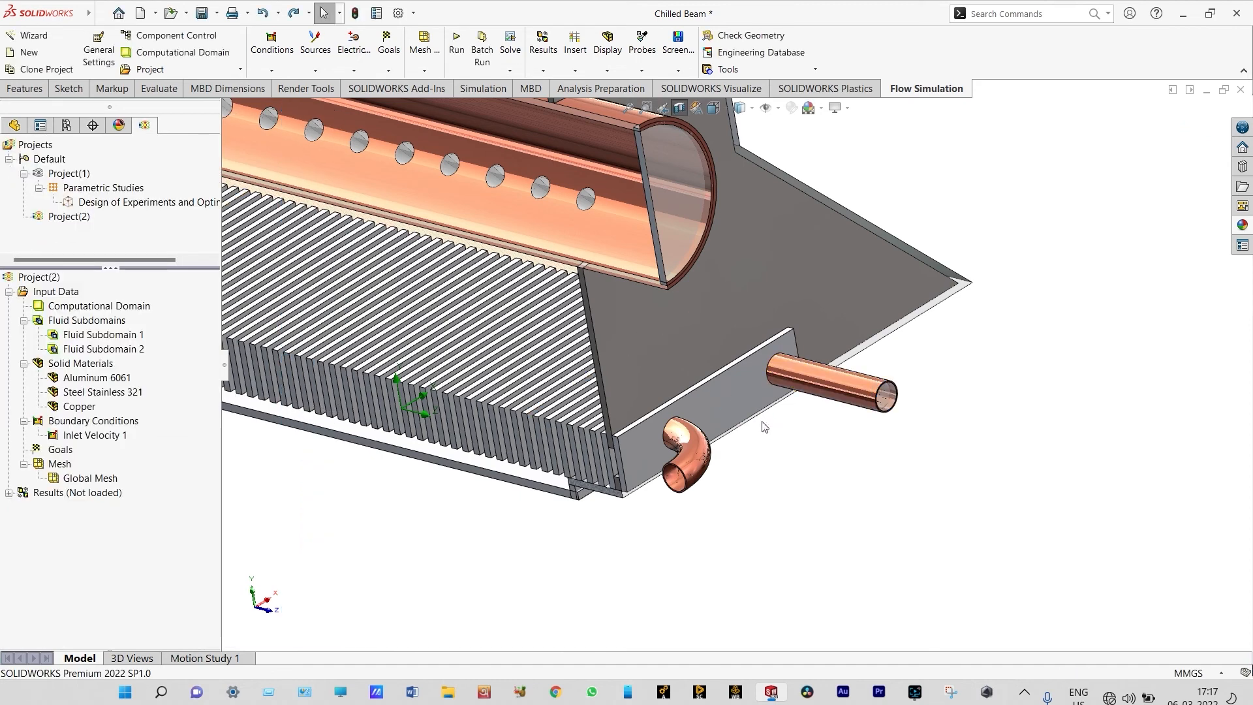
Define an Inlet Velocity boundary condition of 30 m/s on the inner face of LID2 at the round duct's end, and accept it
scroll(770, 464, up, 3)
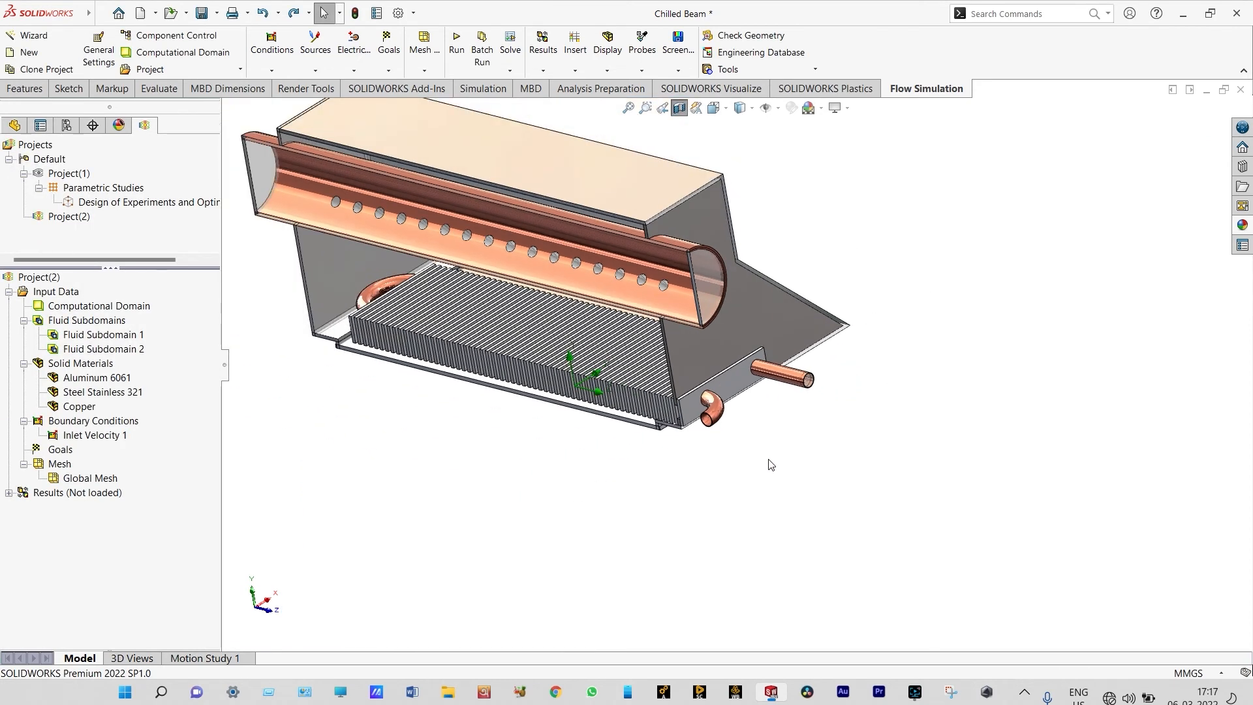
scroll(770, 465, up, 2)
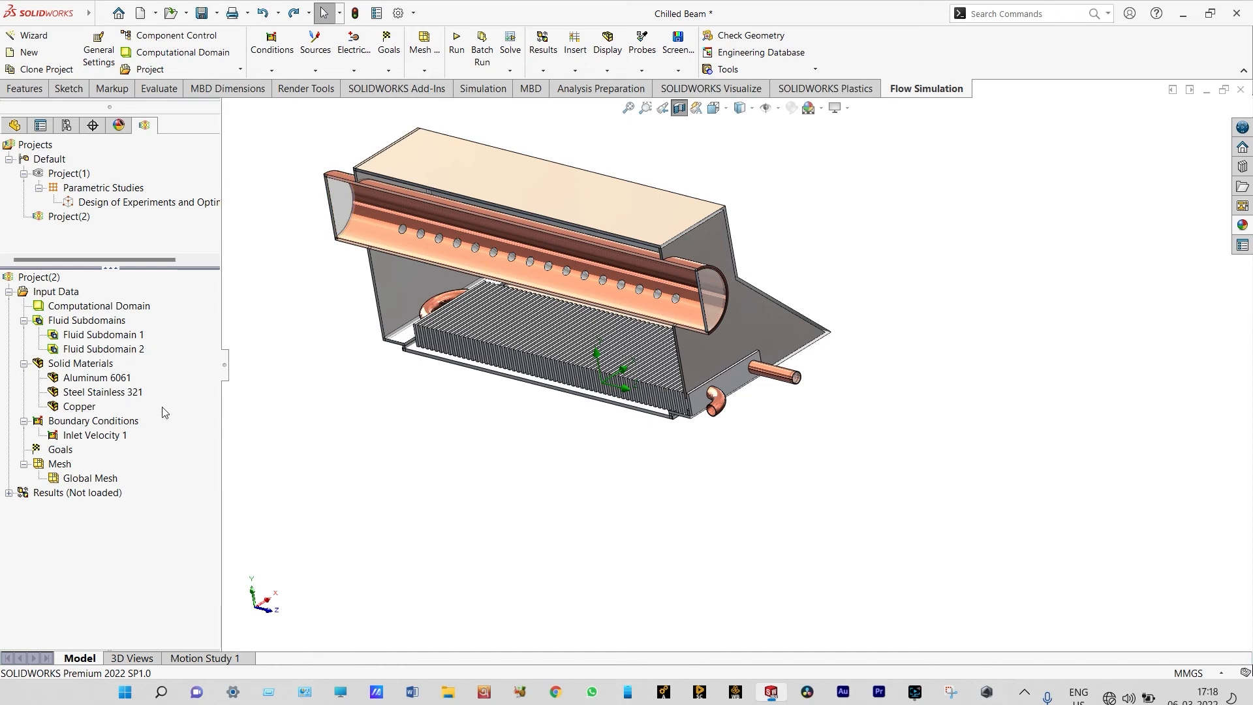
right_click(109, 423)
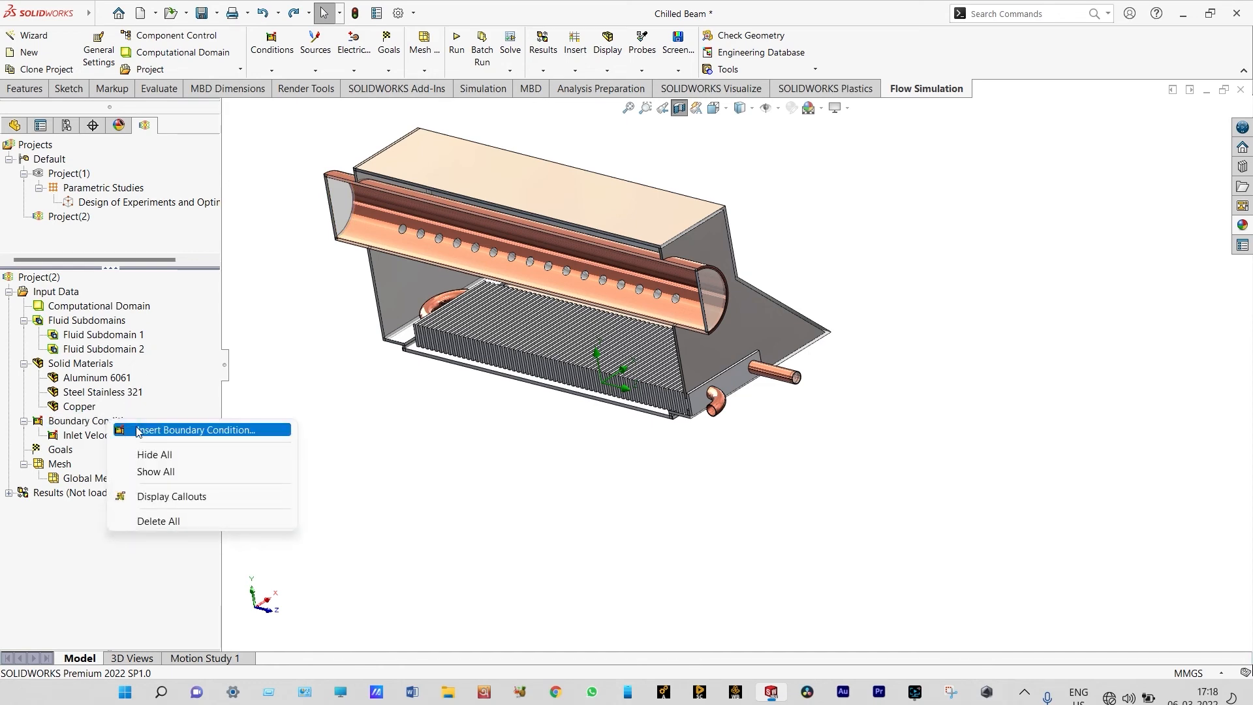
click(138, 431)
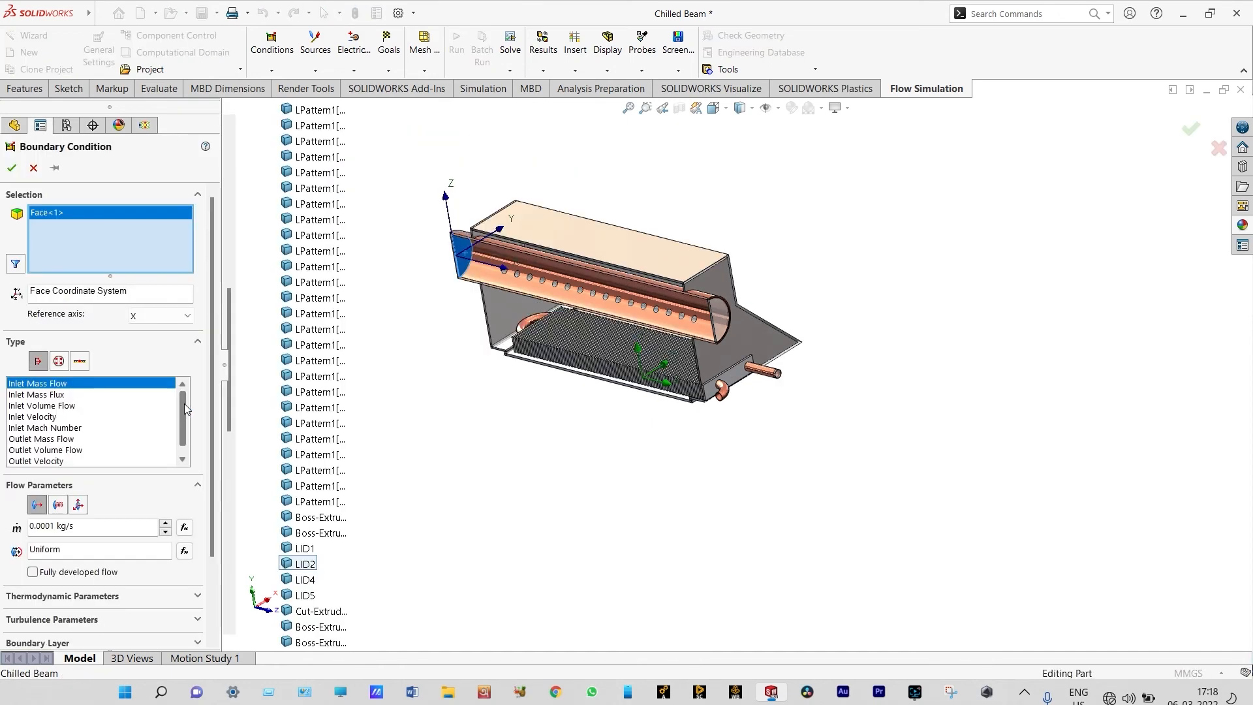
drag(183, 405, 184, 426)
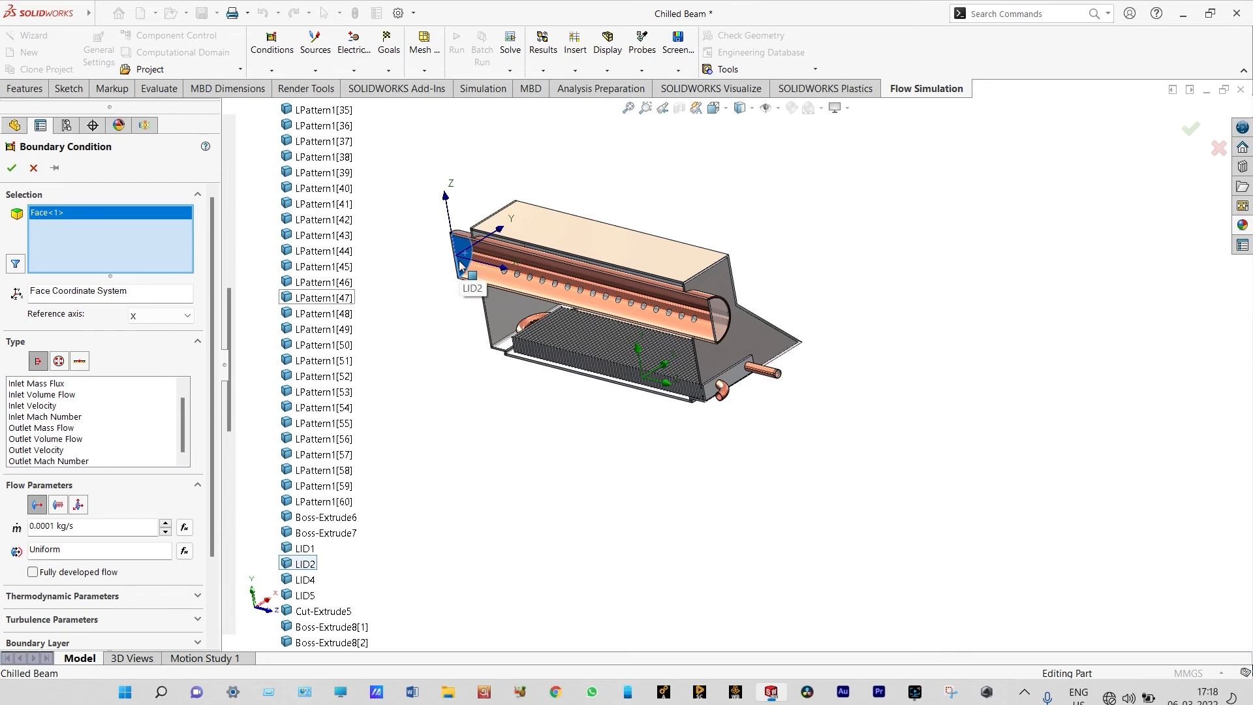
click(65, 406)
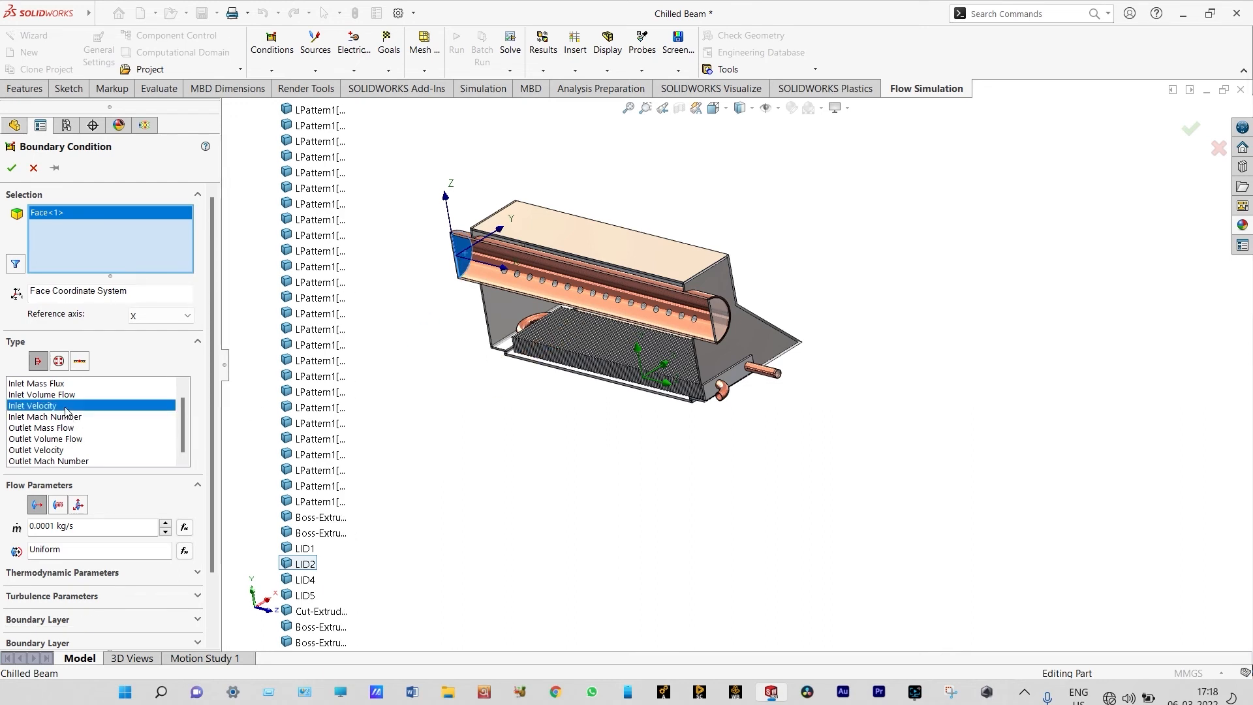
click(33, 525)
text(30)
click(184, 578)
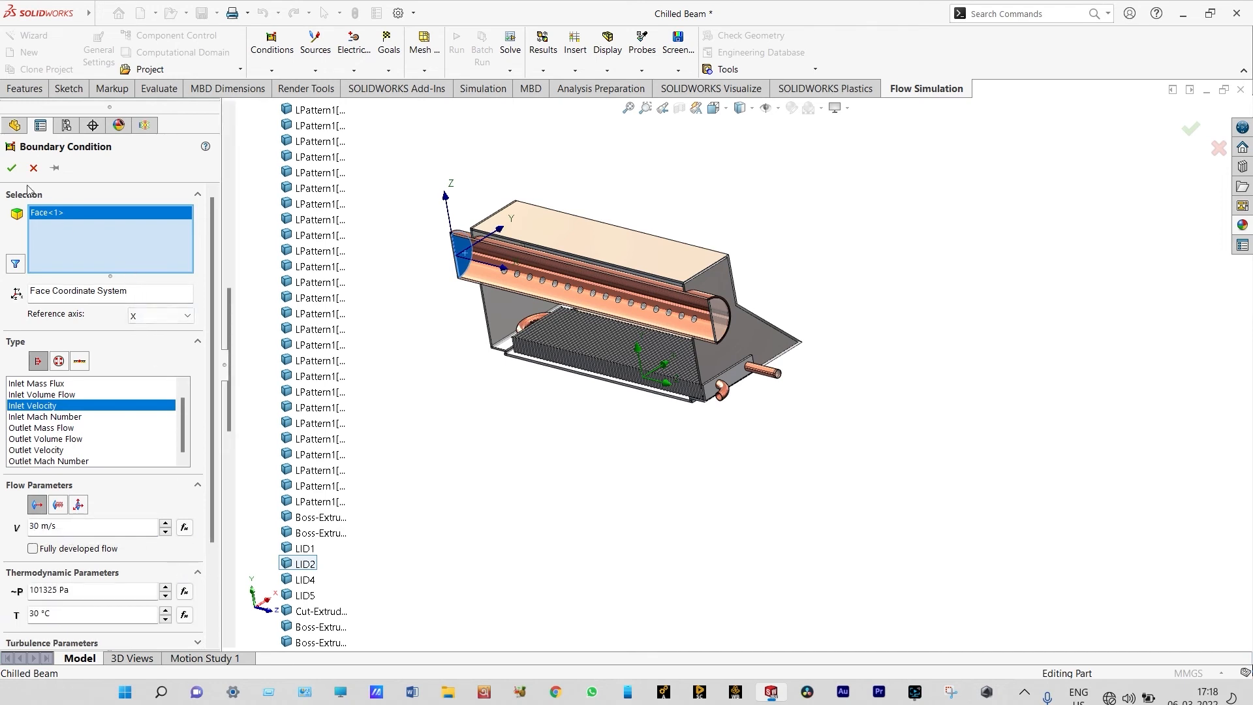
click(12, 168)
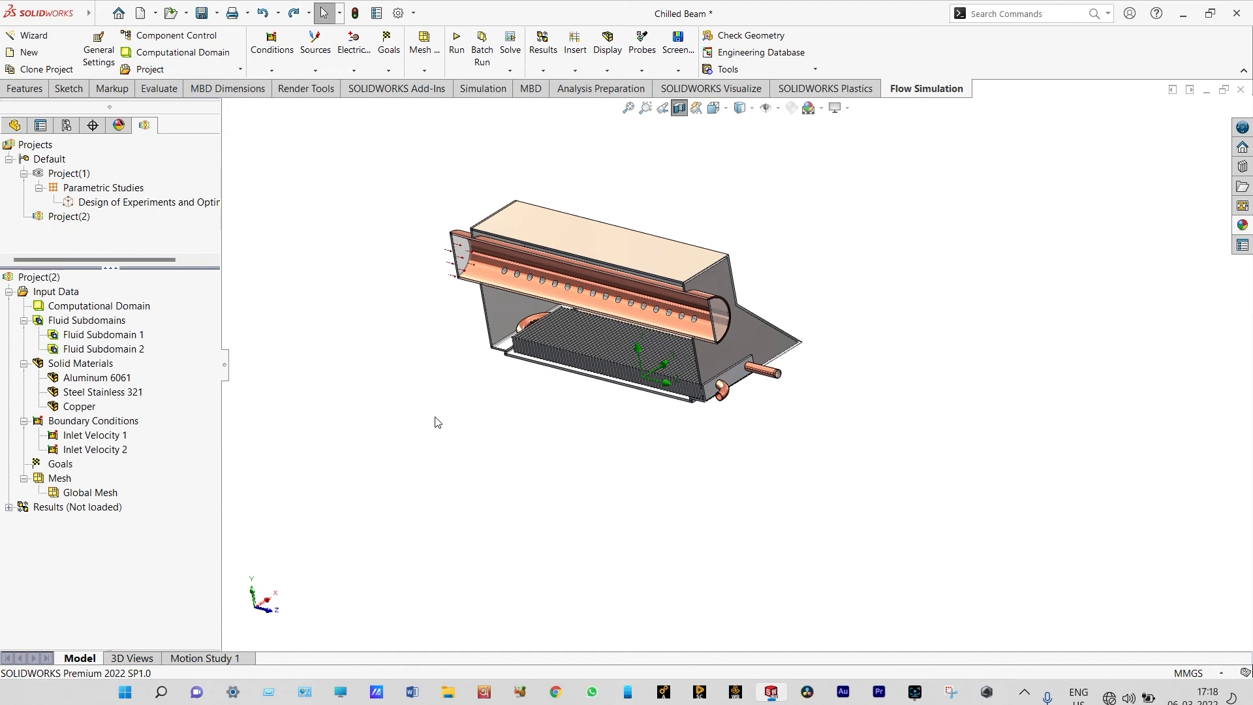
Define an Environment Pressure boundary condition on the inner face of LID4 at the round duct's opposite end, and accept it
right_click(392, 396)
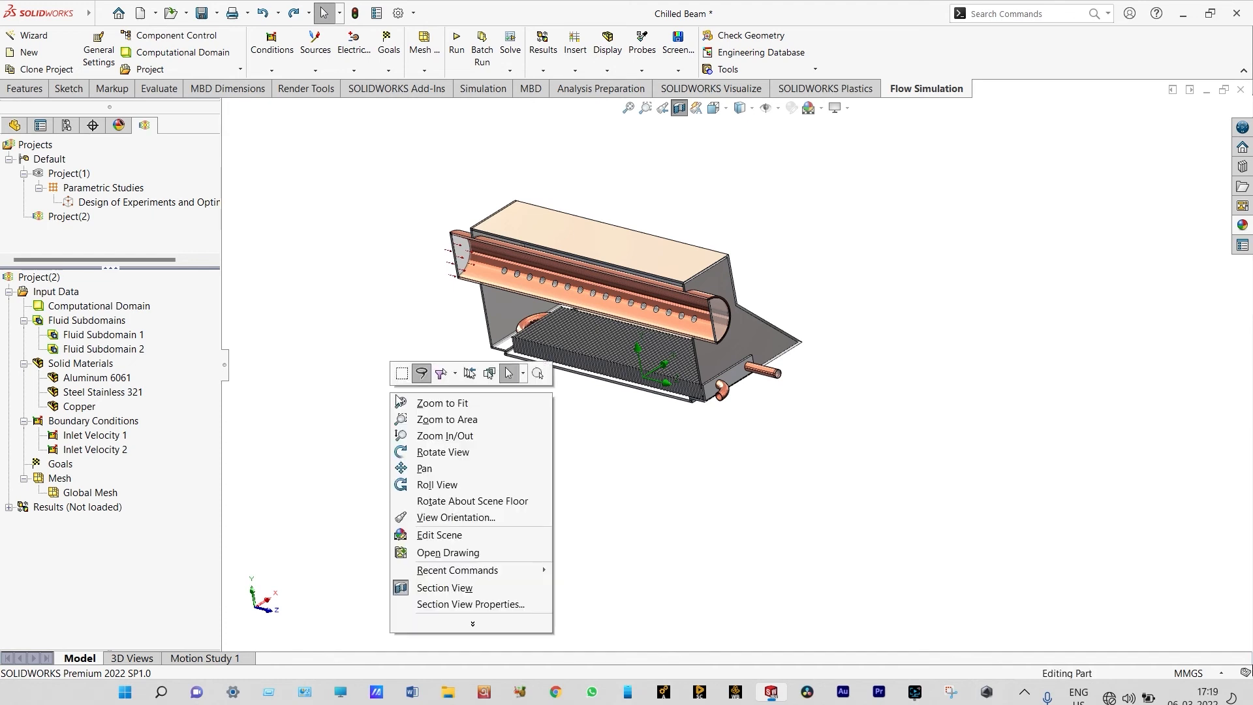
click(424, 452)
drag(419, 436, 498, 472)
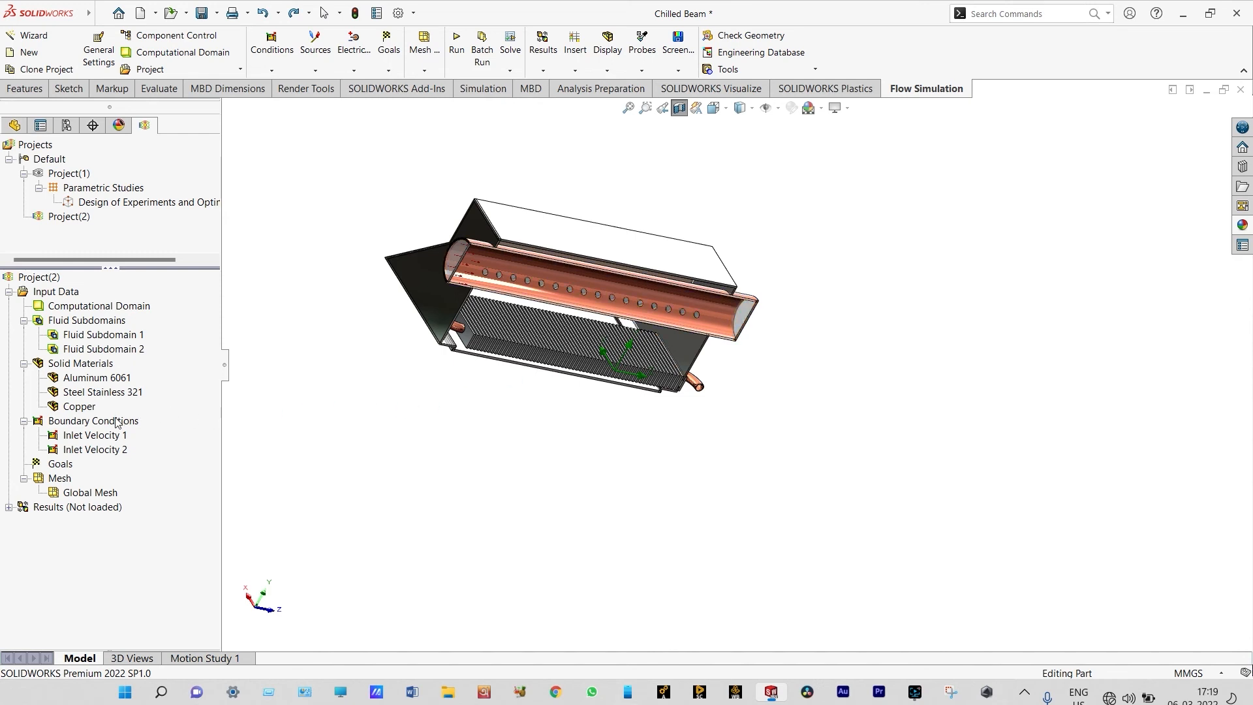
right_click(118, 422)
click(167, 426)
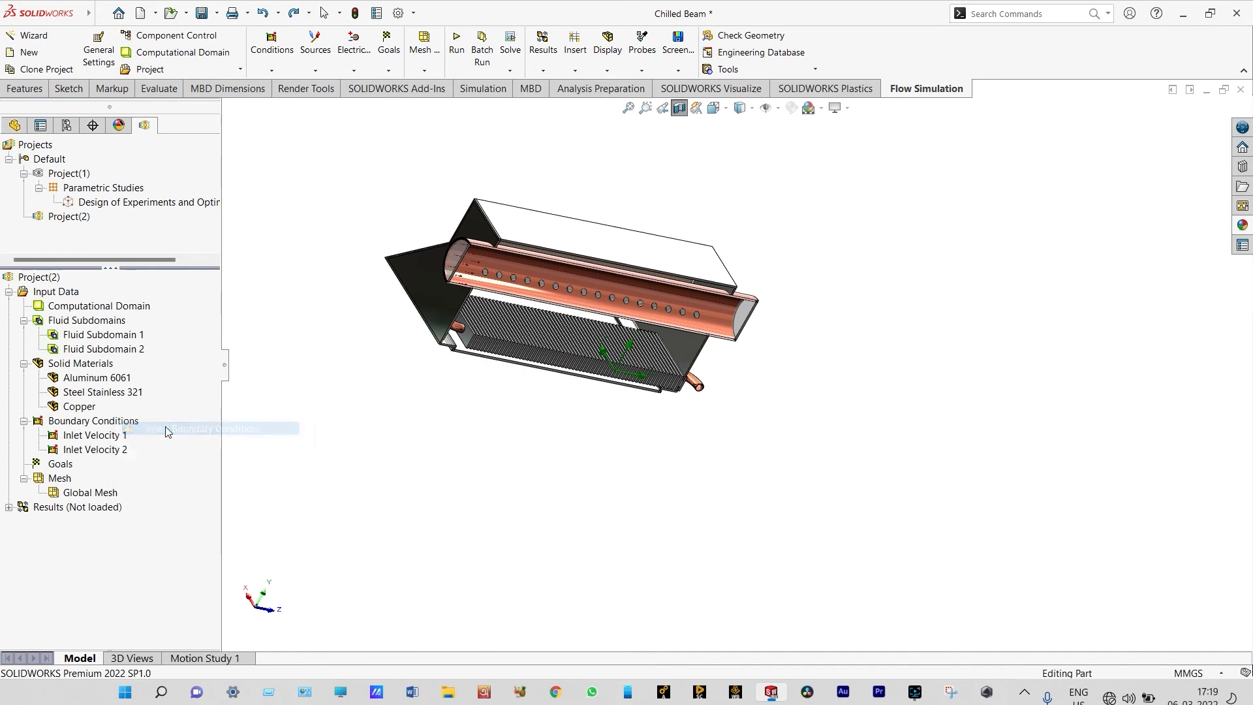
click(59, 361)
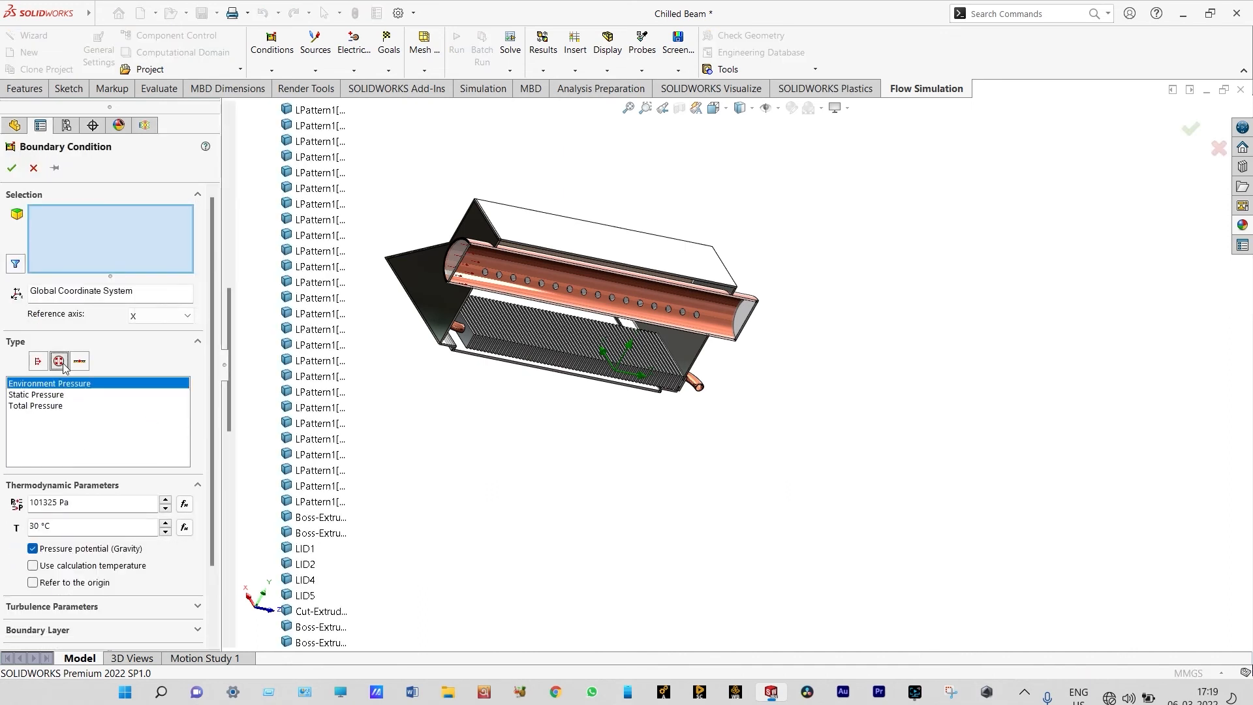
click(740, 316)
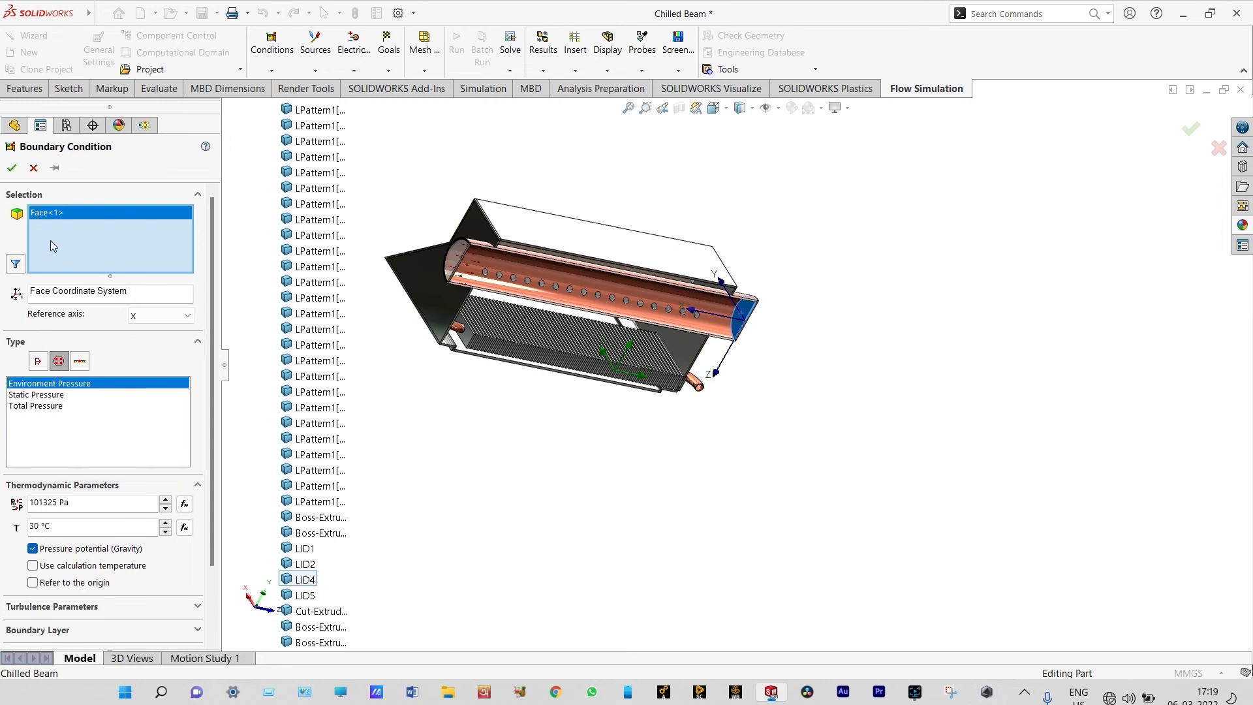
click(13, 168)
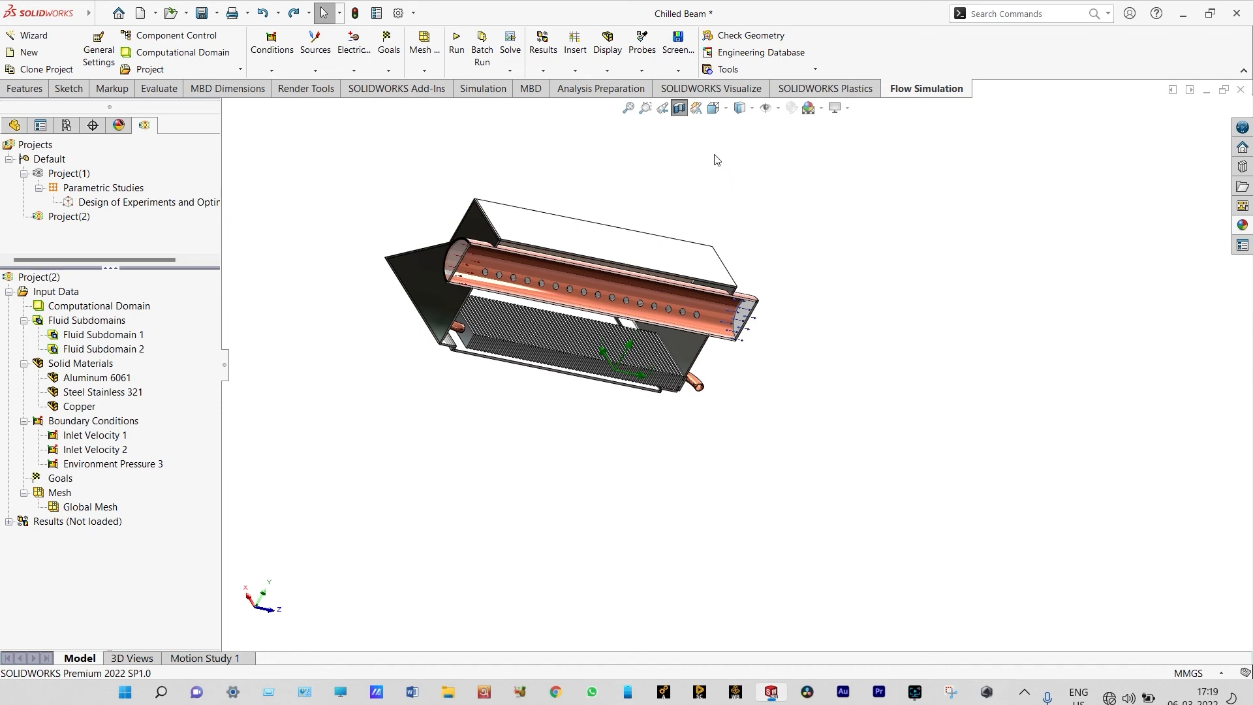
Turn off the section view and show the complete beam from the end with the protruding copper pipes
click(679, 110)
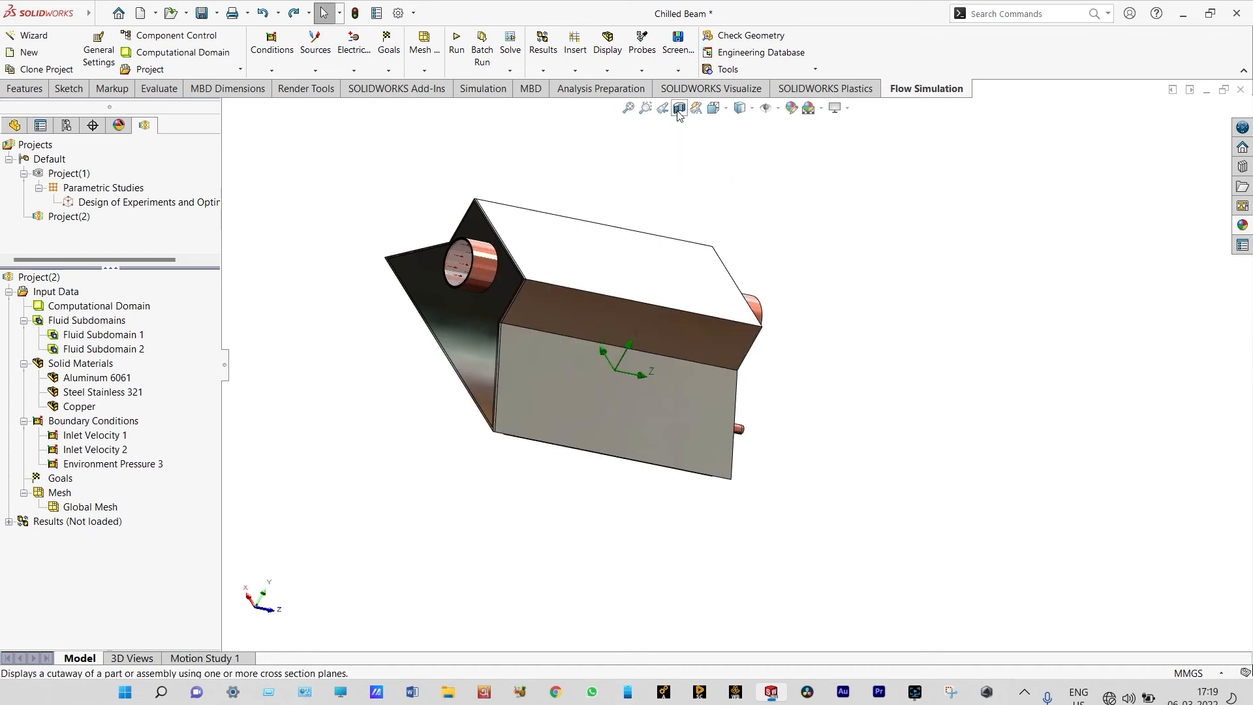
right_click(815, 307)
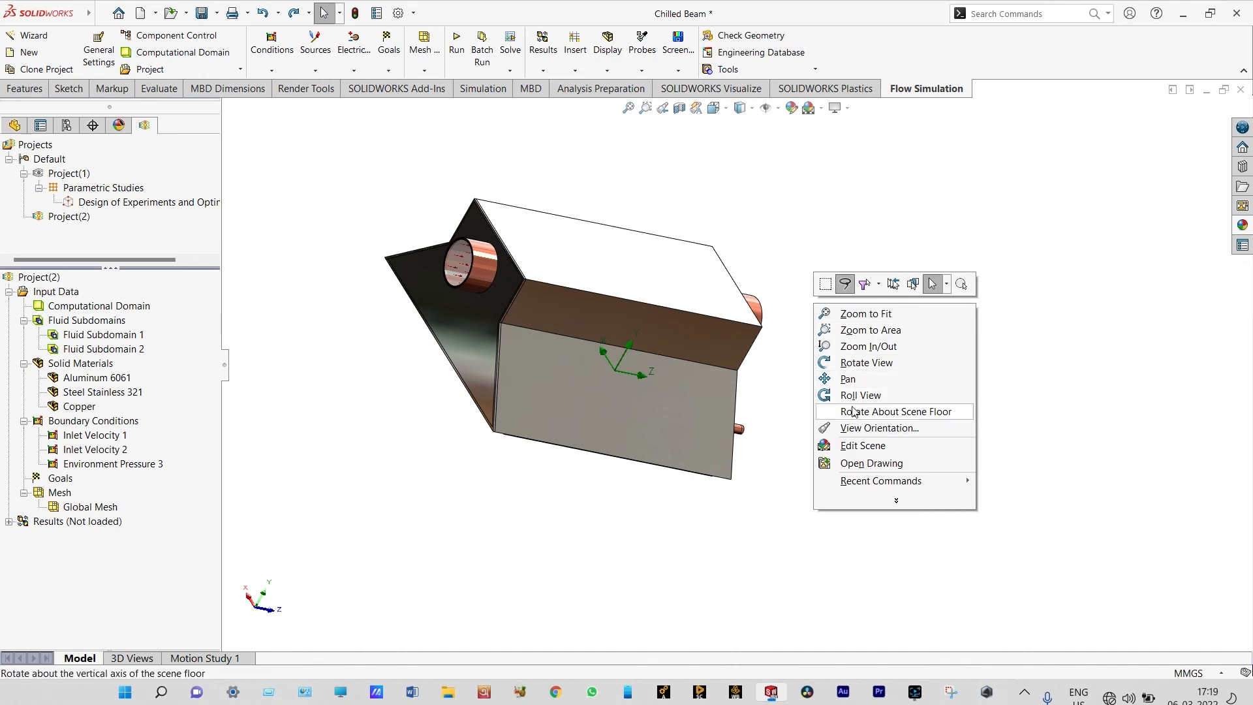
click(845, 360)
drag(853, 357, 729, 312)
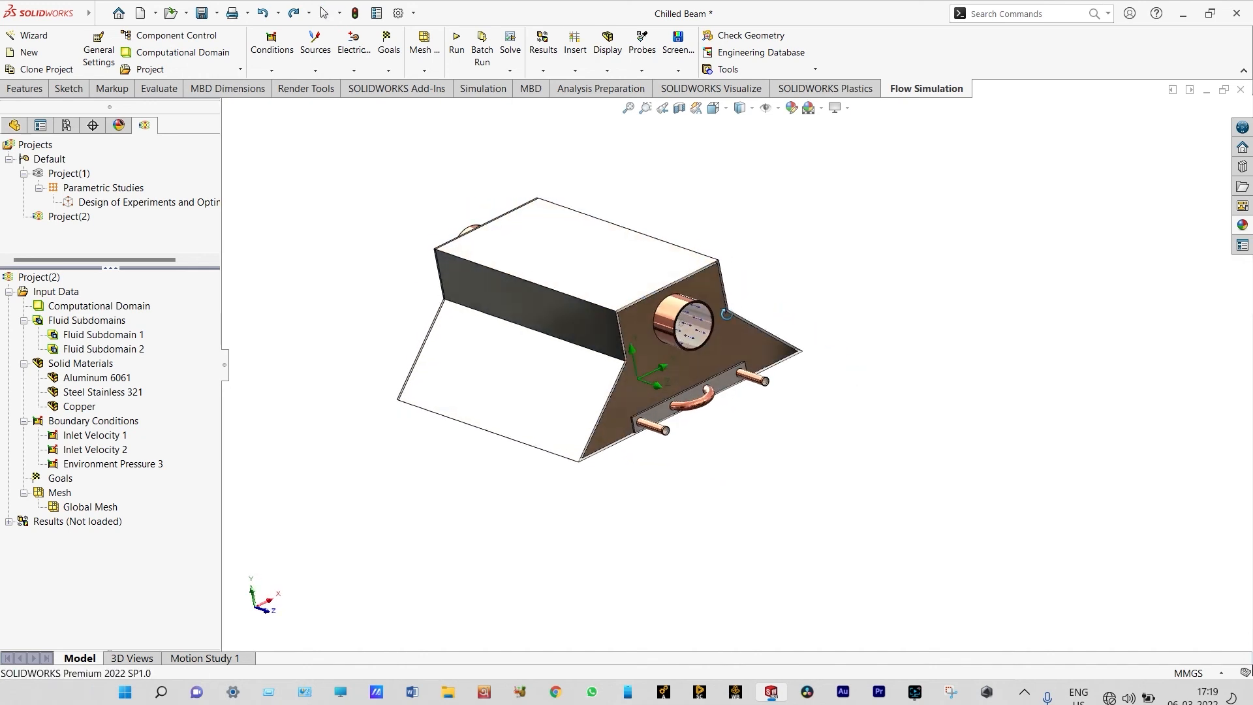
scroll(617, 451, down, 3)
right_click(359, 460)
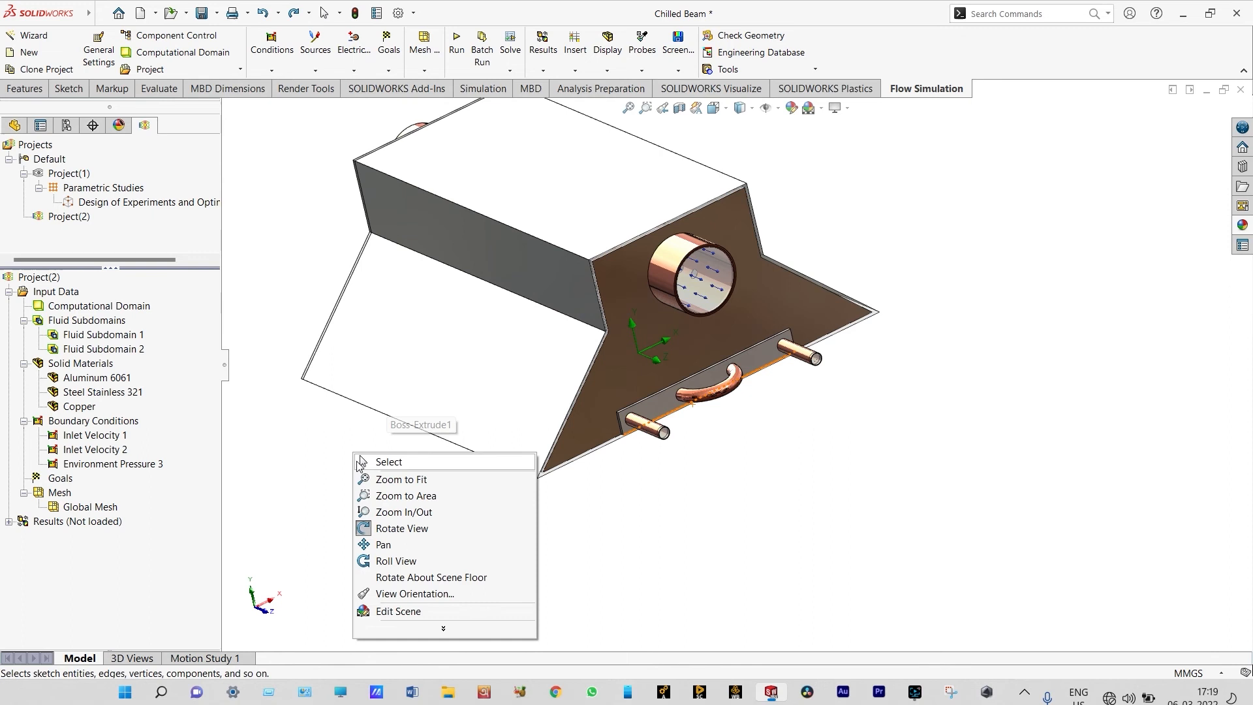
click(377, 529)
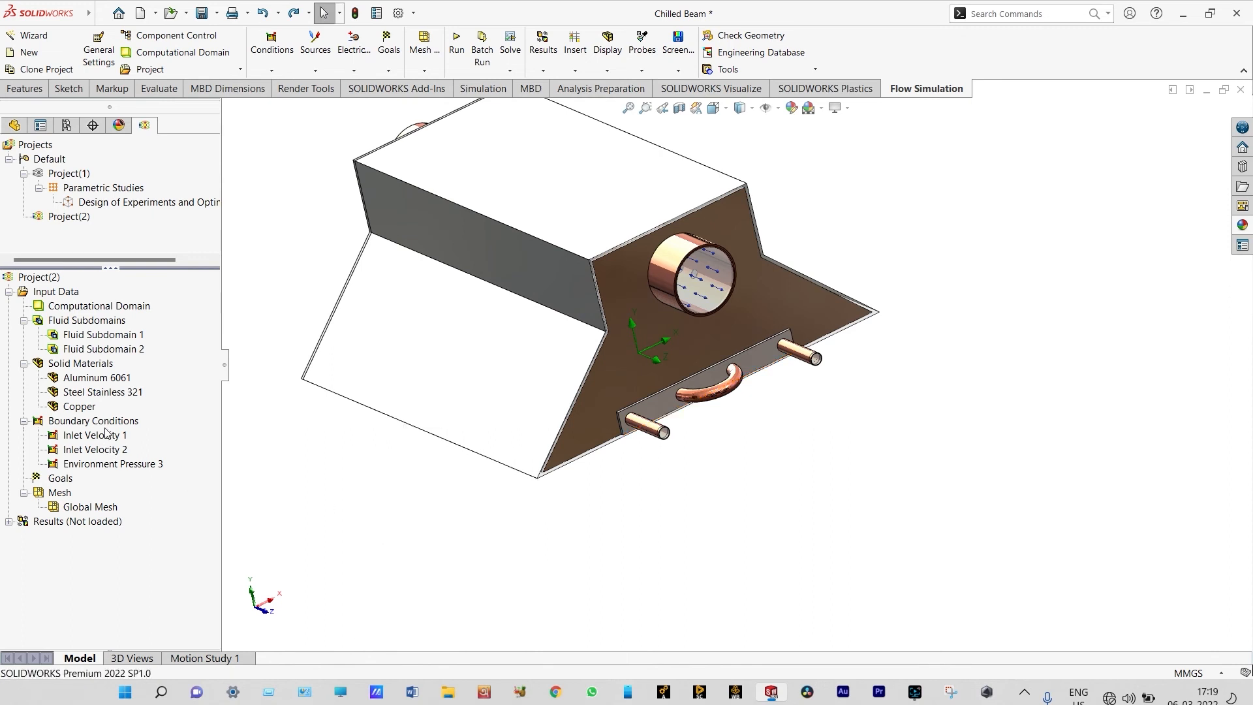
Define an Environment Pressure boundary condition on LID1 at the end of the other straight copper pipe, and accept it
right_click(108, 422)
click(150, 432)
click(58, 361)
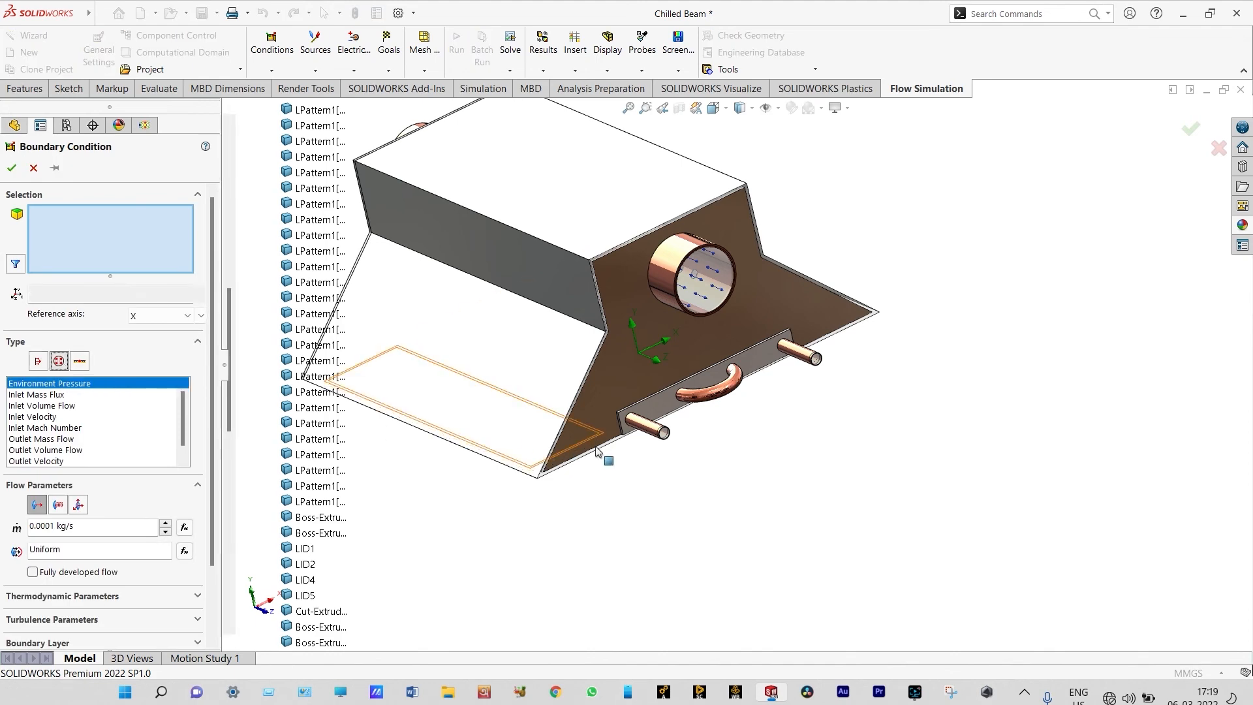
scroll(665, 431, down, 5)
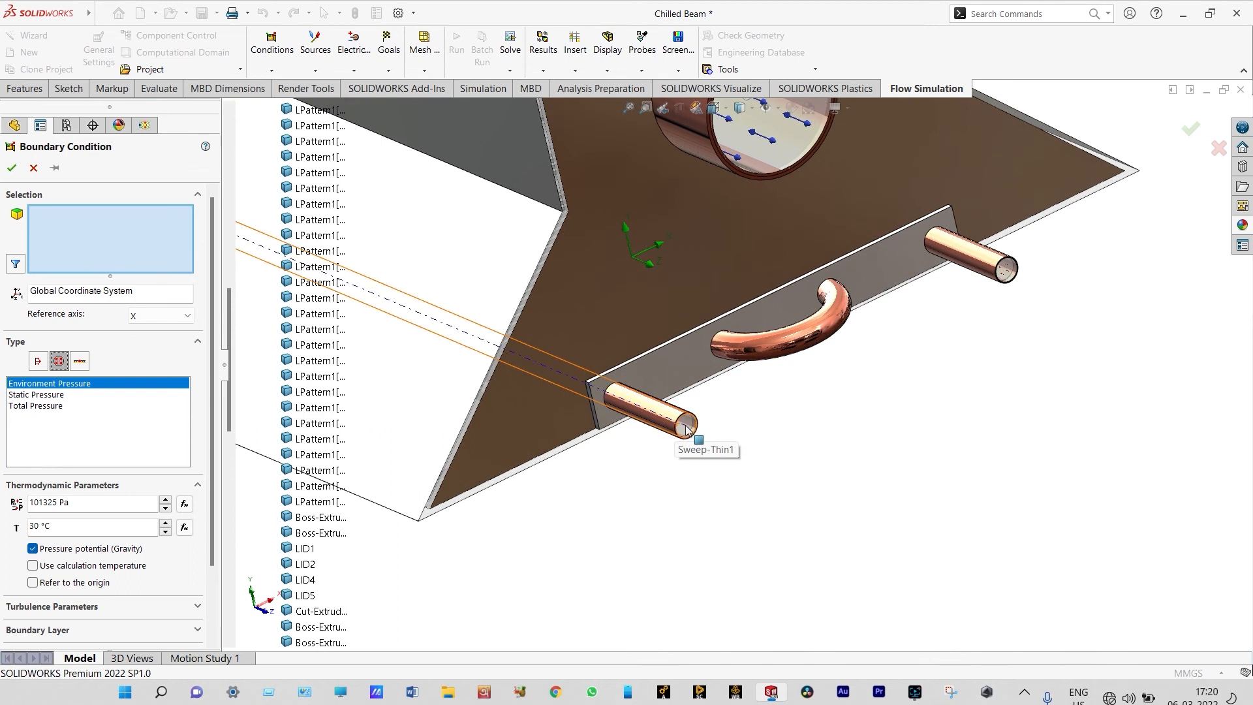
right_click(687, 429)
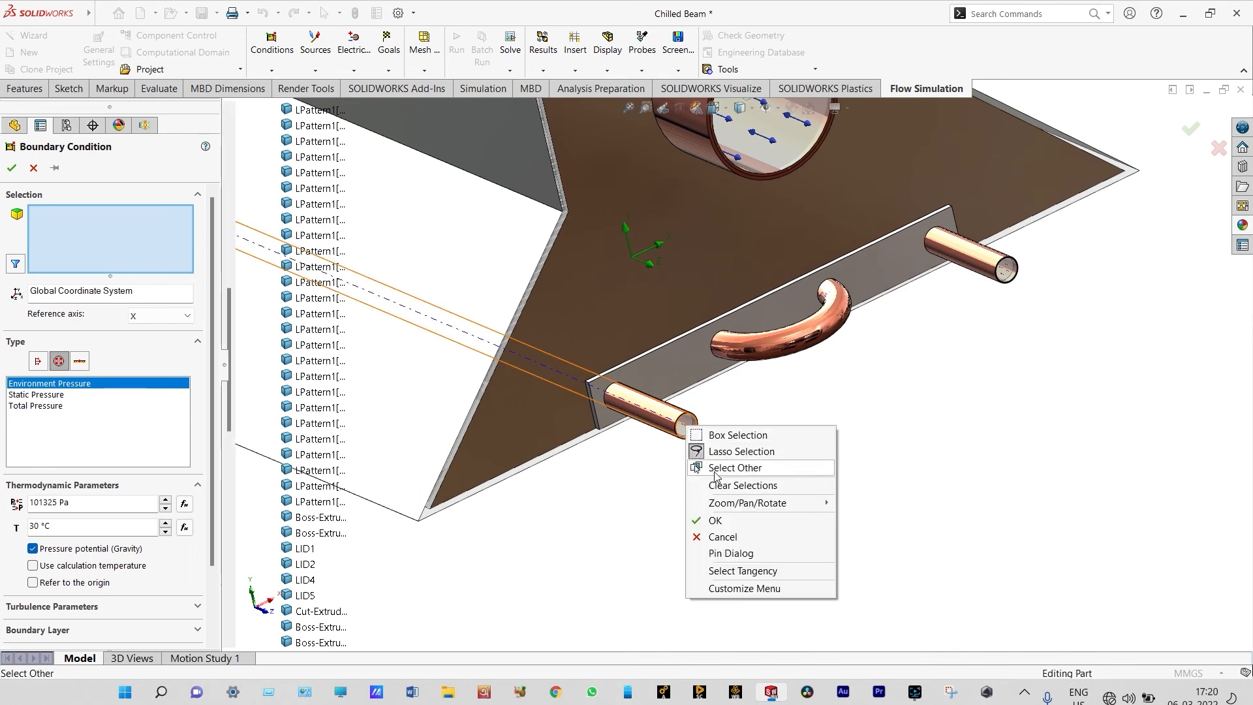
click(704, 468)
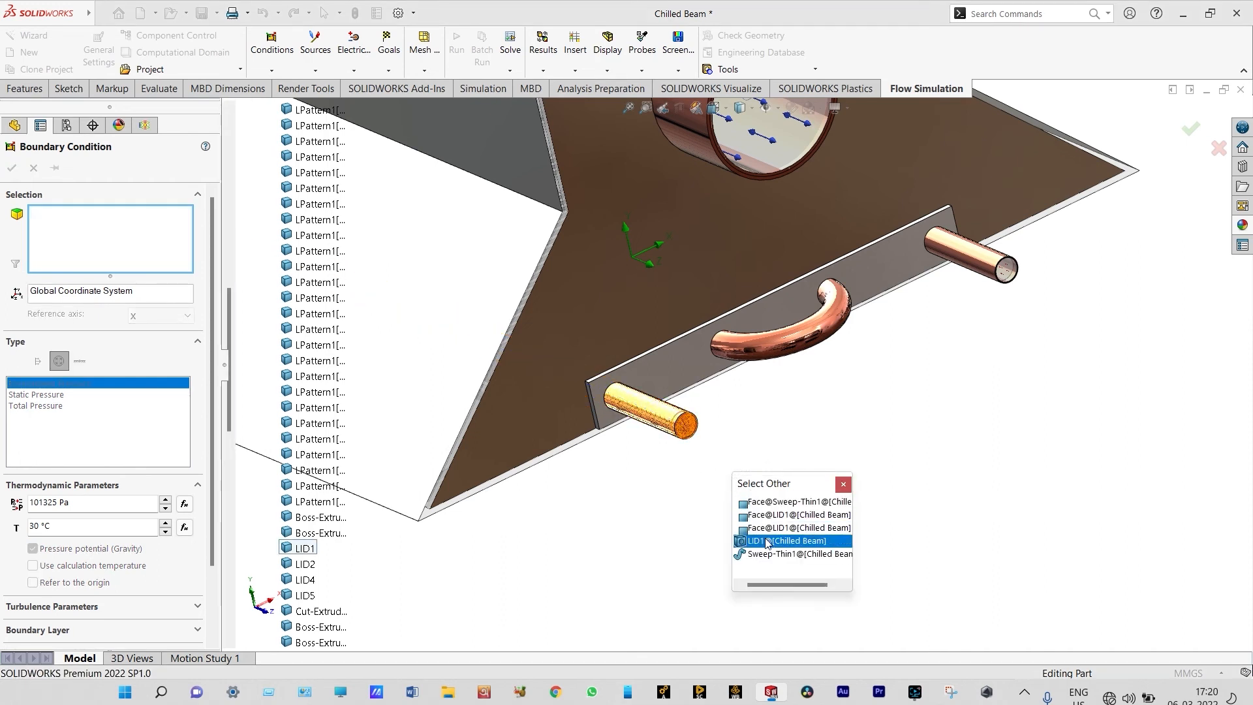
click(774, 546)
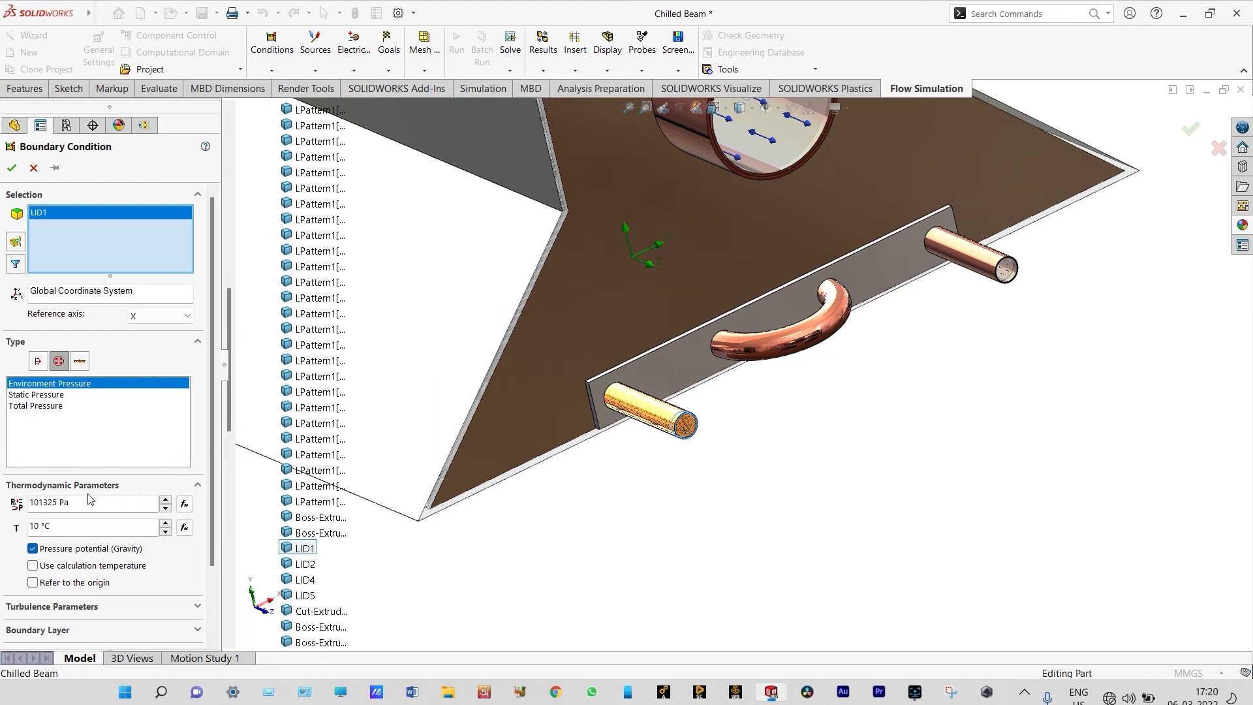
click(11, 168)
Section the beam crosswise with the Front Plane to expose the nozzles, fins and bottom opening
scroll(685, 506, up, 4)
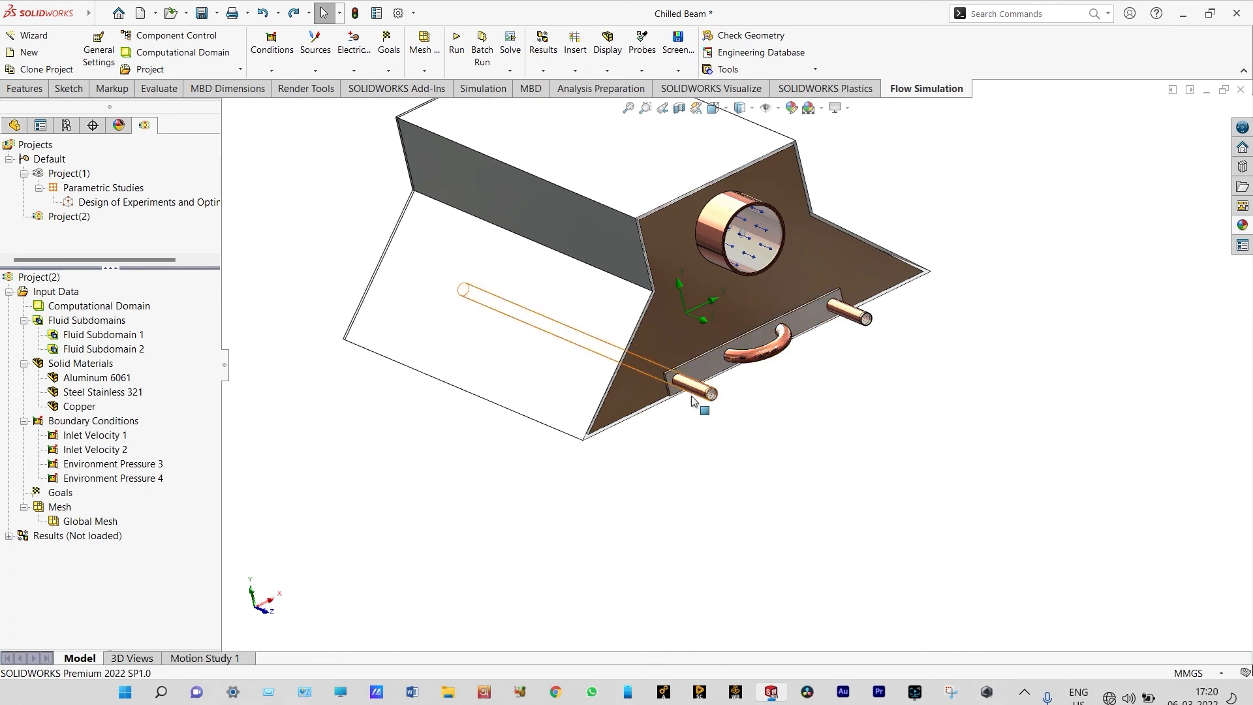
scroll(758, 439, up, 2)
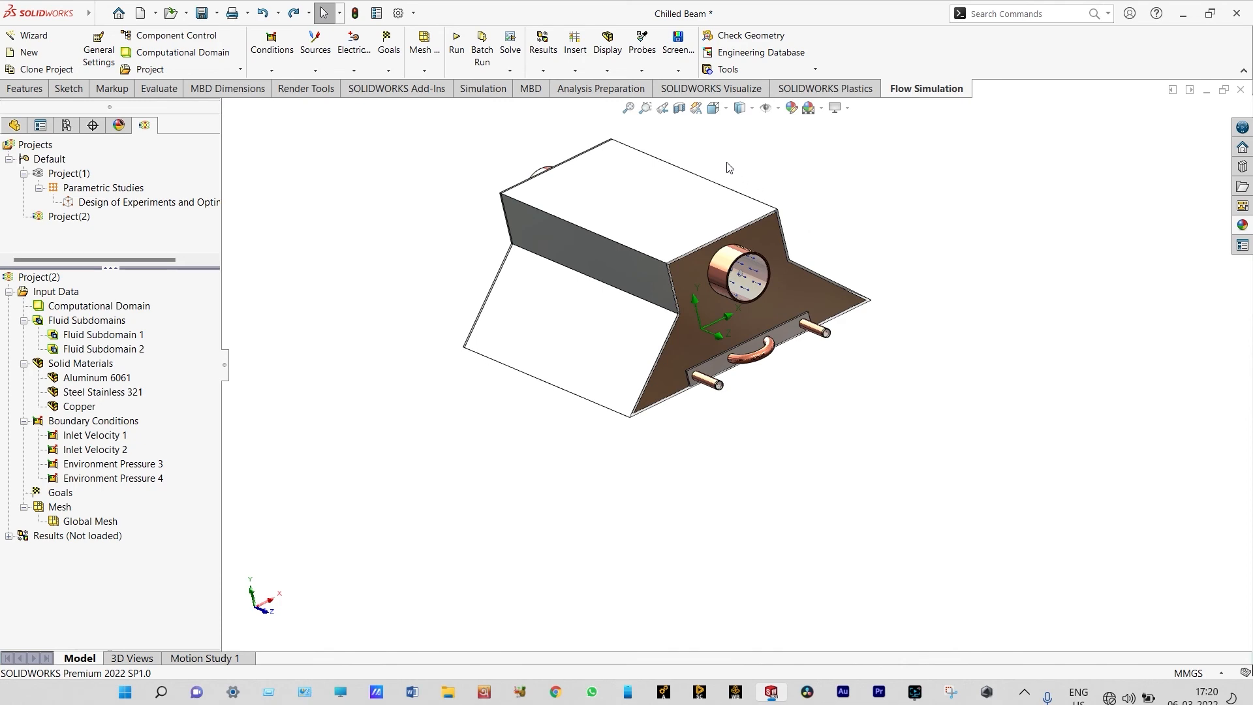
click(681, 109)
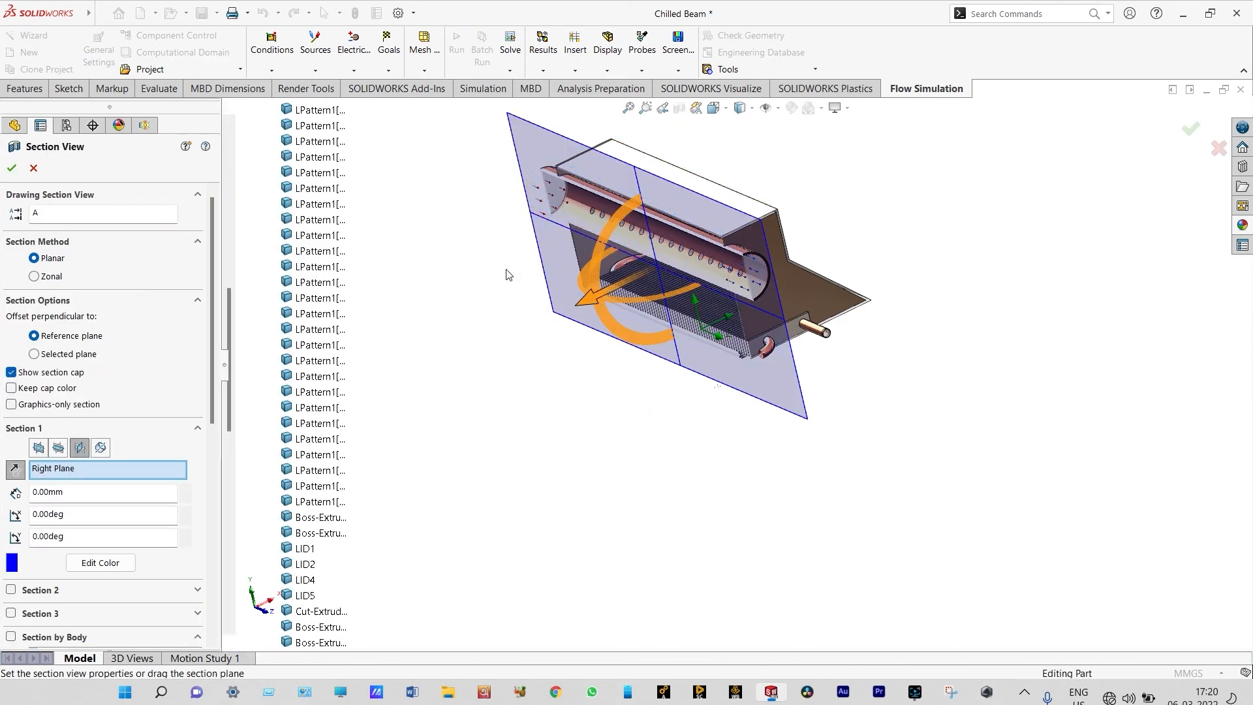
click(39, 448)
click(1188, 129)
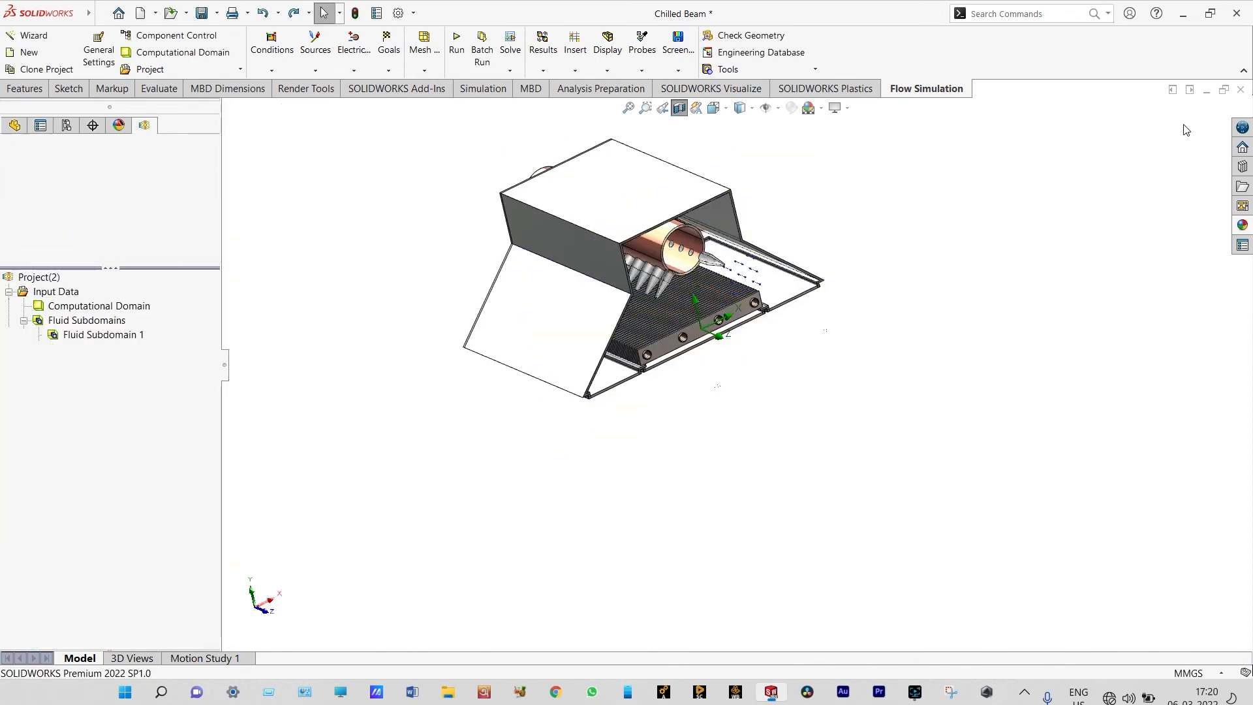
Define an Environment Pressure boundary condition on the inner face of the lid closing the bottom opening below the fins, and accept it
scroll(676, 356, down, 5)
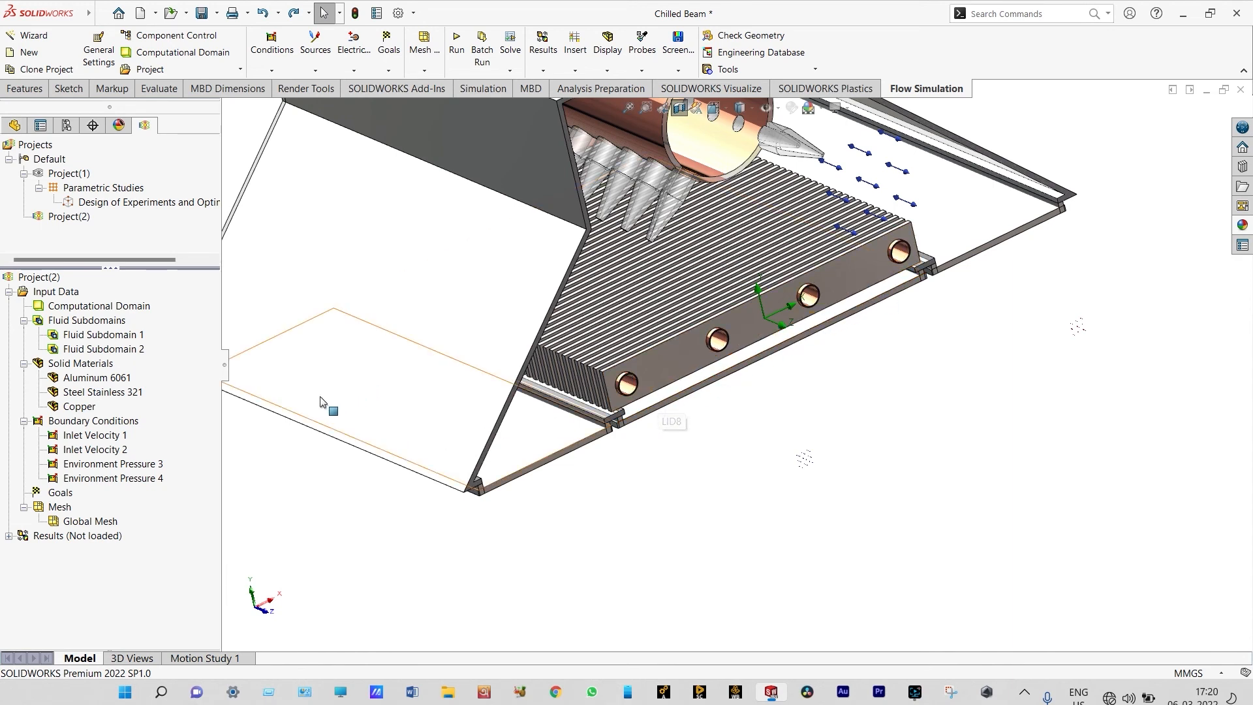
right_click(95, 422)
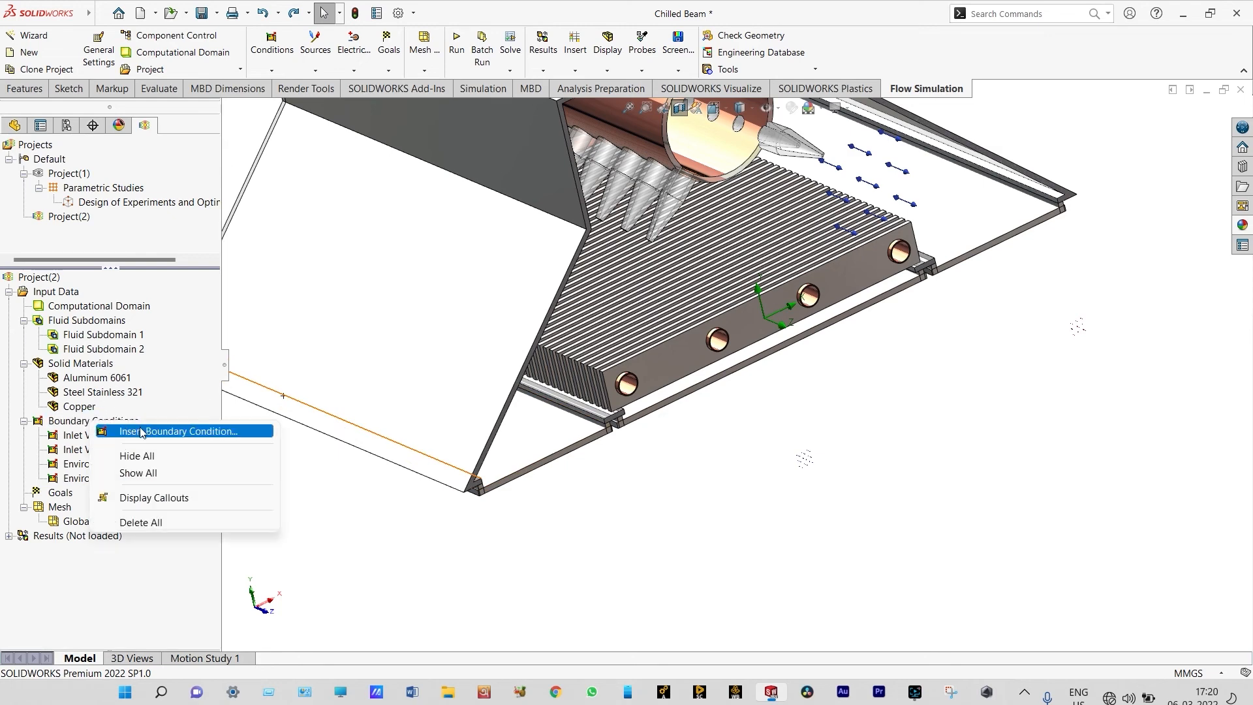
click(144, 432)
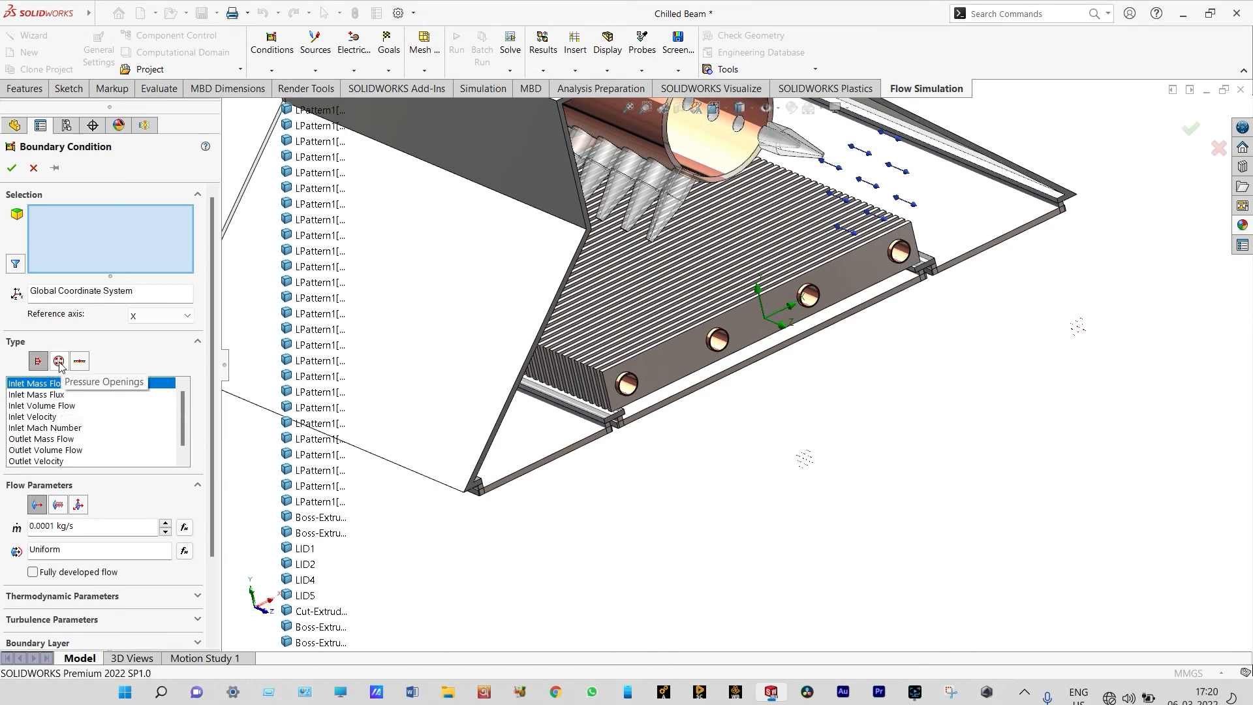
click(59, 361)
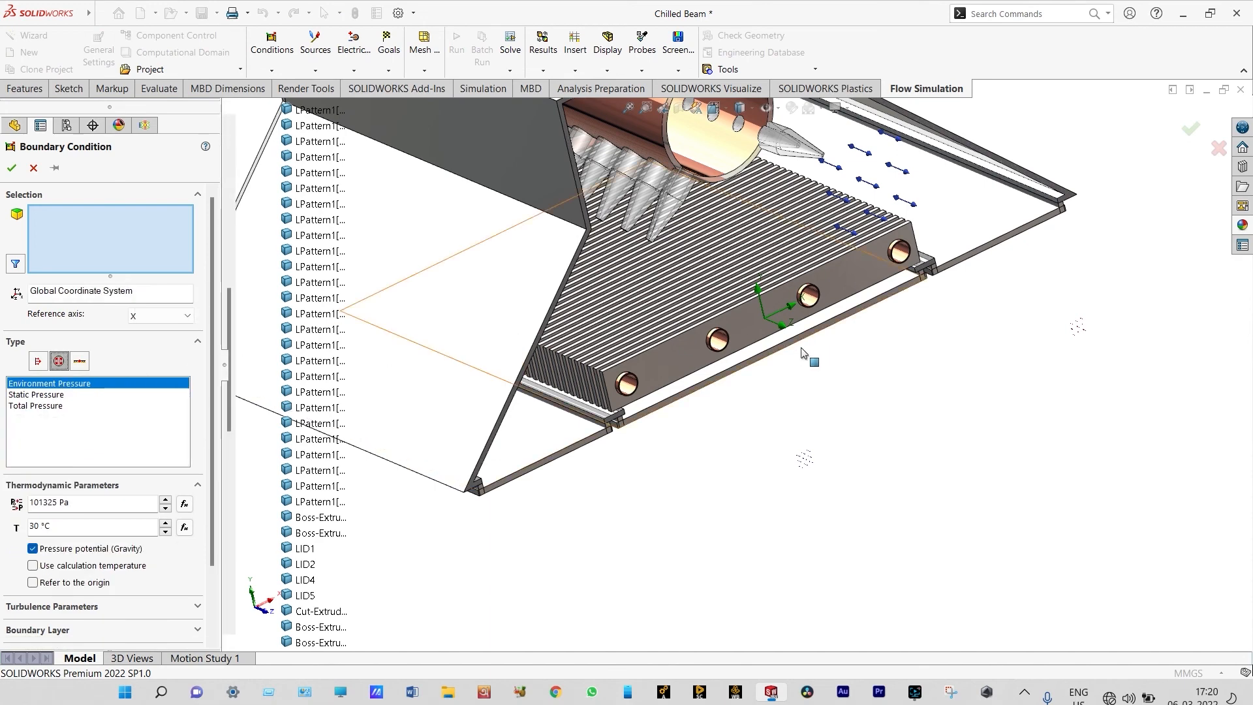
click(779, 338)
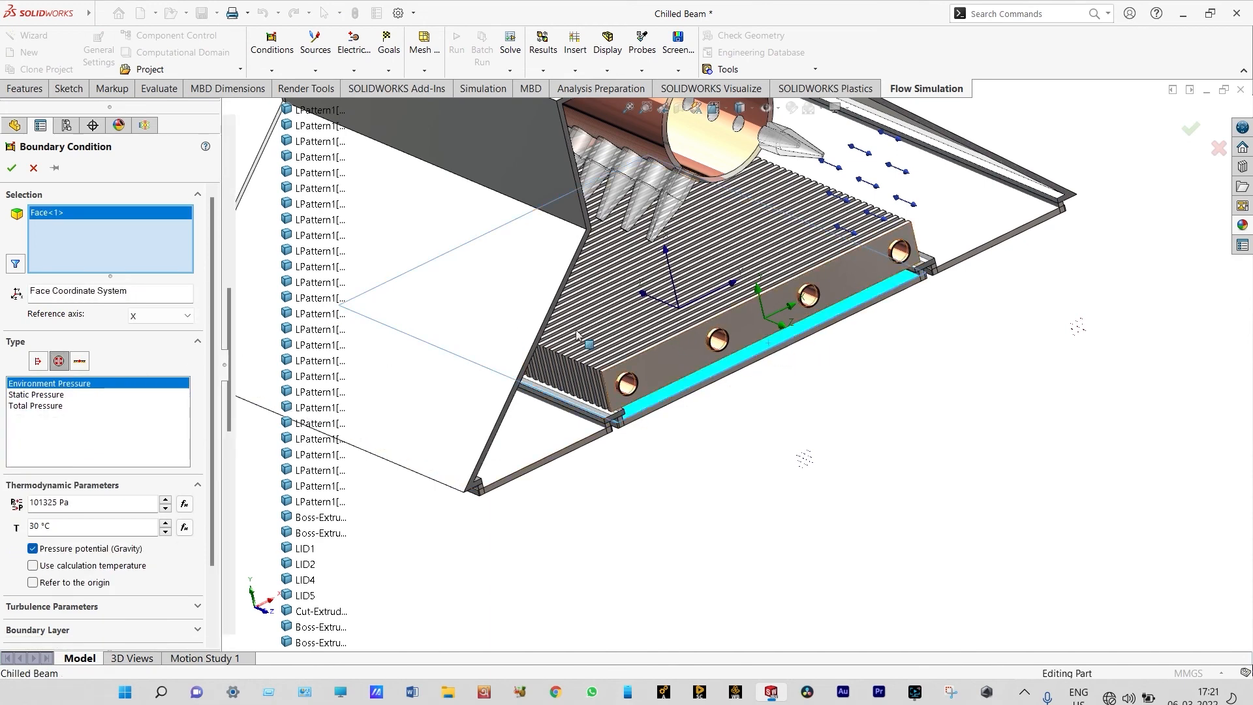
key(Return)
Create separate average fluid temperature surface goals on the two sloping-side bottom lids, one on each side of the fins
scroll(770, 443, up, 2)
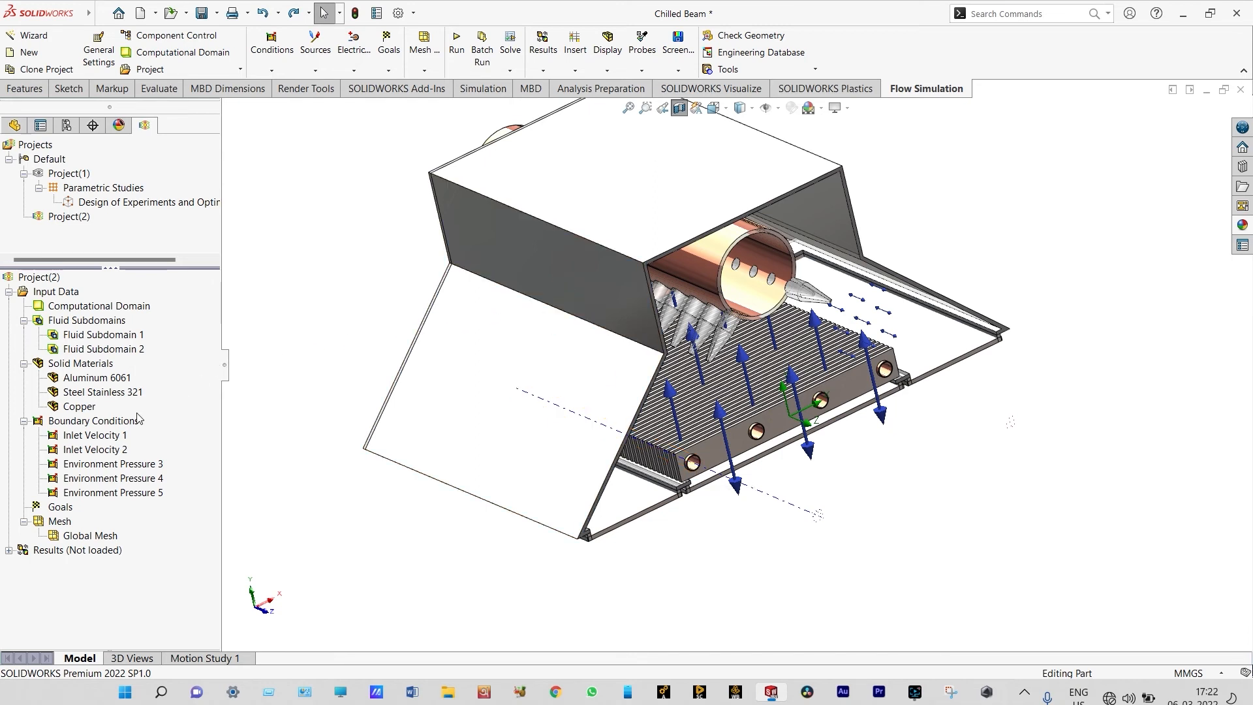
right_click(61, 509)
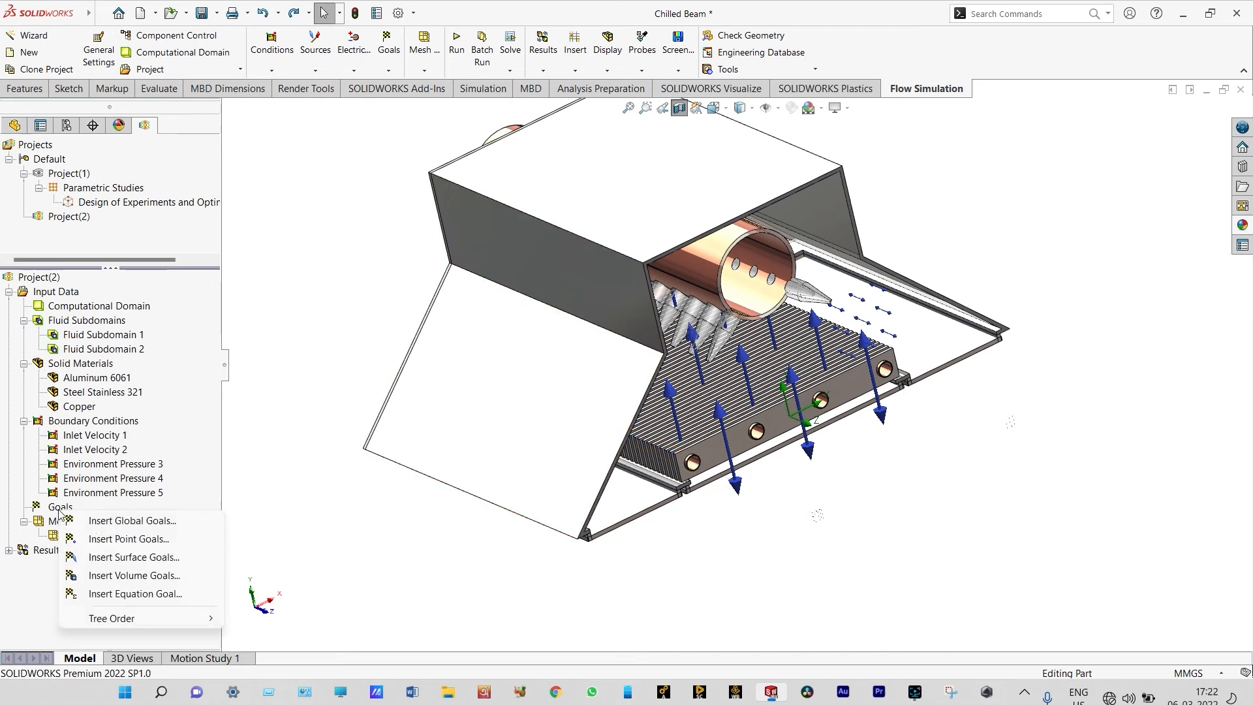
click(125, 558)
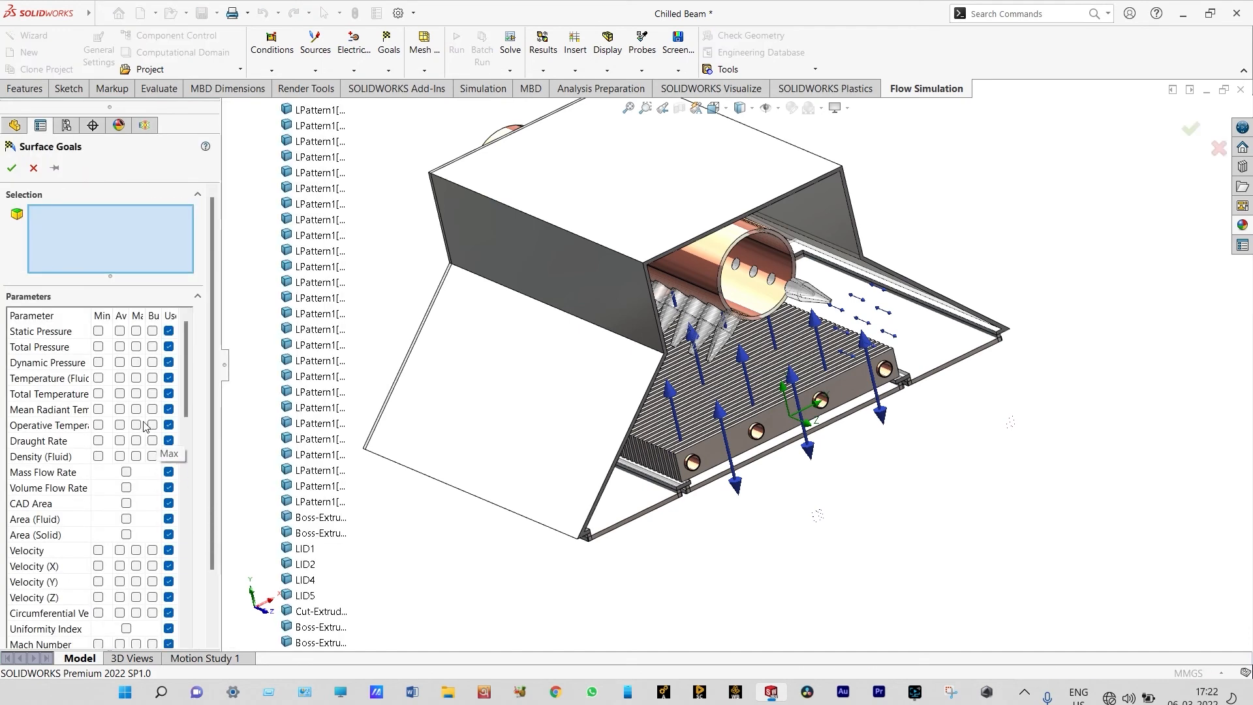
click(120, 379)
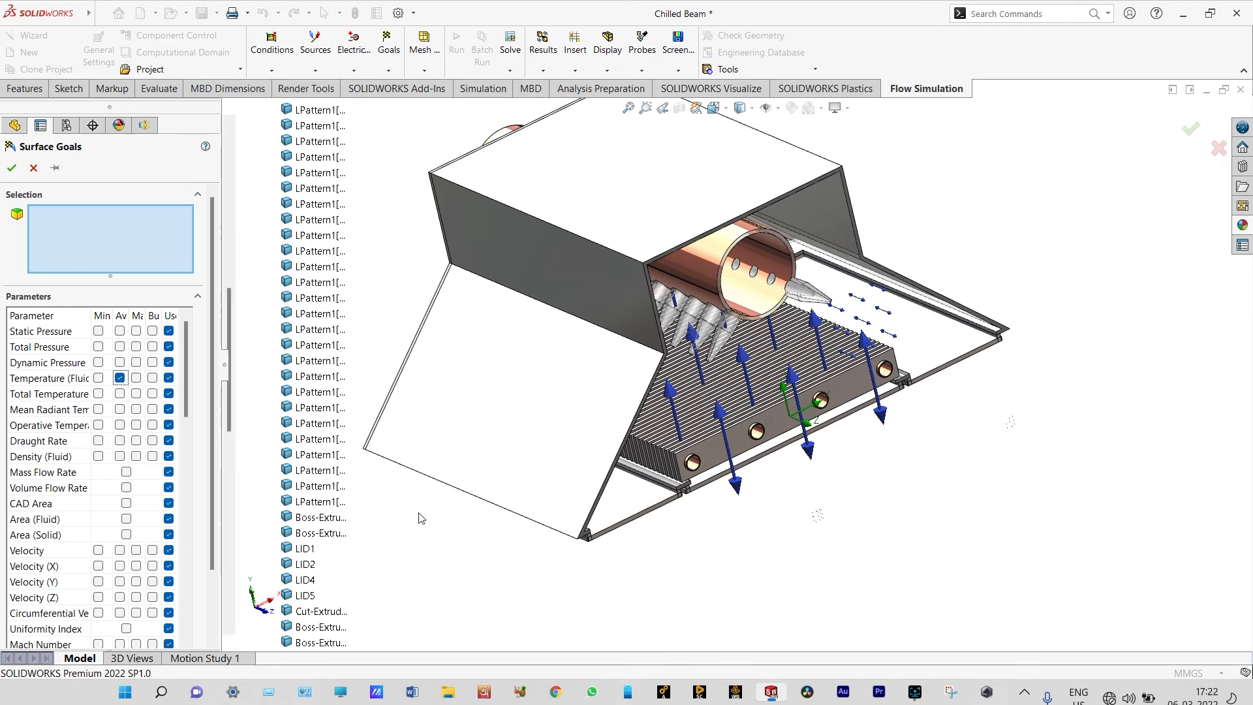
click(640, 506)
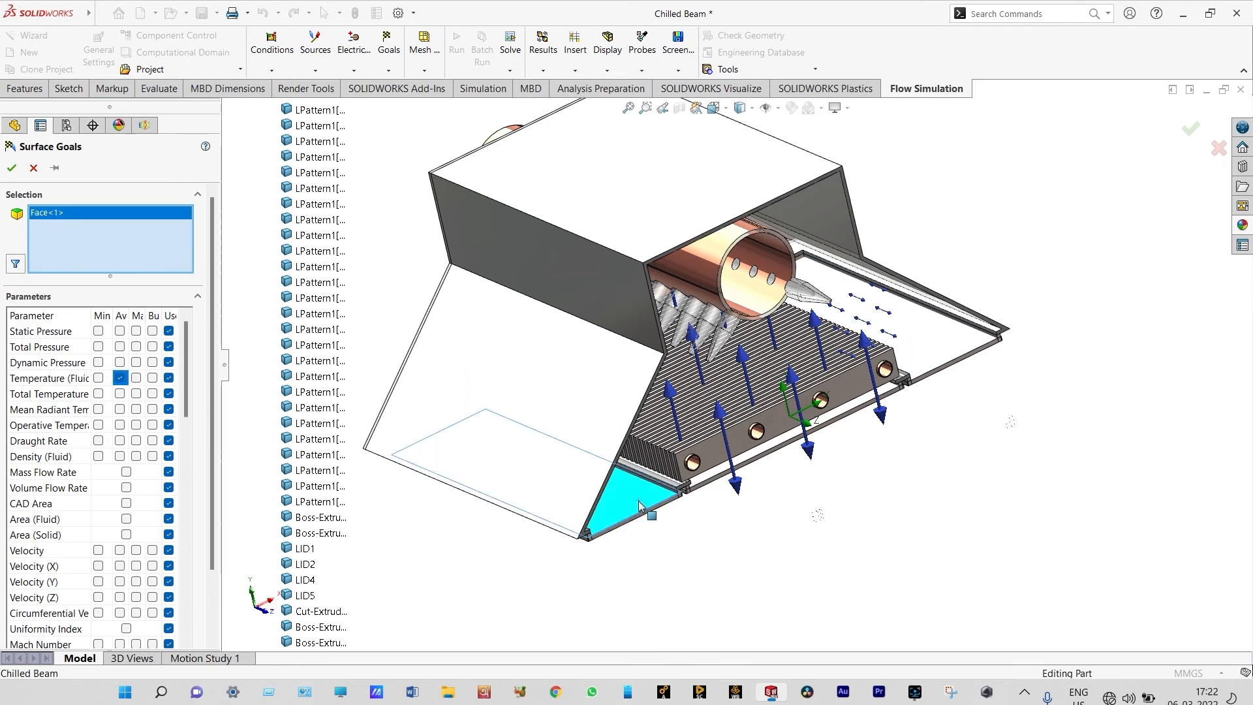
click(923, 356)
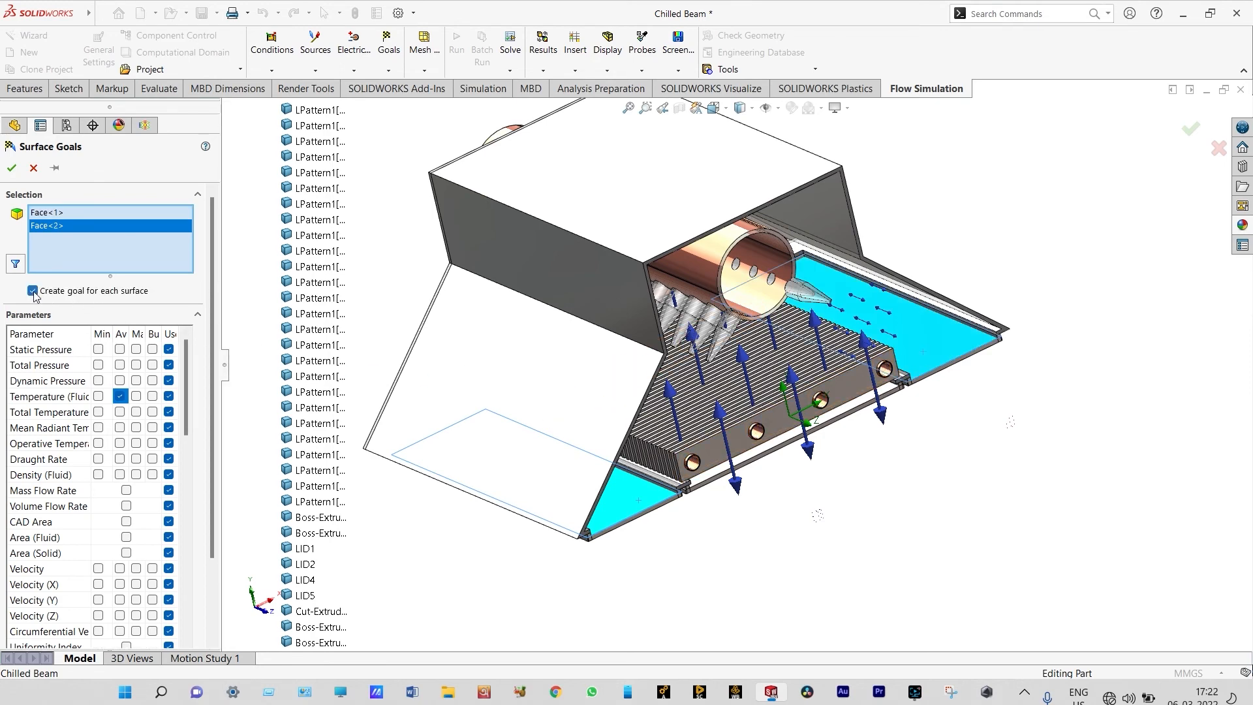
click(12, 169)
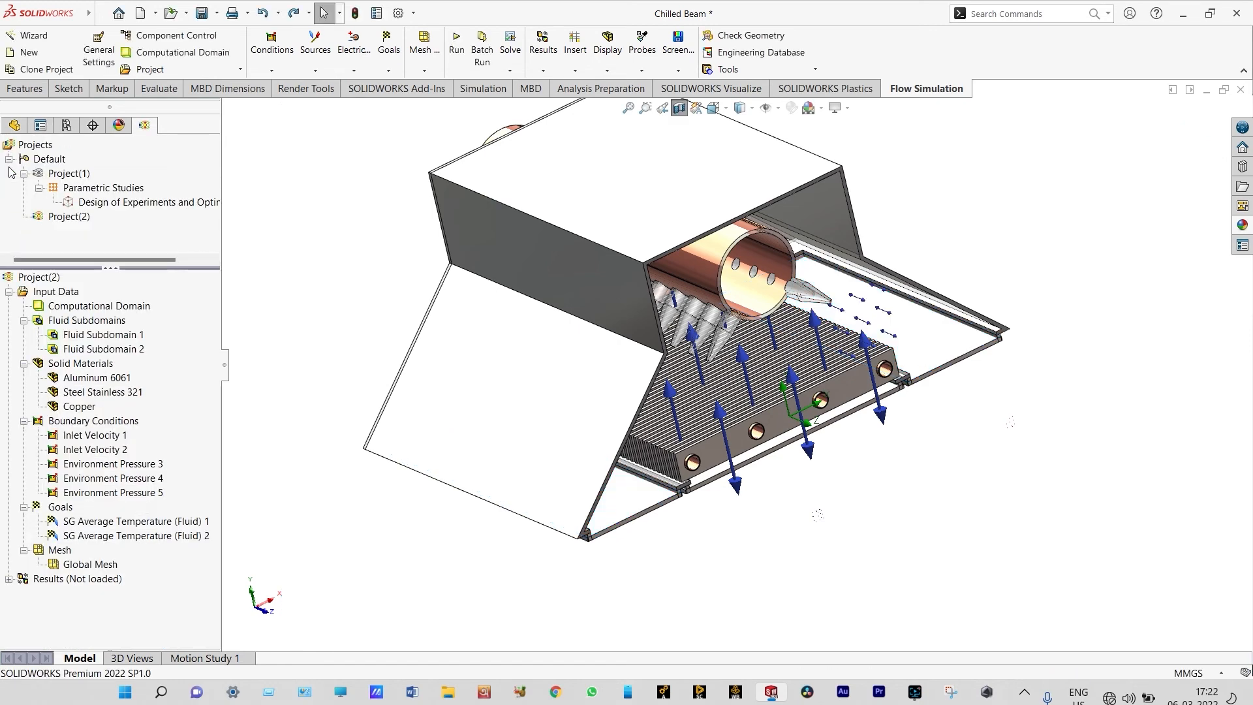
Rename the first surface goal "Average Temperature of air at left bottom plate" and give the second the matching name for the right side
click(82, 522)
click(79, 522)
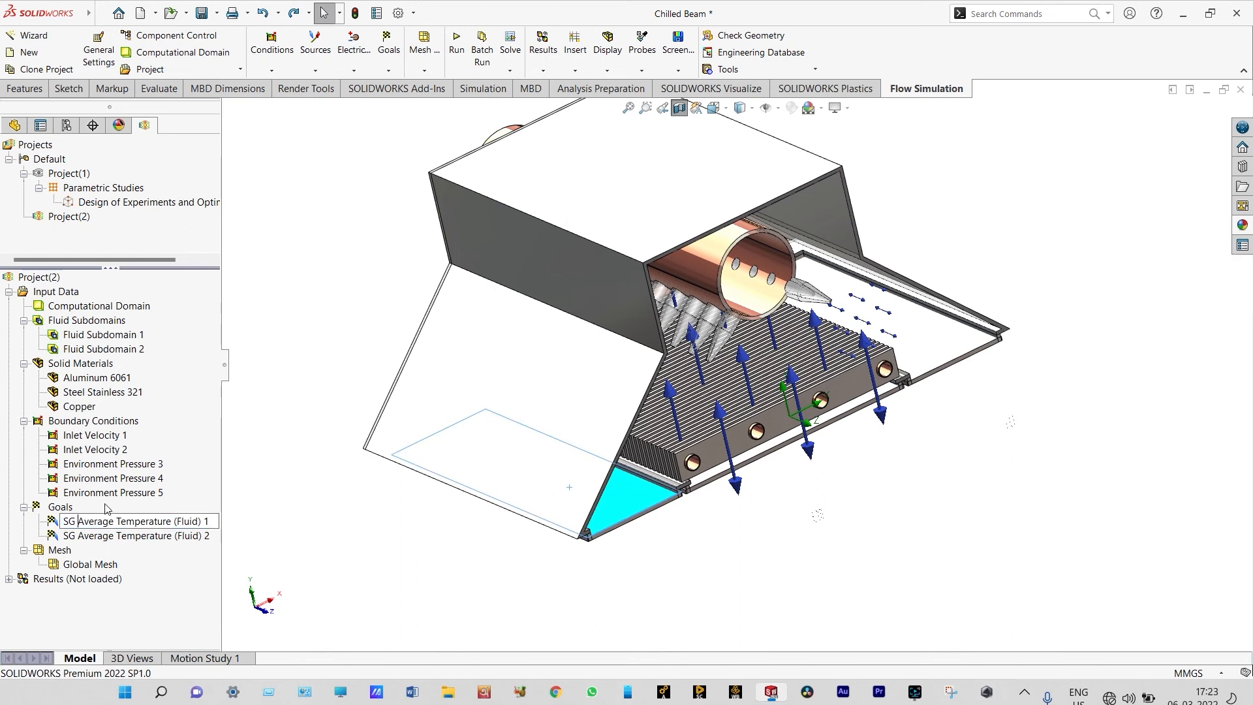
key(BackSpace)
key(BackSpace)
key(BackSpace)
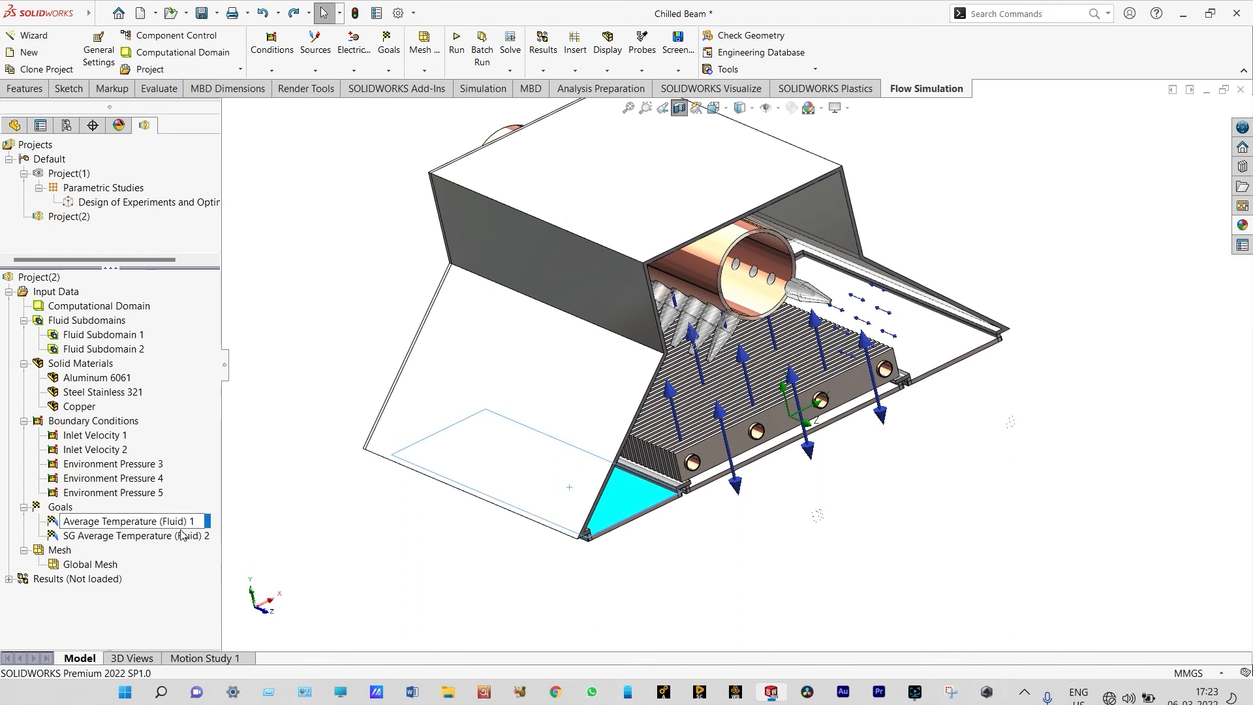
key(BackSpace)
key(BackSpace)
key(BackSpace)
key(BackSpace)
key(BackSpace)
key(BackSpace)
key(BackSpace)
key(BackSpace)
key(BackSpace)
text(of air at left bottom plate)
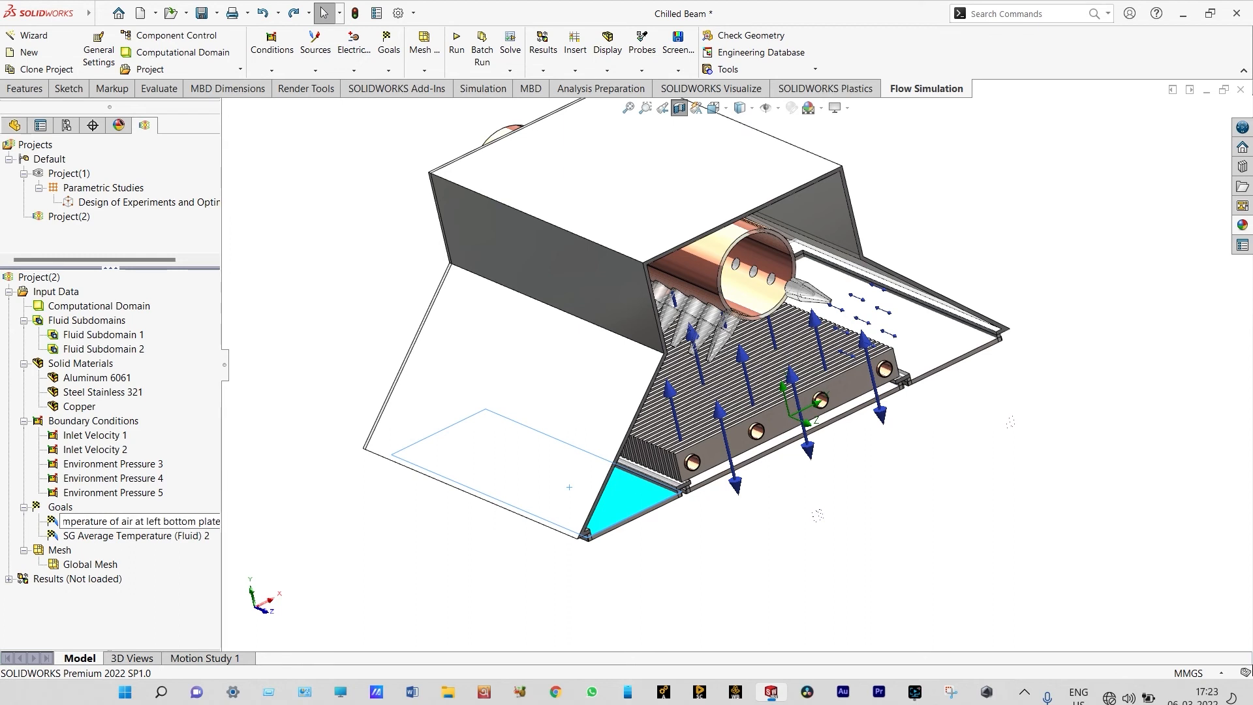
key(Return)
click(206, 536)
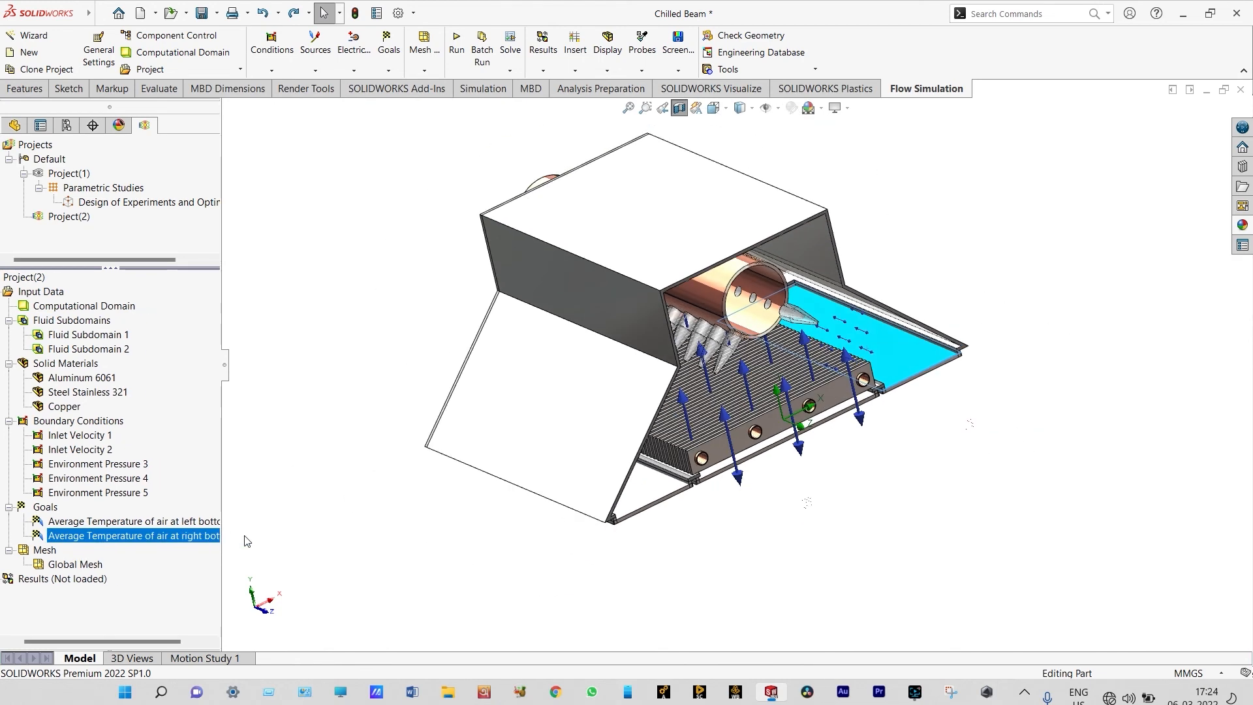
click(246, 541)
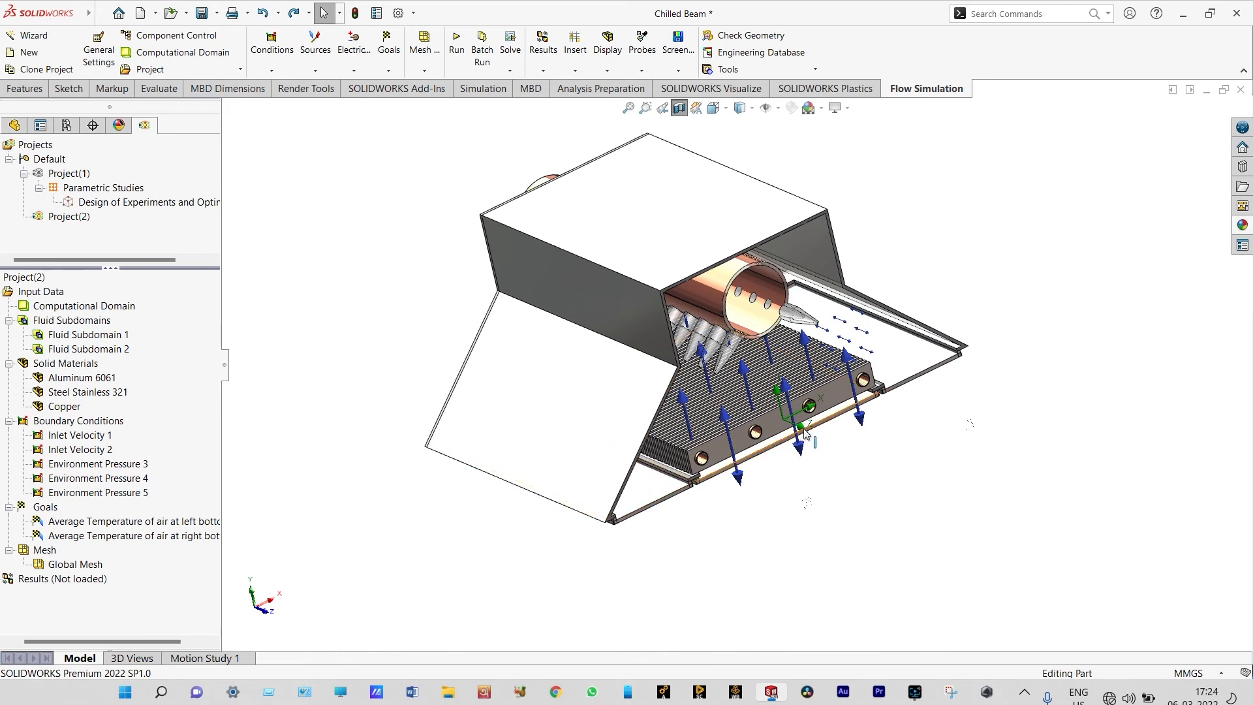
Create an average fluid temperature surface goal on the inner face of the central lid below the fins
right_click(51, 507)
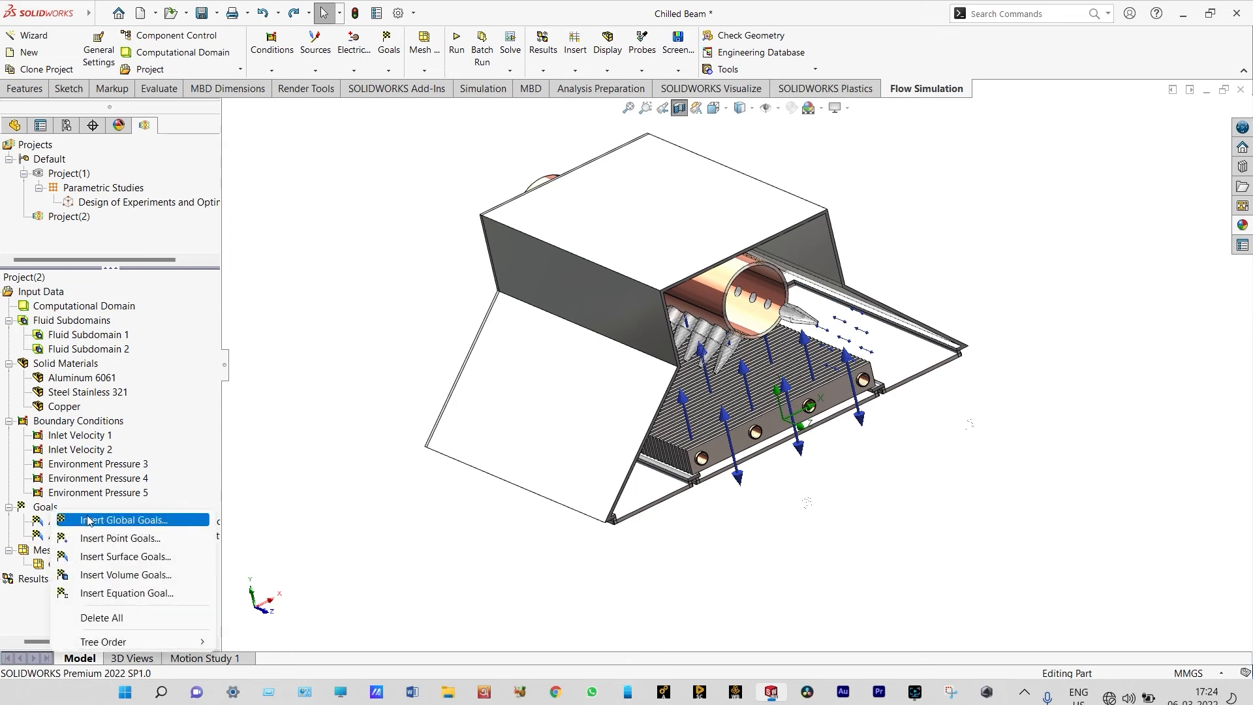
click(97, 558)
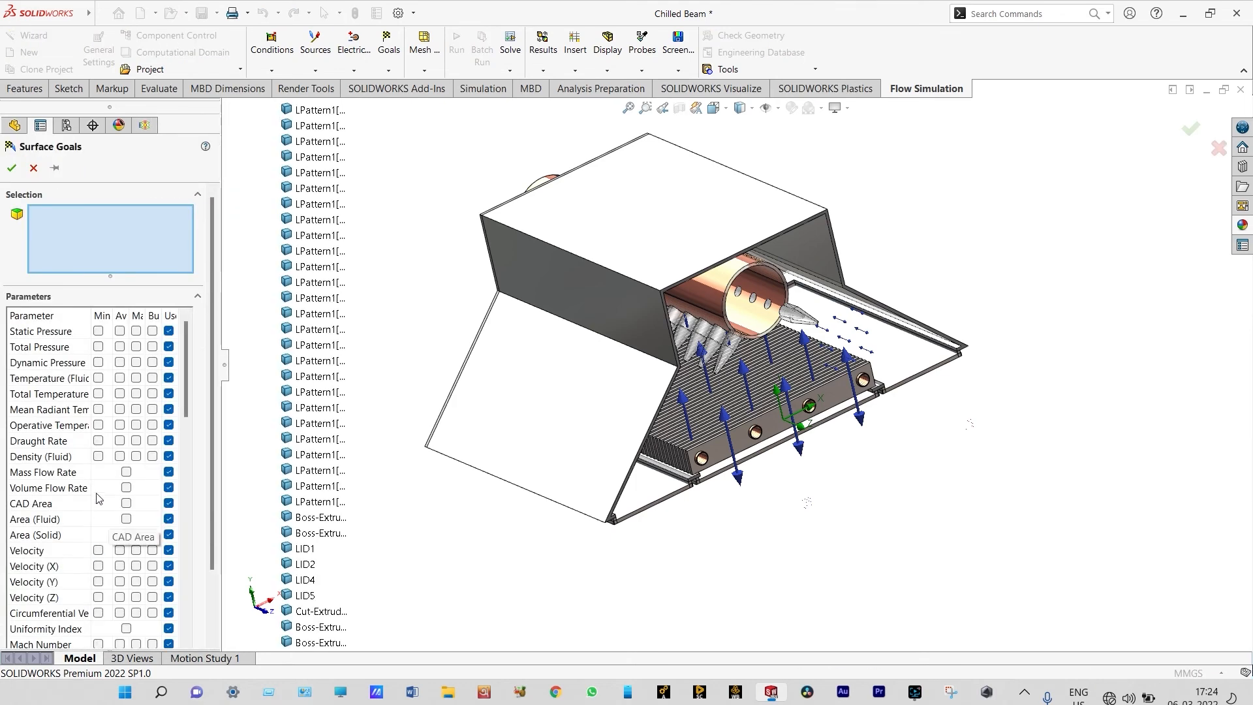
click(119, 377)
scroll(718, 436, down, 2)
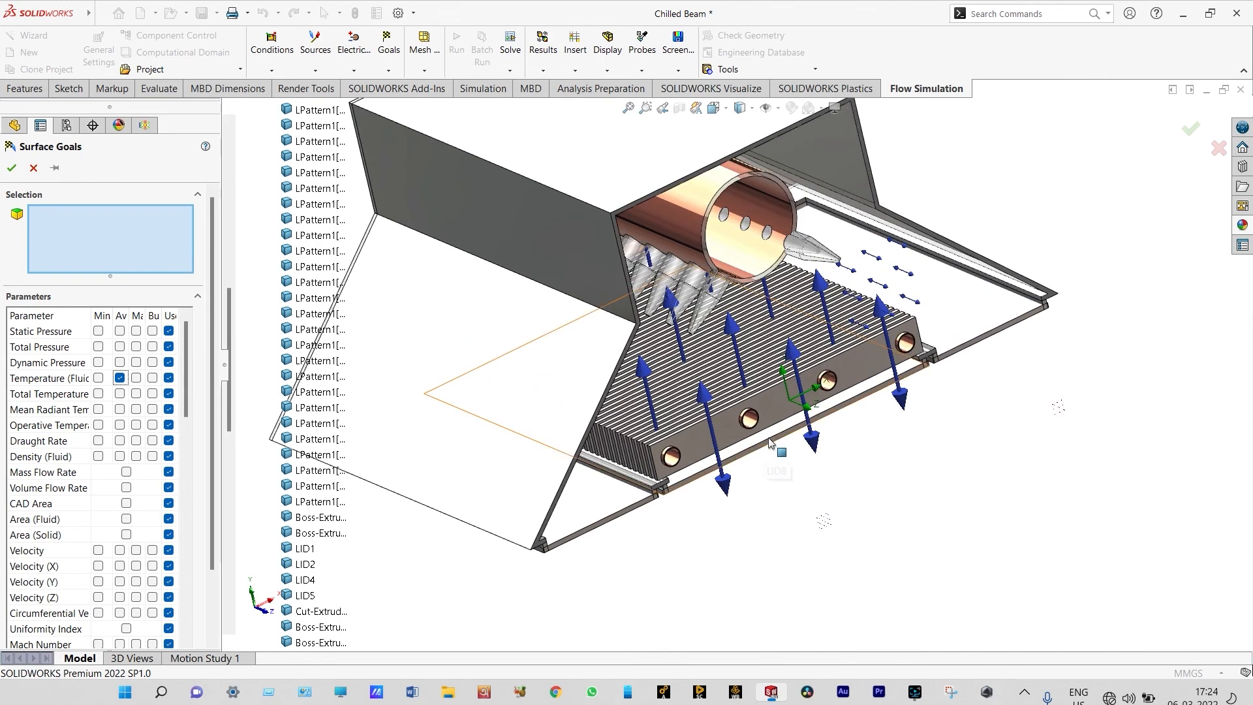
click(771, 437)
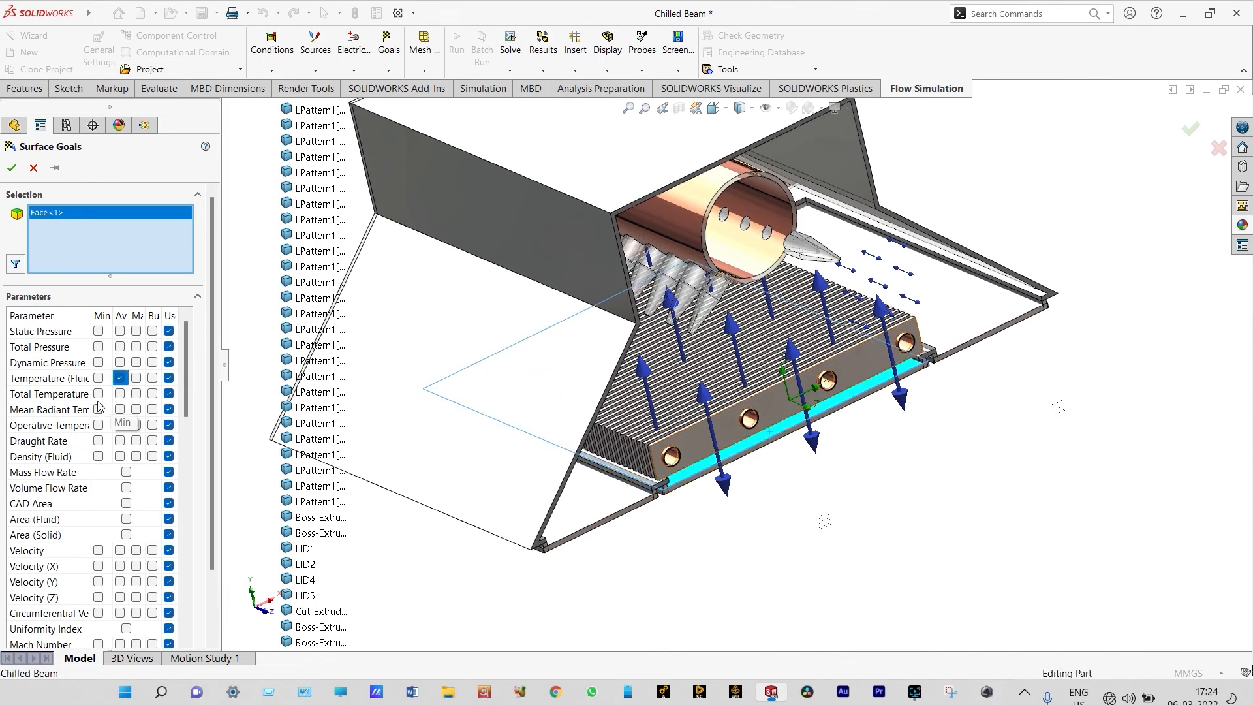
click(11, 170)
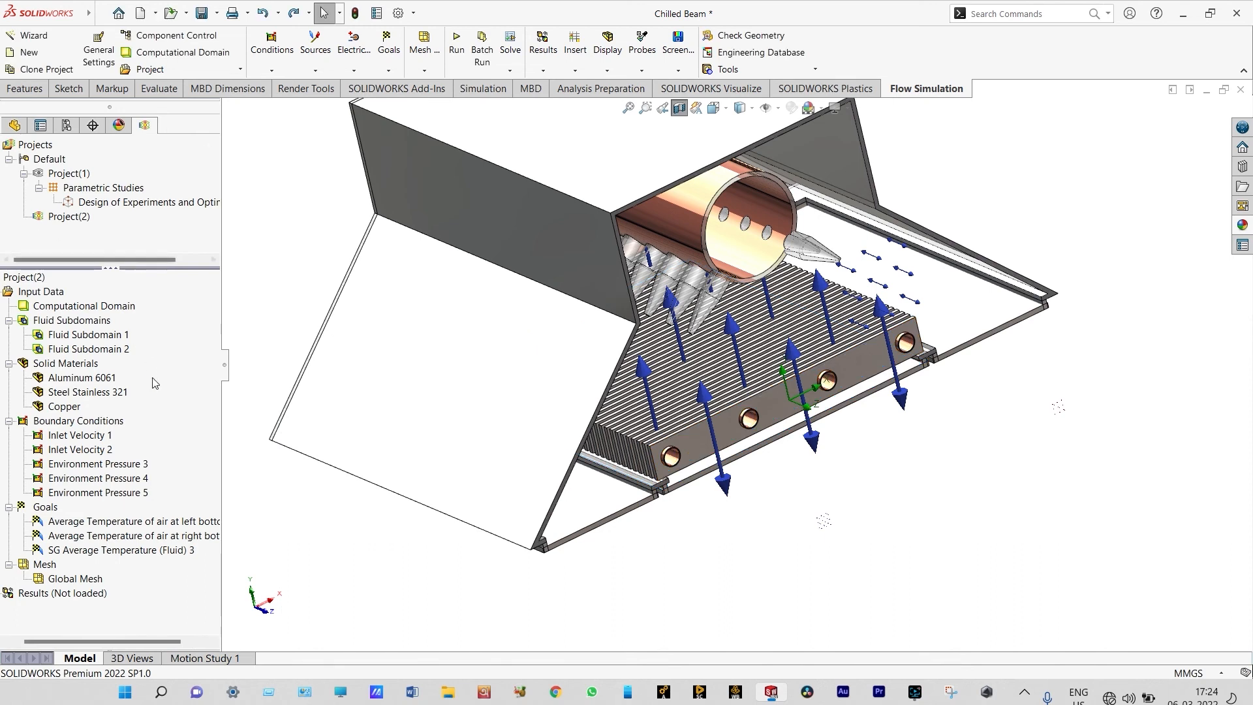
Rename the central lid's surface goal "Average Temperature of air at central bottom plate"
click(181, 554)
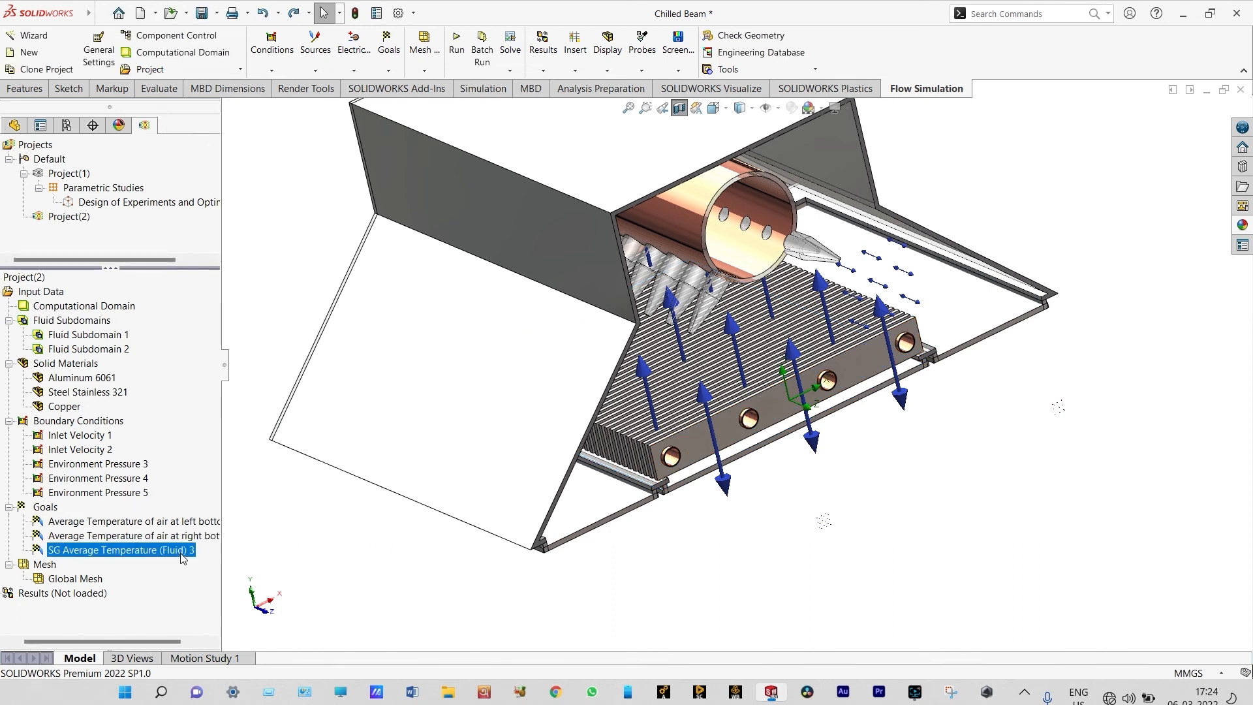
key(F2)
key(Home)
key(Delete)
key(Delete)
key(Delete)
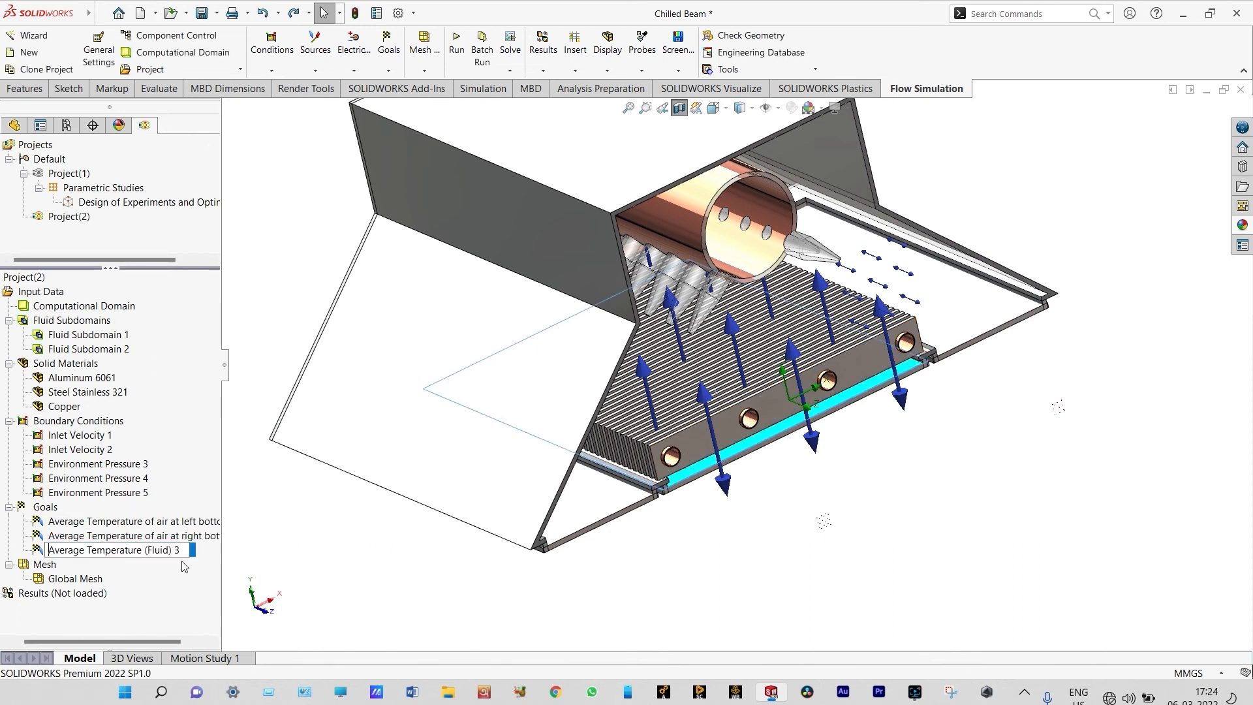
key(BackSpace)
key(BackSpace)
key(BackSpace)
key(BackSpace)
key(BackSpace)
key(BackSpace)
key(BackSpace)
key(BackSpace)
key(BackSpace)
text(of air at cen)
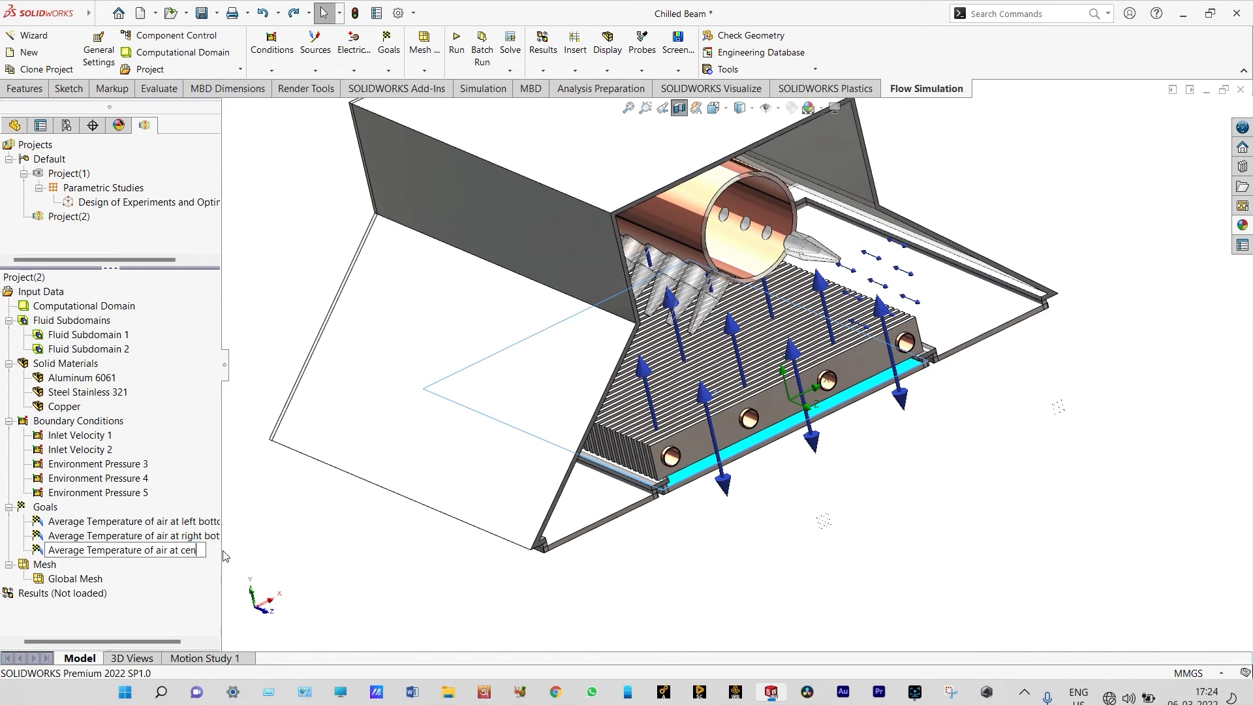
text(tral bottom)
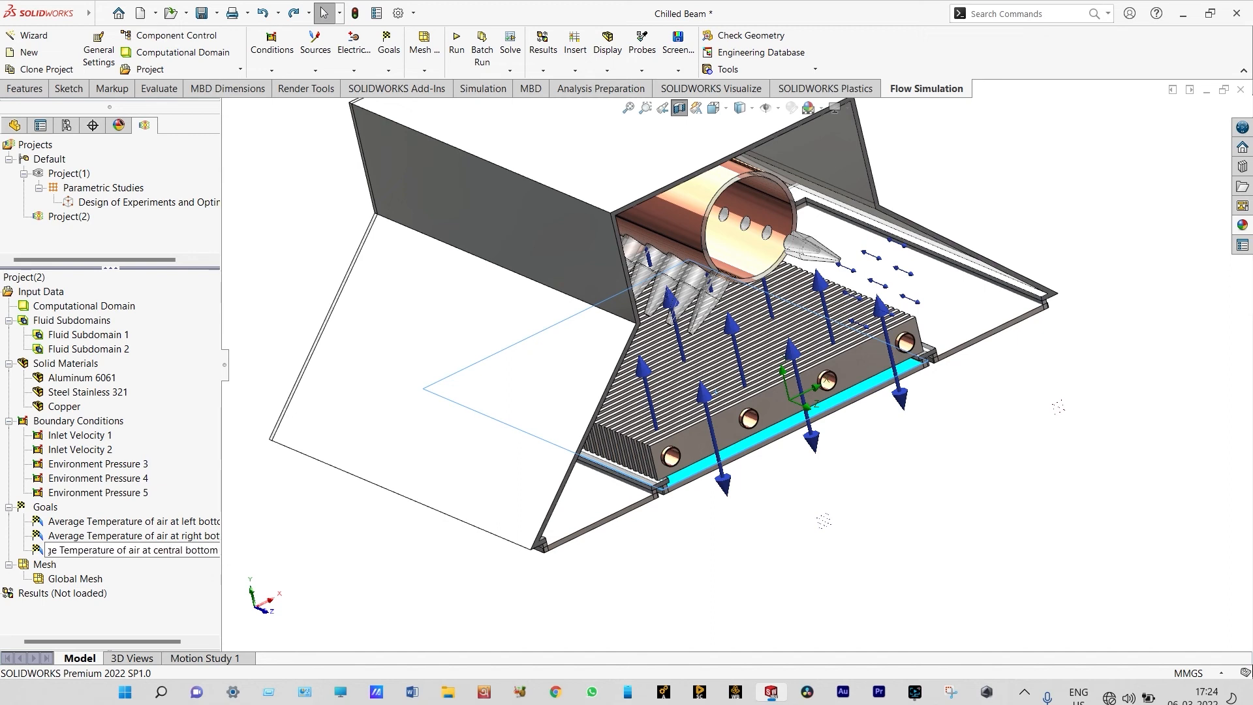
text( p)
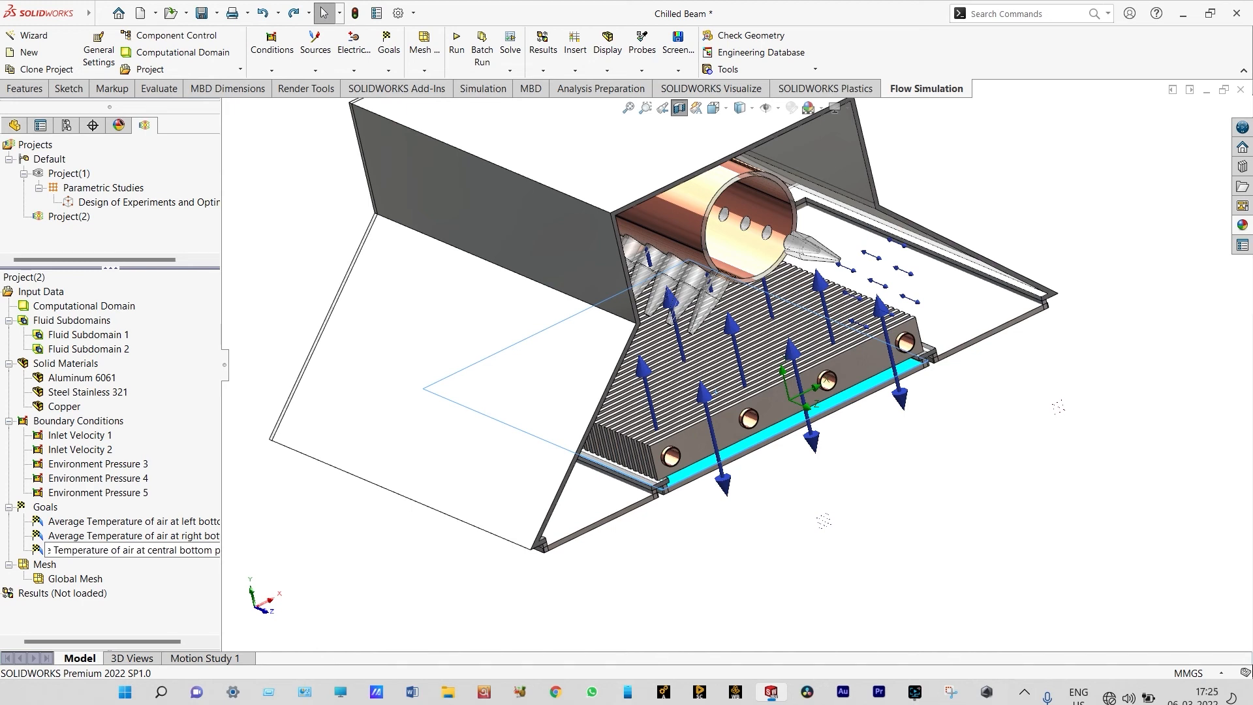
text(late)
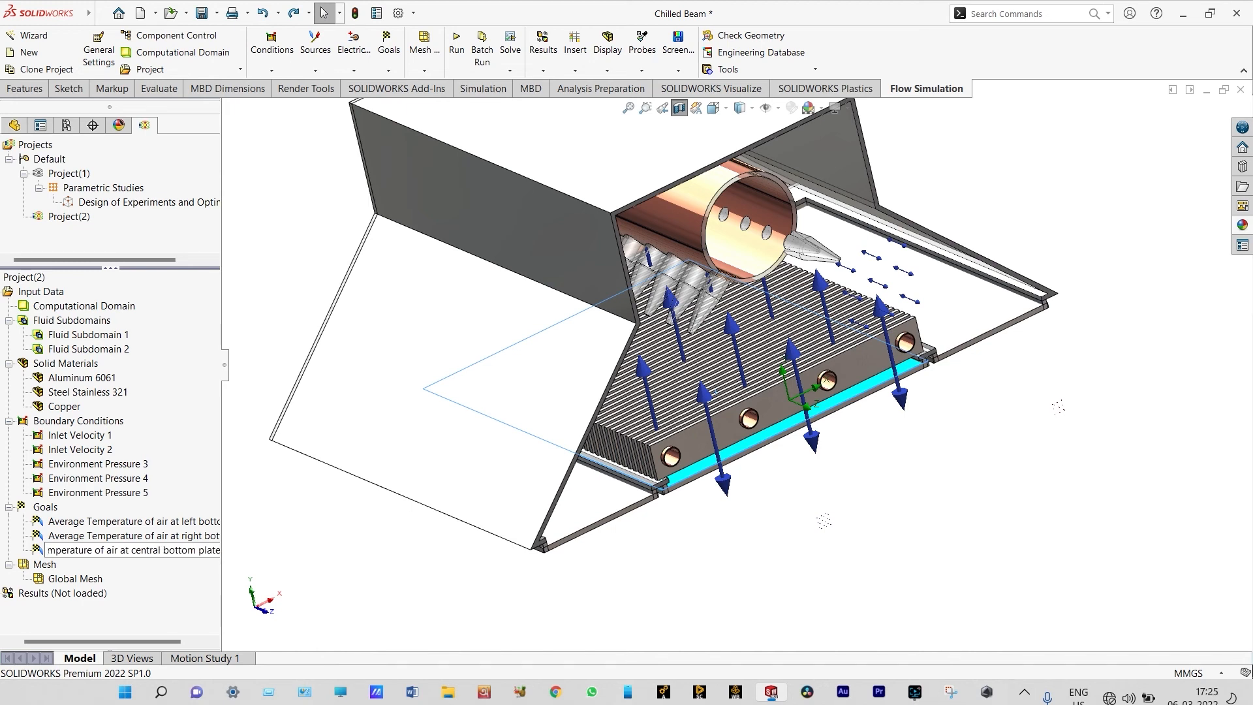
click(280, 540)
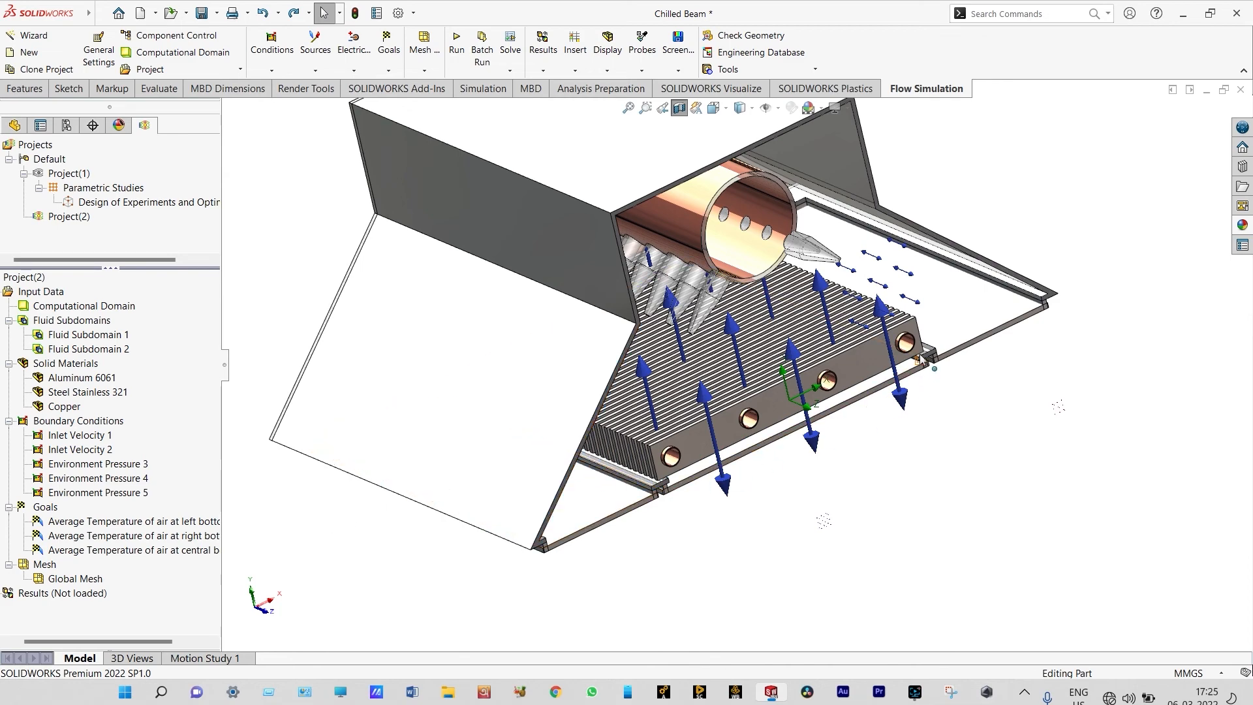
Create an average fluid temperature surface goal on LID1 at the open end of the straight copper pipe
scroll(913, 354, up, 1)
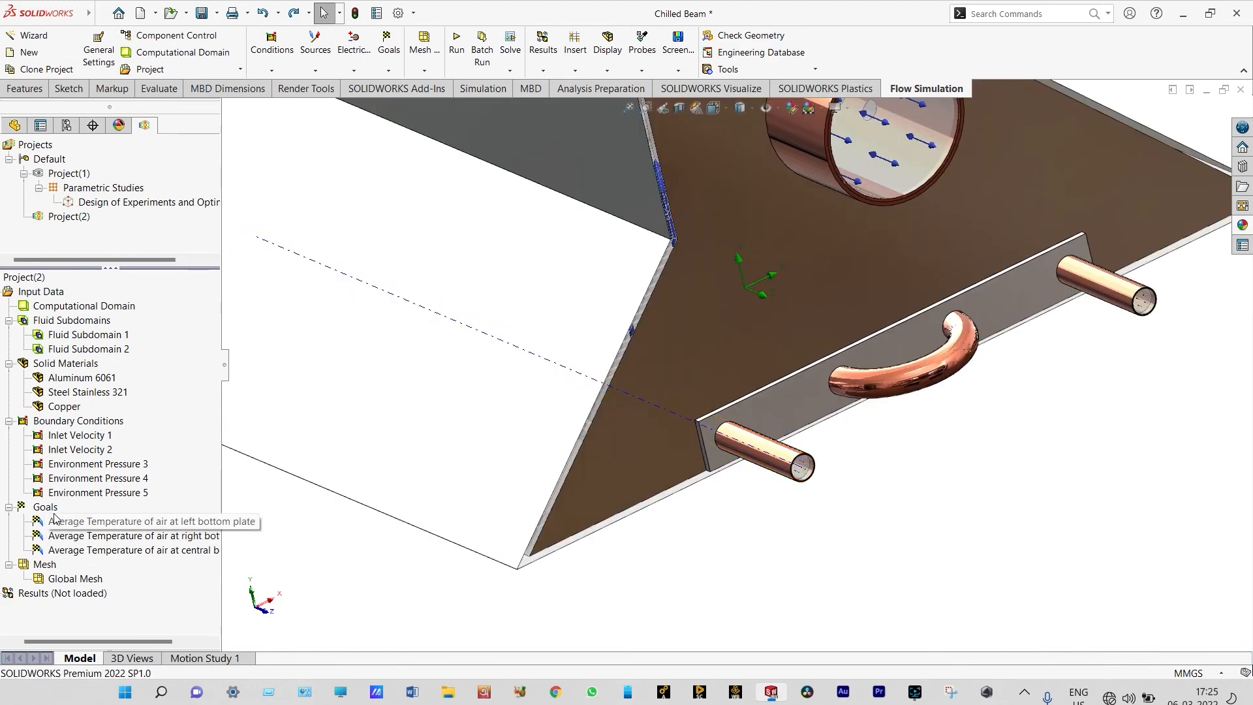
right_click(50, 509)
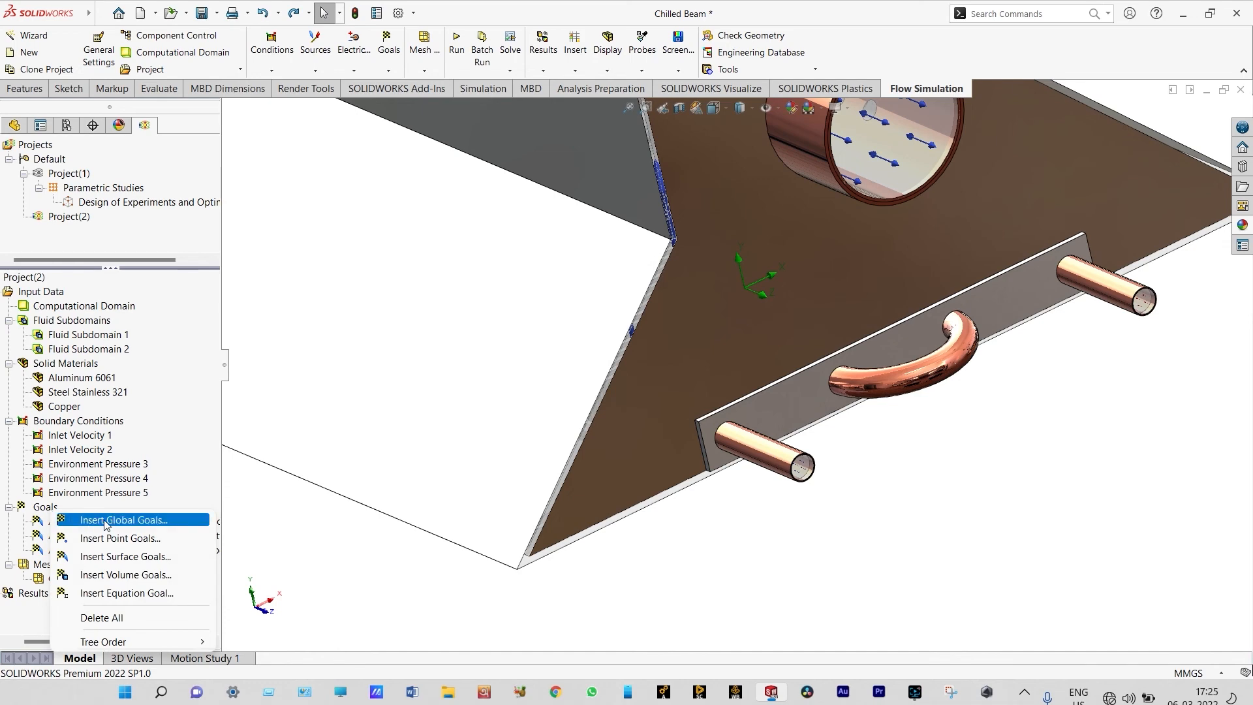
click(121, 557)
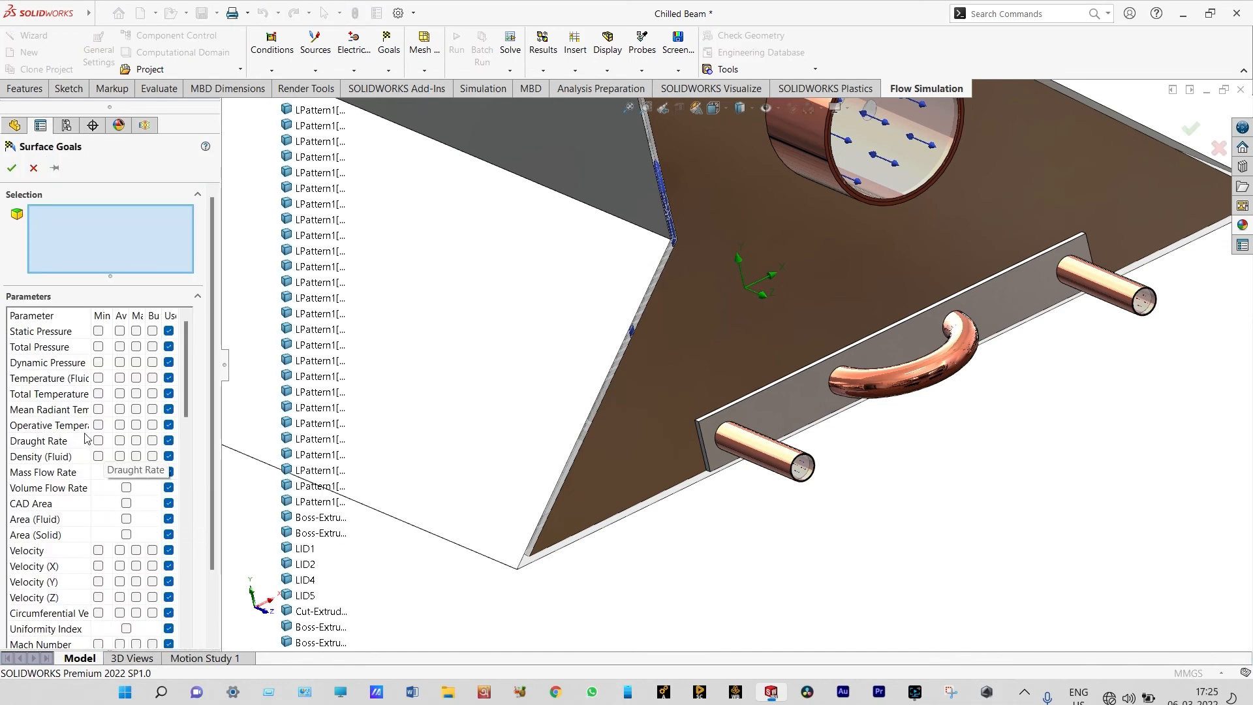
click(120, 378)
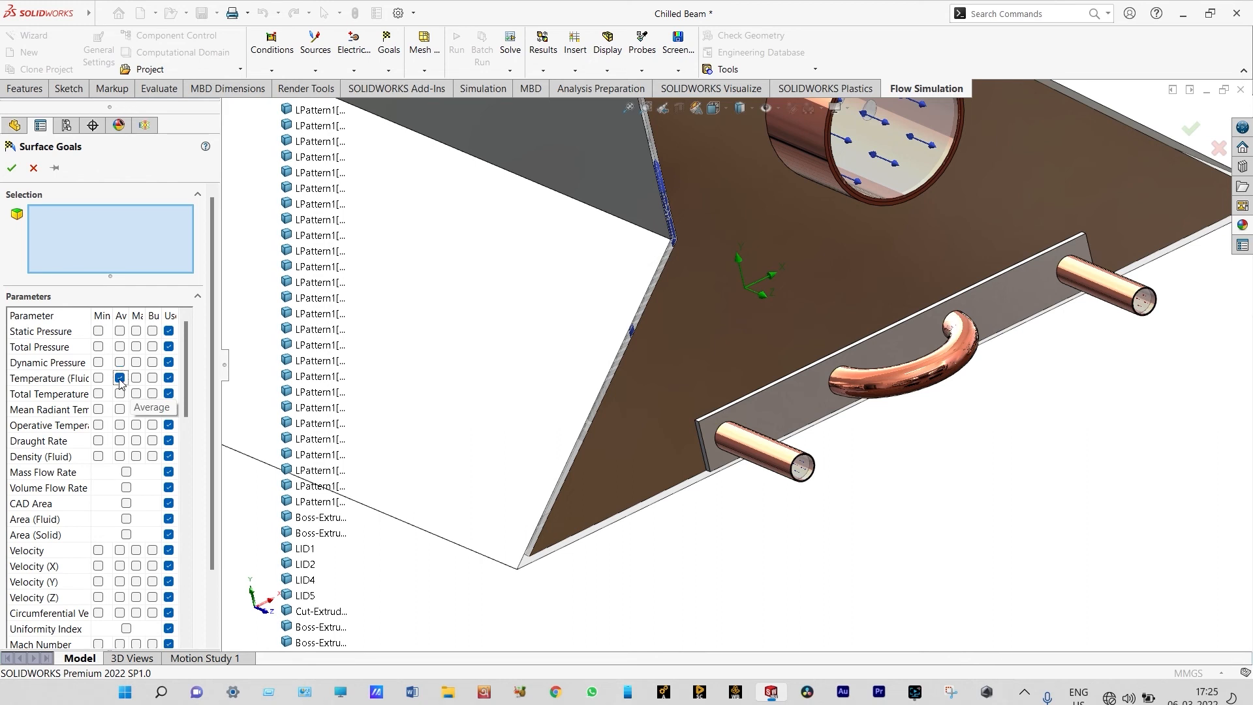
right_click(803, 467)
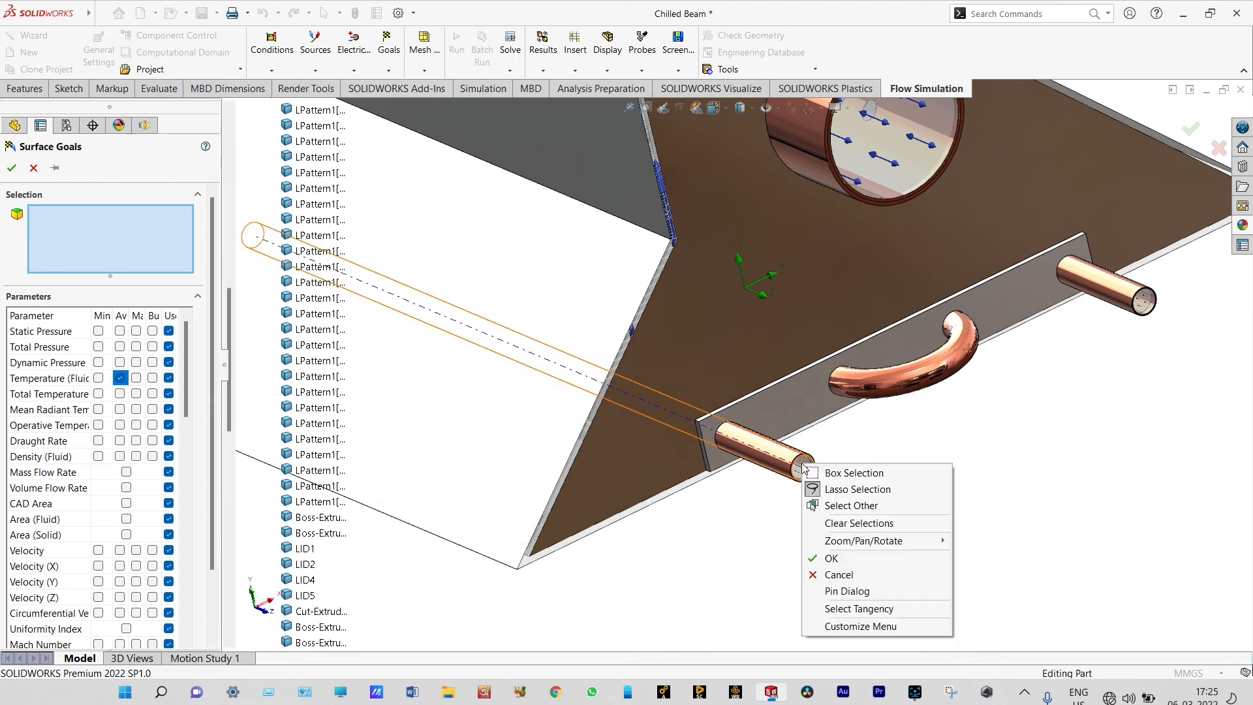
click(821, 507)
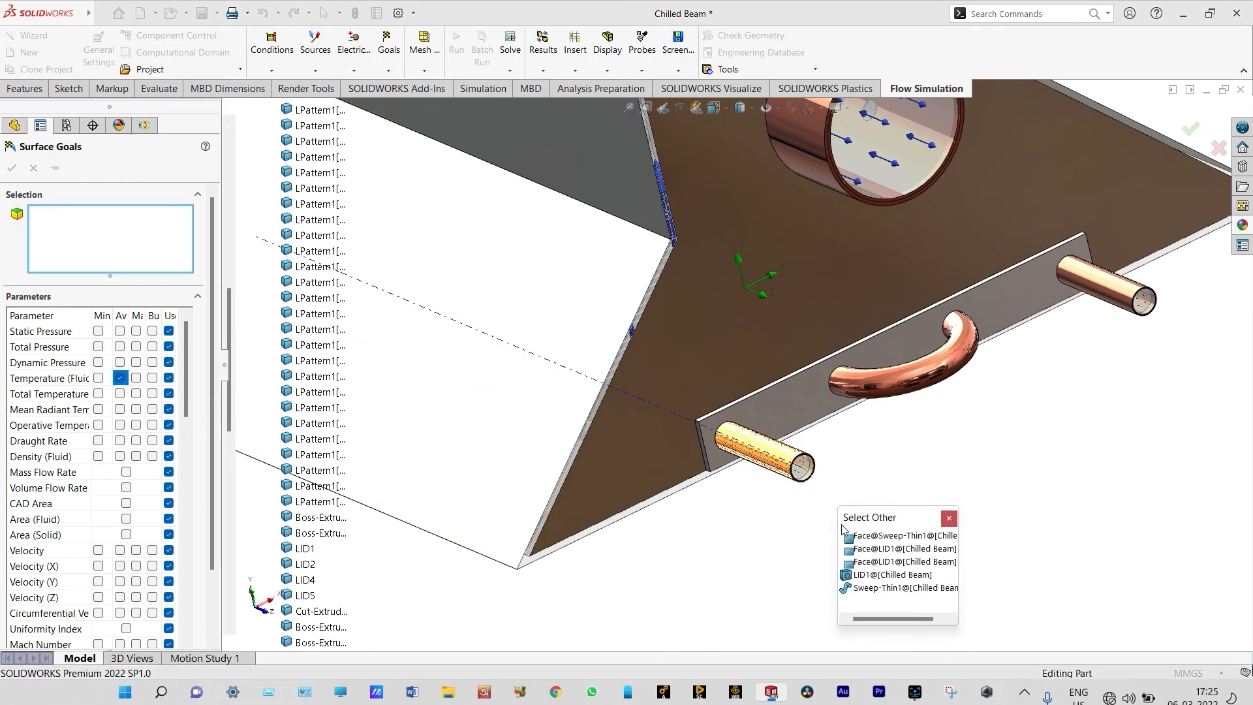
click(875, 574)
click(12, 168)
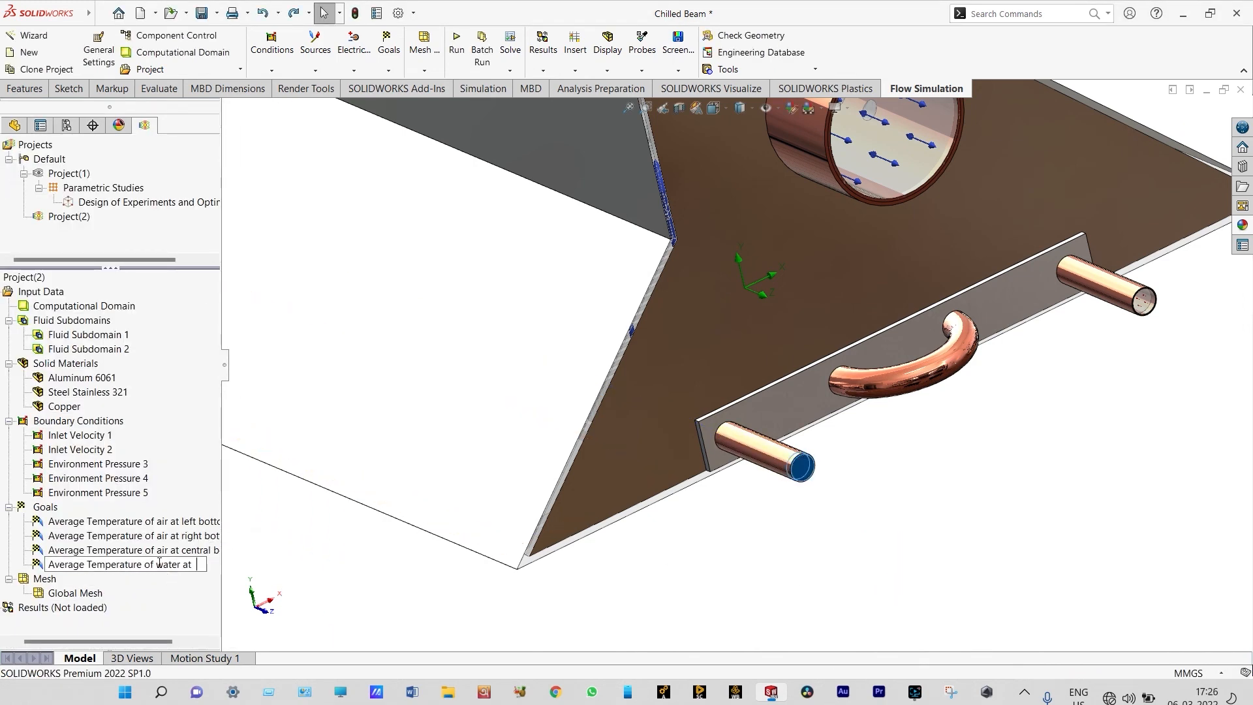
Insert the word "cold" before "water" in the LID1 goal's name so it starts "Average Temperature of cold water at"
click(158, 563)
text(cold)
click(270, 571)
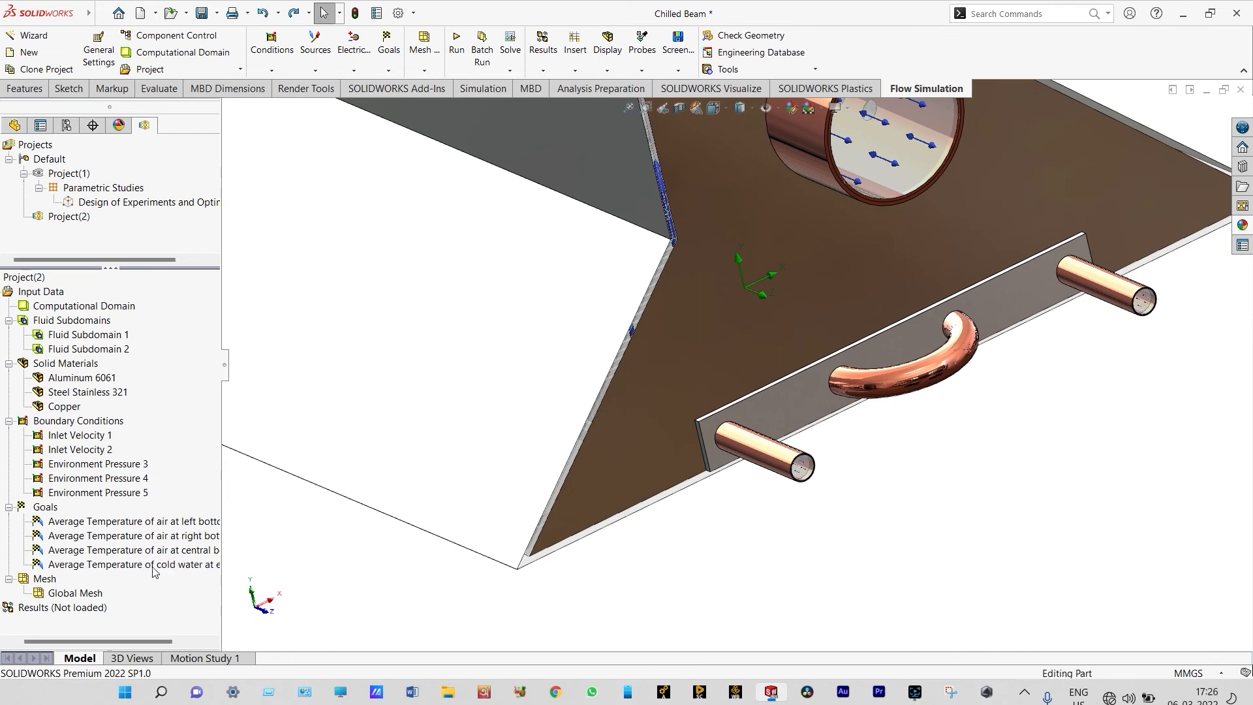
scroll(661, 437, up, 5)
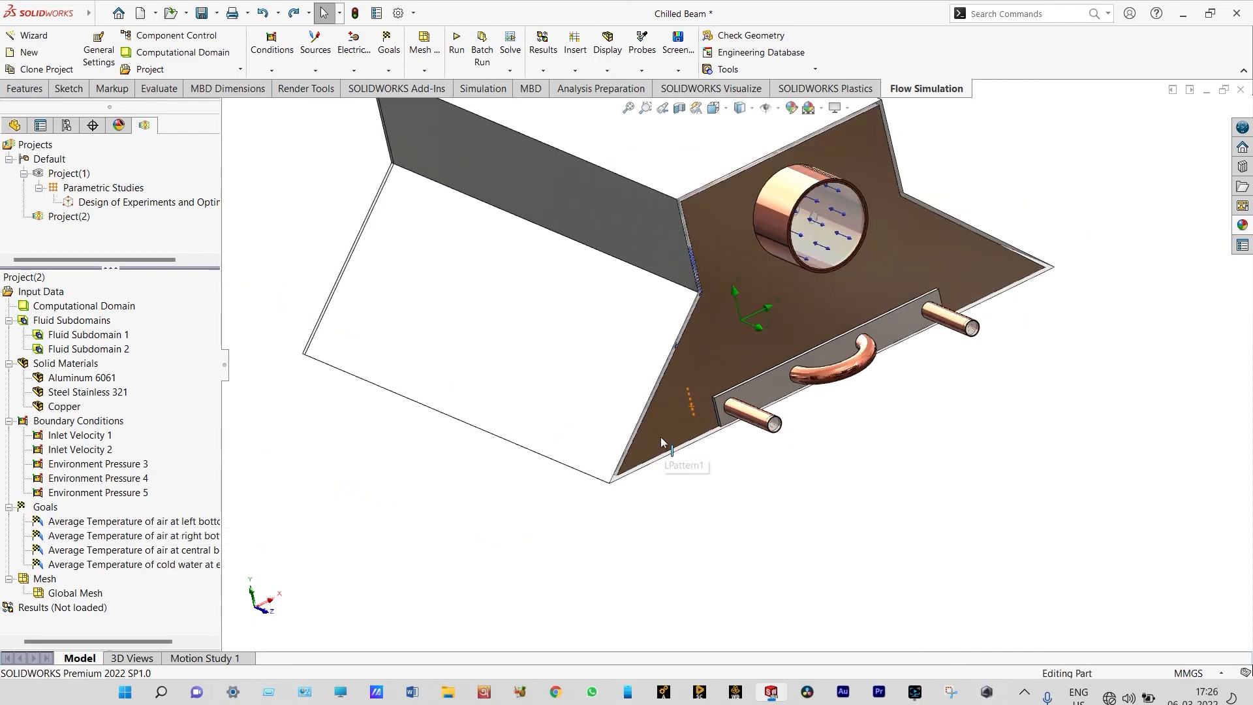
scroll(860, 189, down, 3)
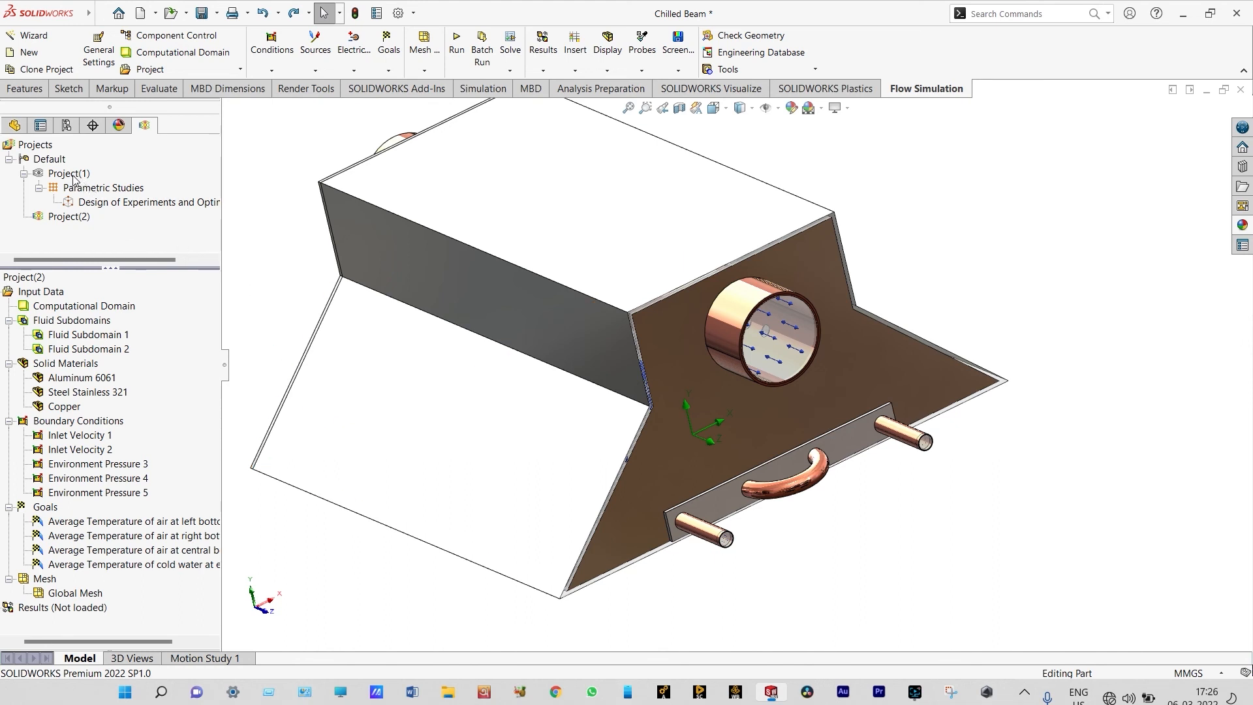
scroll(323, 360, up, 1)
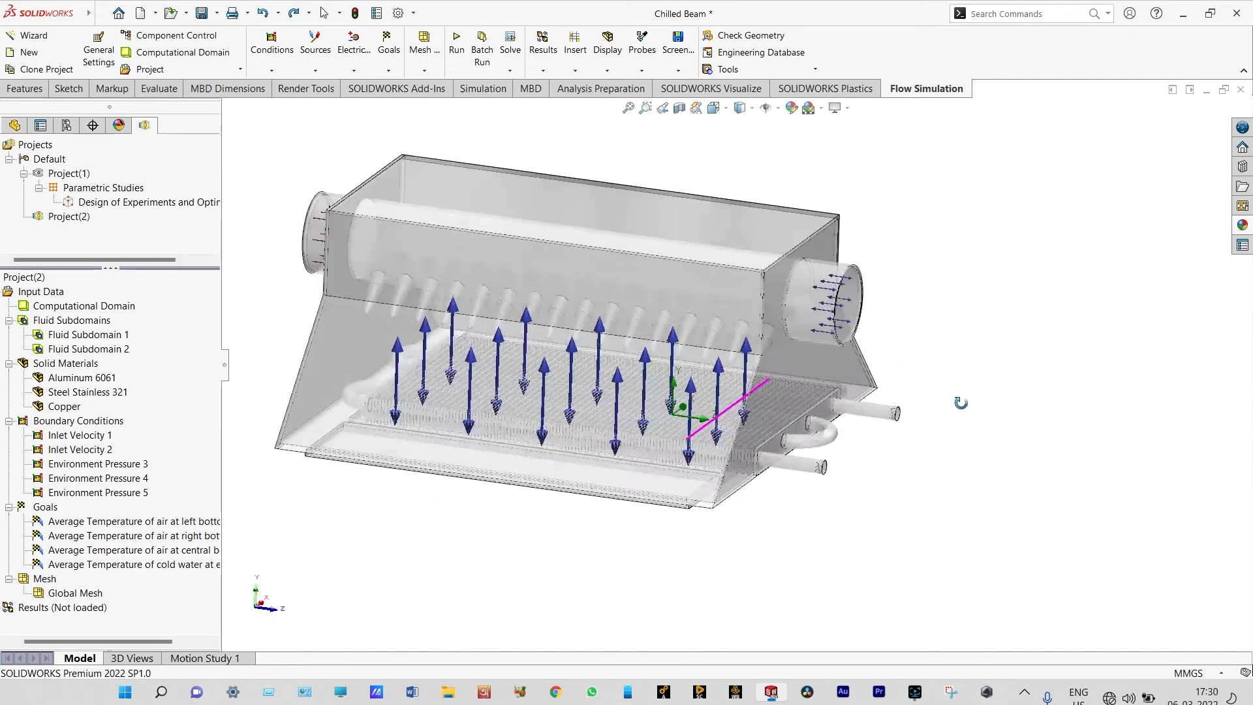
Make the opaque end plate around the round air duct transparent
middle_drag(960, 403, 1110, 442)
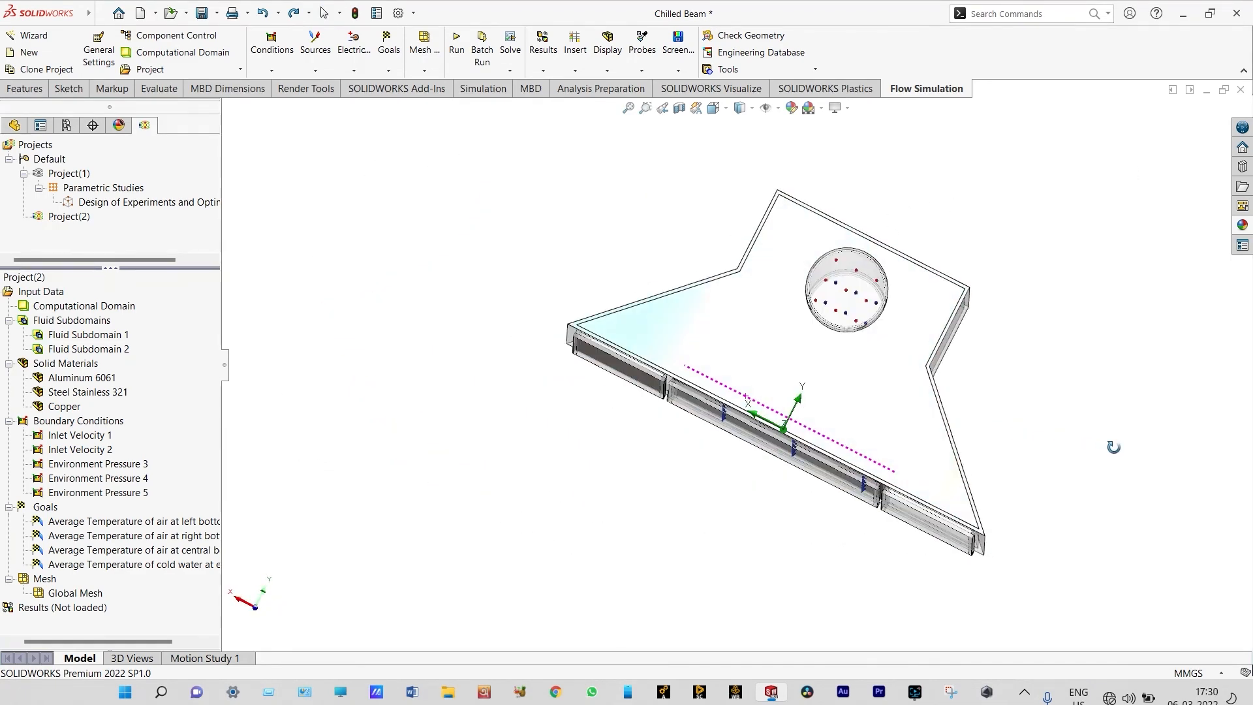
click(1243, 225)
drag(1021, 359, 875, 392)
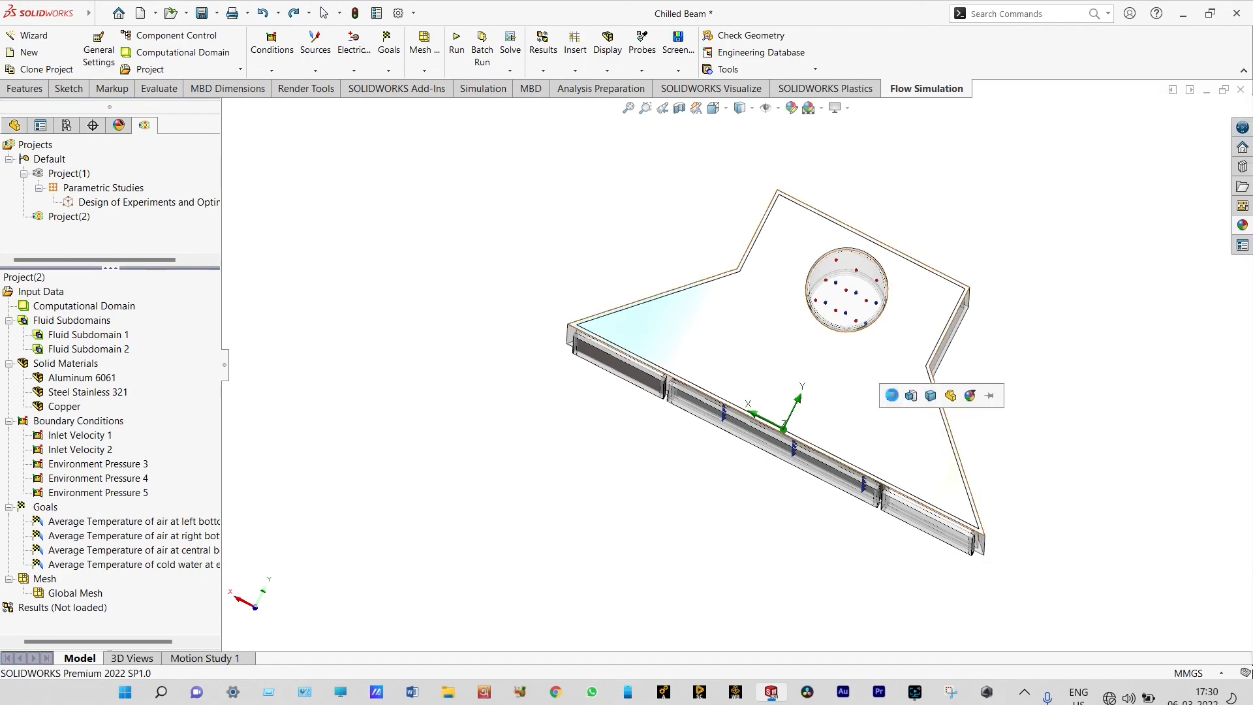
click(892, 395)
middle_drag(1015, 330, 846, 318)
scroll(608, 376, down, 2)
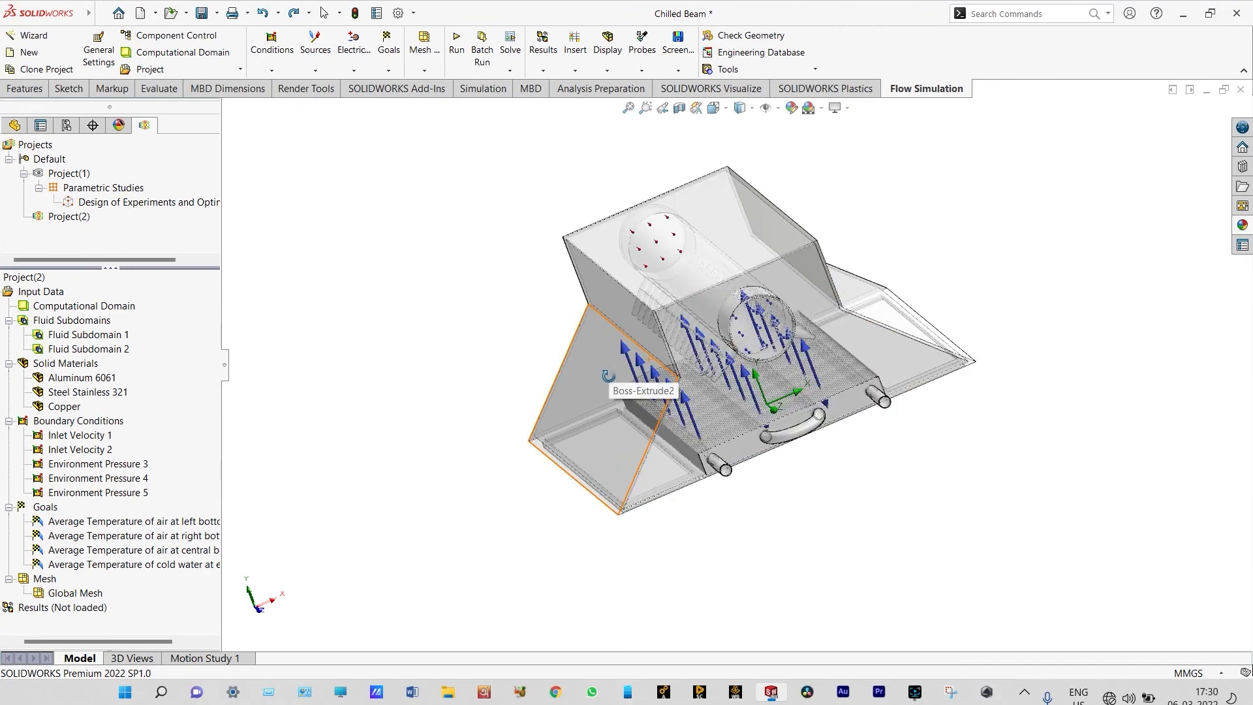
middle_drag(553, 345, 569, 346)
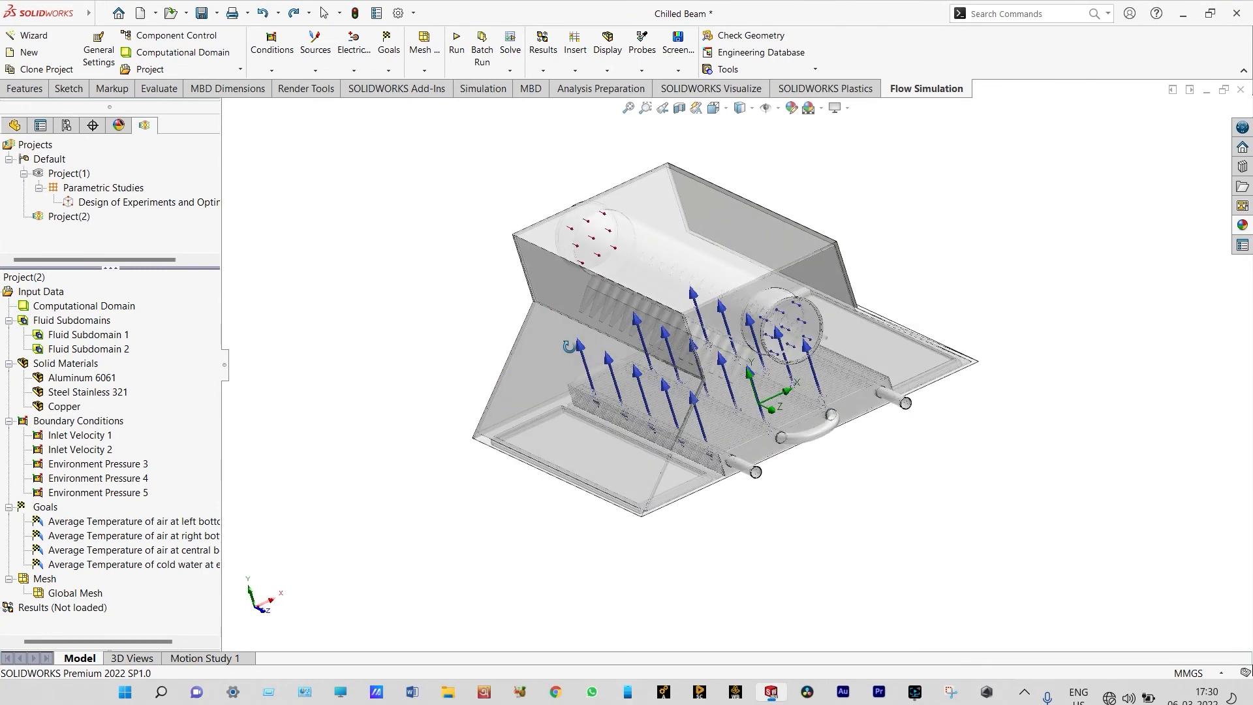
scroll(877, 236, down, 2)
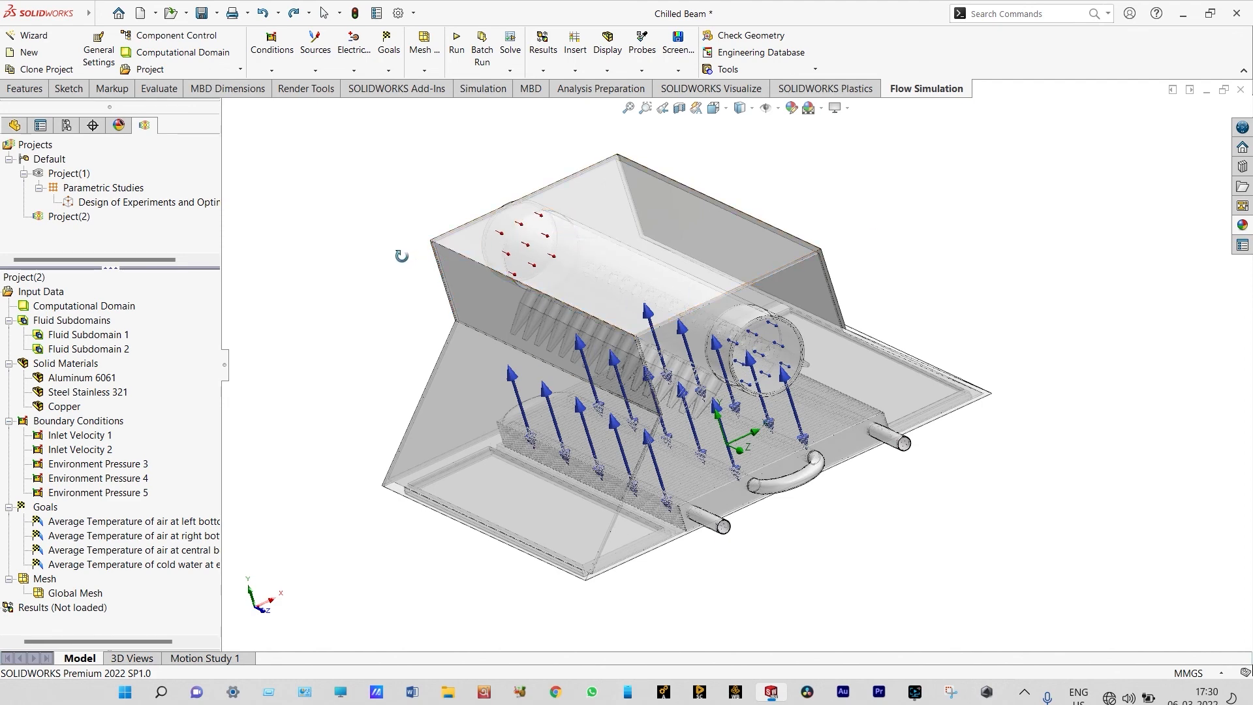
scroll(366, 255, down, 2)
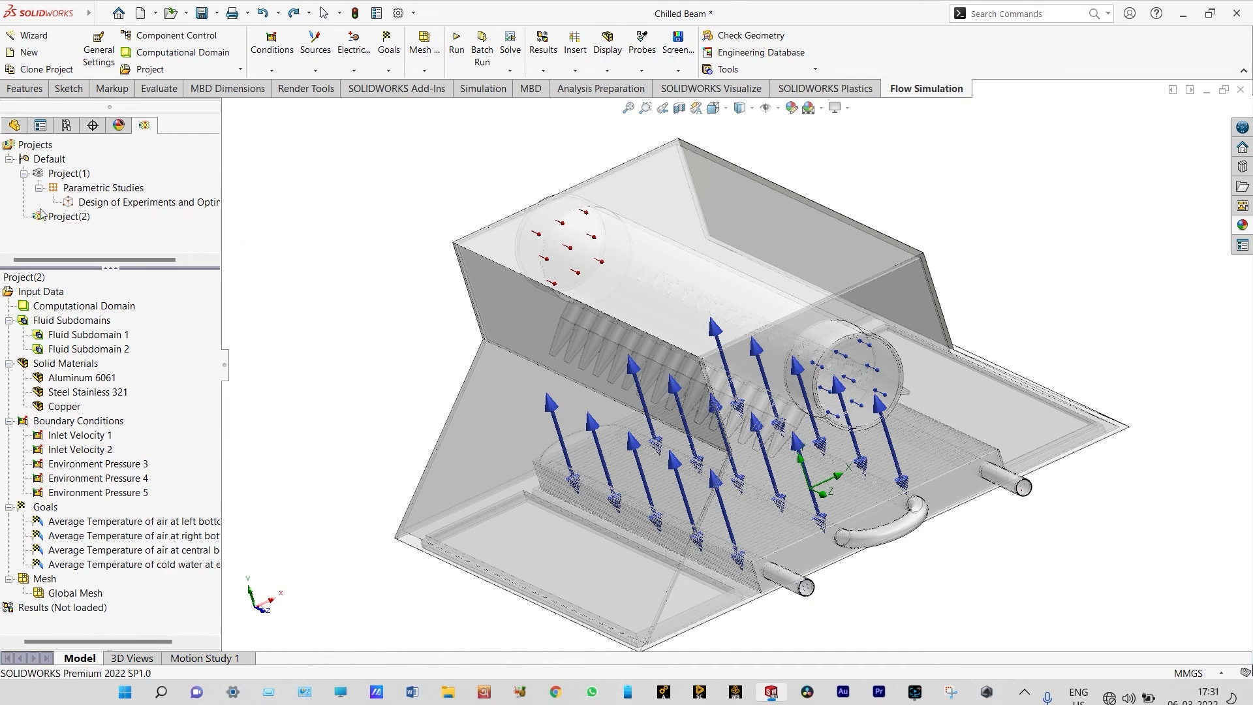
Activate Project(1) and load its calculated results
double_click(41, 173)
right_click(53, 613)
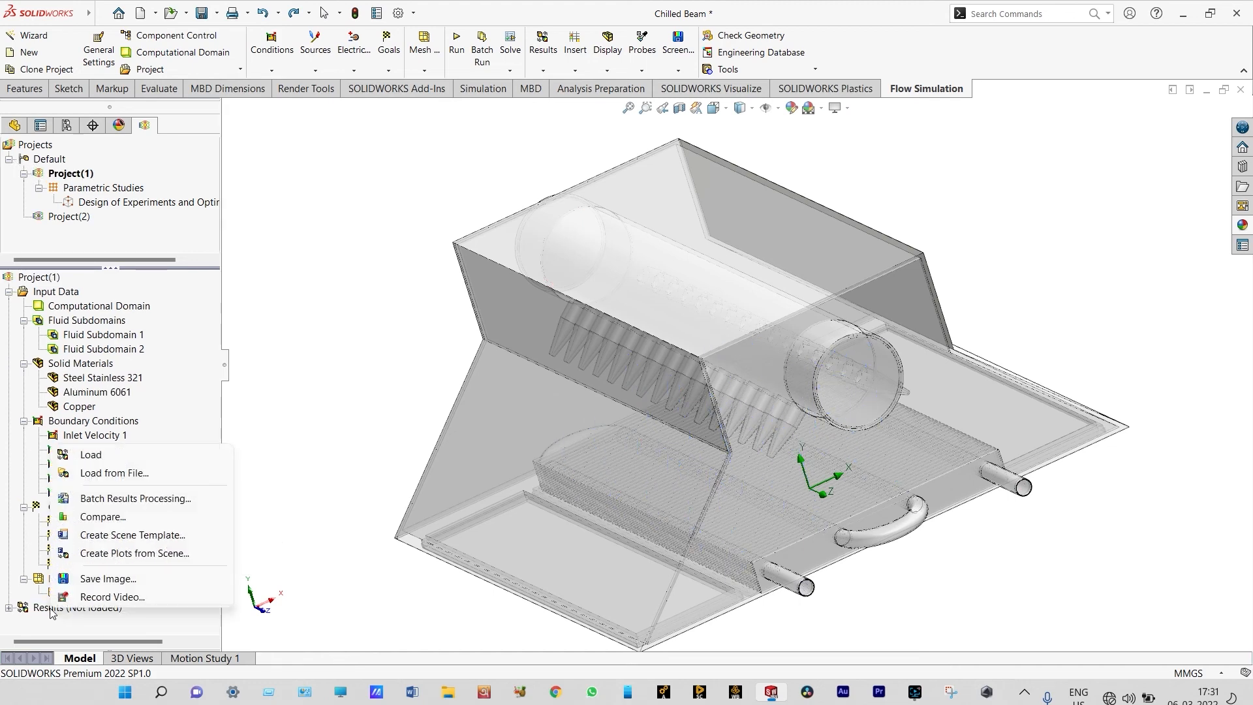
click(91, 454)
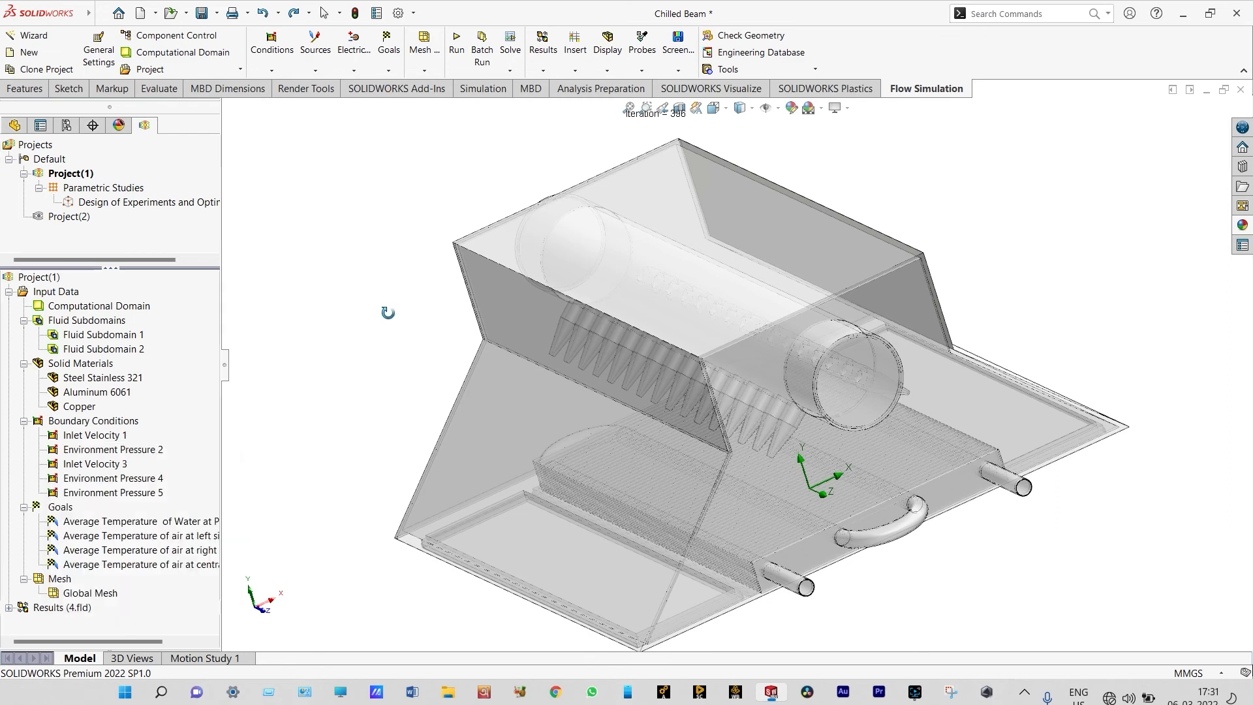
Insert a cut plot on the Front Plane at 0 m offset with Temperature (Fluid) contours
click(9, 609)
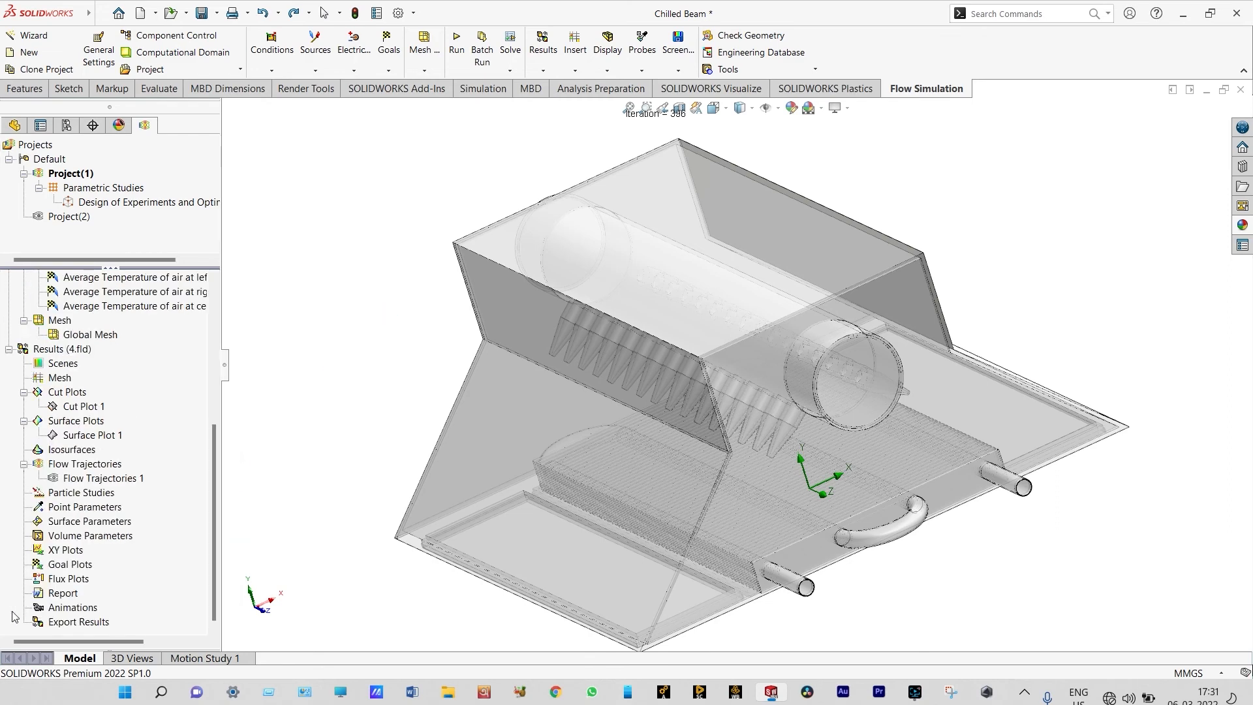
right_click(67, 395)
click(84, 407)
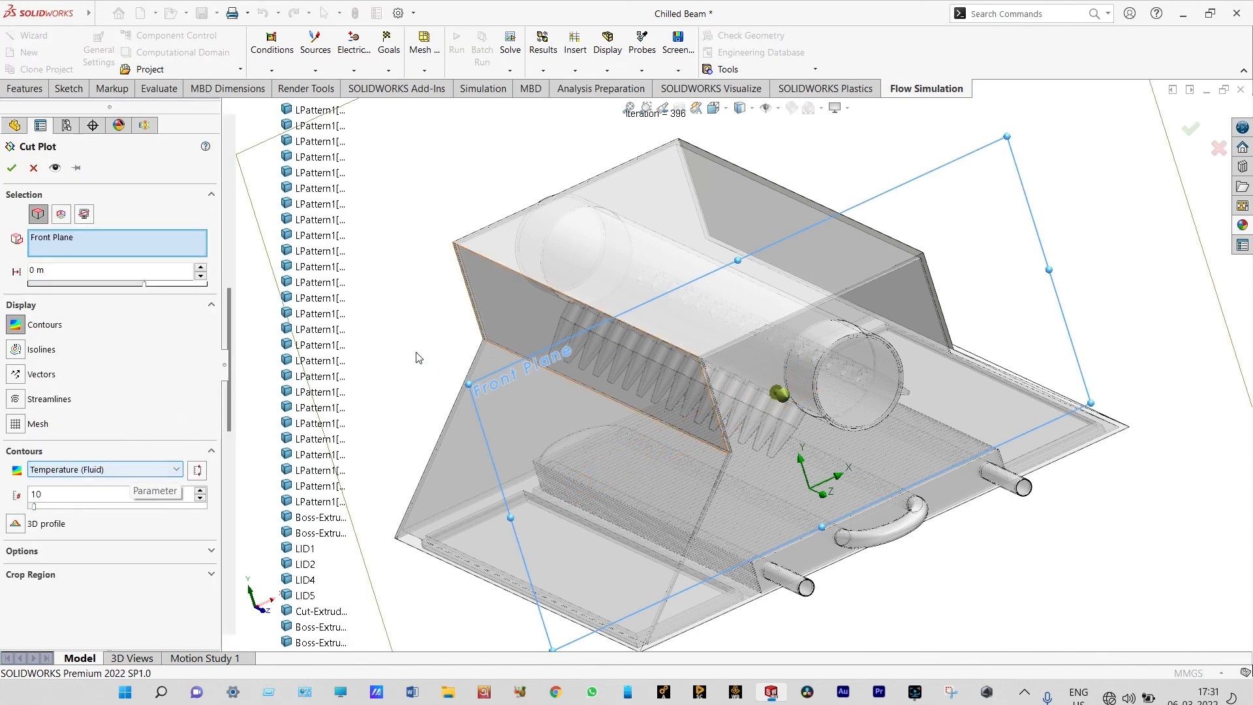
click(12, 168)
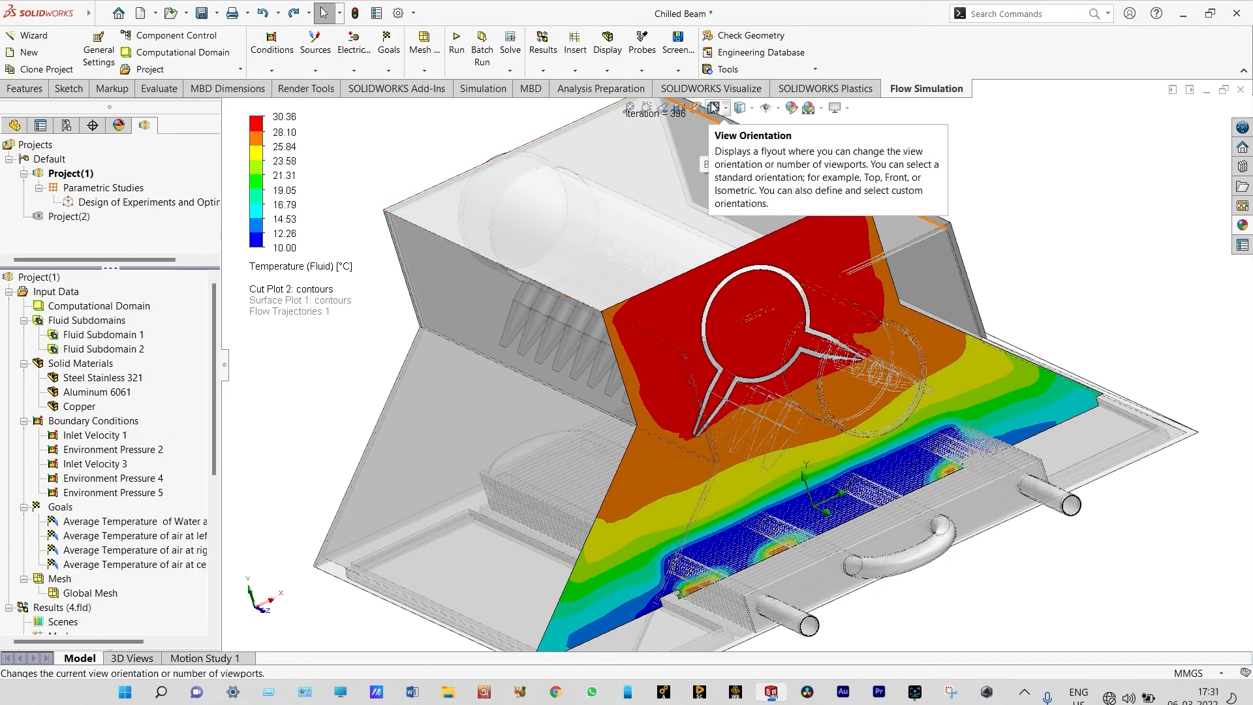
Play the Front Plane temperature cut plot and examine it along the beam from the front and at an angle
click(713, 108)
click(730, 168)
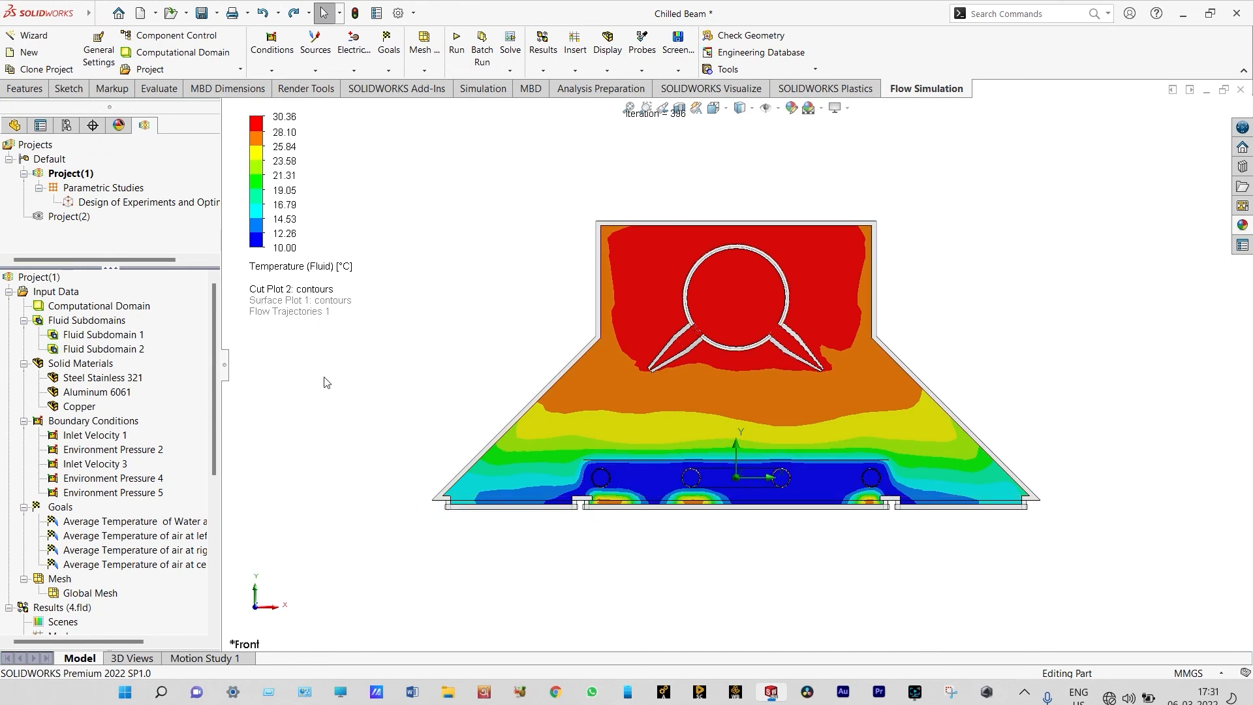
drag(214, 401, 211, 489)
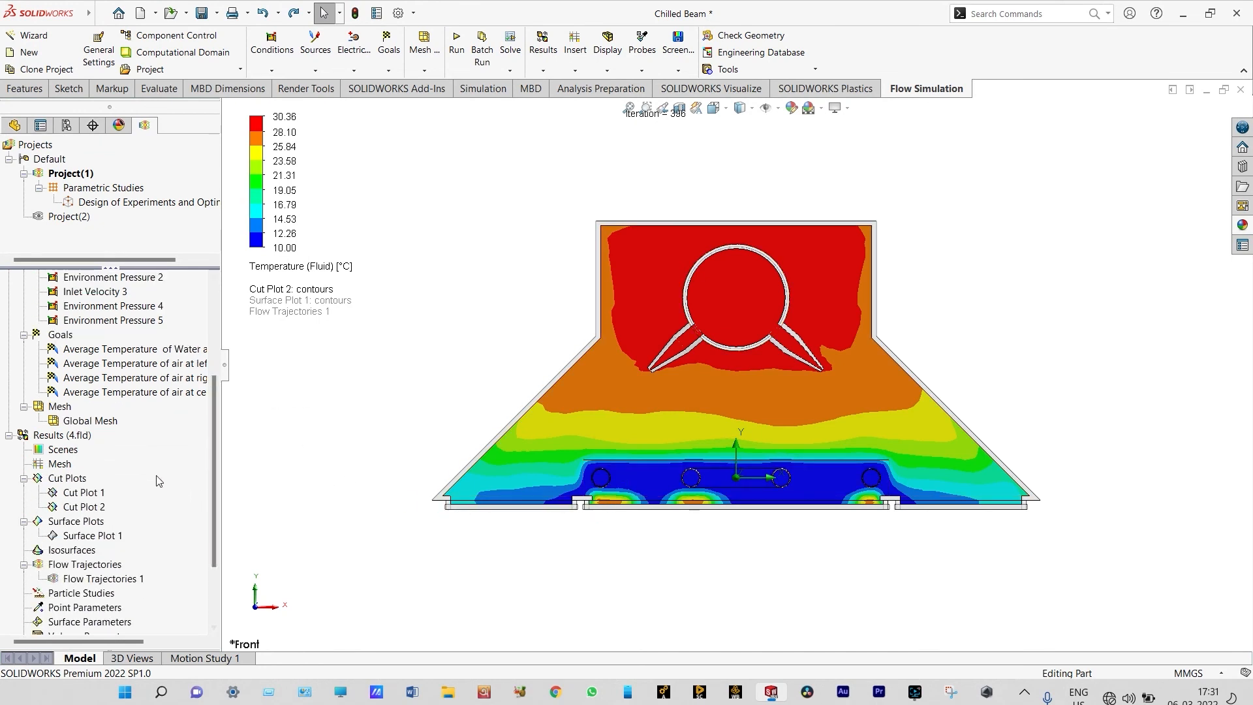
right_click(96, 508)
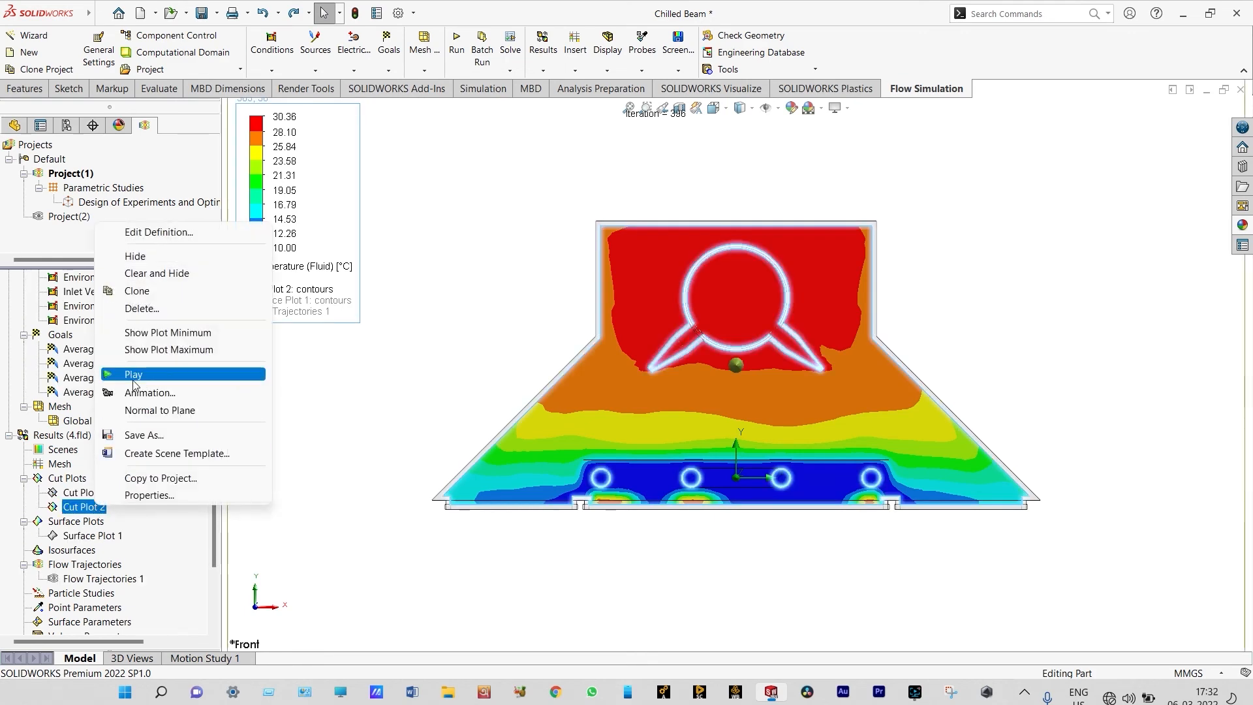
click(133, 375)
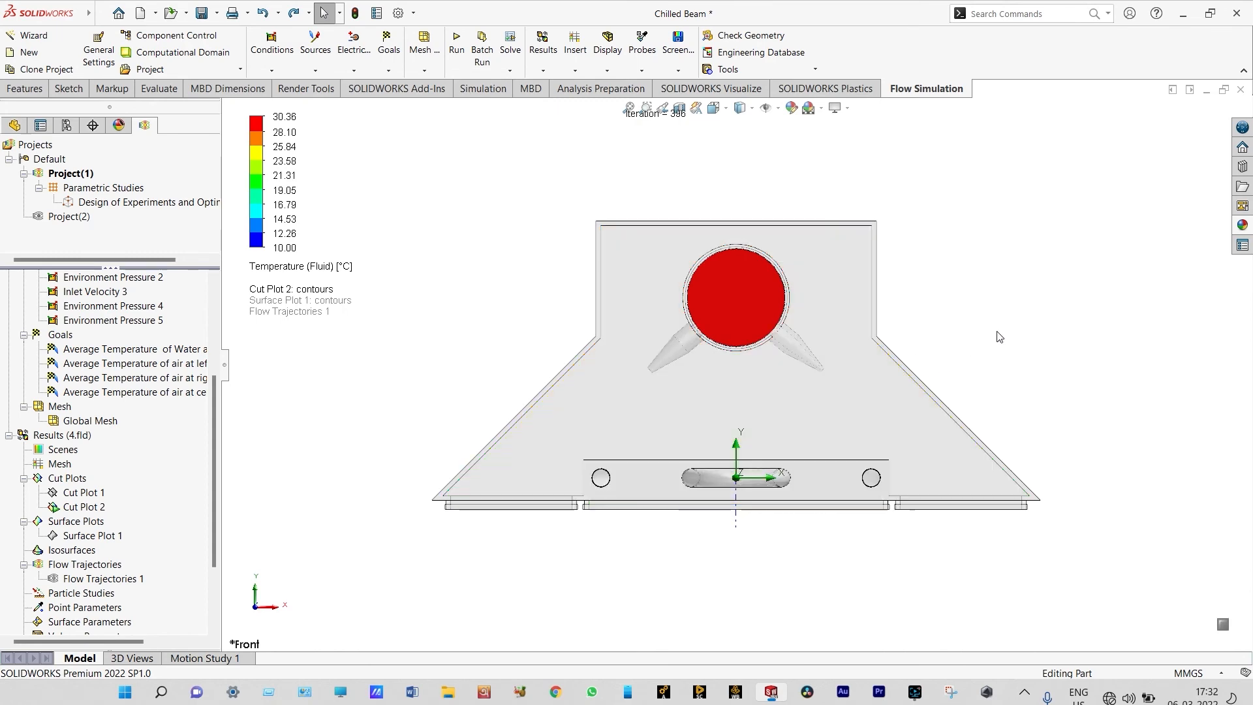
right_click(973, 297)
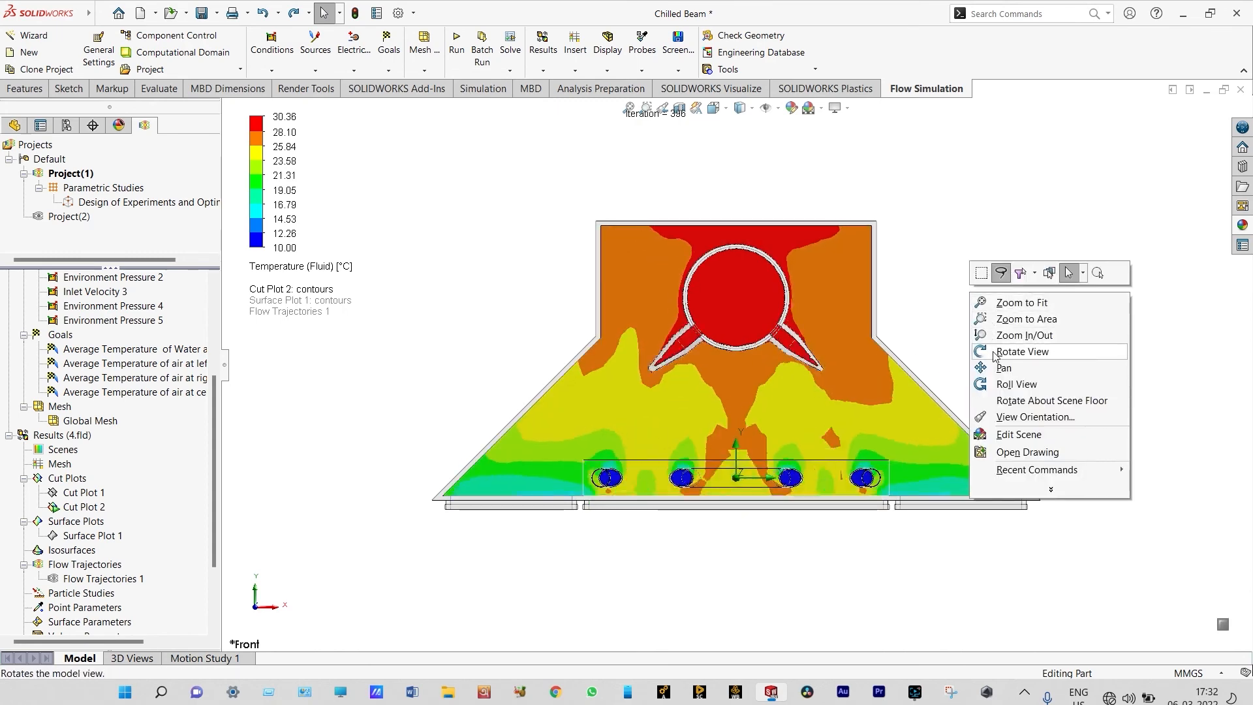
click(993, 351)
drag(993, 349, 1035, 398)
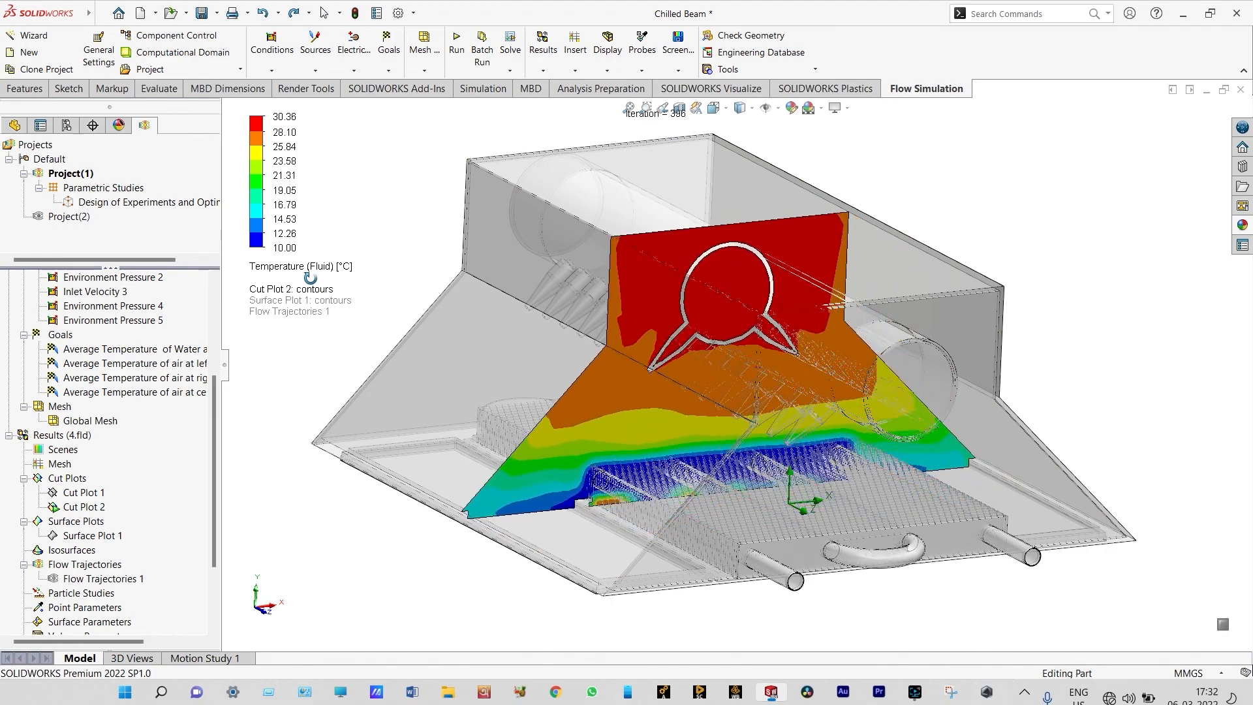
right_click(331, 237)
click(367, 308)
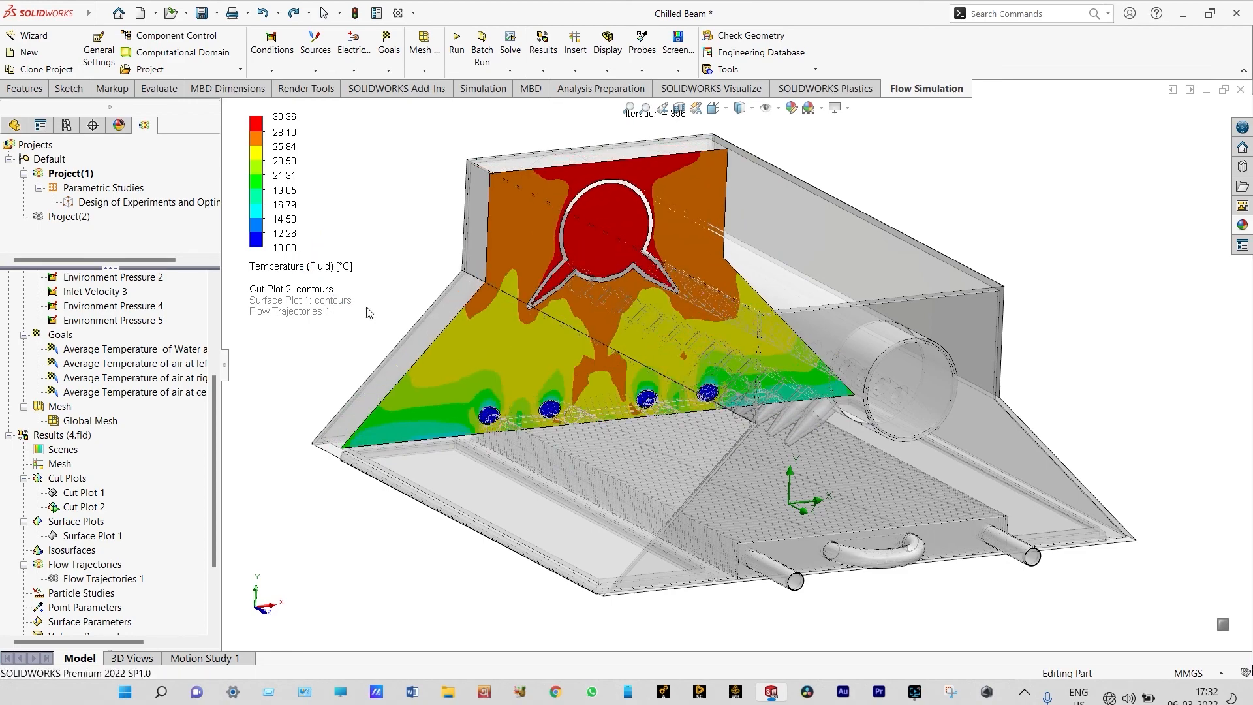
Switch the playing cut plot's parameter to Pressure, and clear and hide the plot after viewing it
click(333, 274)
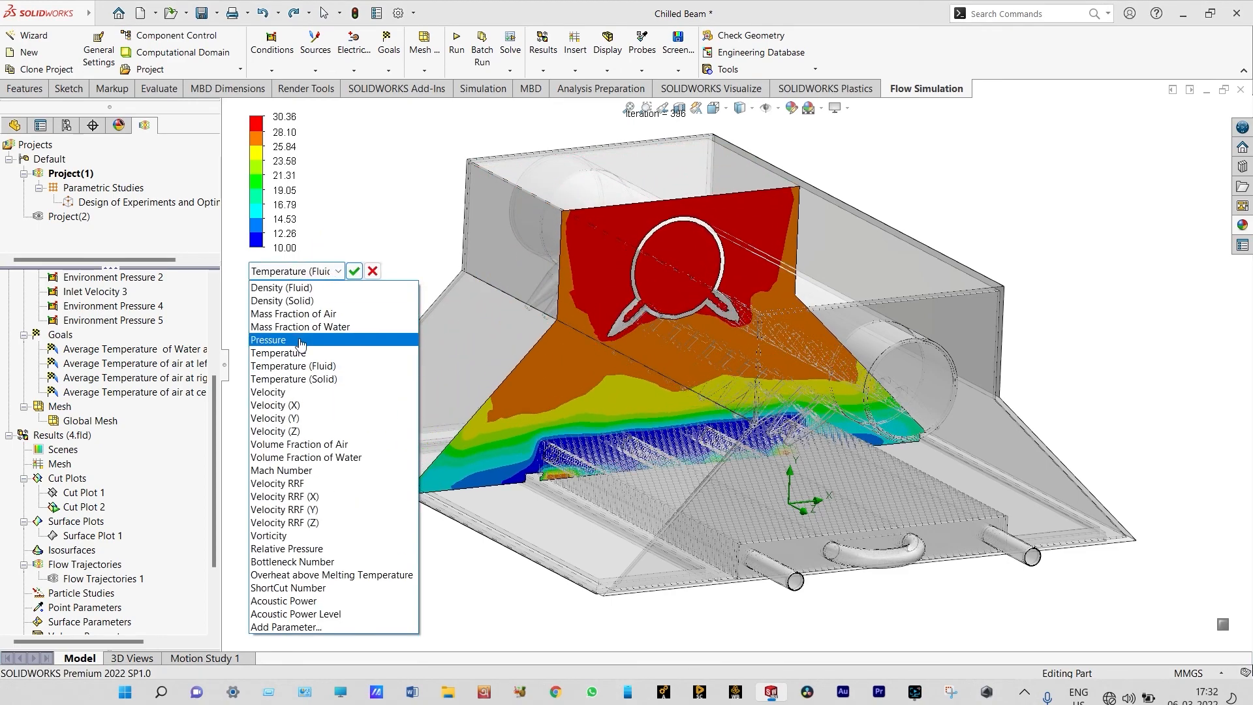
click(330, 344)
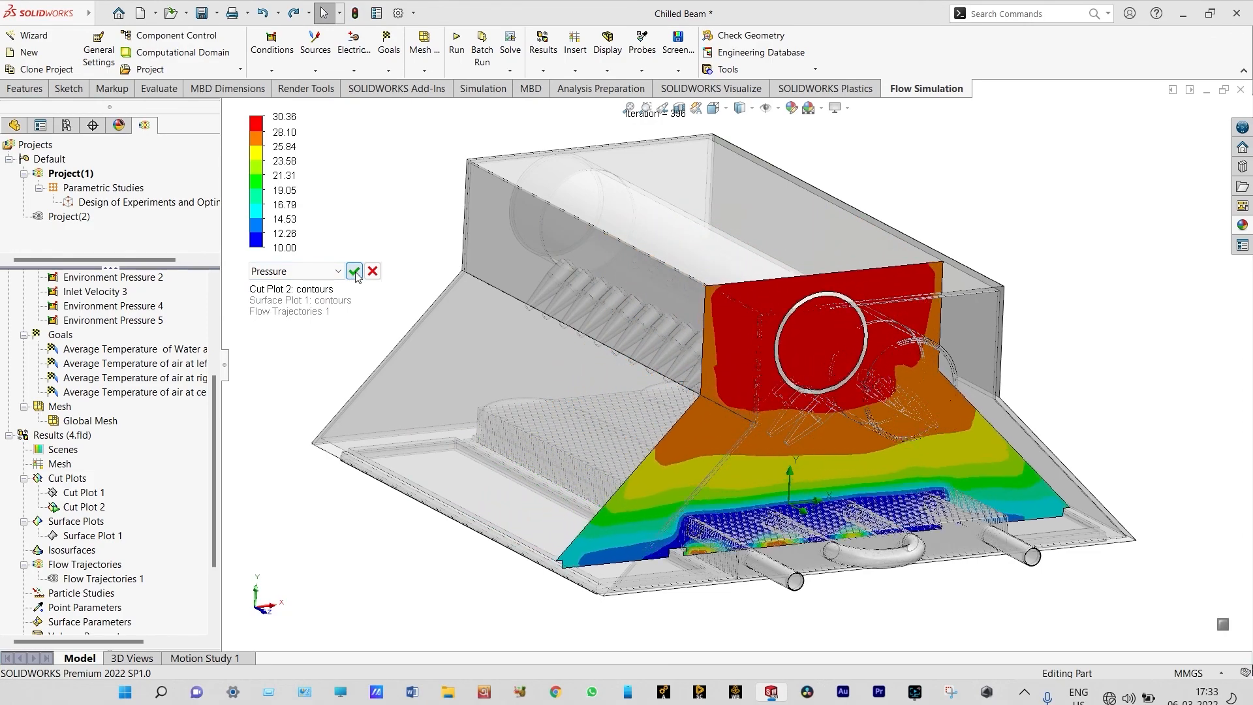
click(355, 272)
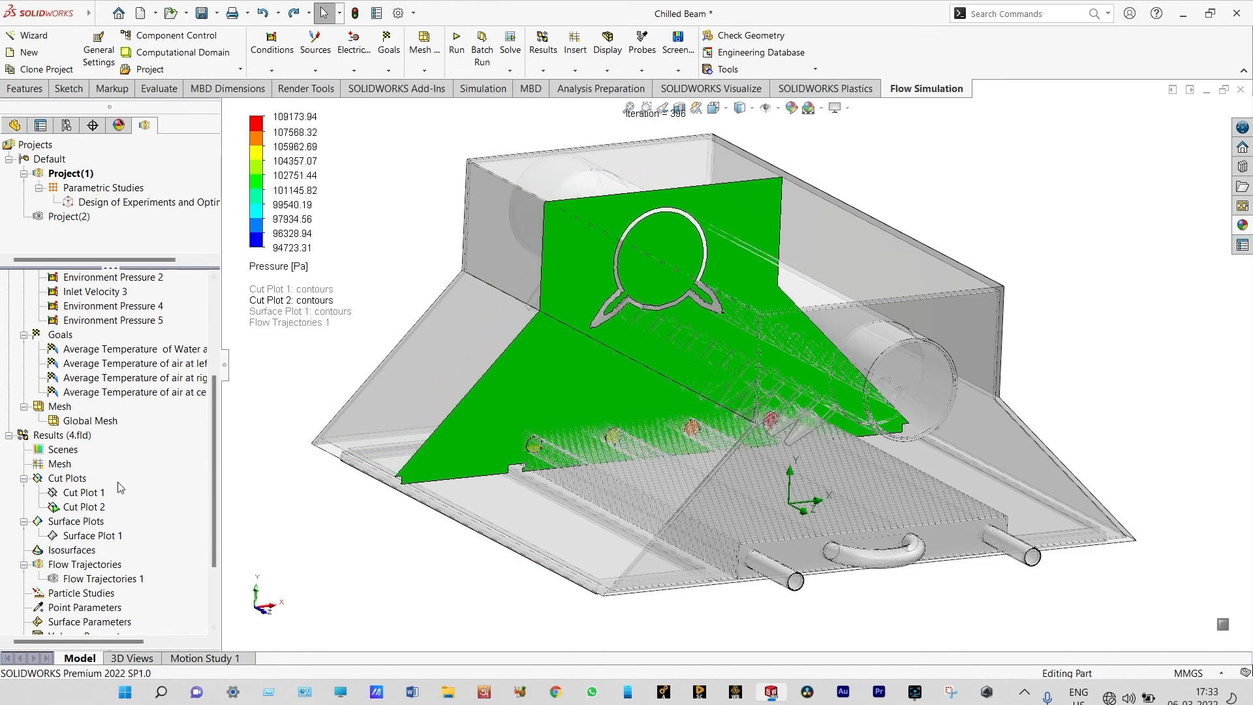
right_click(103, 507)
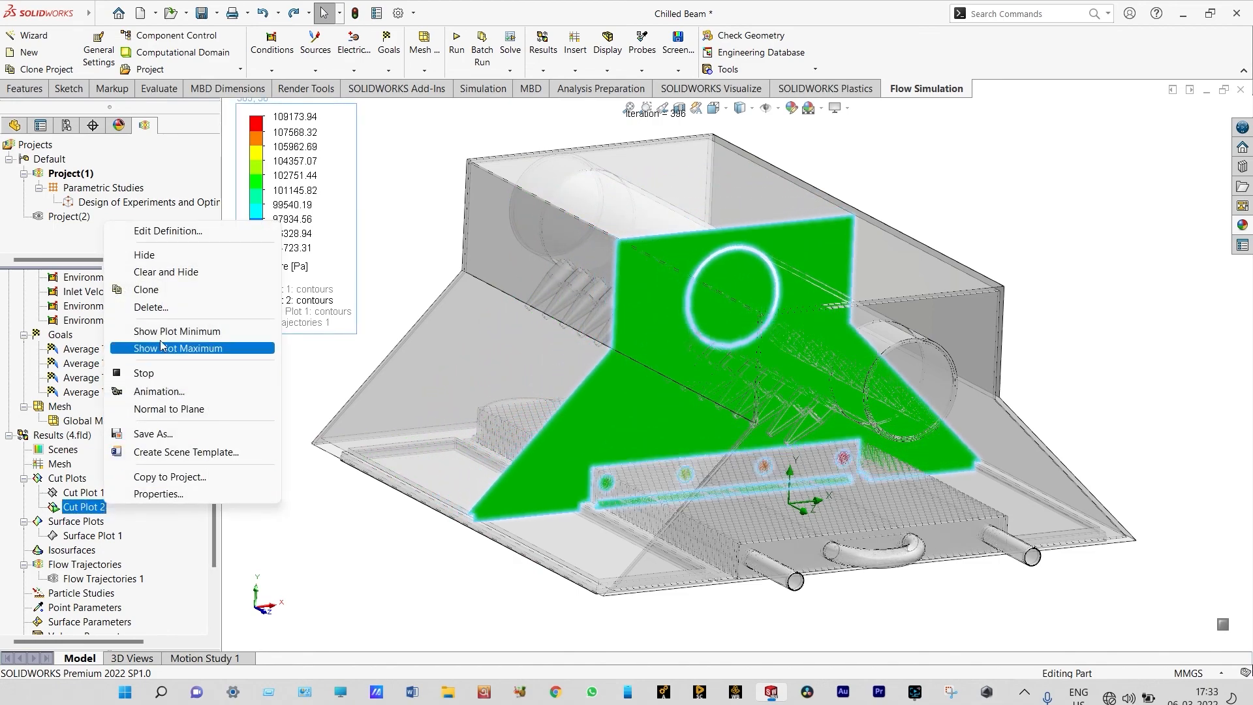
click(164, 272)
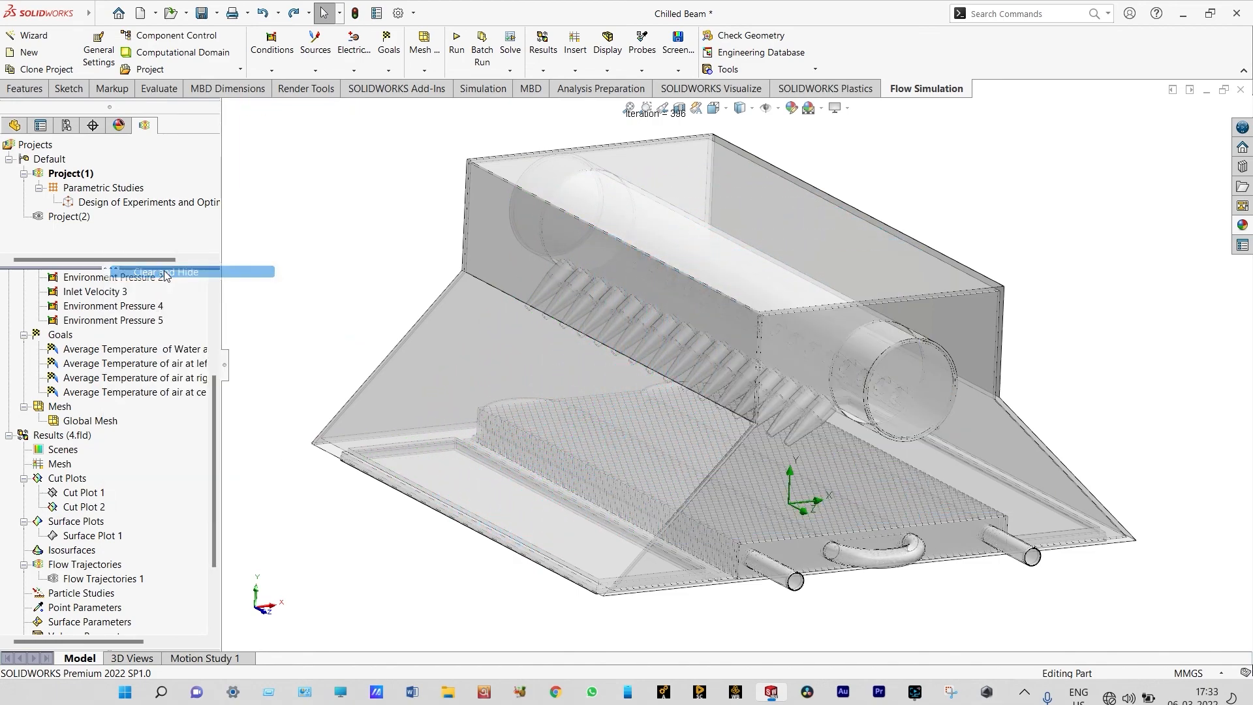
Redefine Cut Plot 2 on the Right Plane with Temperature (Fluid) contours
right_click(90, 509)
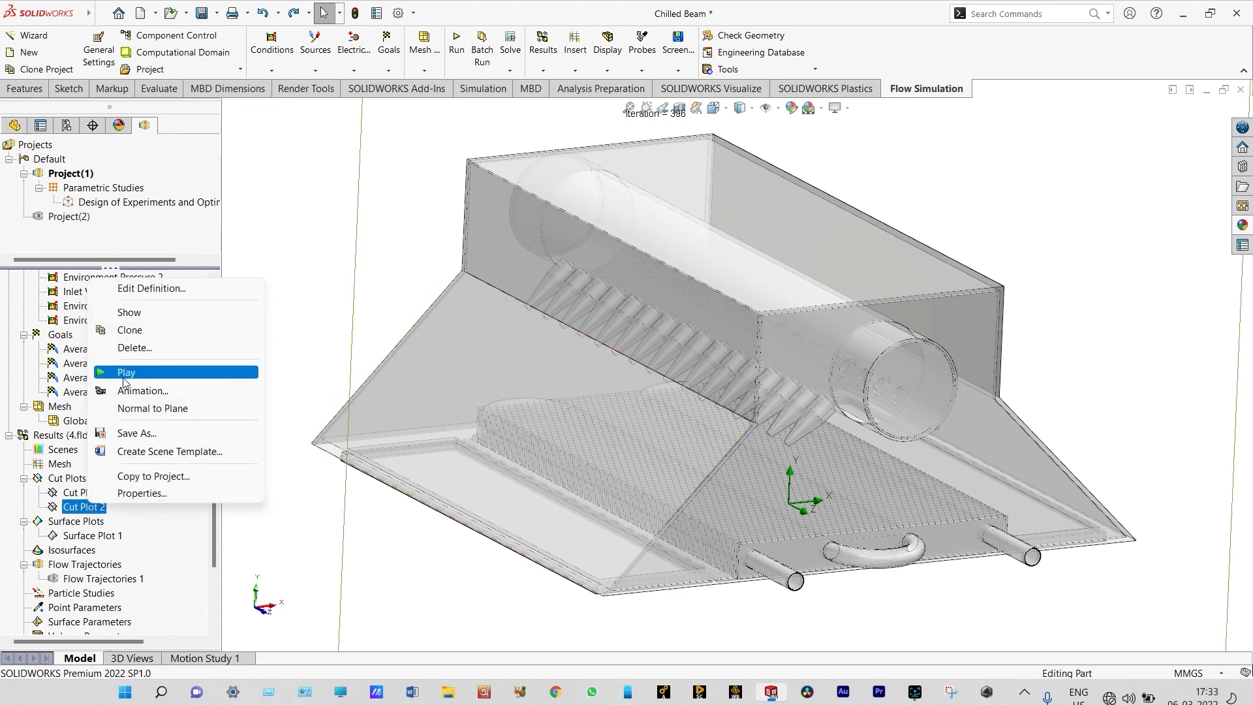
click(151, 291)
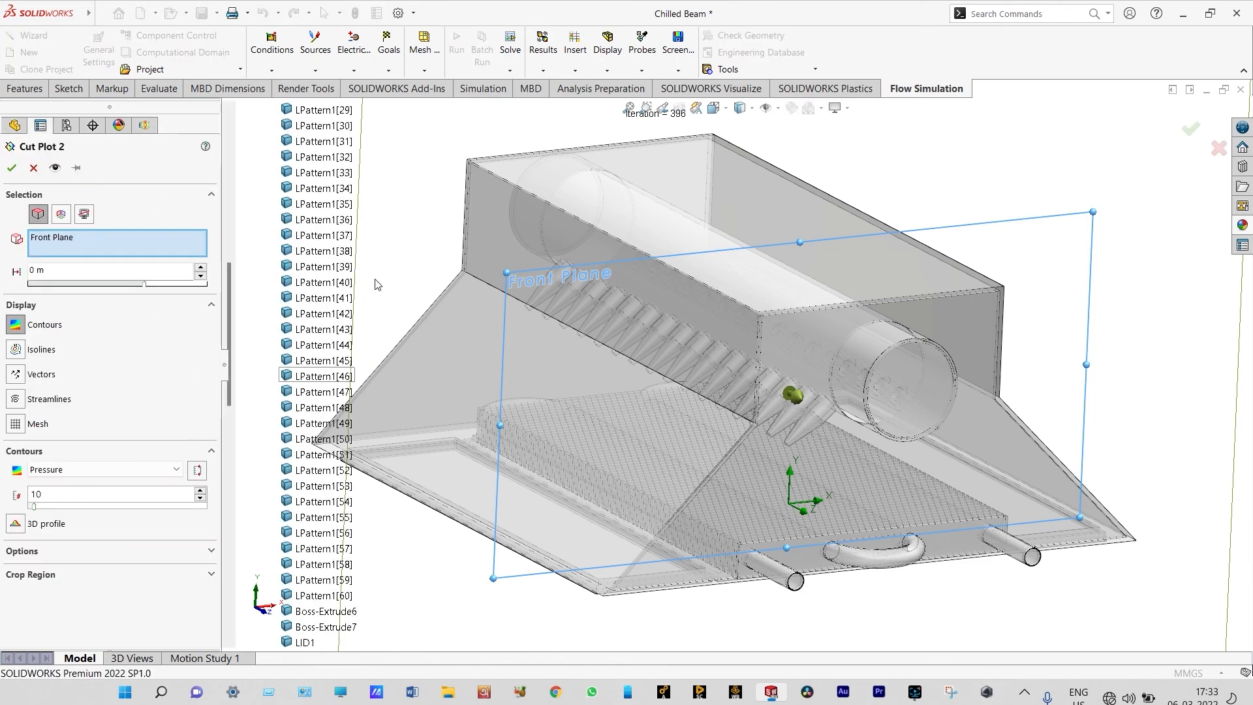
scroll(229, 316, up, 15)
click(302, 236)
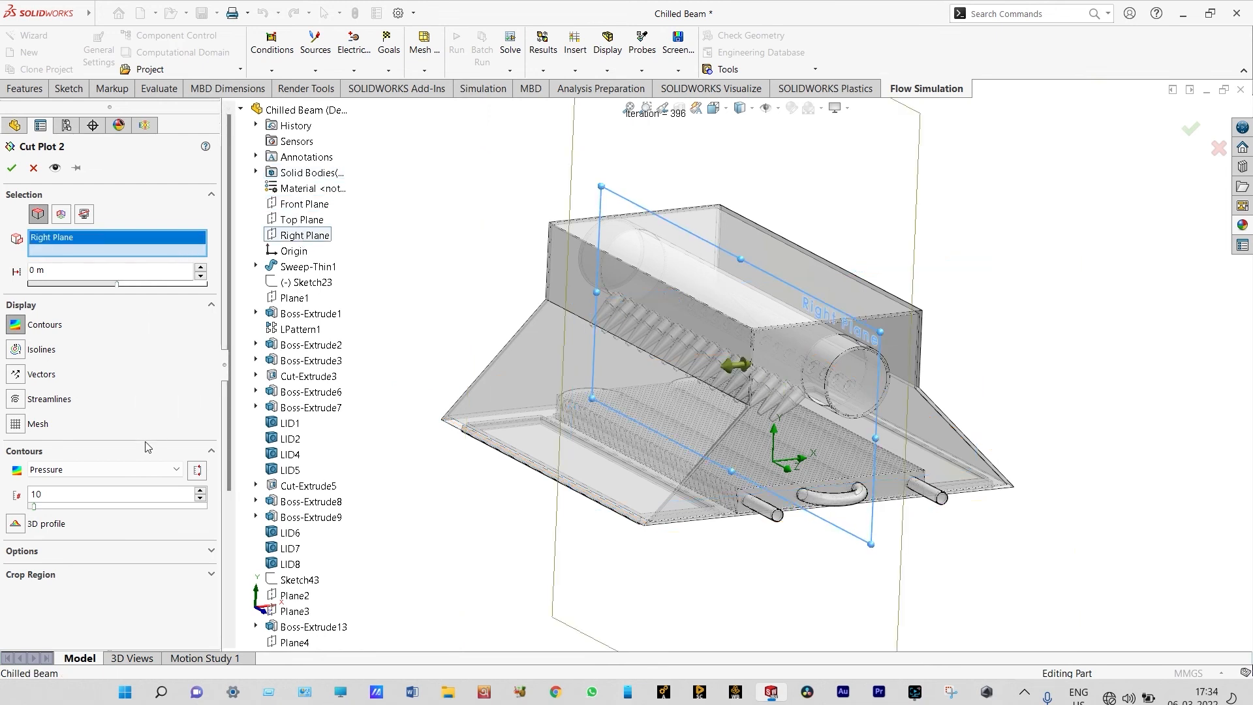
click(174, 471)
click(84, 215)
click(11, 169)
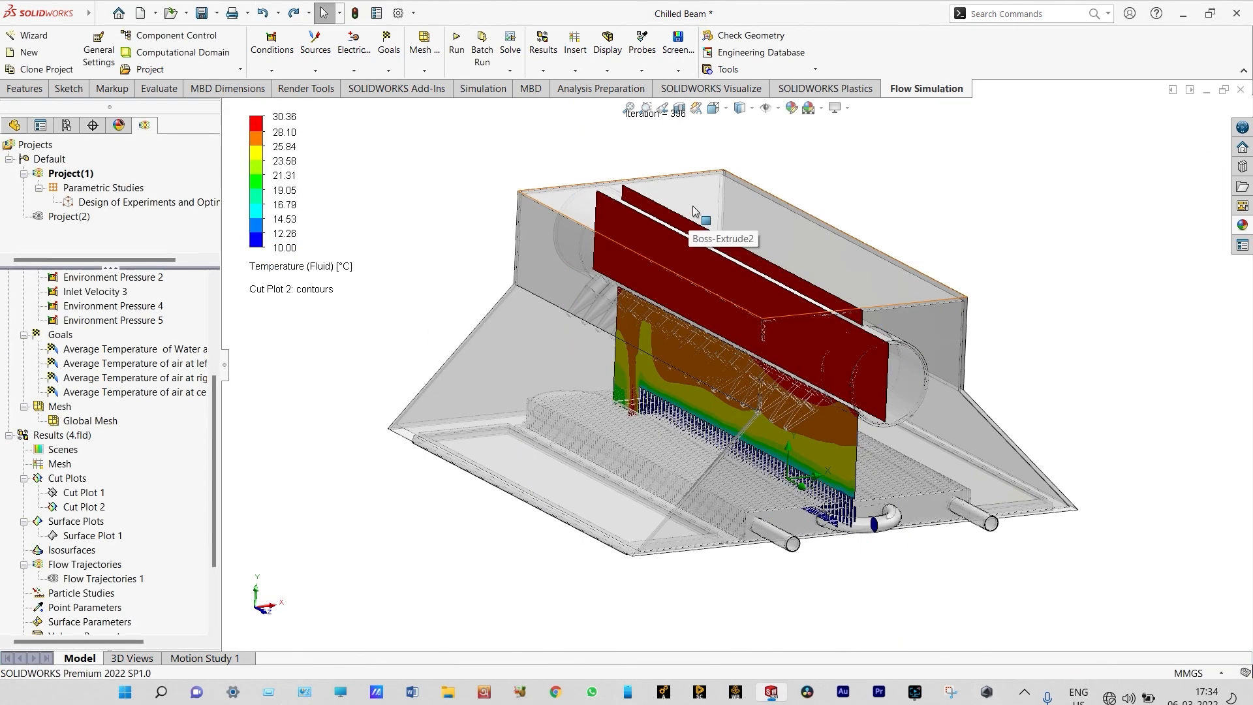
Play the Right Plane temperature cut plot in the Left view to examine temperatures across the beam's width
click(722, 110)
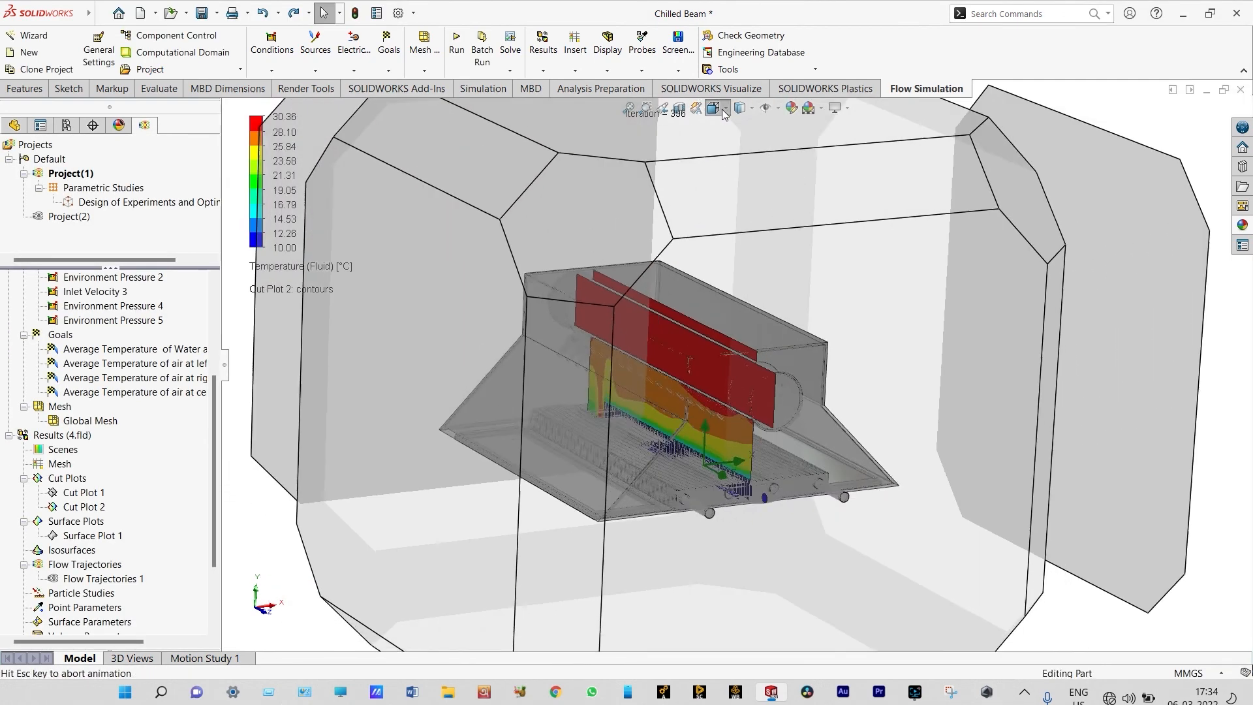
click(716, 164)
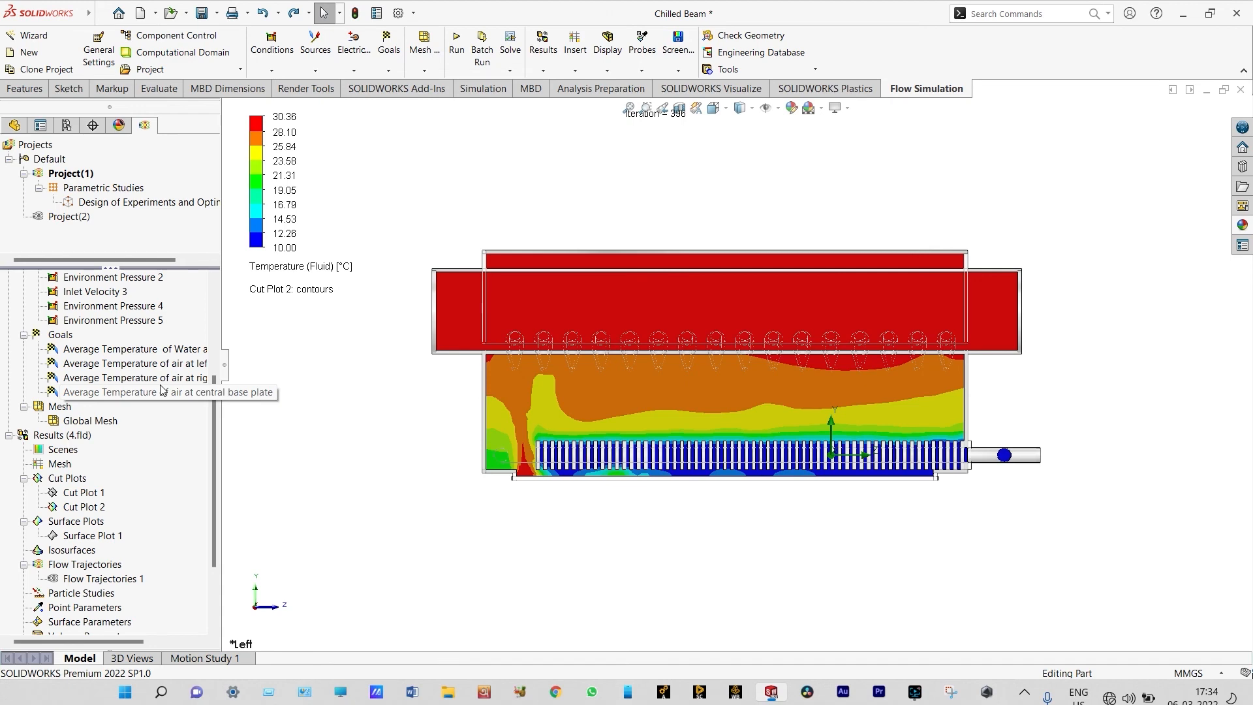
right_click(96, 508)
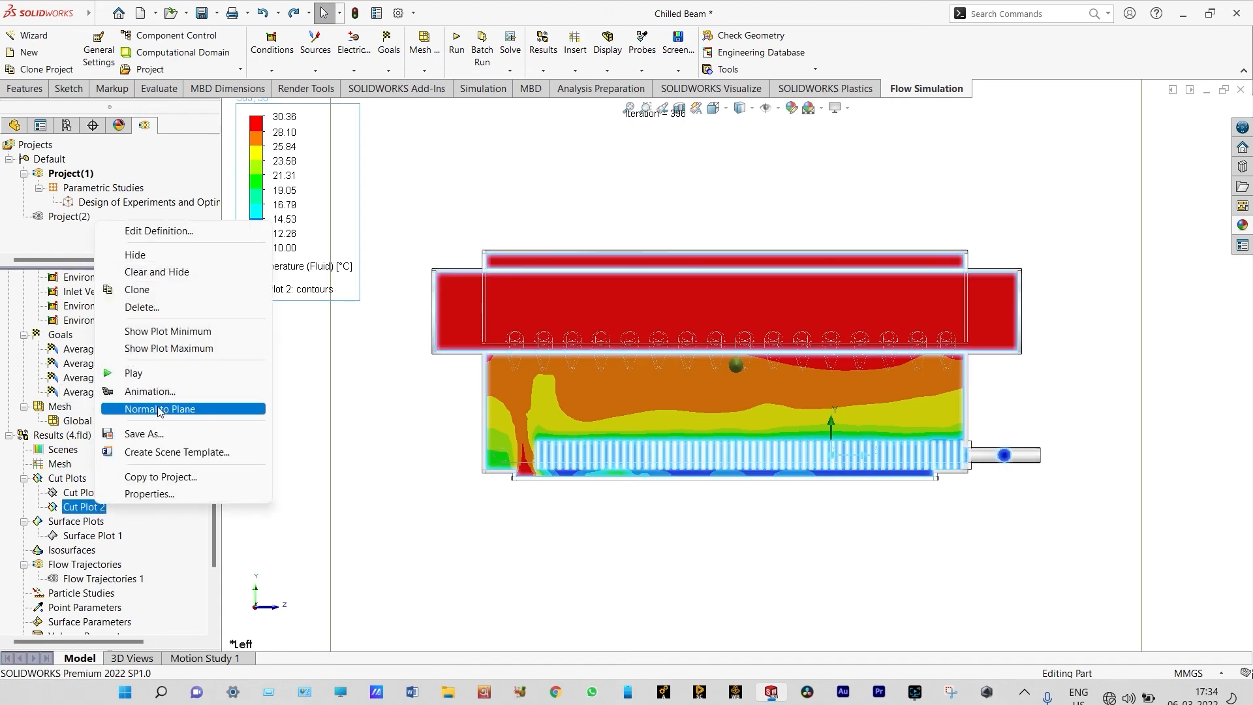
click(163, 378)
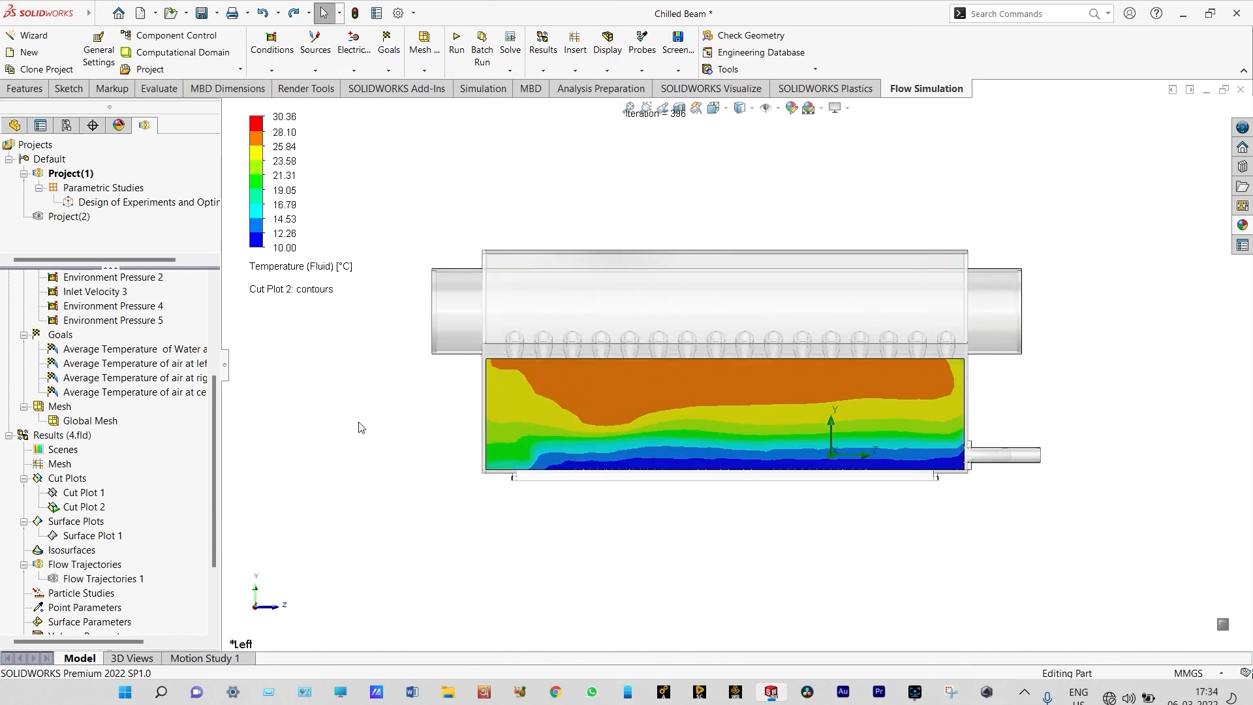
Clear and hide the Right Plane cut plot and return the model to the isometric view
right_click(85, 508)
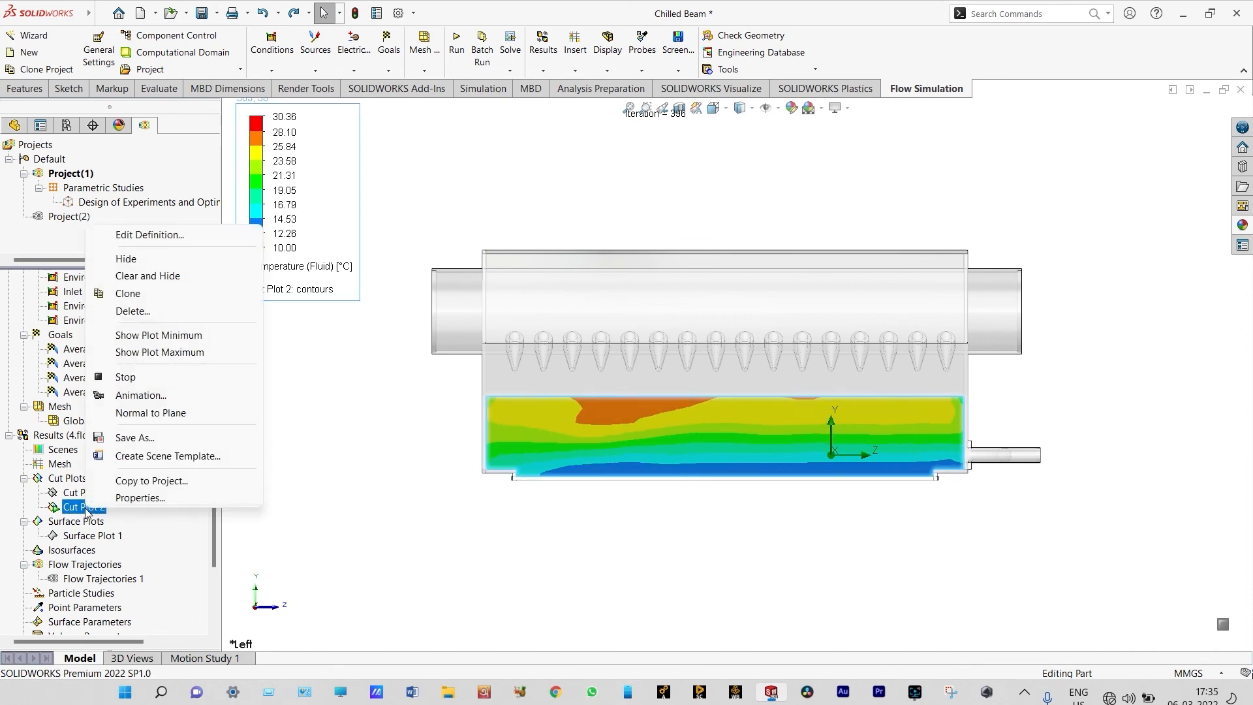
click(148, 276)
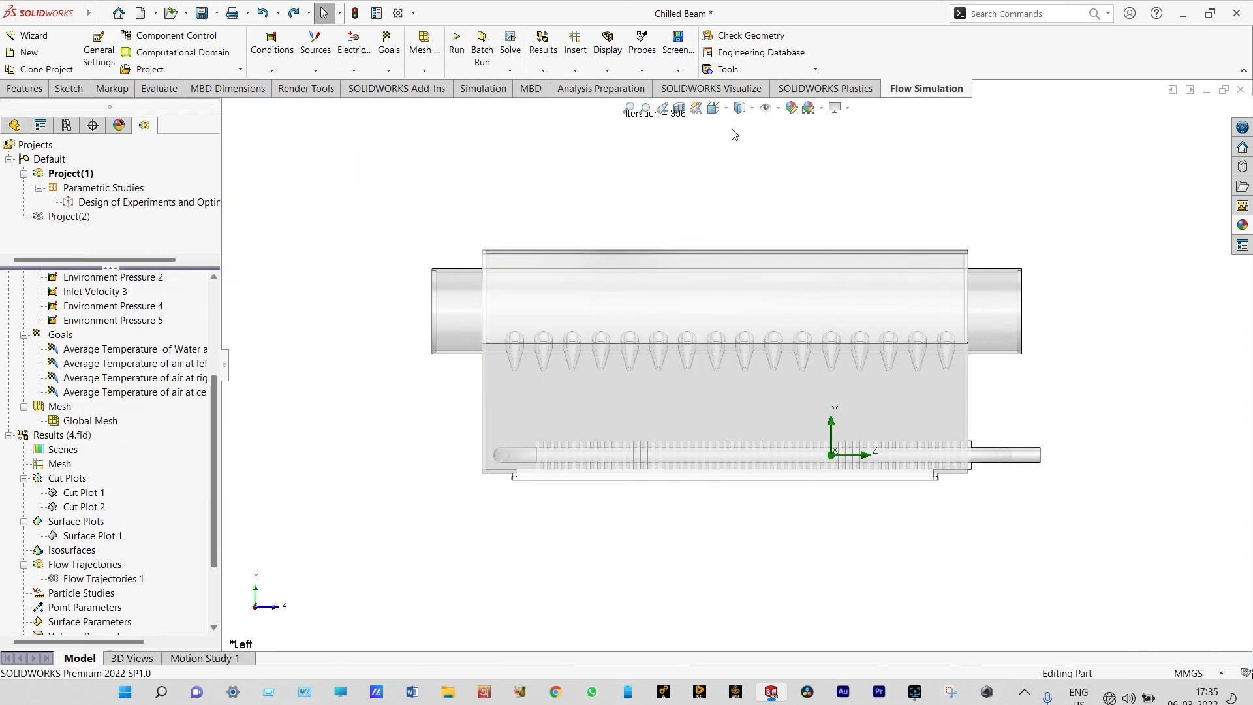
click(726, 112)
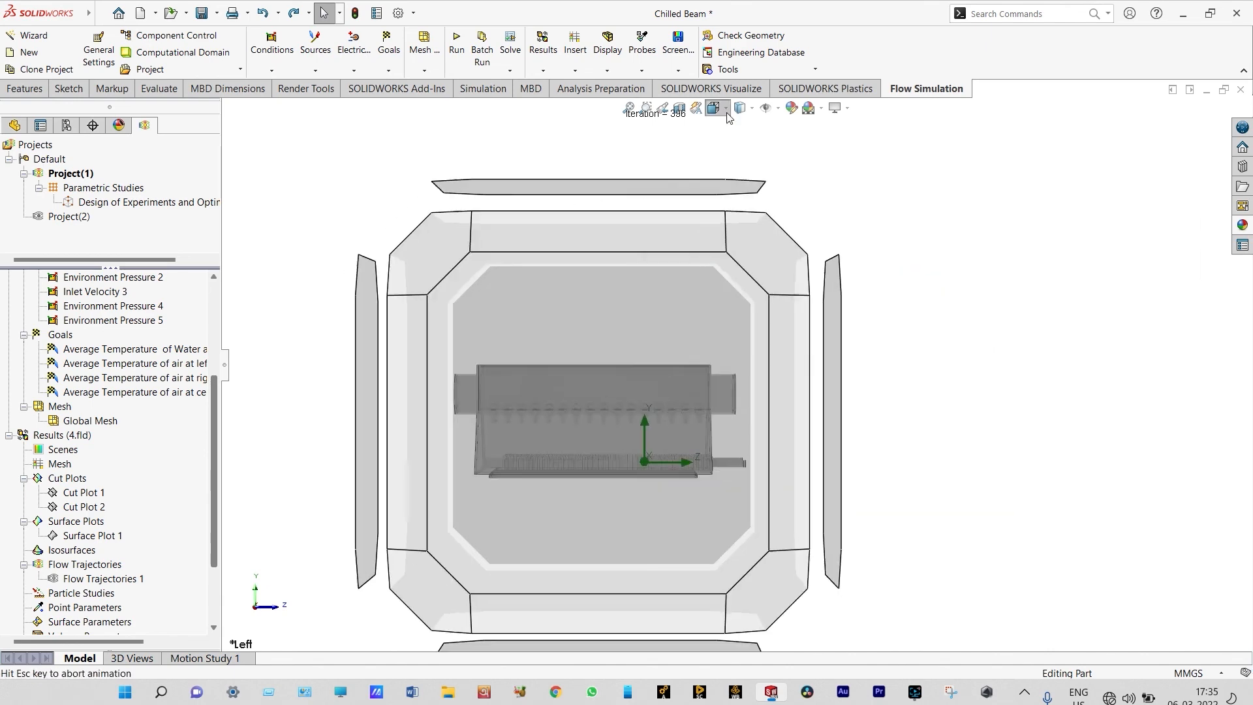
click(785, 145)
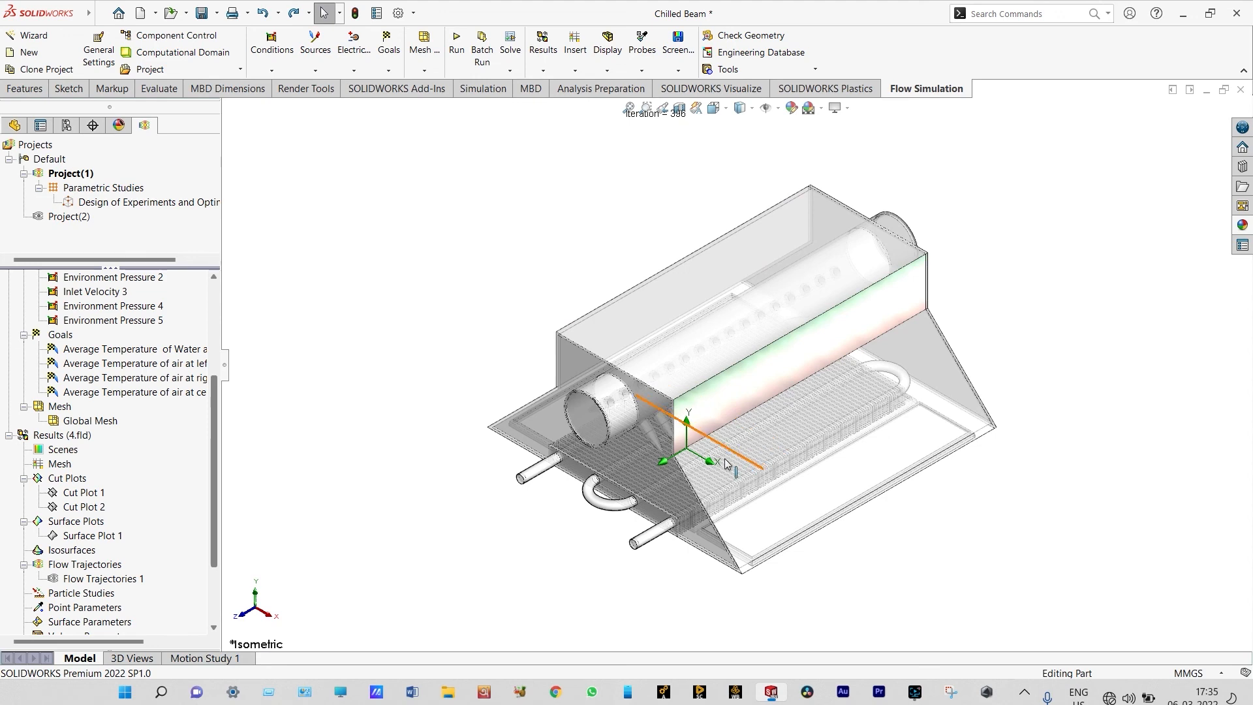
scroll(585, 506, down, 2)
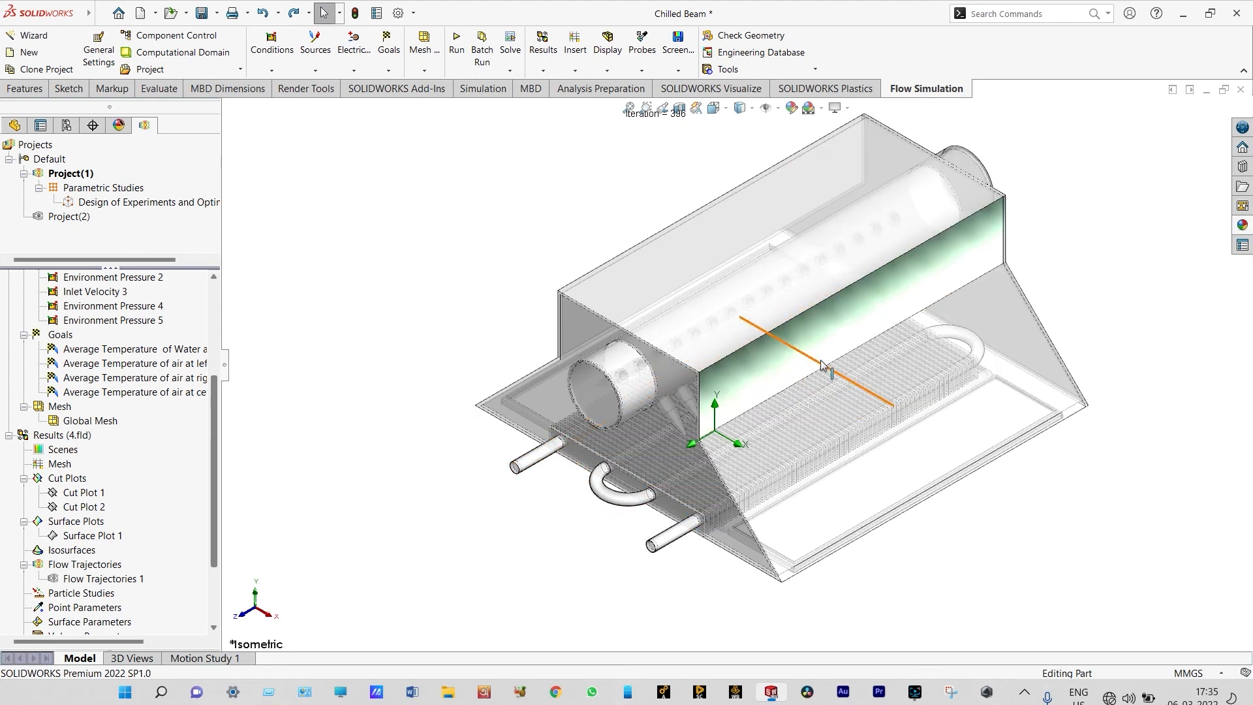
scroll(746, 372, down, 2)
scroll(747, 372, up, 2)
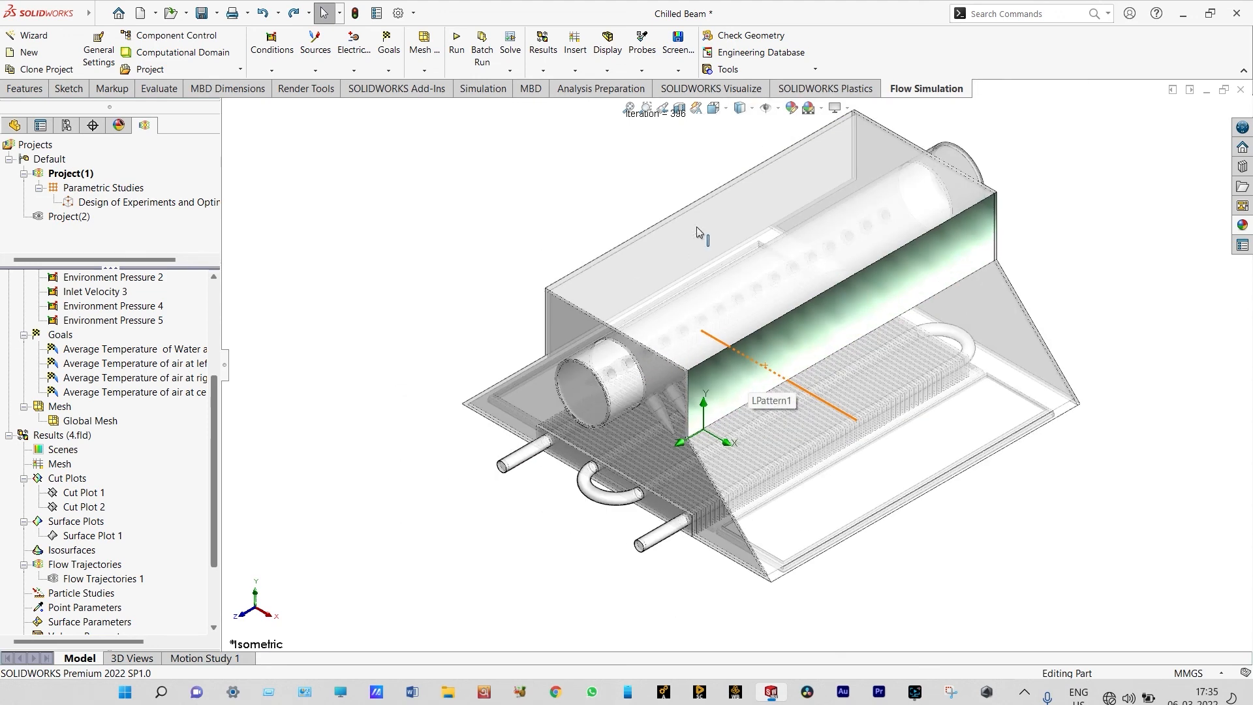
click(713, 108)
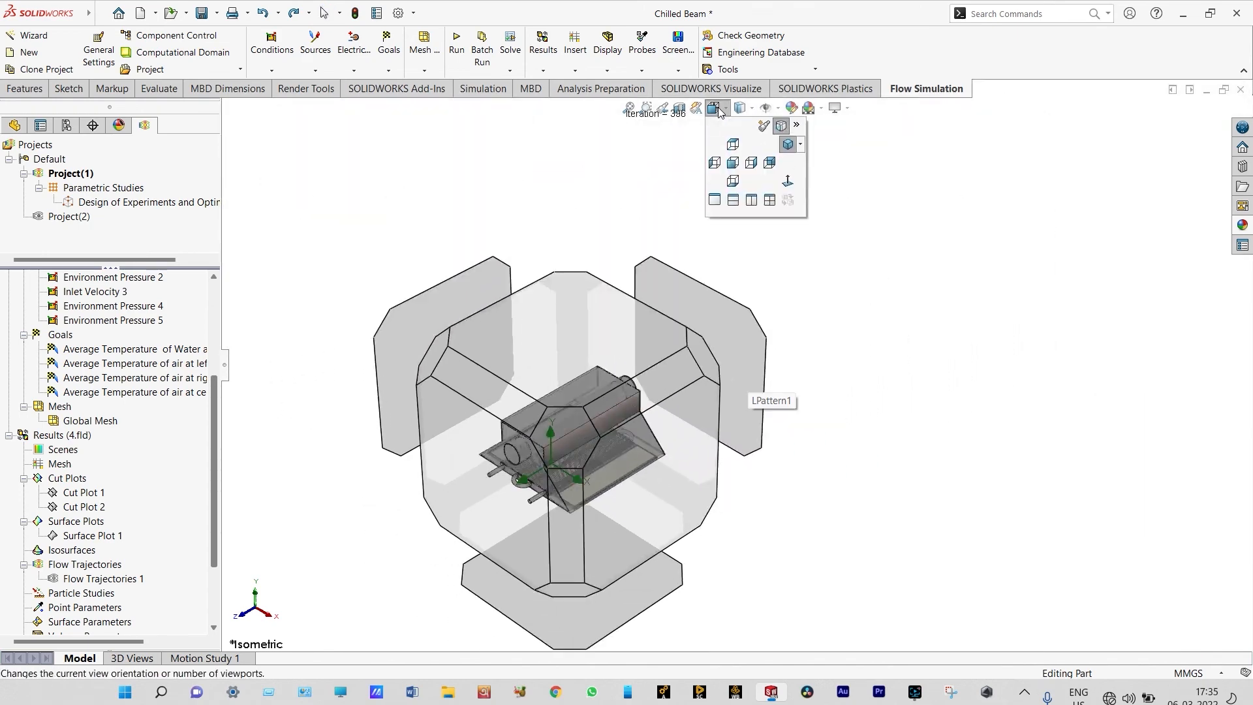
click(786, 145)
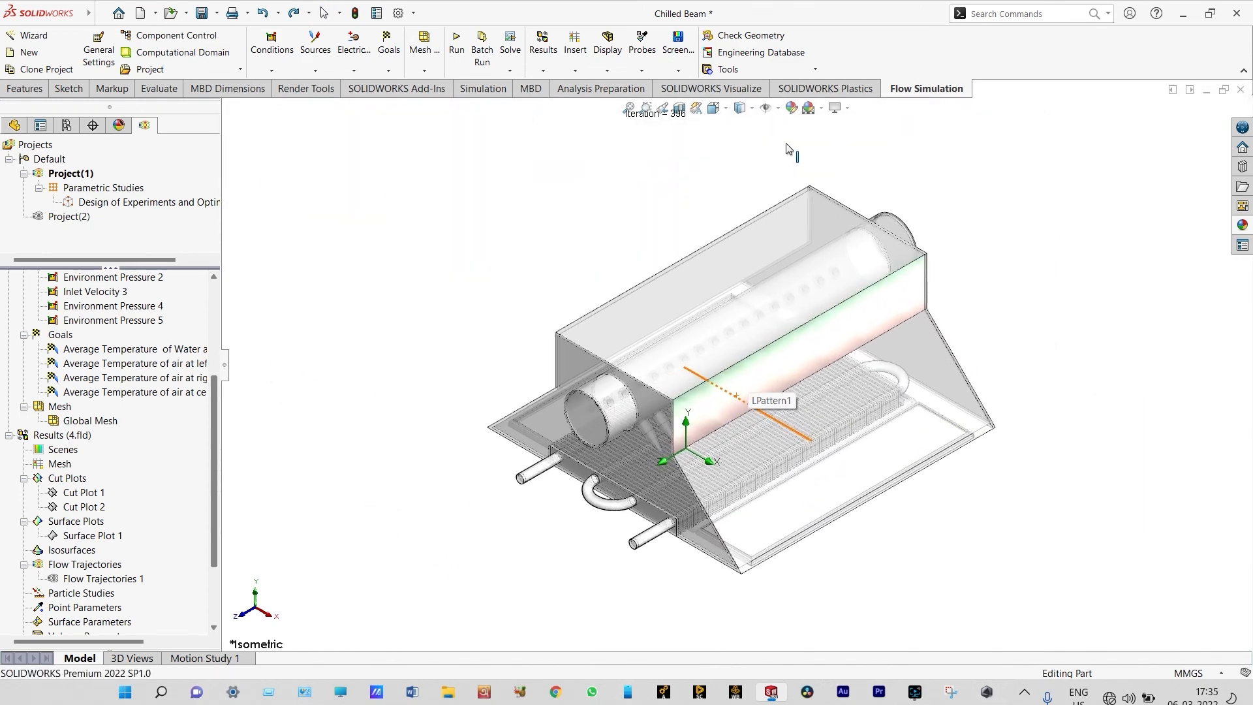
Insert a surface plot covering all faces with Temperature (Fluid) contours
right_click(92, 525)
click(114, 536)
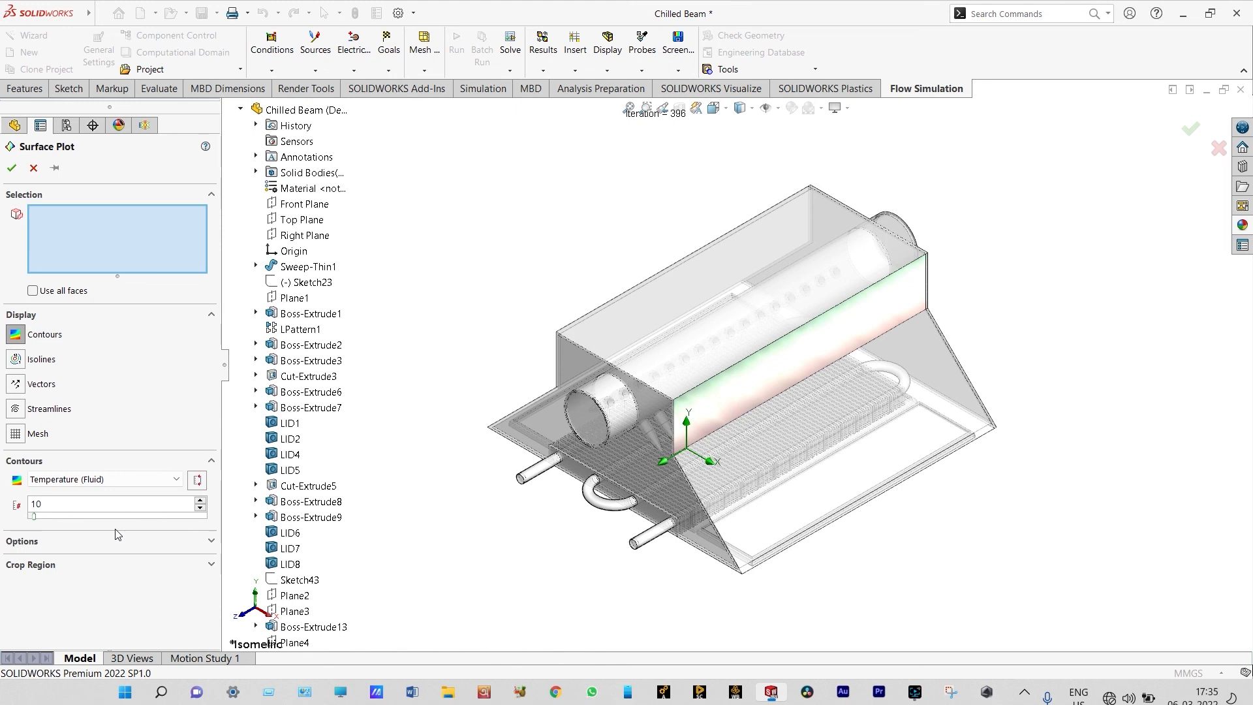
click(33, 291)
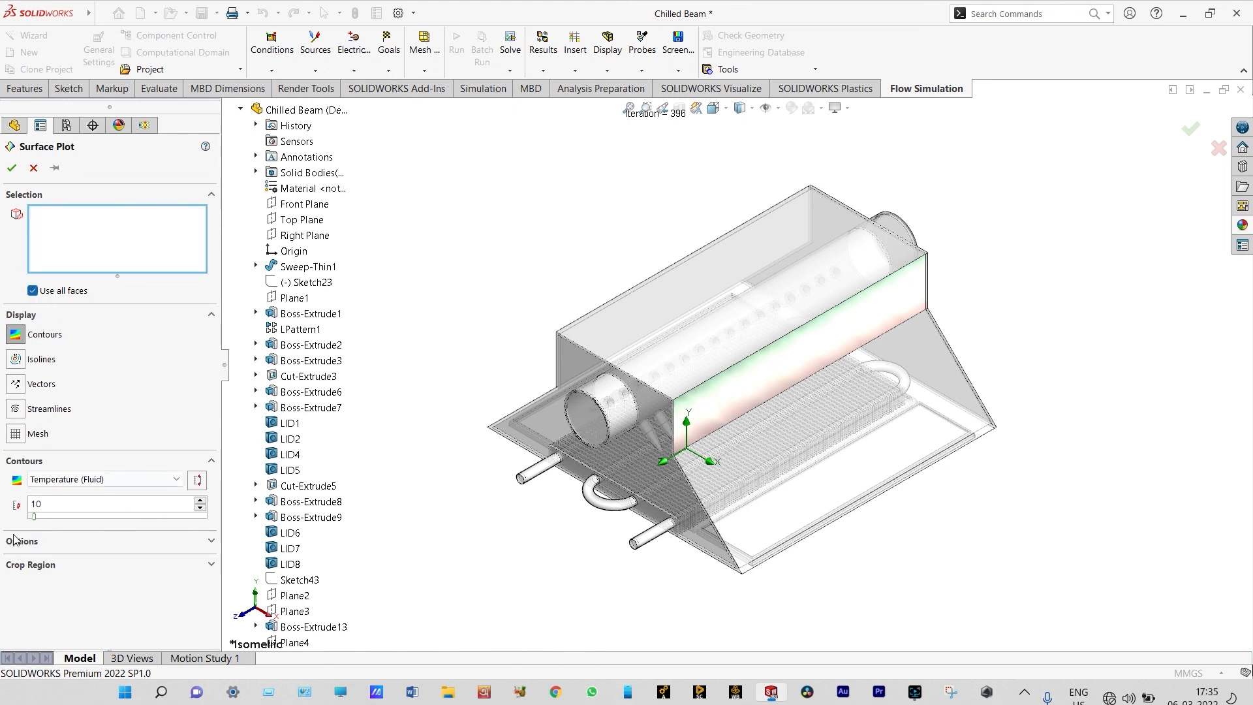
click(12, 169)
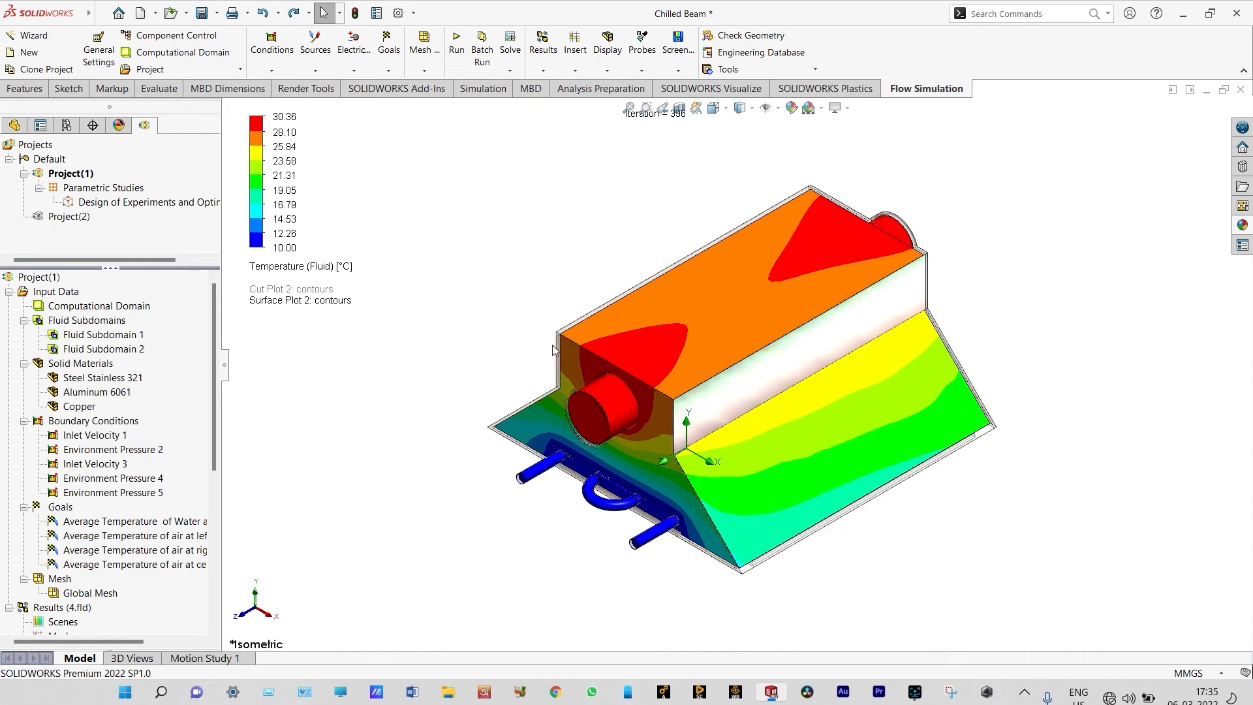
Rotate the model to examine the surface temperatures from the opposite side and the pipe end
right_click(397, 523)
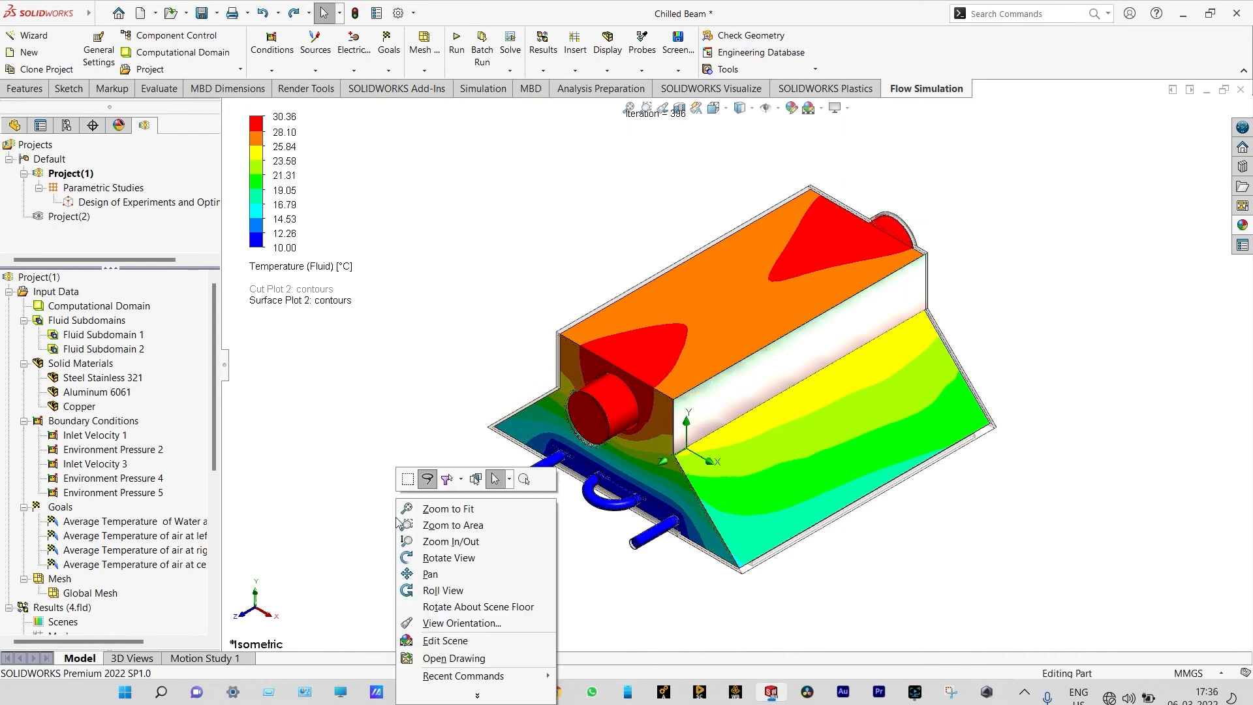
click(434, 552)
mouse_move(433, 536)
mouse_down()
mouse_move(515, 559)
mouse_move(526, 593)
mouse_move(506, 581)
mouse_move(547, 553)
mouse_move(506, 509)
mouse_move(538, 543)
mouse_move(985, 285)
mouse_move(962, 325)
mouse_move(997, 297)
mouse_move(957, 331)
mouse_move(979, 298)
mouse_move(969, 330)
mouse_move(909, 335)
mouse_move(896, 354)
mouse_up()
scroll(987, 302, down, 3)
middle_drag(967, 301, 1052, 263)
scroll(1051, 263, up, 2)
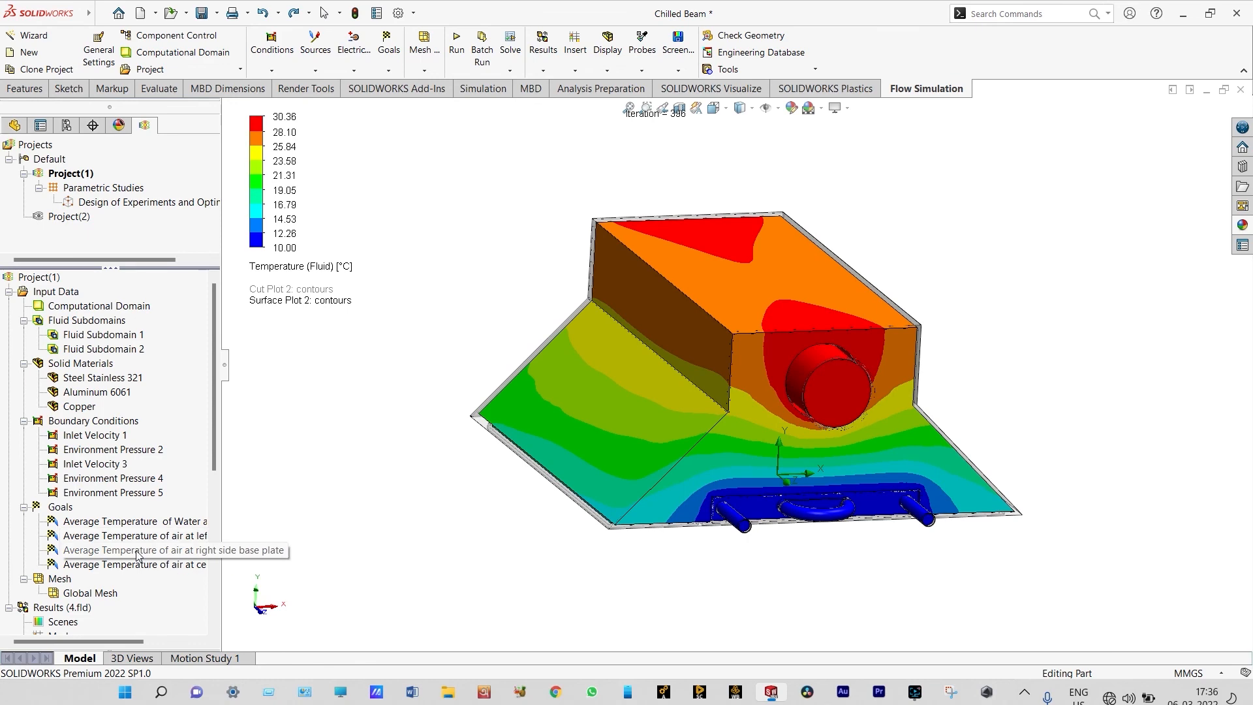
Clear and hide Surface Plot 2
scroll(104, 522, down, 6)
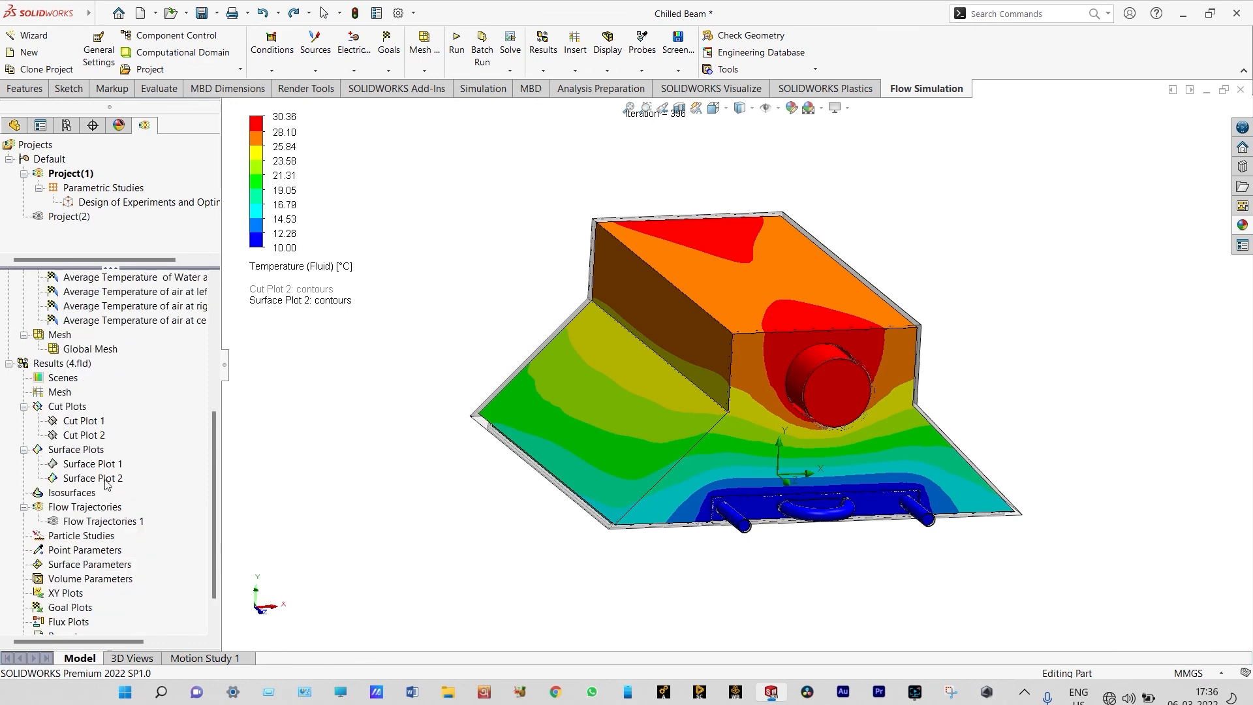
right_click(106, 483)
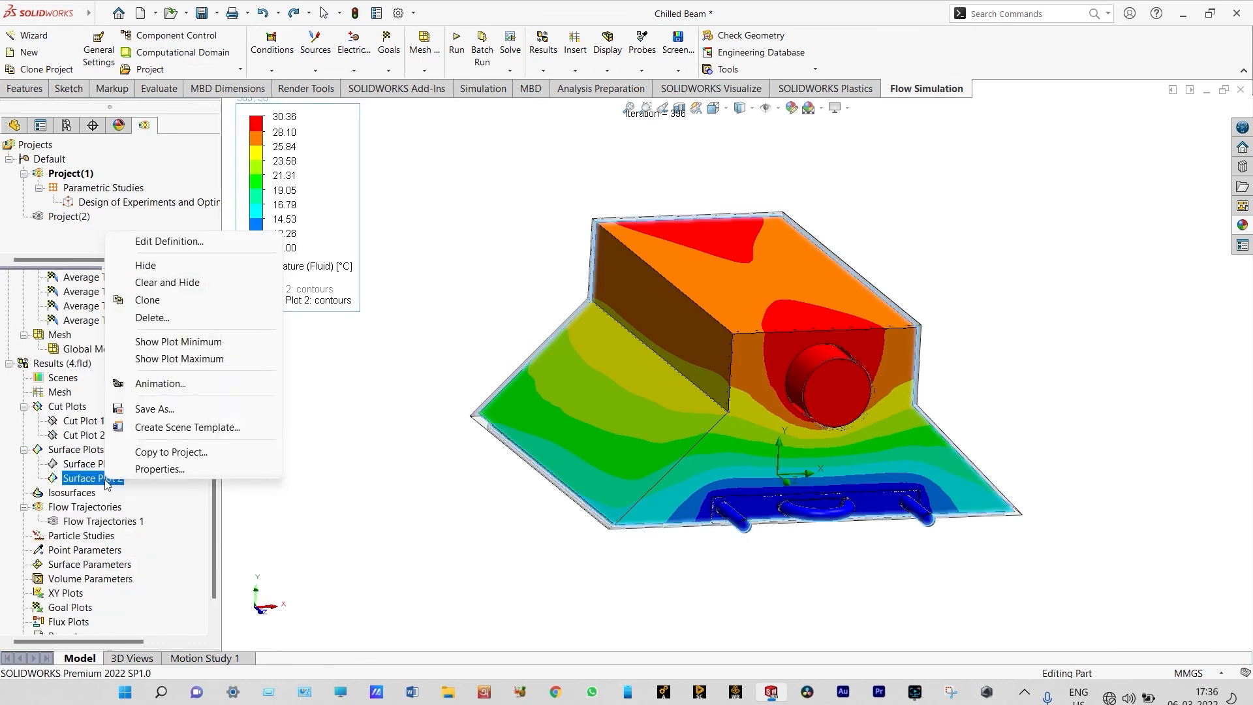
click(171, 291)
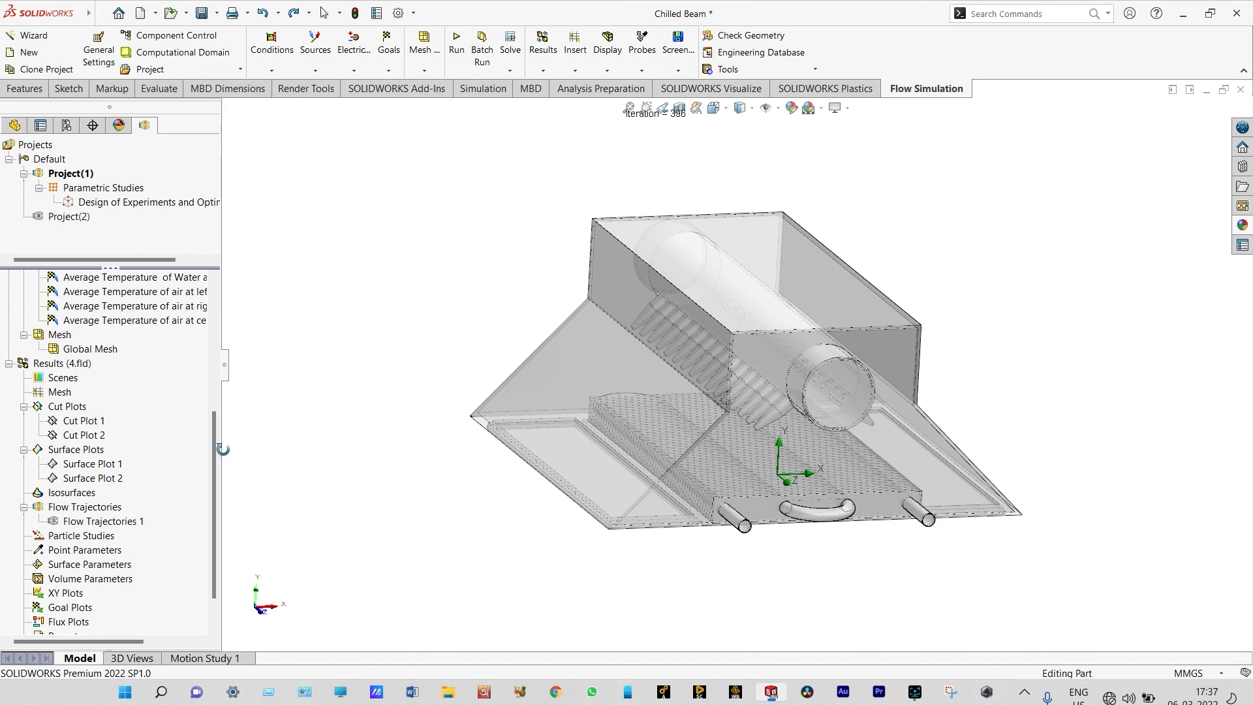
Section the model and start a new flow trajectories plot from the duct's end lid, the duct's inner surface and the casing wall
click(679, 107)
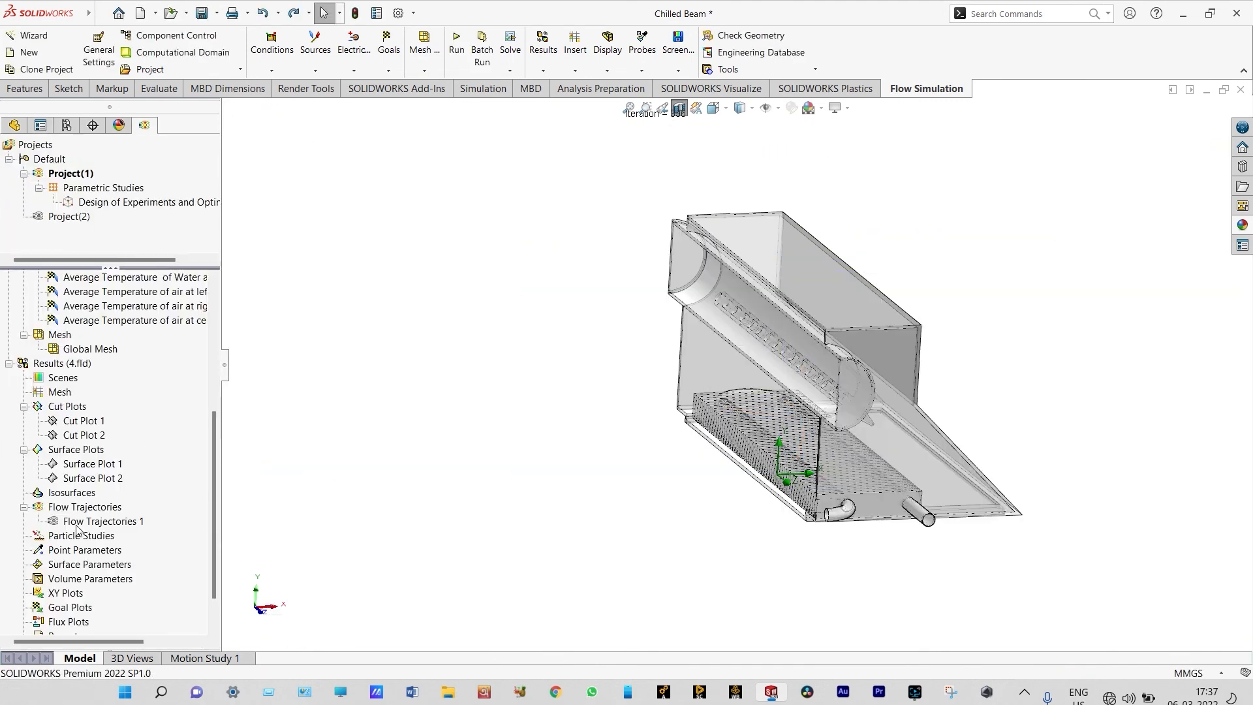
right_click(85, 513)
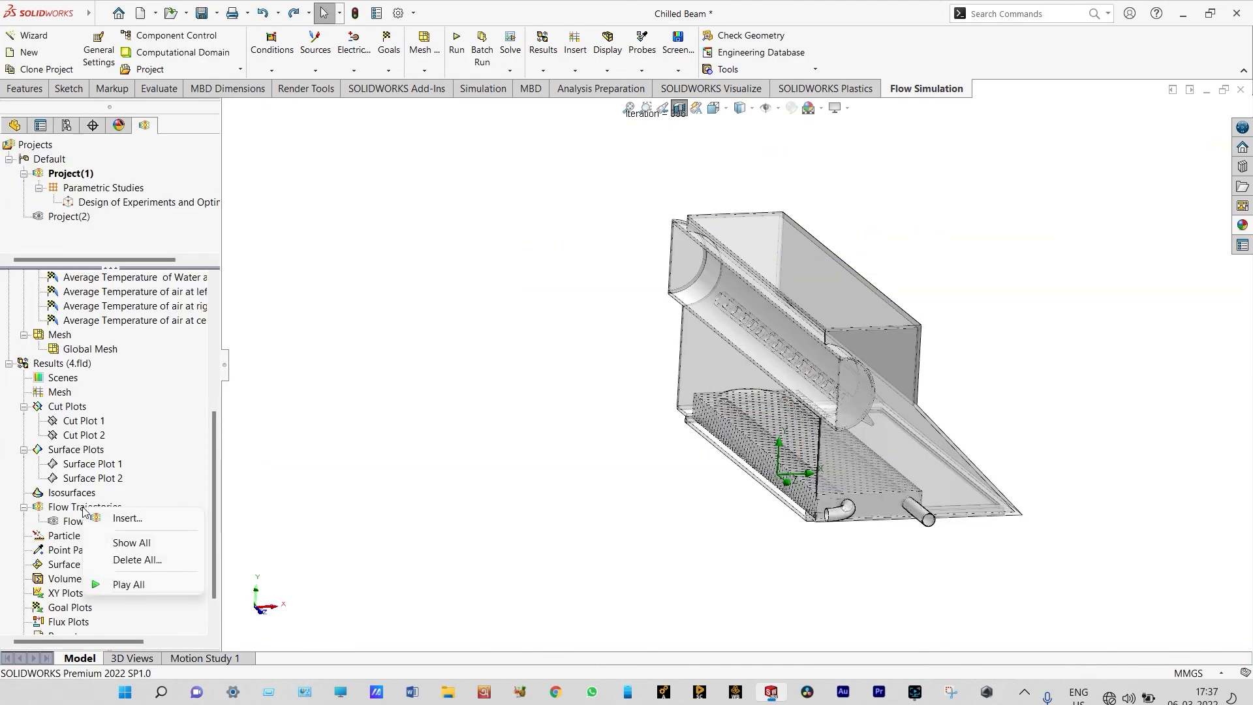
click(109, 517)
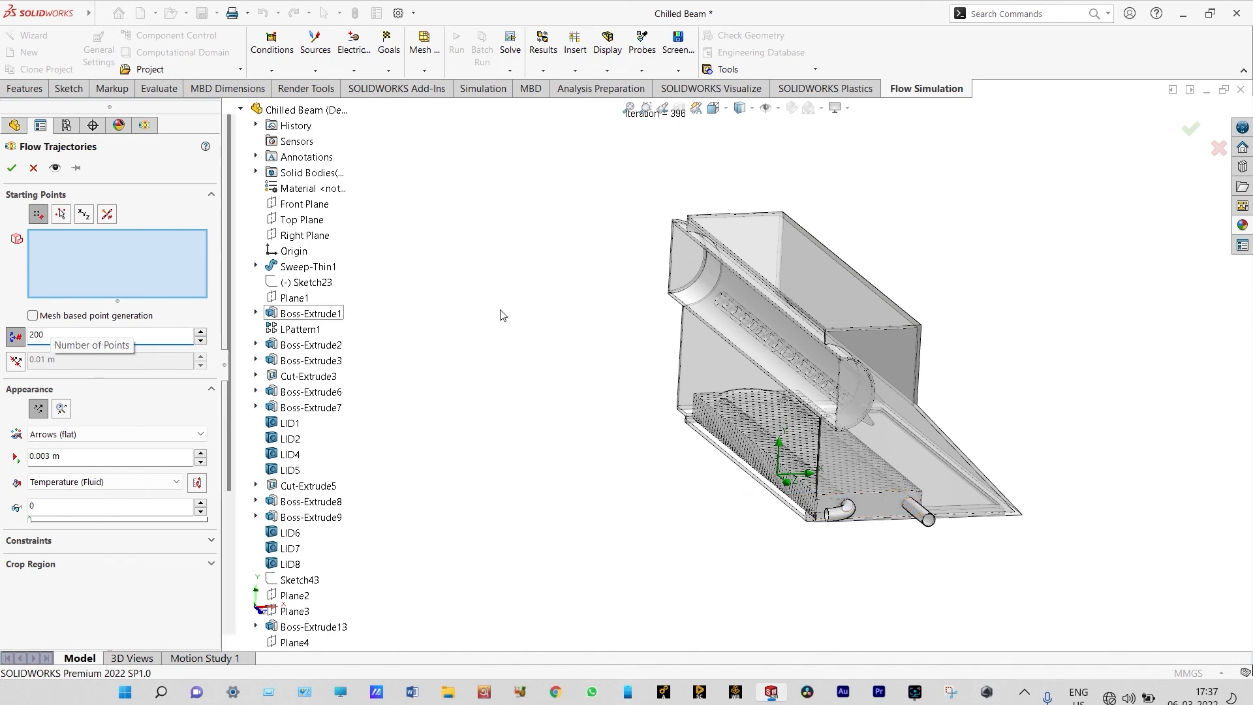
click(688, 260)
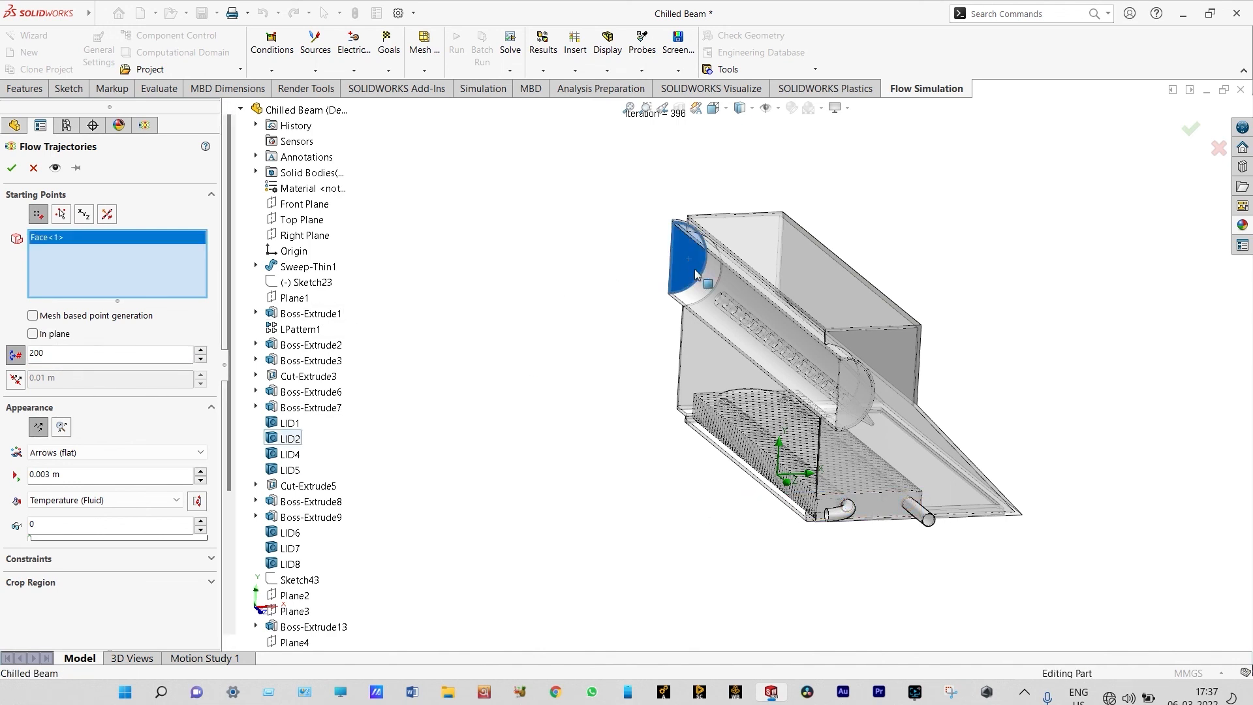
click(710, 308)
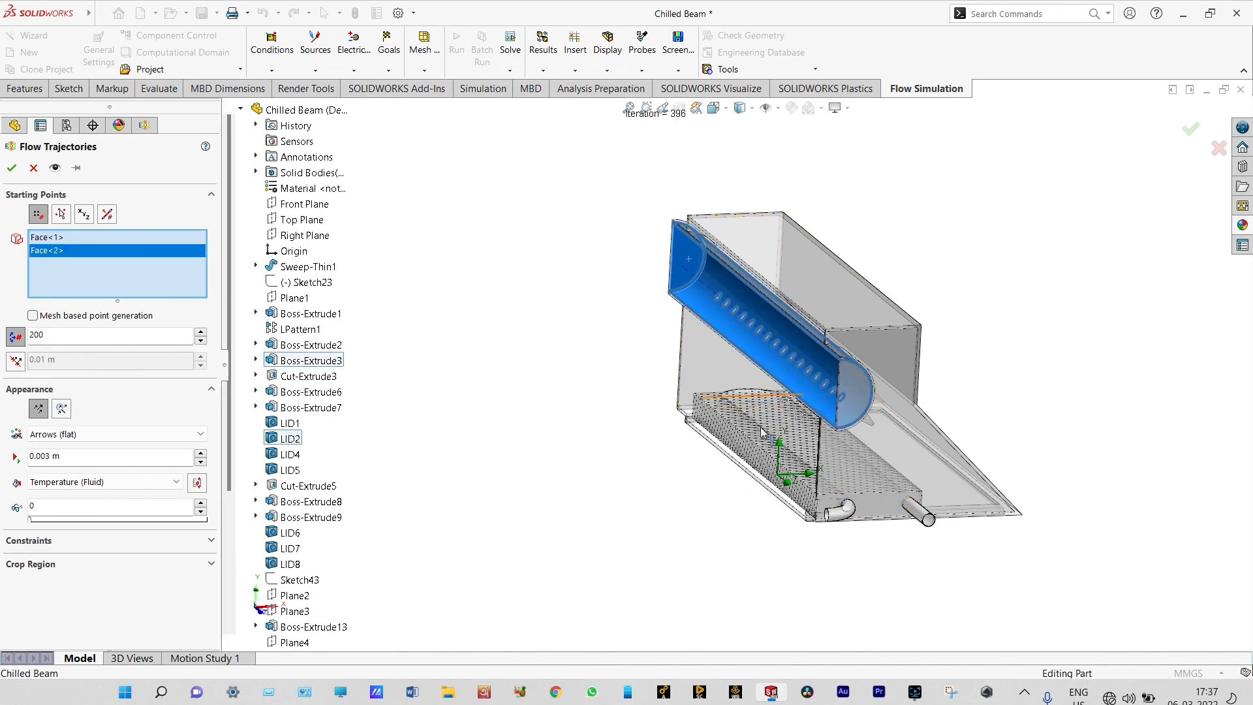
click(707, 363)
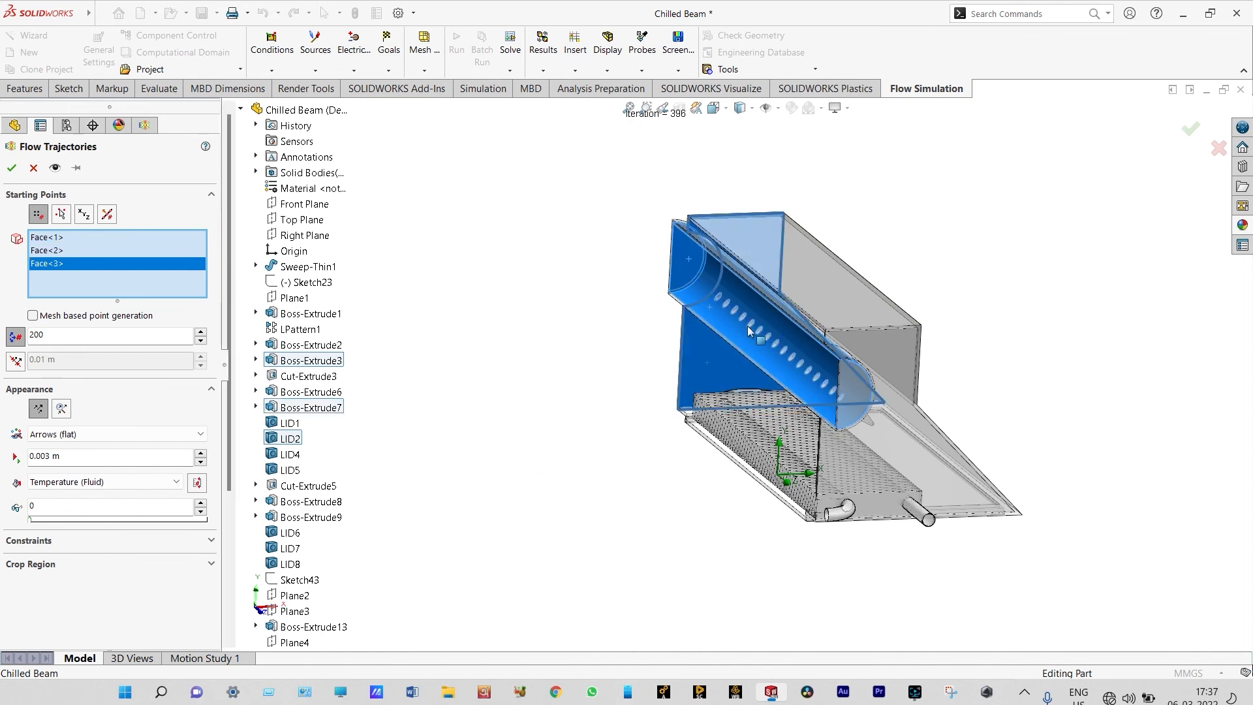
Add LID5 and the water coil's return bend to the starting points and create the flow trajectories with 200 points
right_click(547, 409)
mouse_move(620, 486)
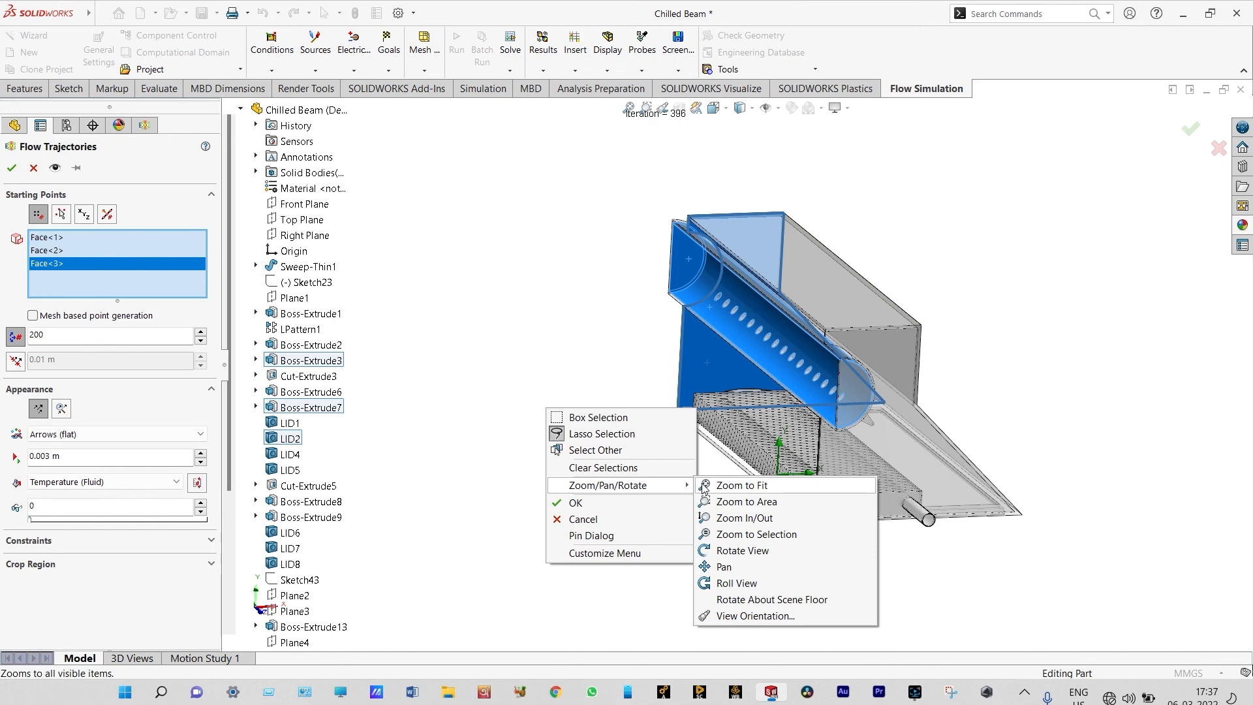
click(731, 550)
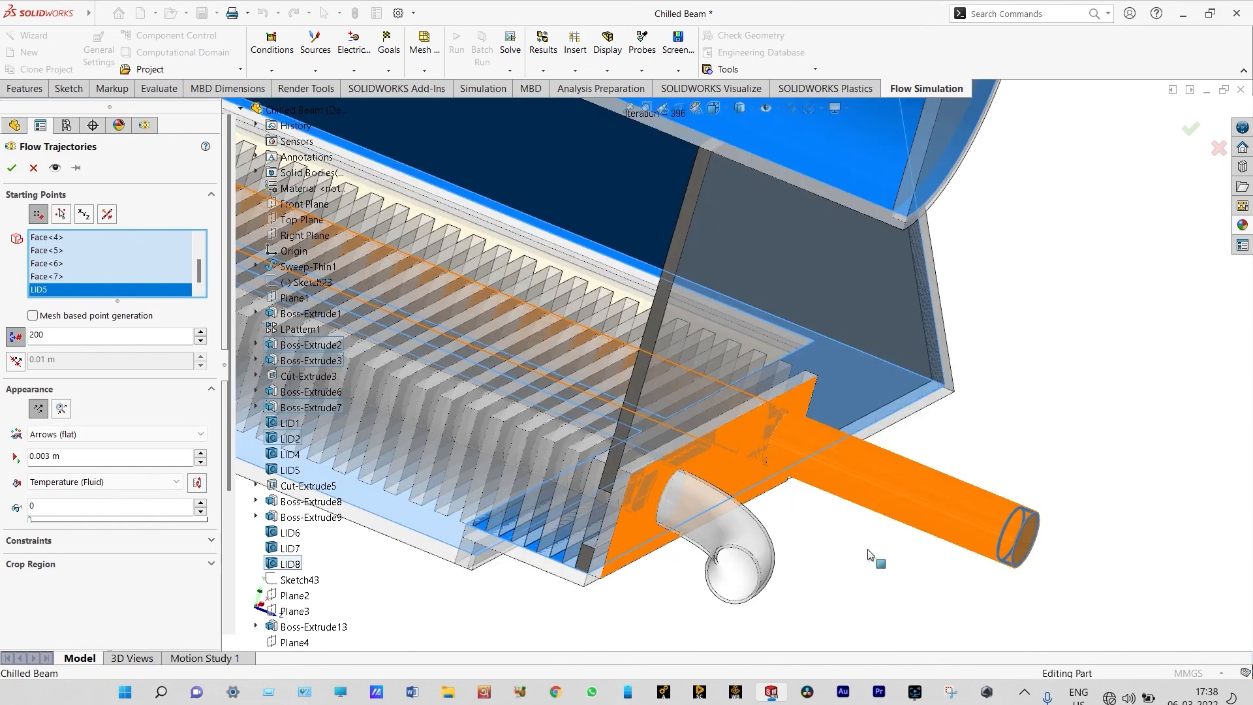
click(744, 507)
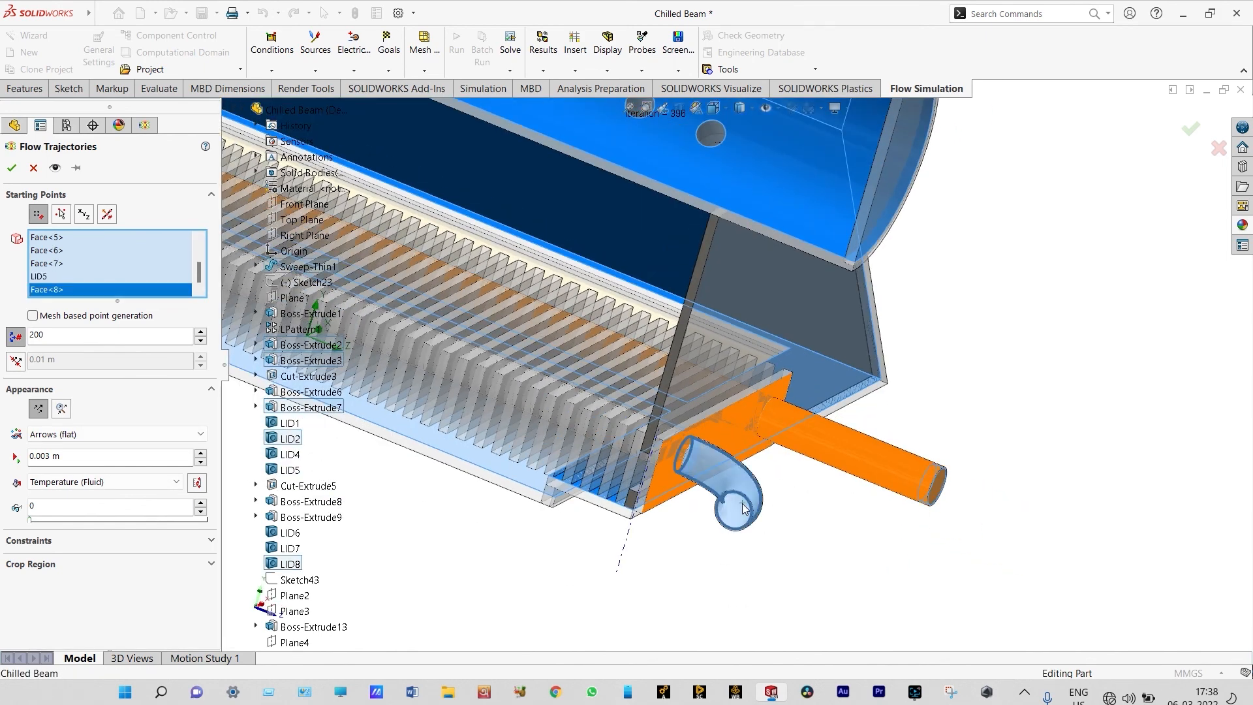
scroll(744, 508, up, 2)
scroll(744, 508, up, 6)
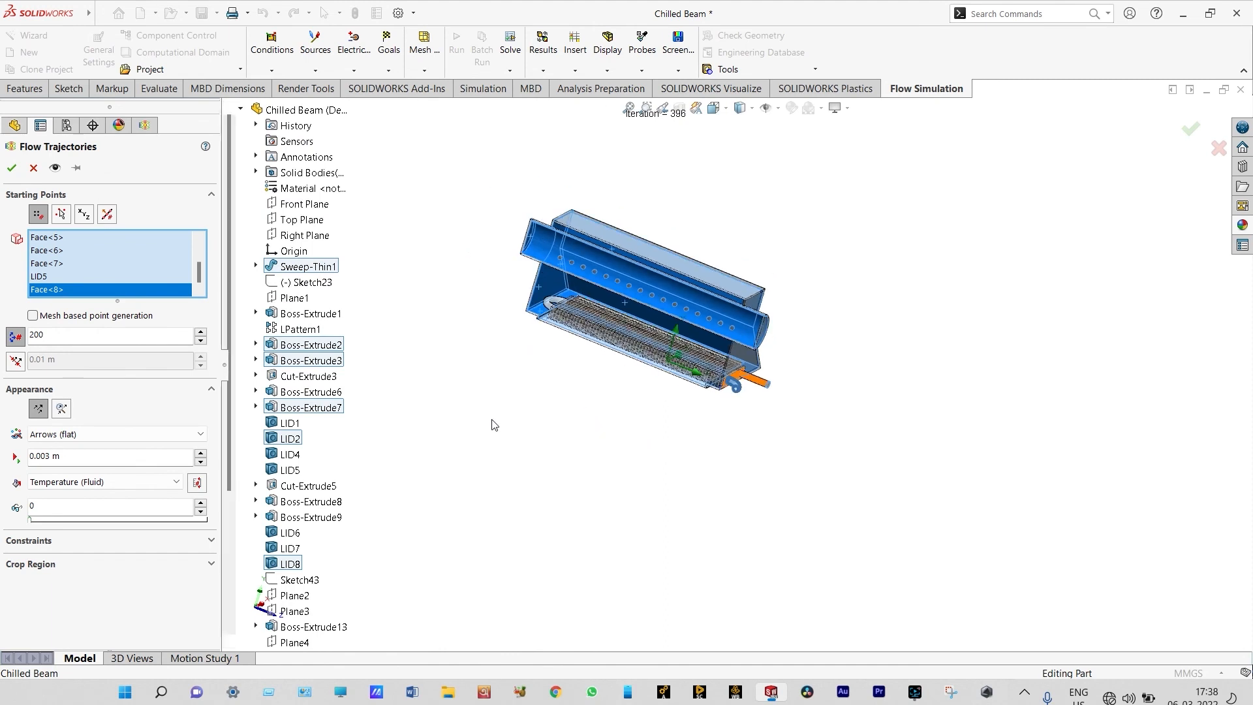
click(12, 168)
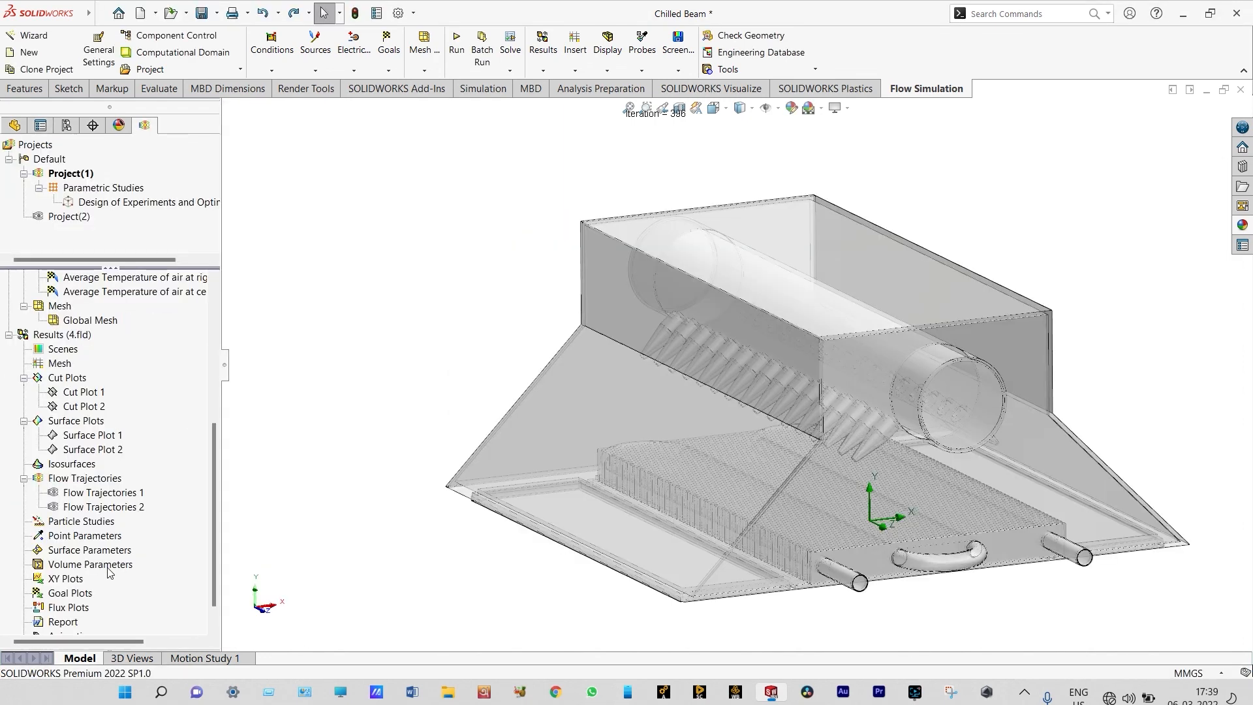
Play Flow Trajectories 2 and examine the air and water flow temperatures in the Front view, then hide the plot
right_click(140, 513)
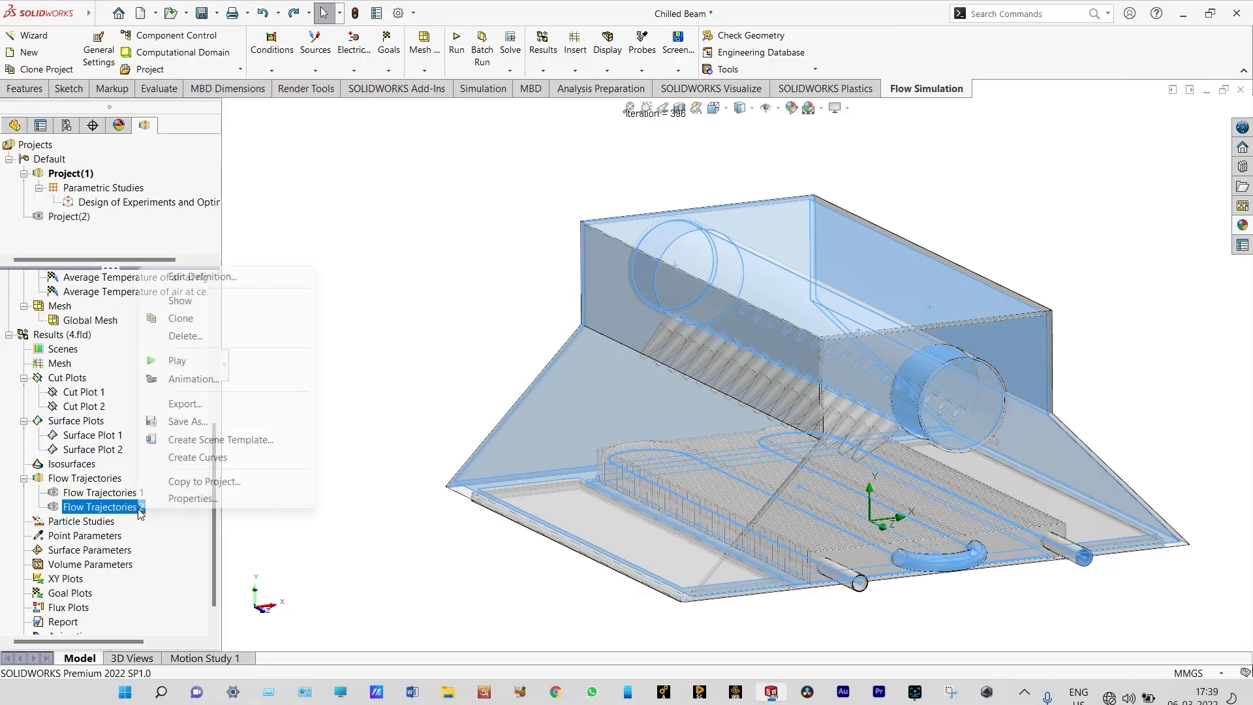
click(204, 364)
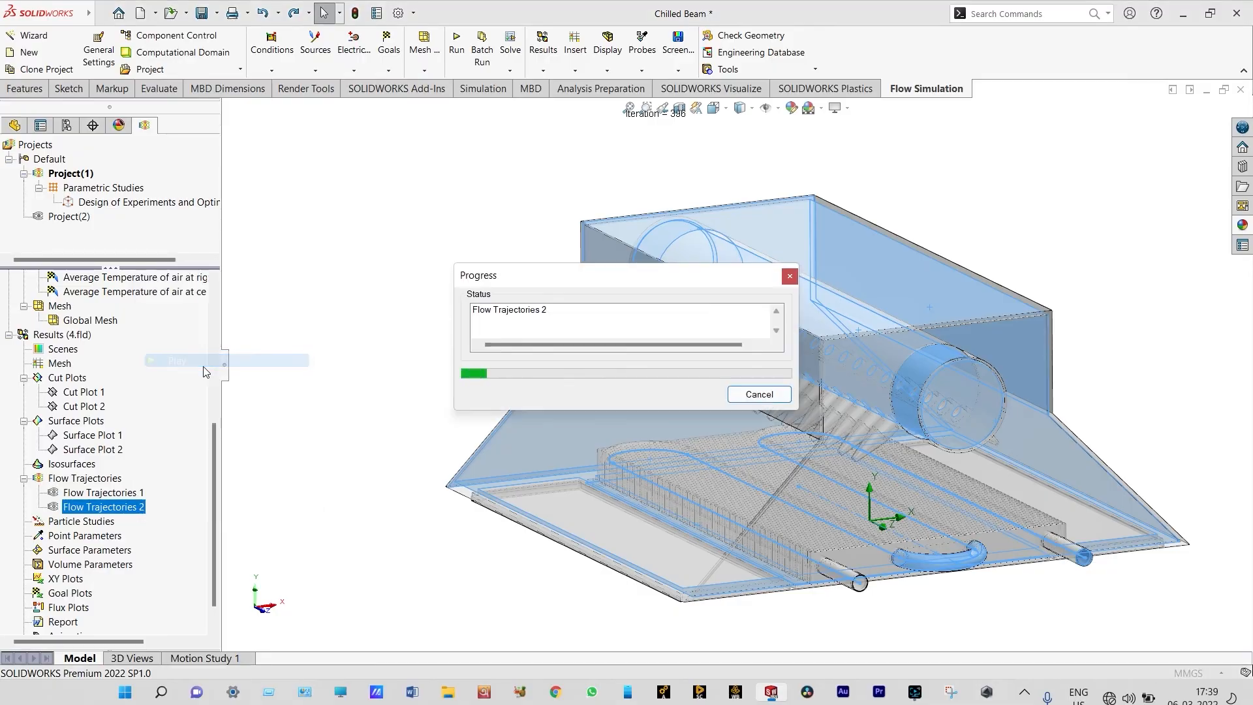
scroll(843, 366, down, 2)
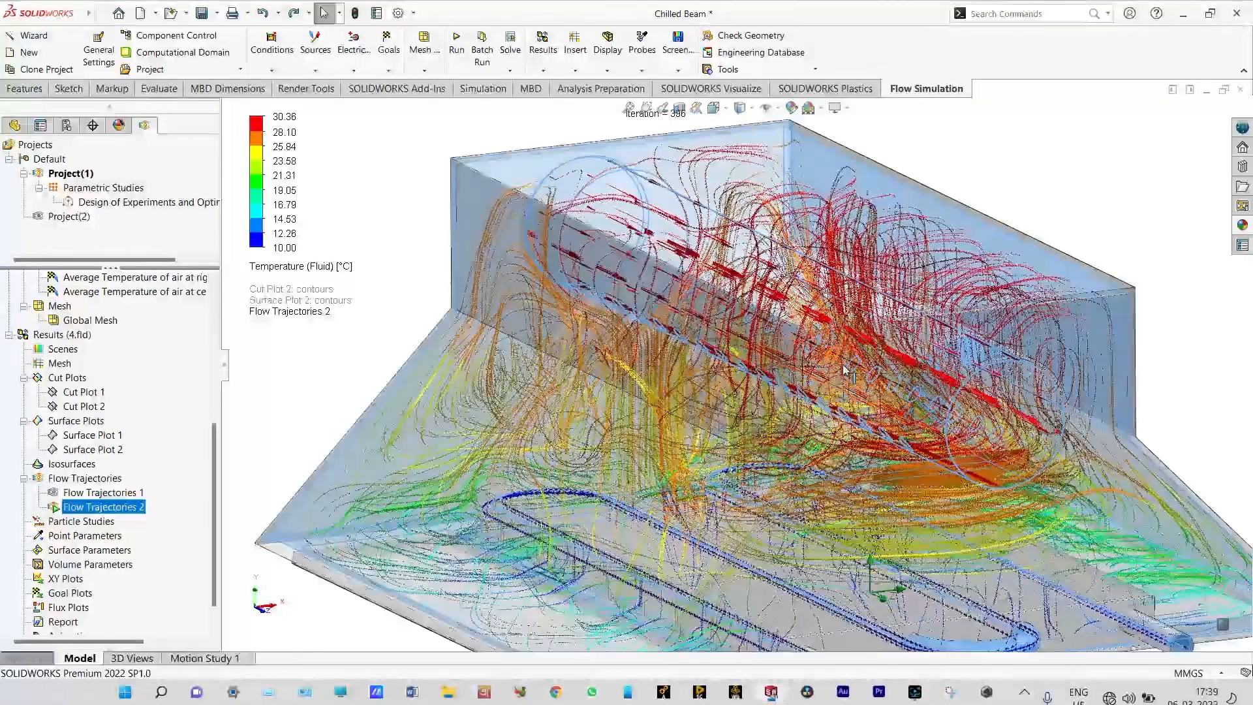
scroll(844, 369, up, 2)
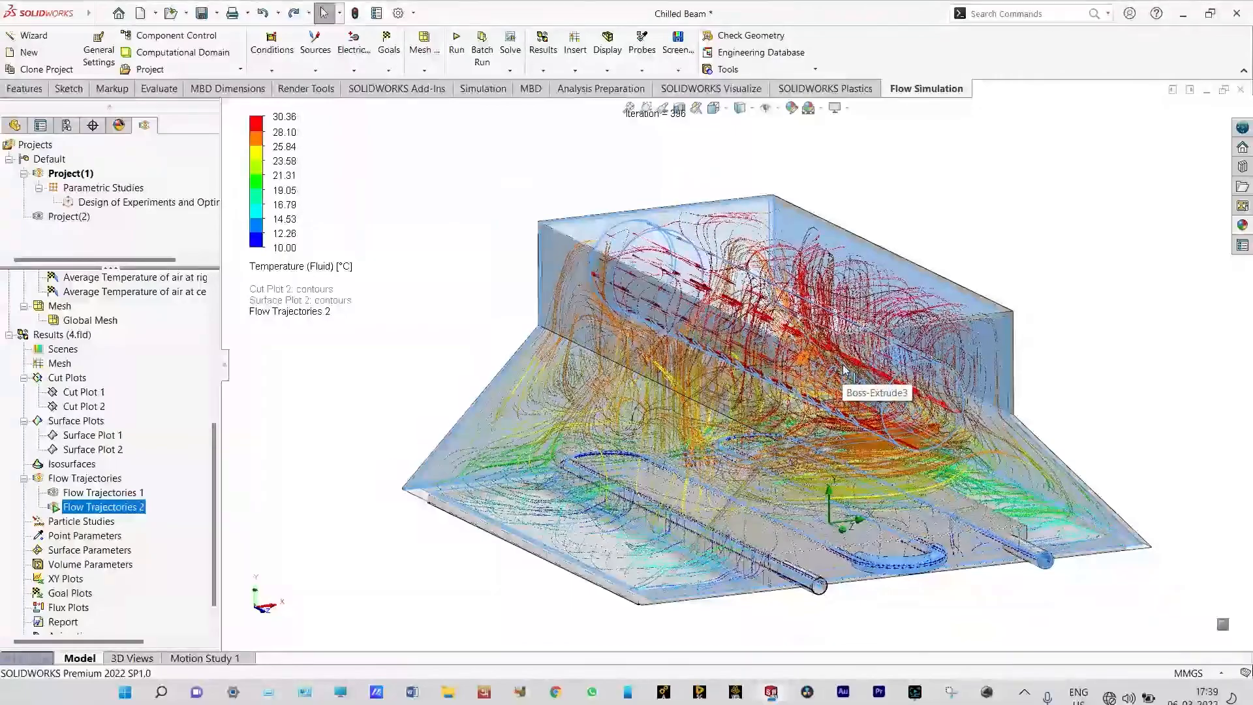
click(712, 111)
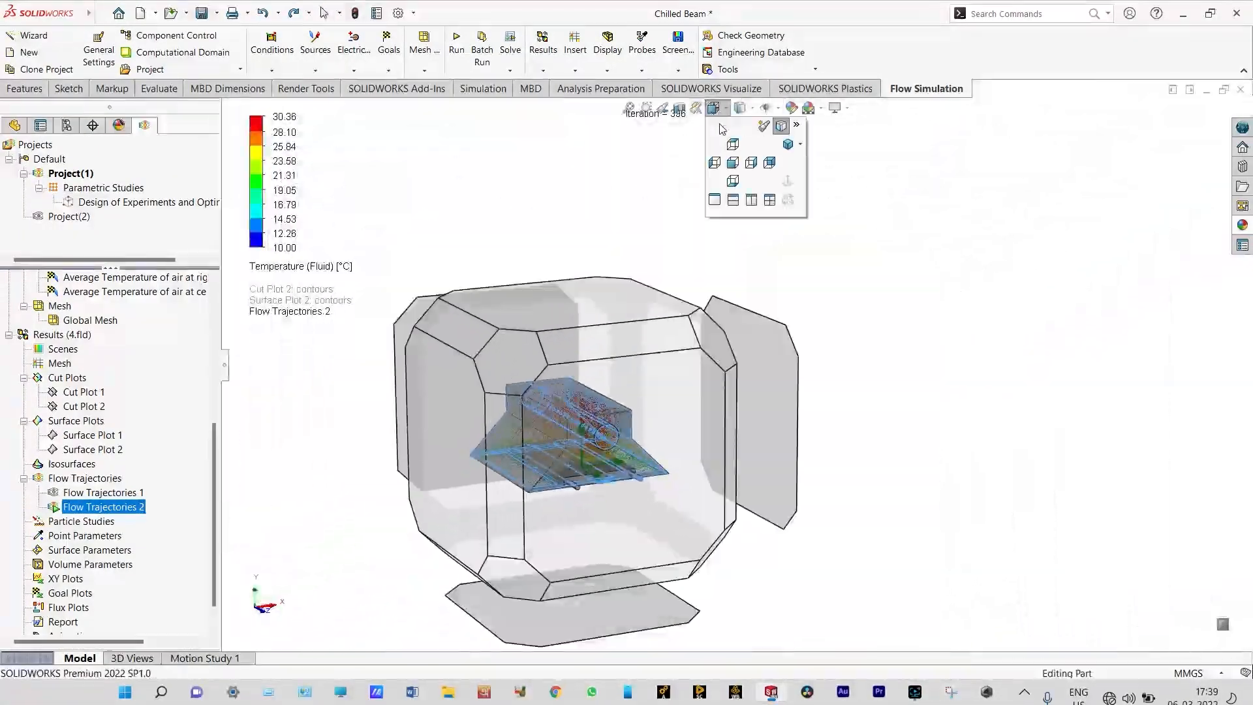
click(737, 167)
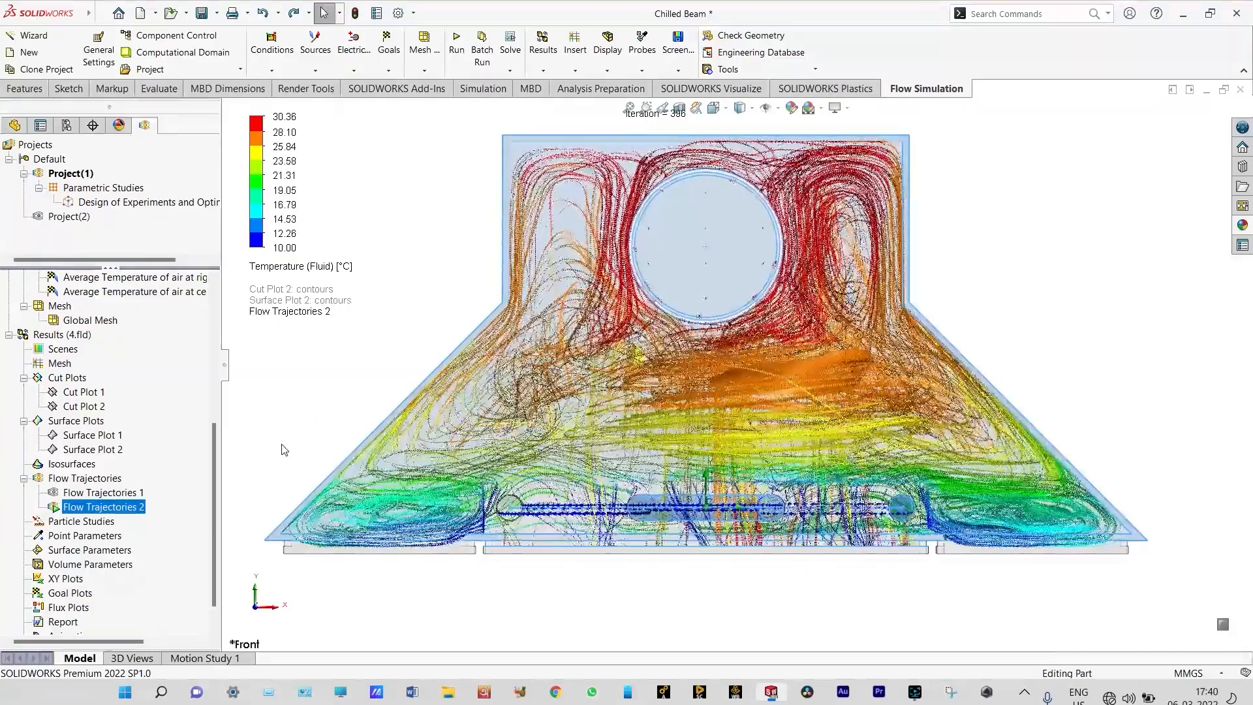
right_click(139, 509)
click(209, 301)
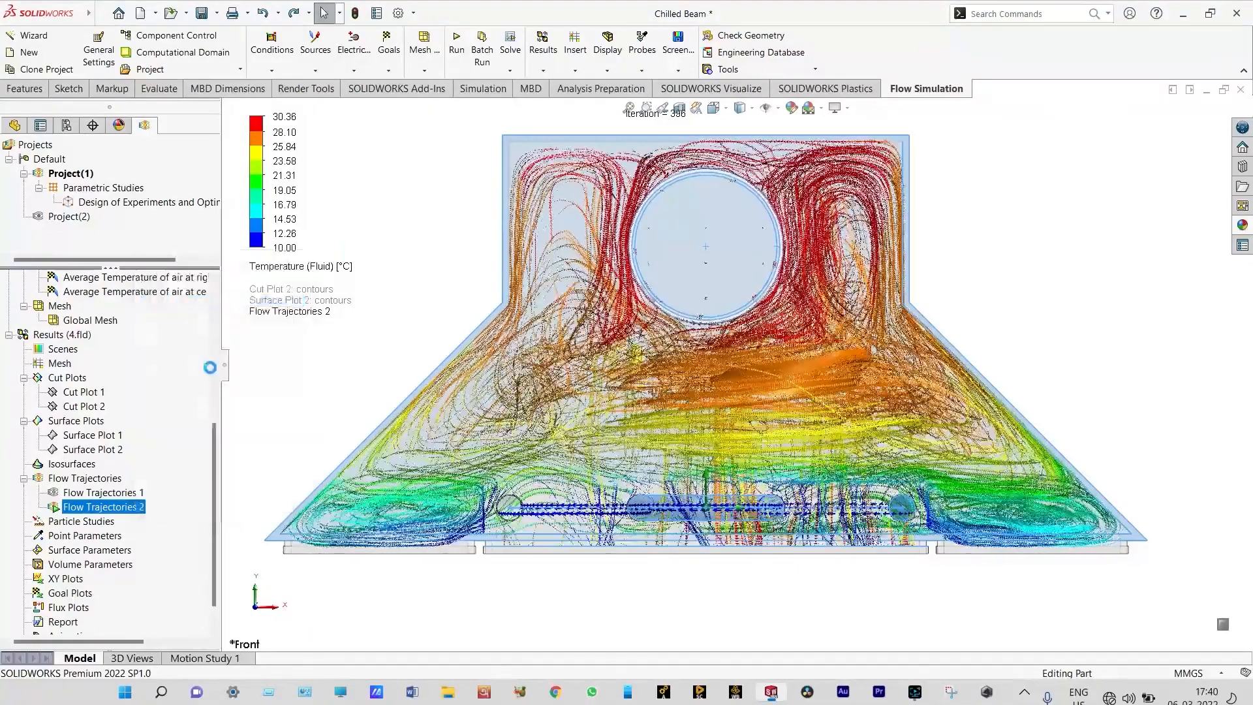
Redefine Flow Trajectories 2 as dynamic trajectories drawn with Arrows, and play the animation
right_click(156, 503)
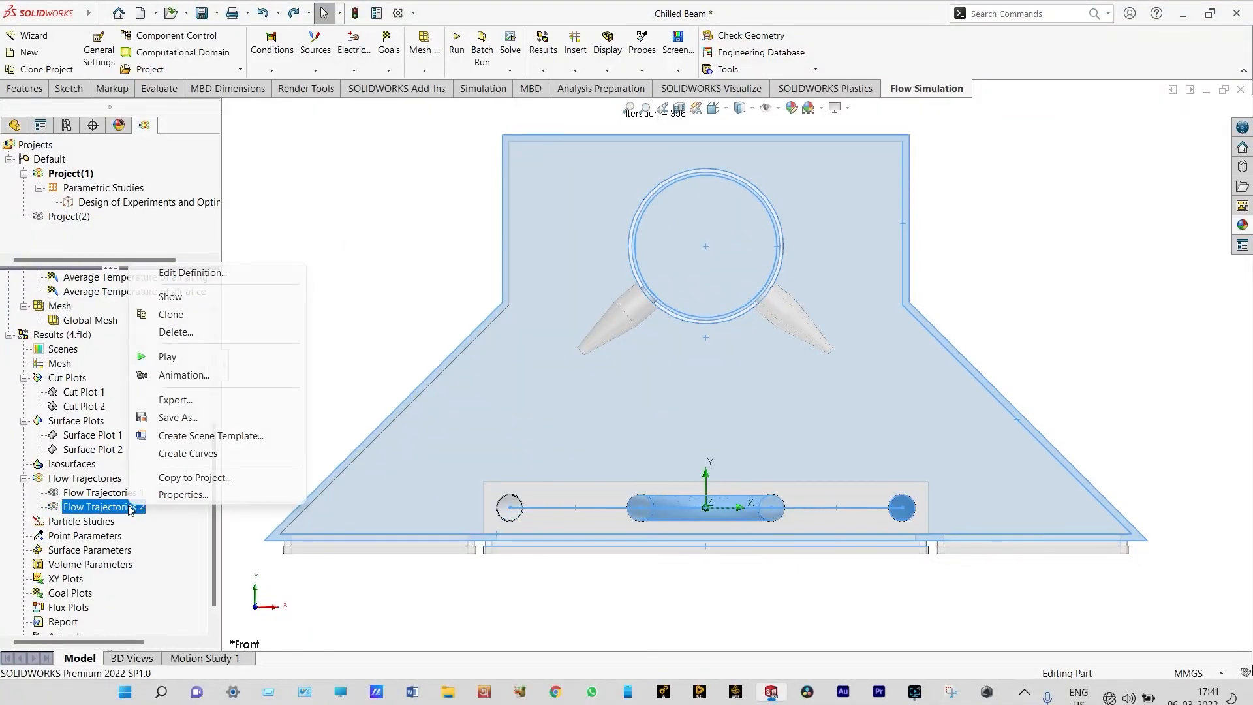
click(190, 273)
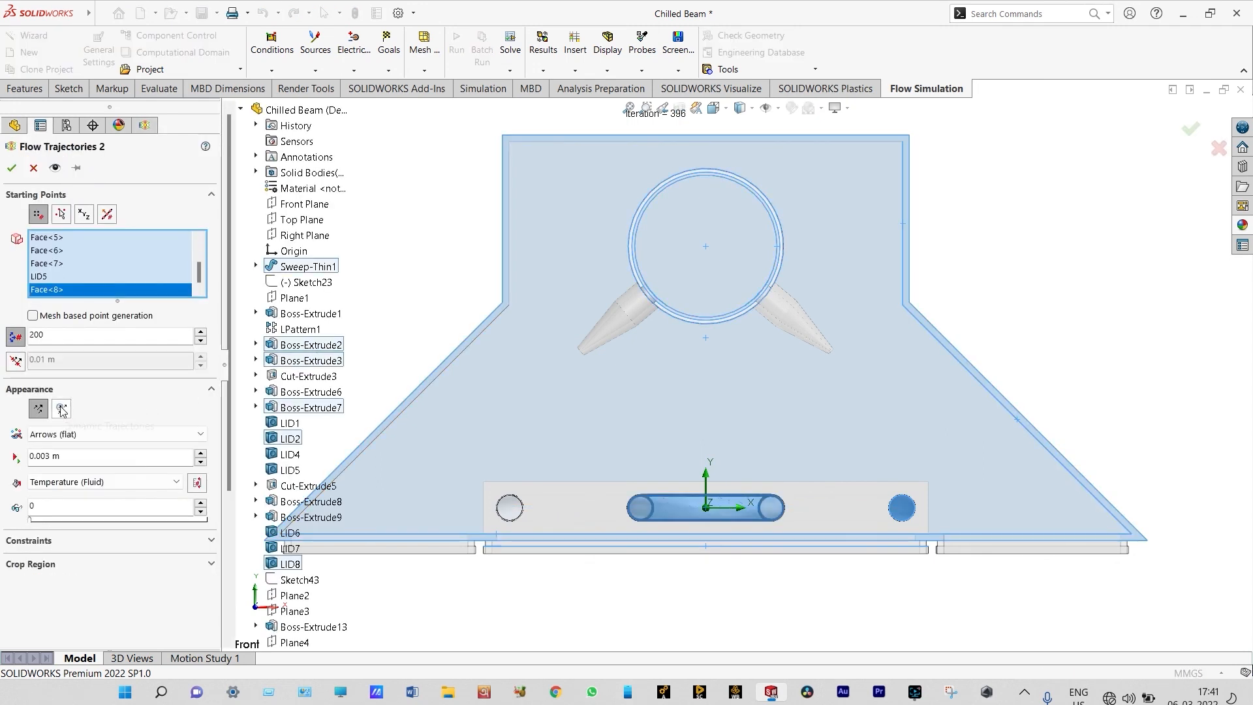
click(63, 409)
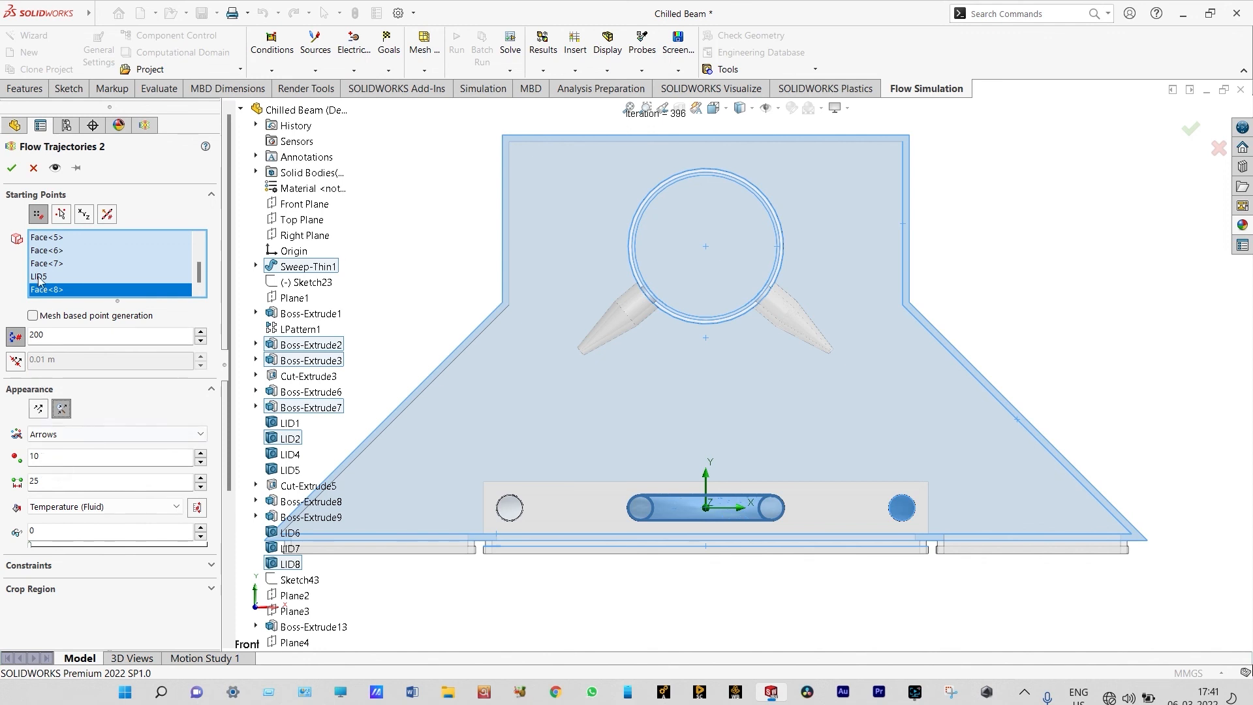
click(11, 168)
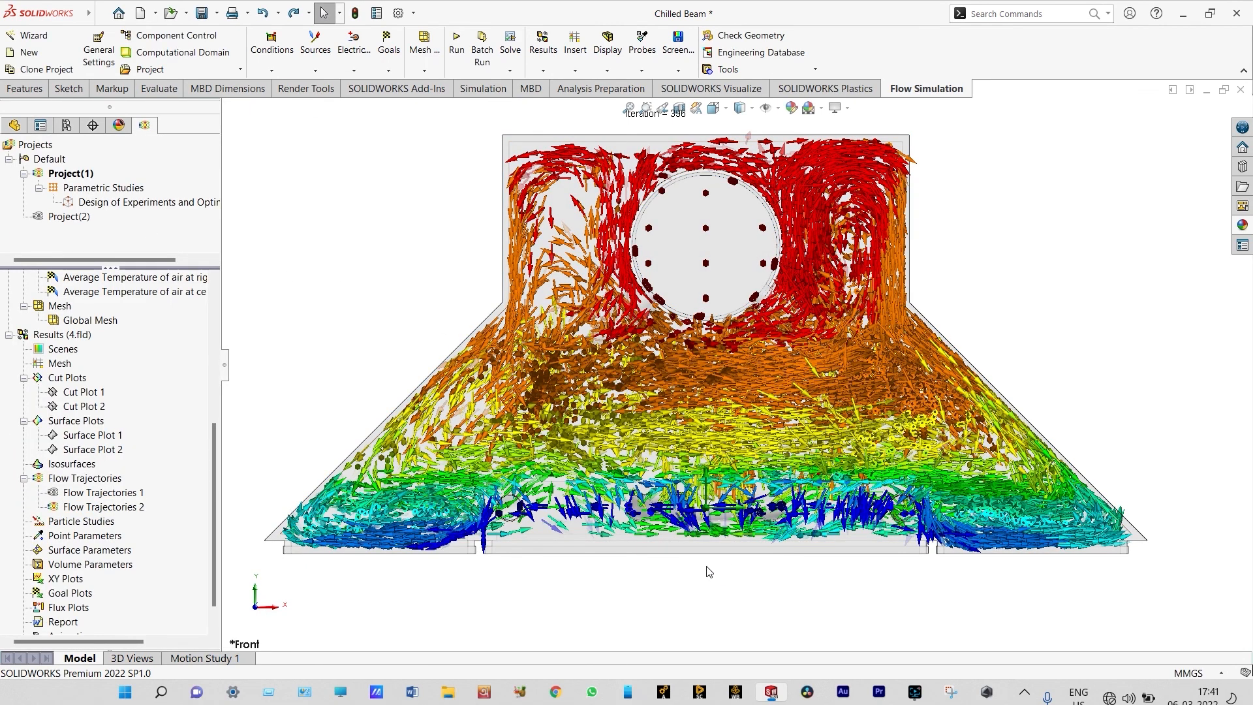
right_click(127, 508)
click(180, 342)
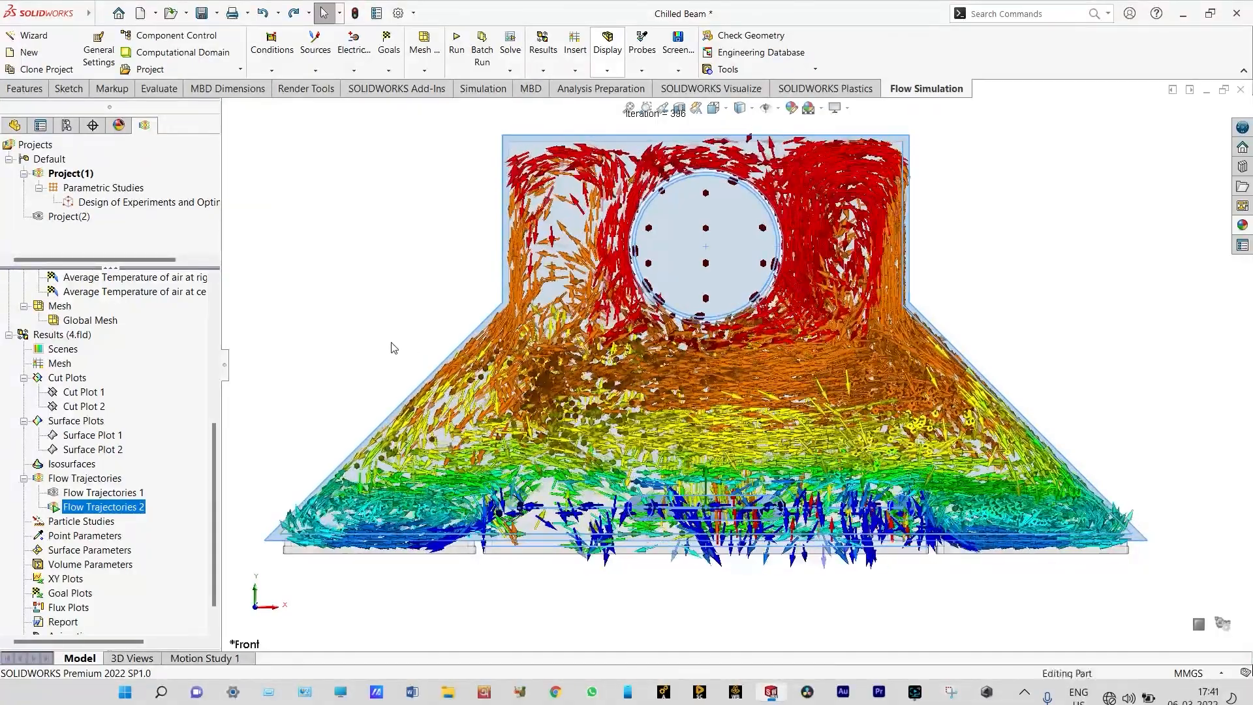
Show the arrow trajectories in the Isometric view with the outer casing body hidden, then clear and hide Flow Trajectories 2
right_click(391, 344)
click(385, 294)
click(746, 109)
click(727, 112)
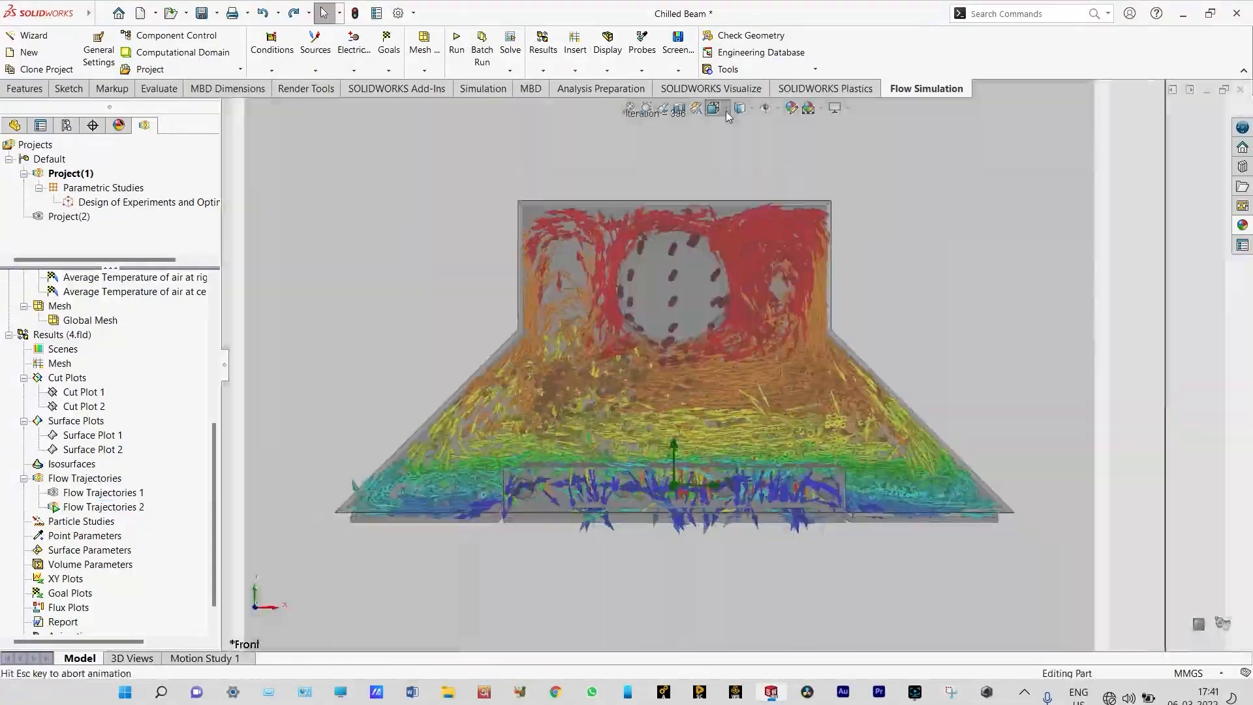
click(779, 124)
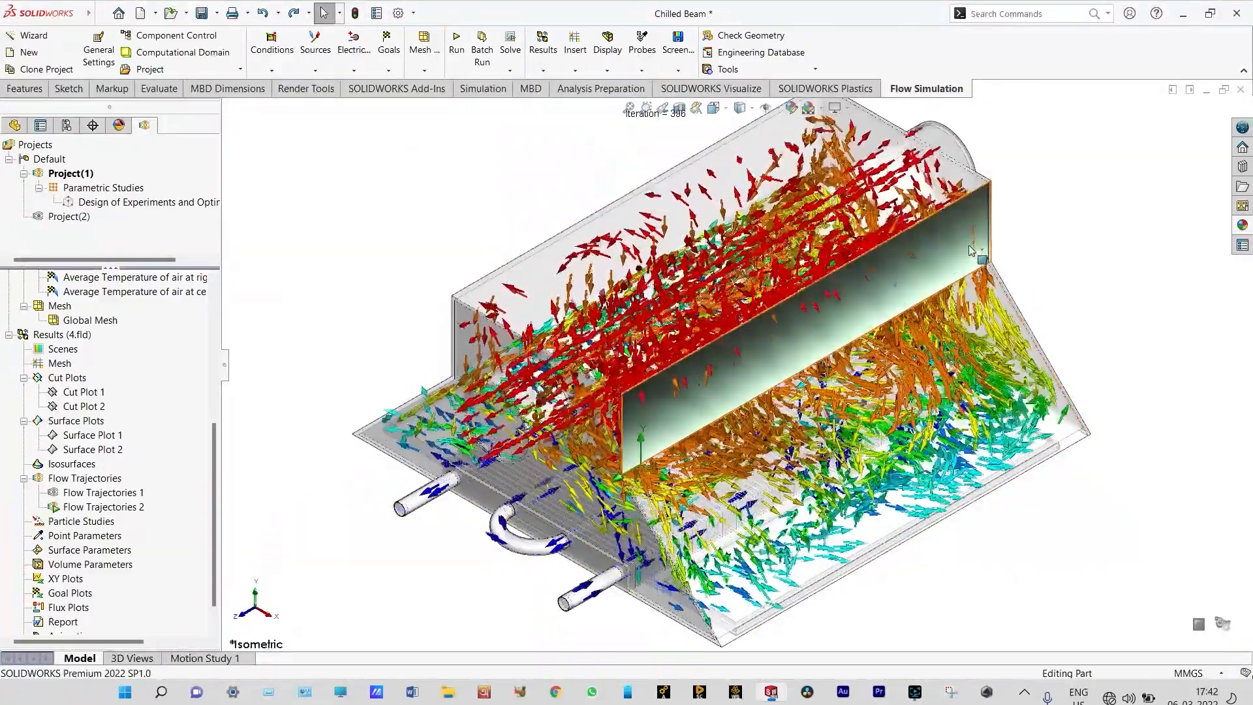
right_click(971, 212)
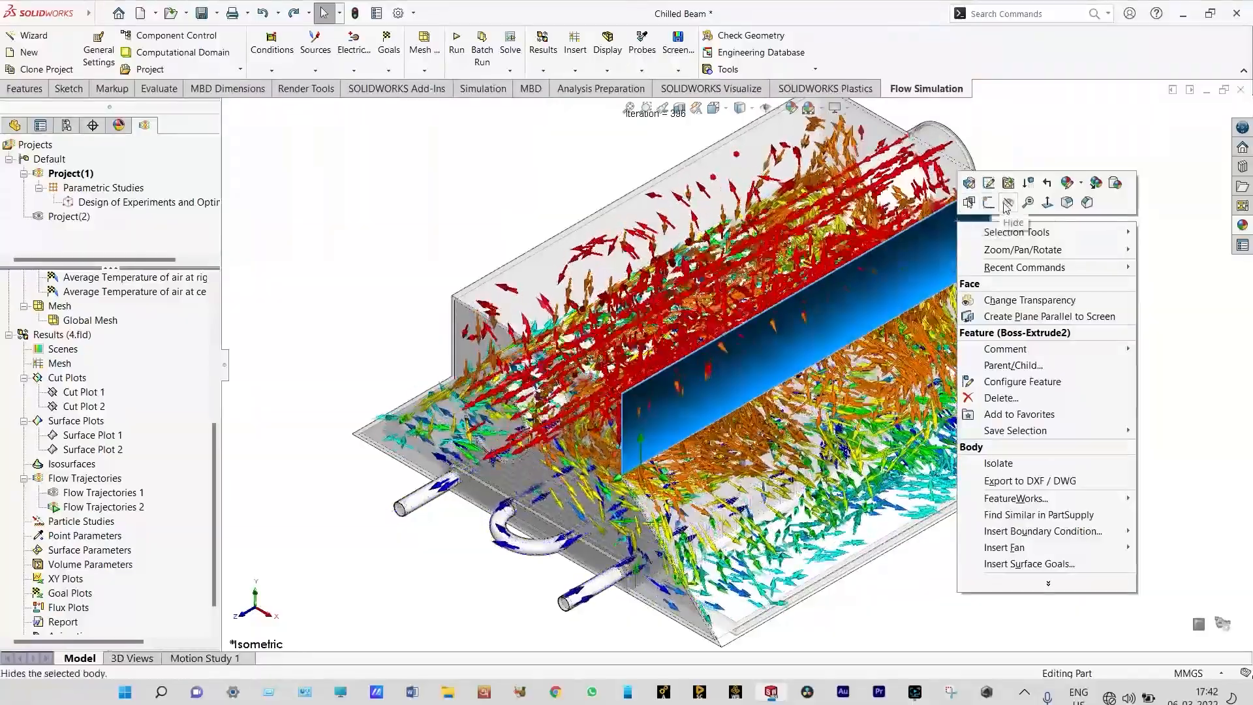
click(1007, 203)
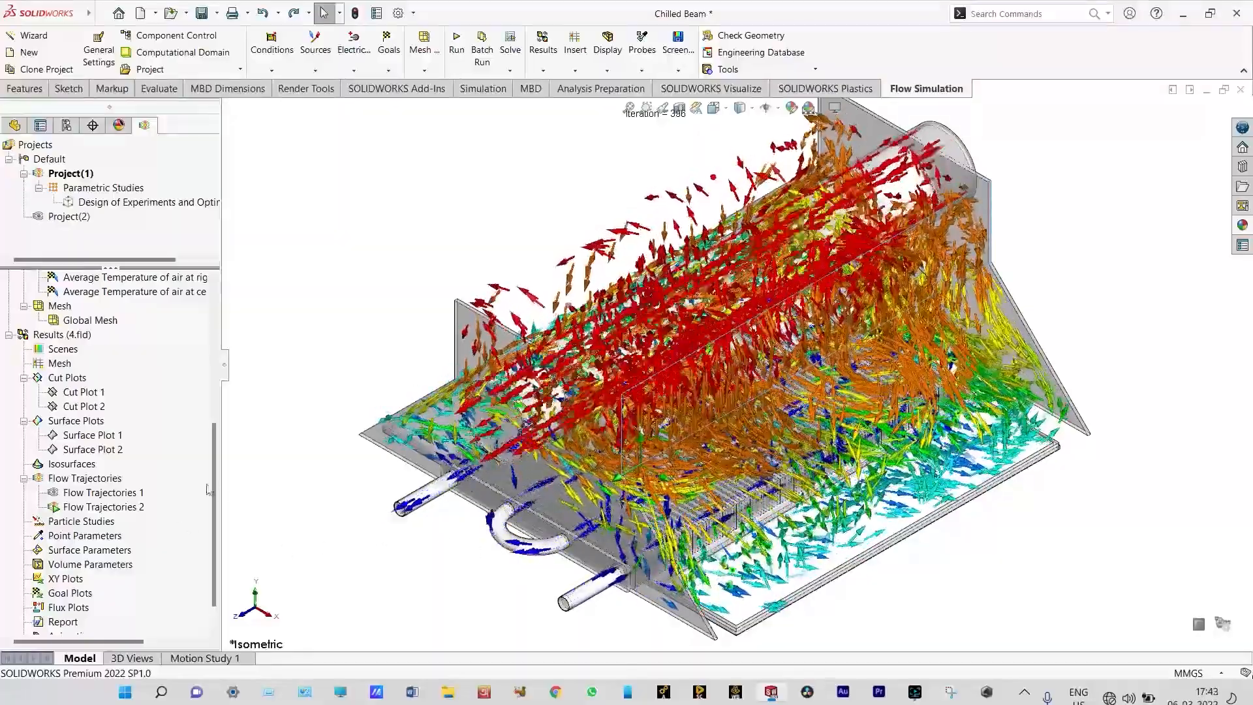
right_click(137, 507)
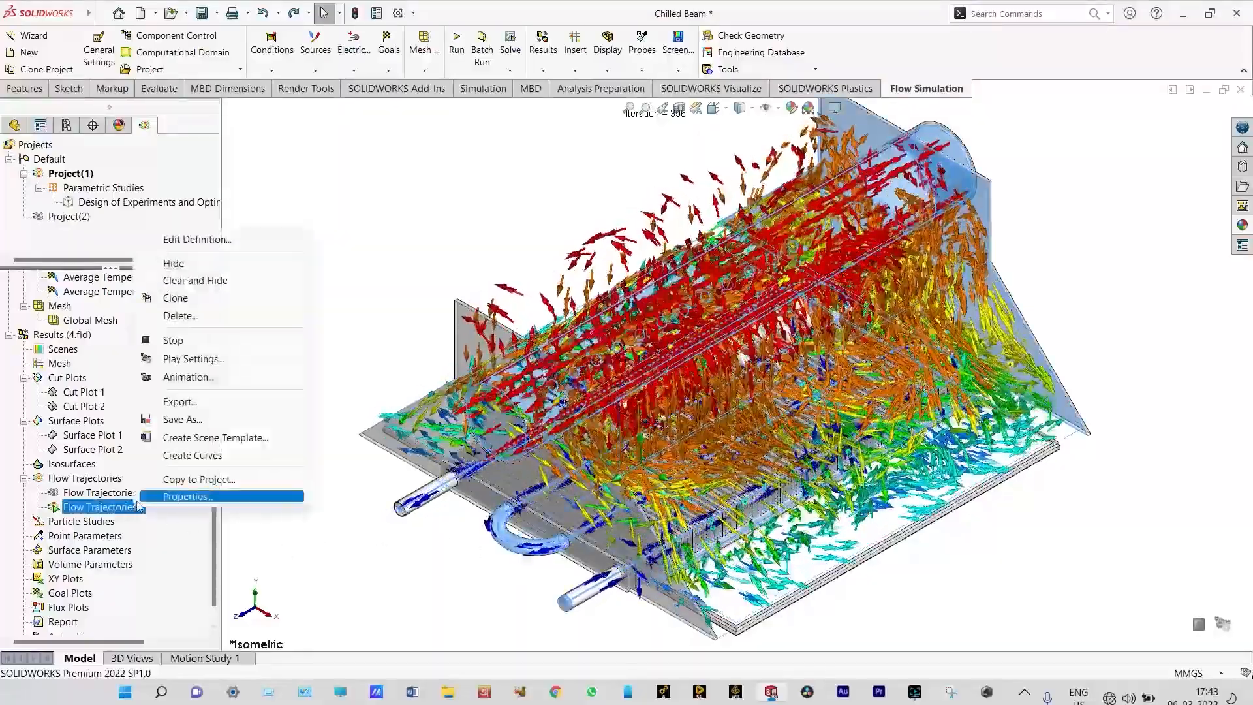
click(196, 280)
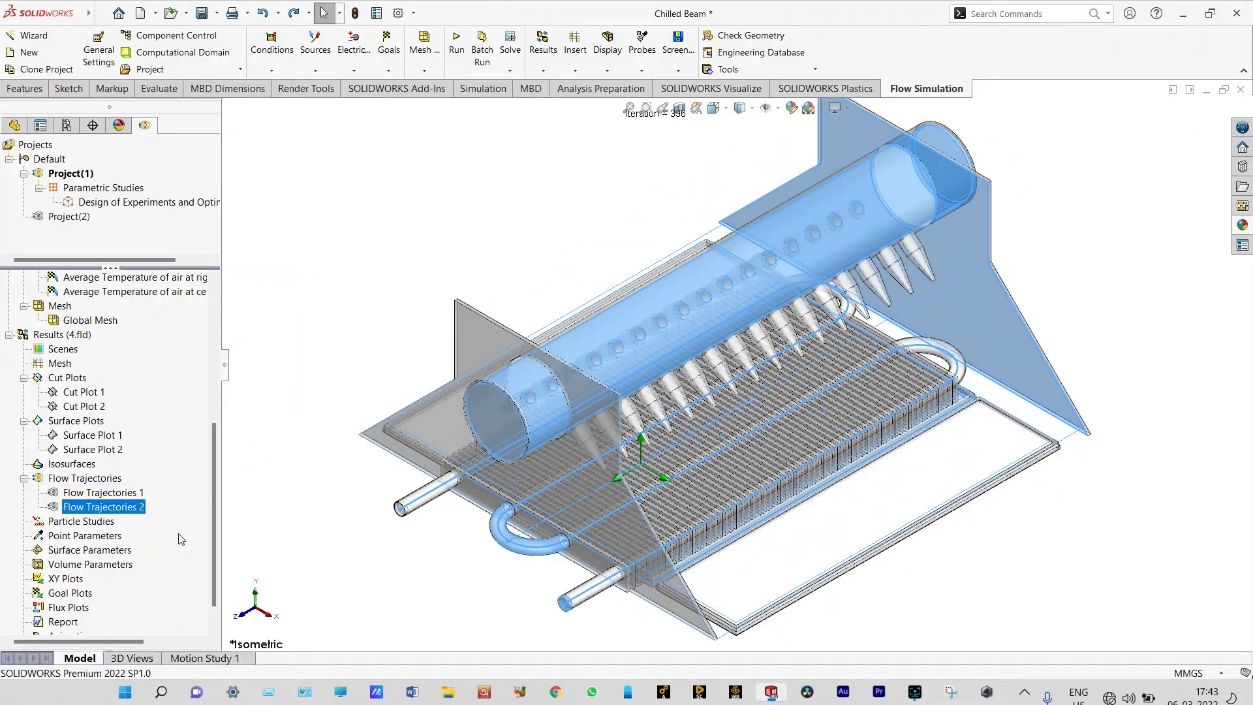
Insert a goal plot of all goals over iterations and export it to Excel as an Excel Workbook (*.xlsx)
right_click(73, 594)
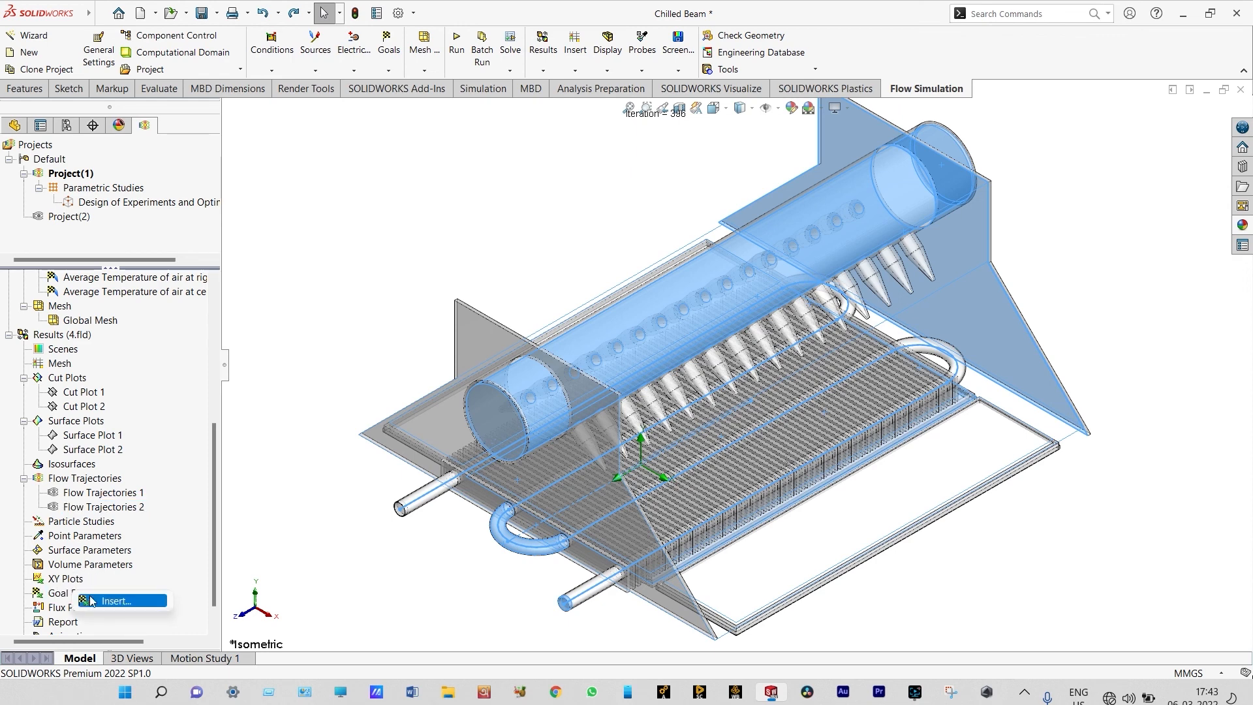
click(115, 601)
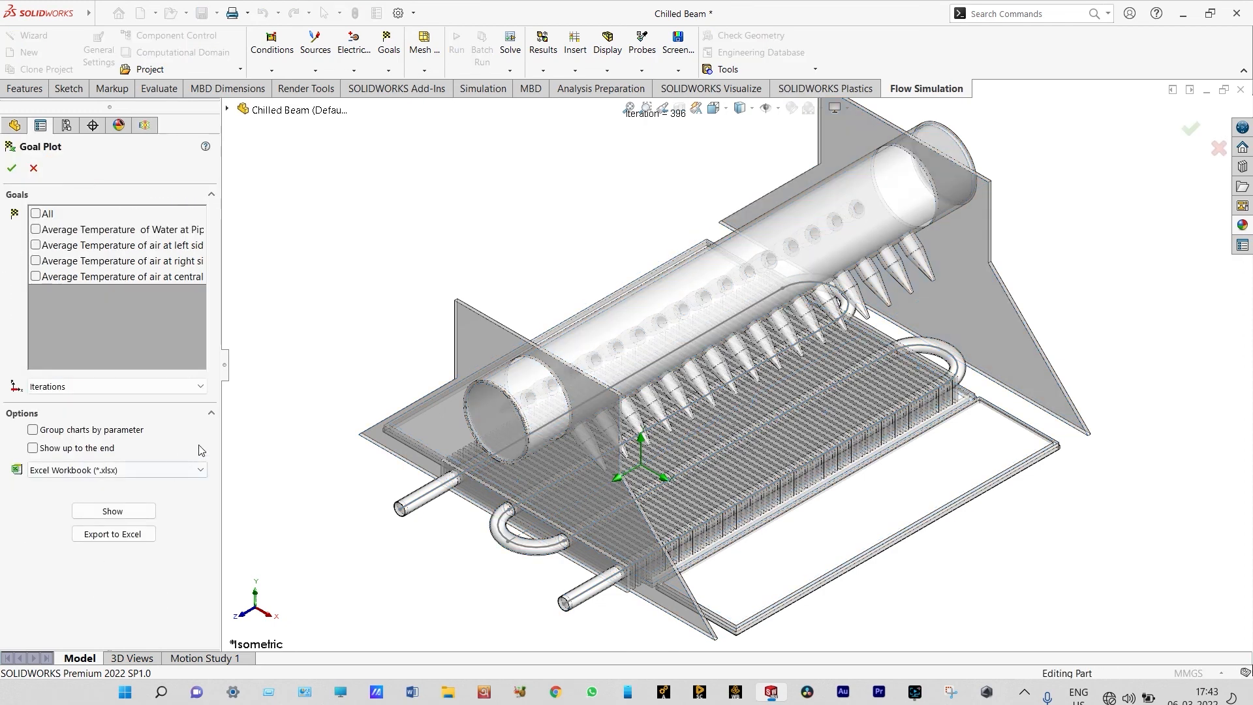
click(37, 214)
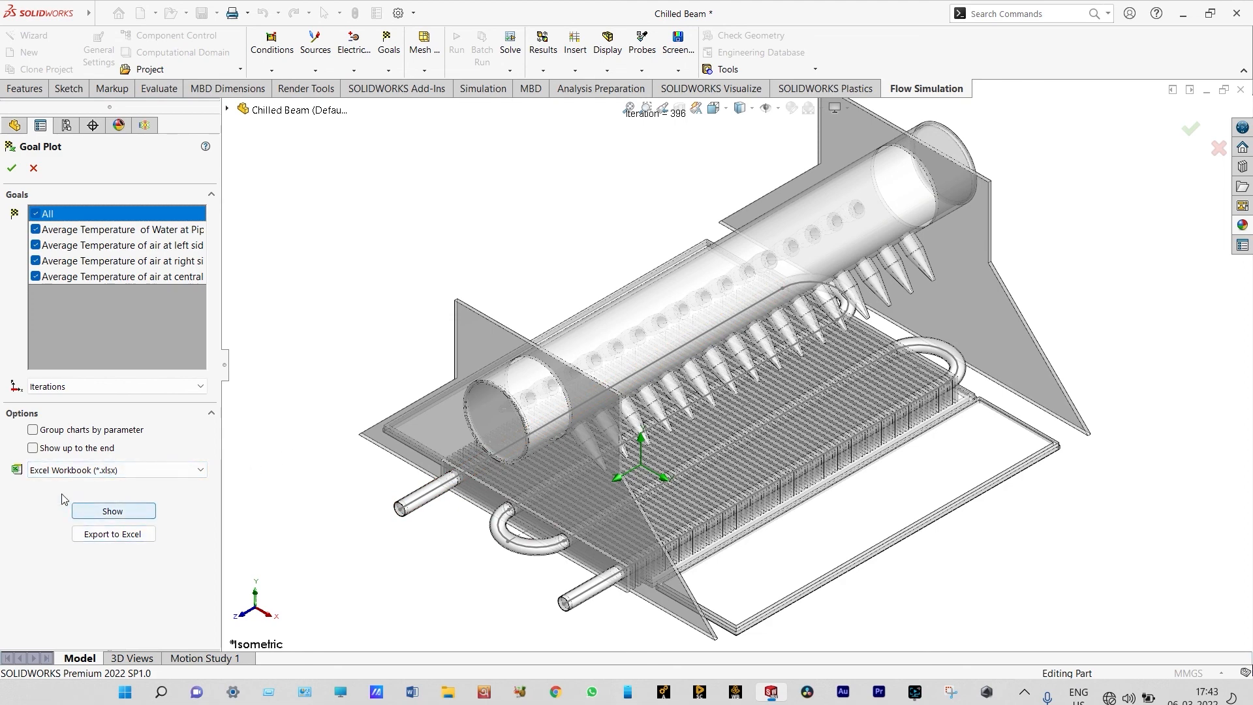
click(52, 474)
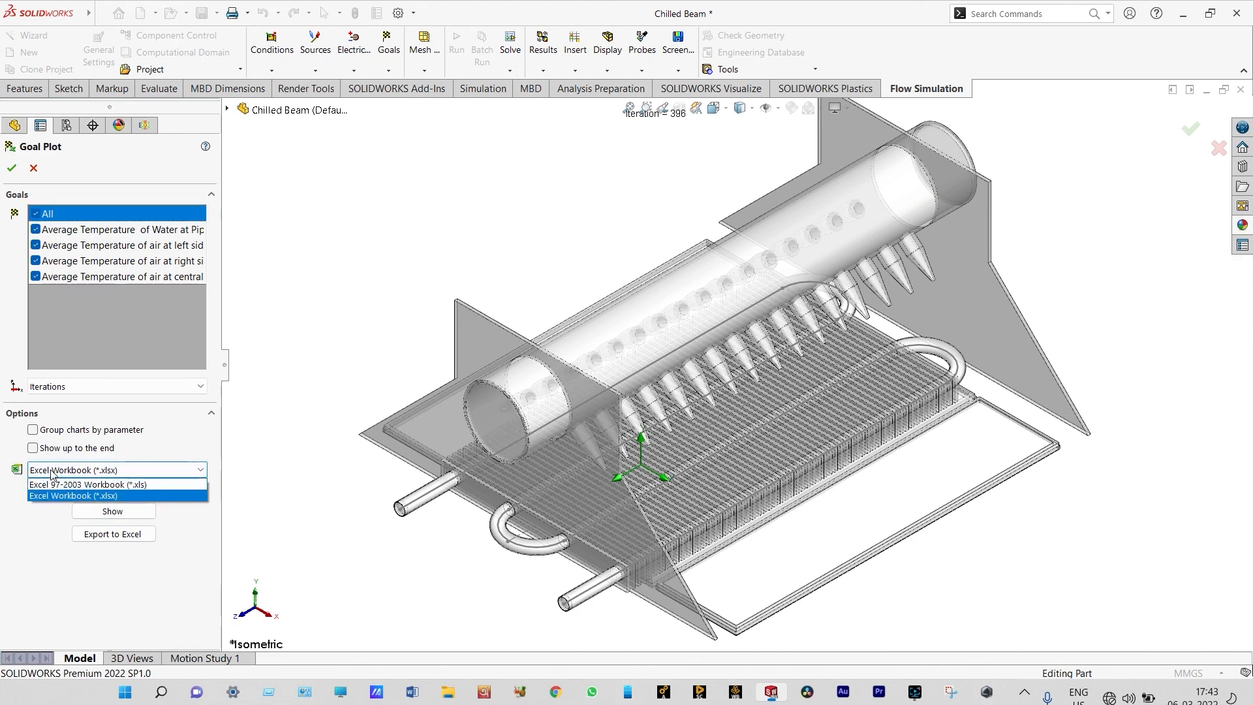
click(79, 496)
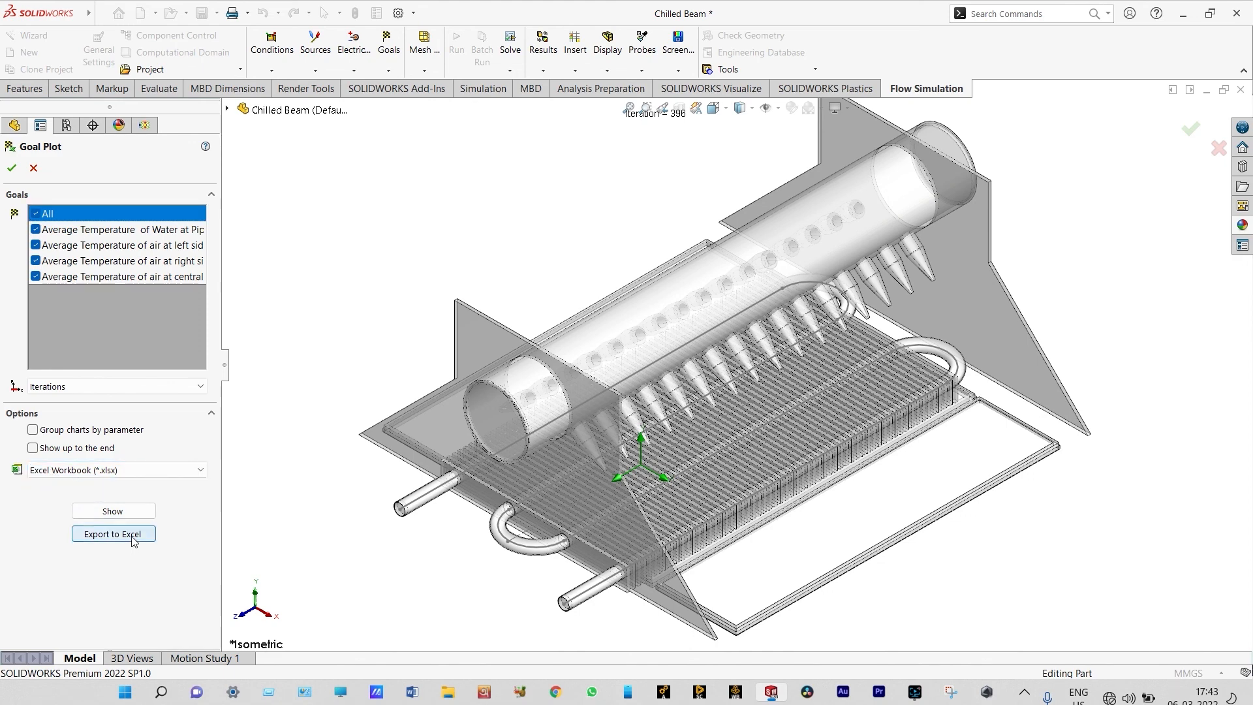
click(134, 541)
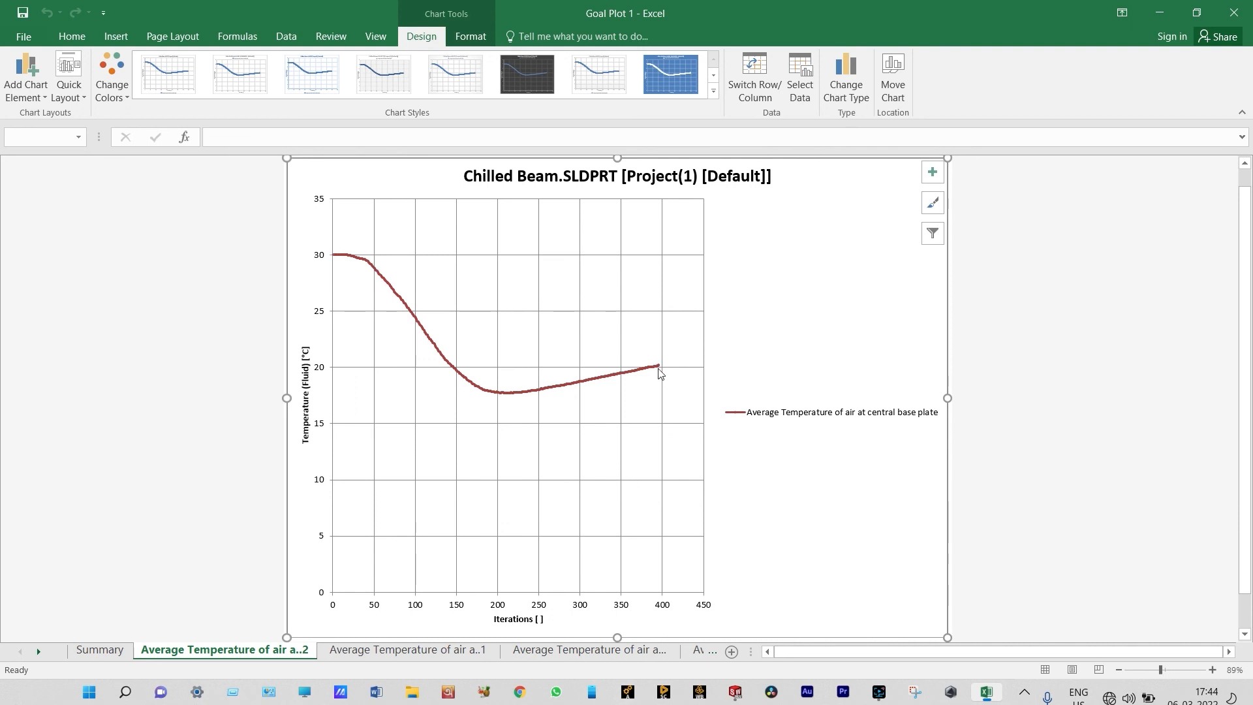
Examine the exported charts of air temperature at the three base plates and water temperature at the pipe exit, then close the workbook
mouse_move(660, 370)
click(380, 653)
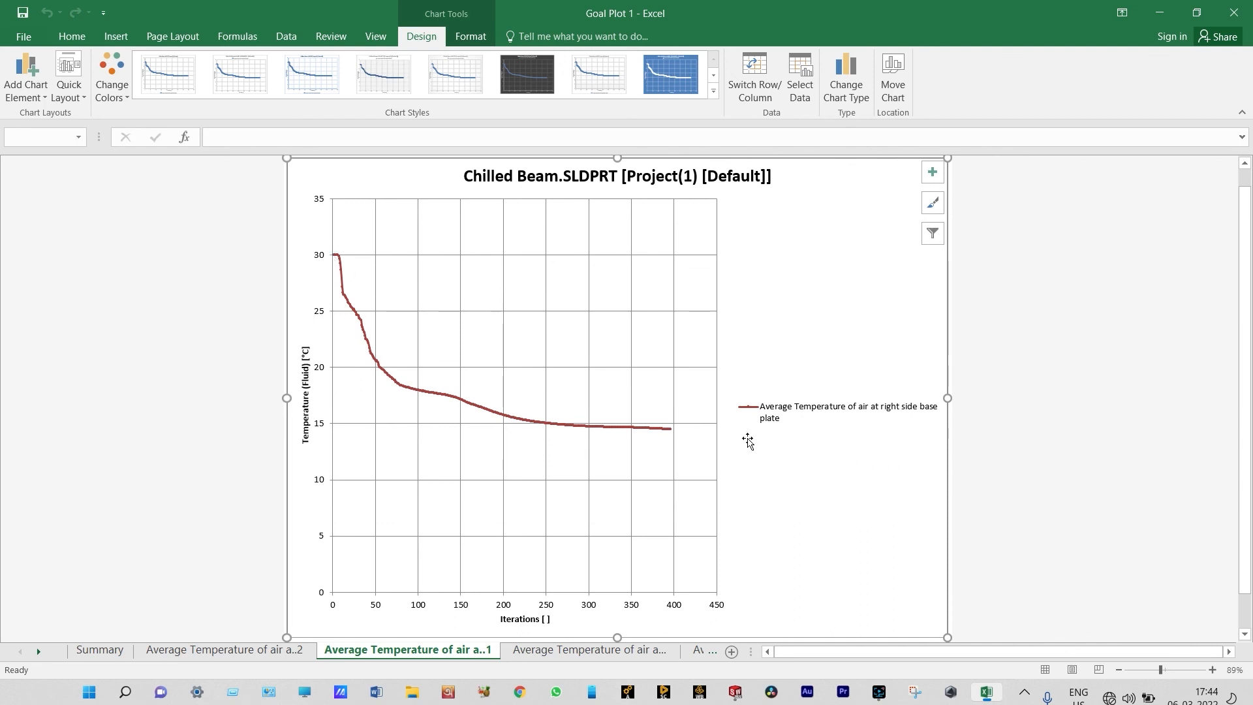
mouse_move(673, 434)
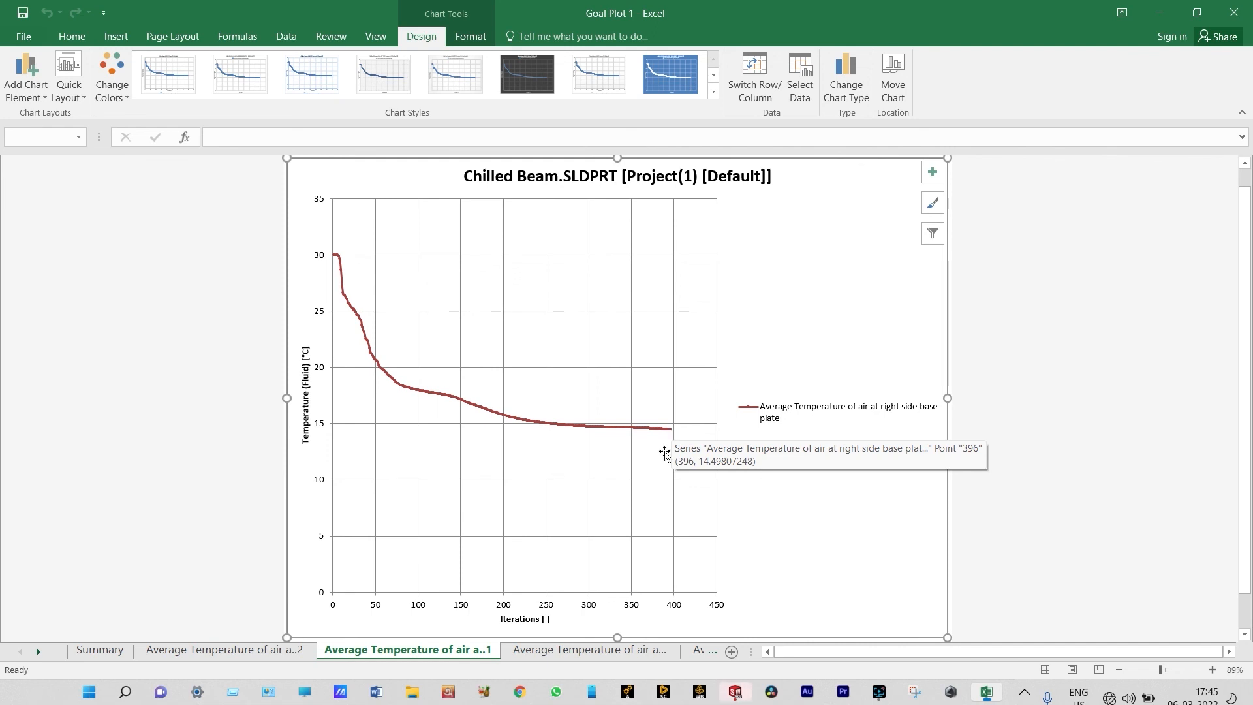
click(585, 651)
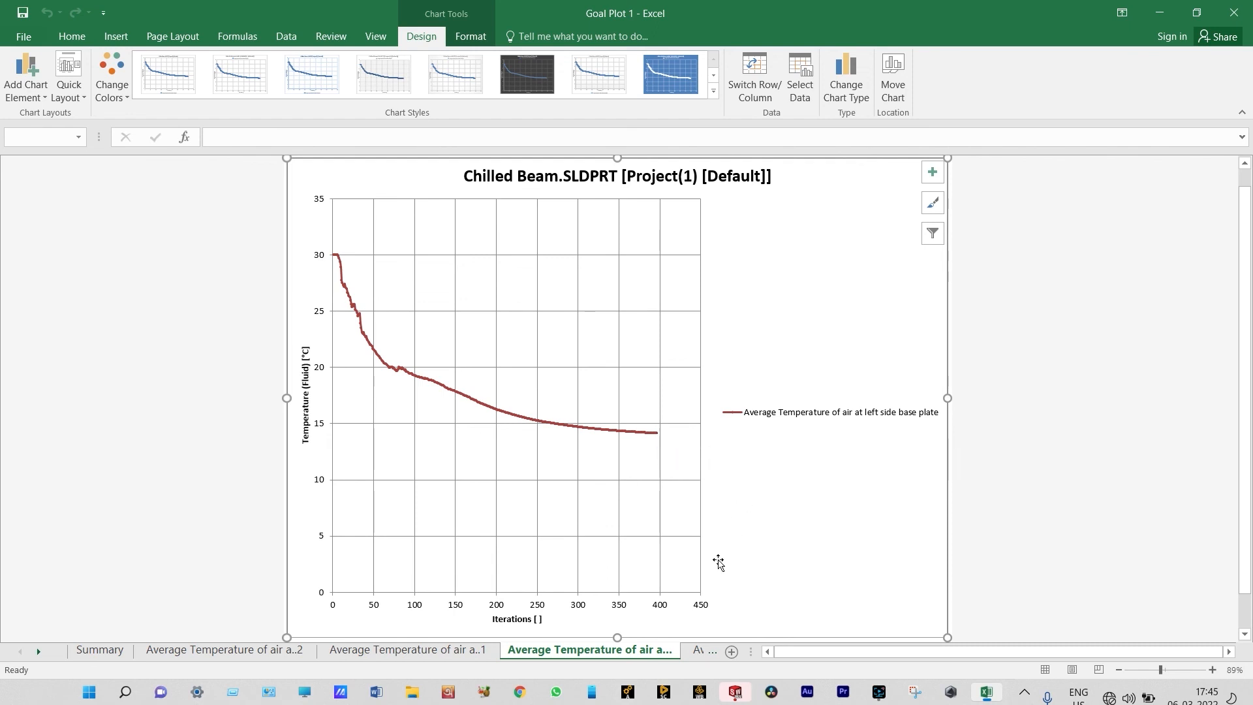
click(695, 650)
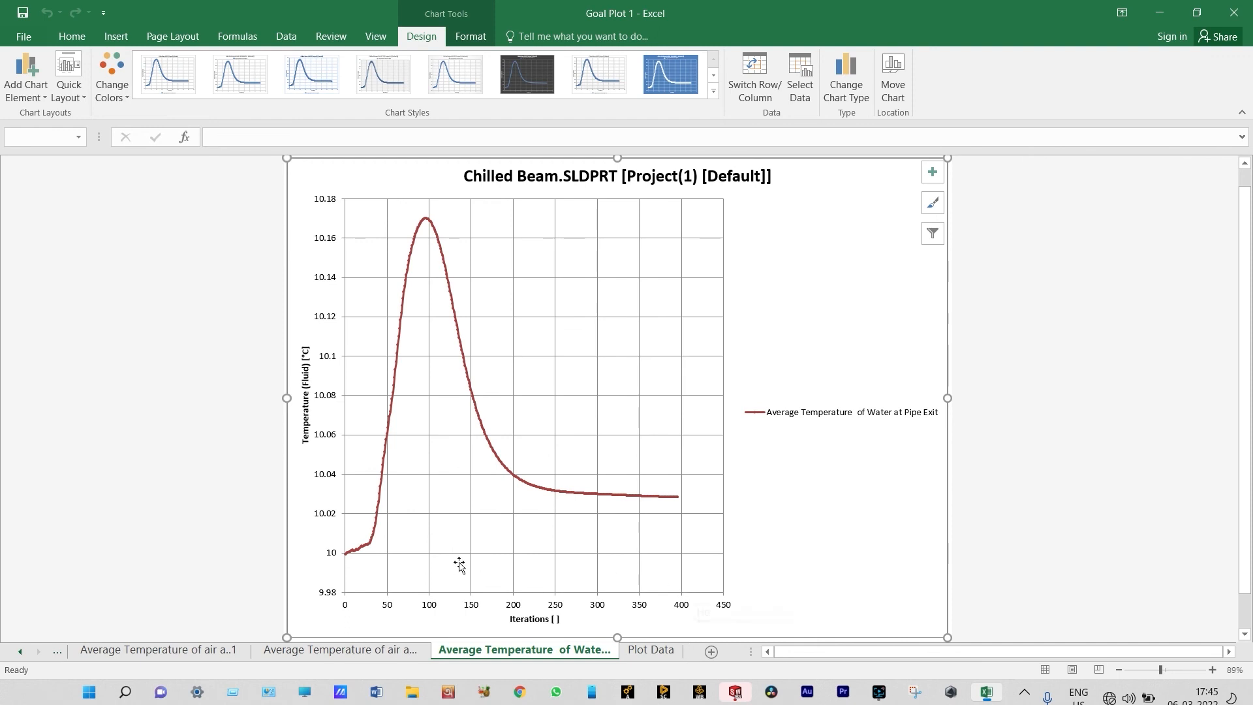
mouse_move(350, 560)
mouse_move(679, 501)
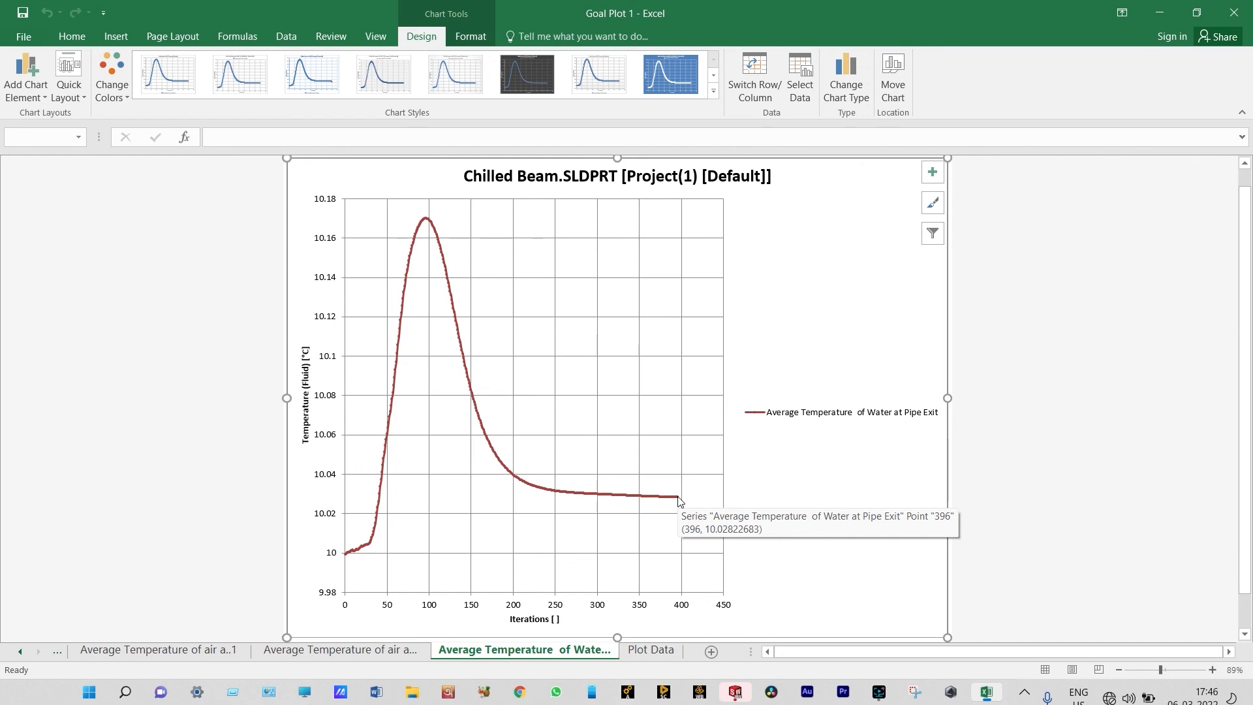
click(1235, 15)
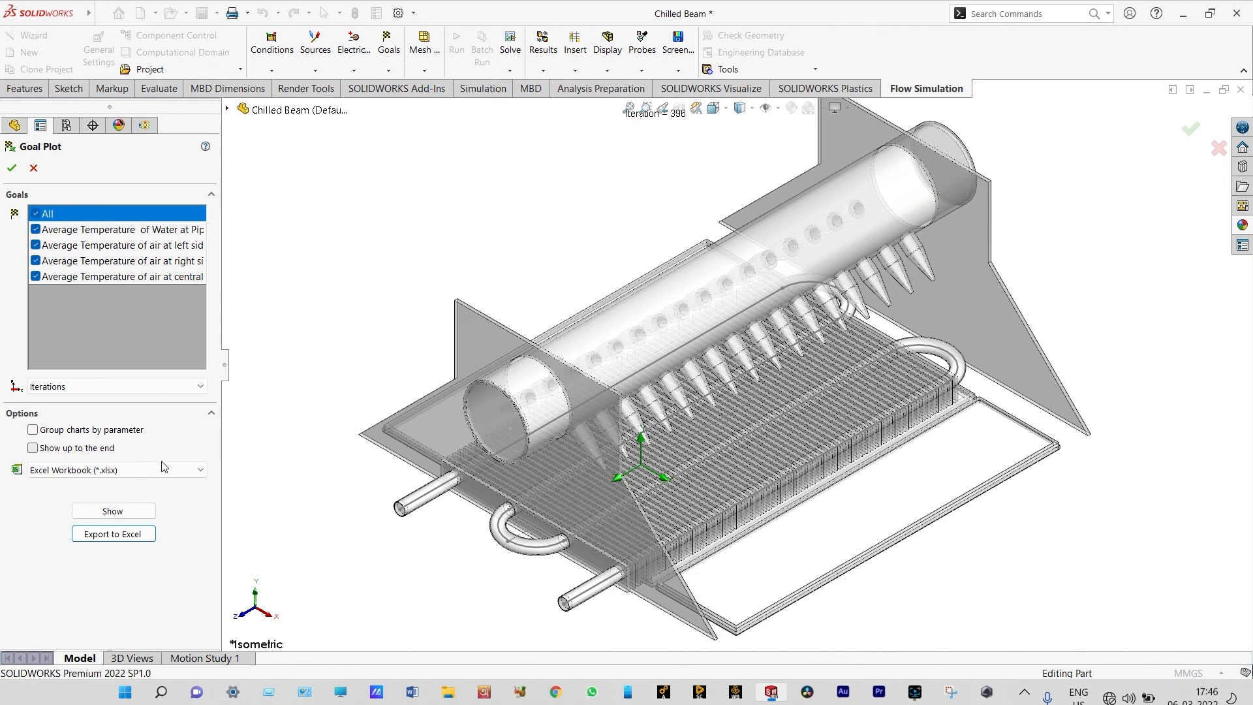
Show the goal plot's Summary table, examine the enlarged History charts of all four goals, and leave the goal plot
click(129, 512)
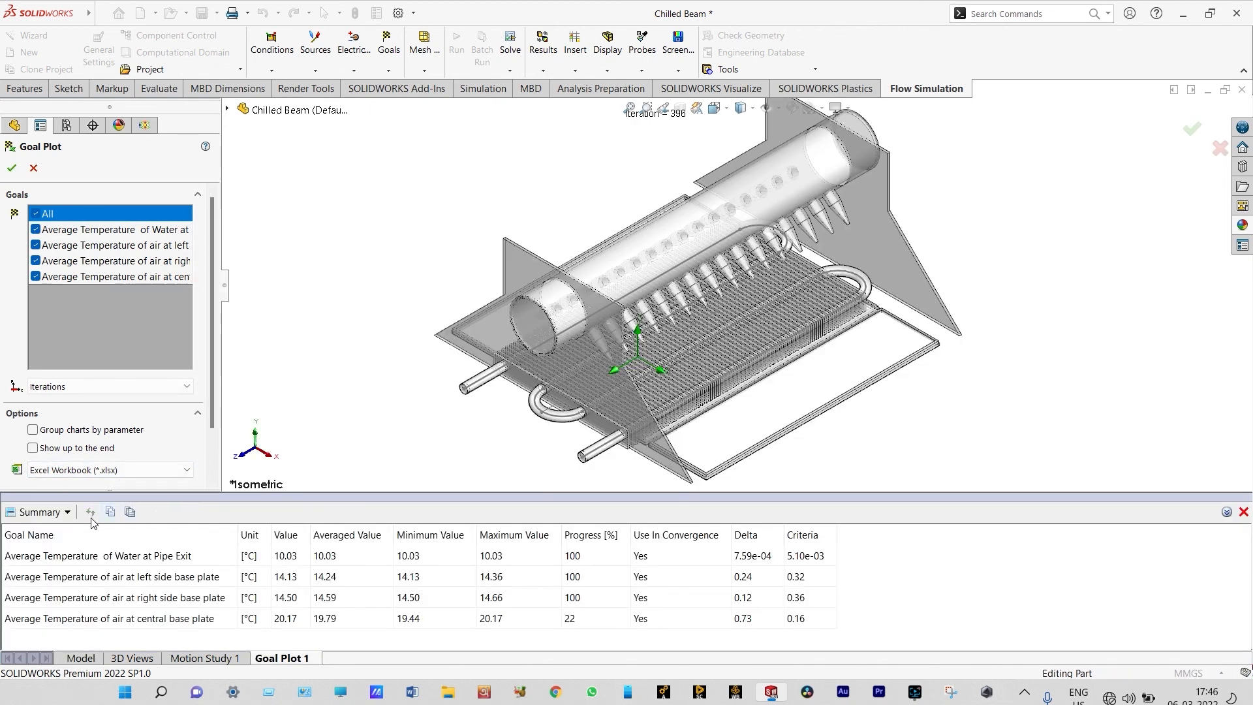
click(68, 513)
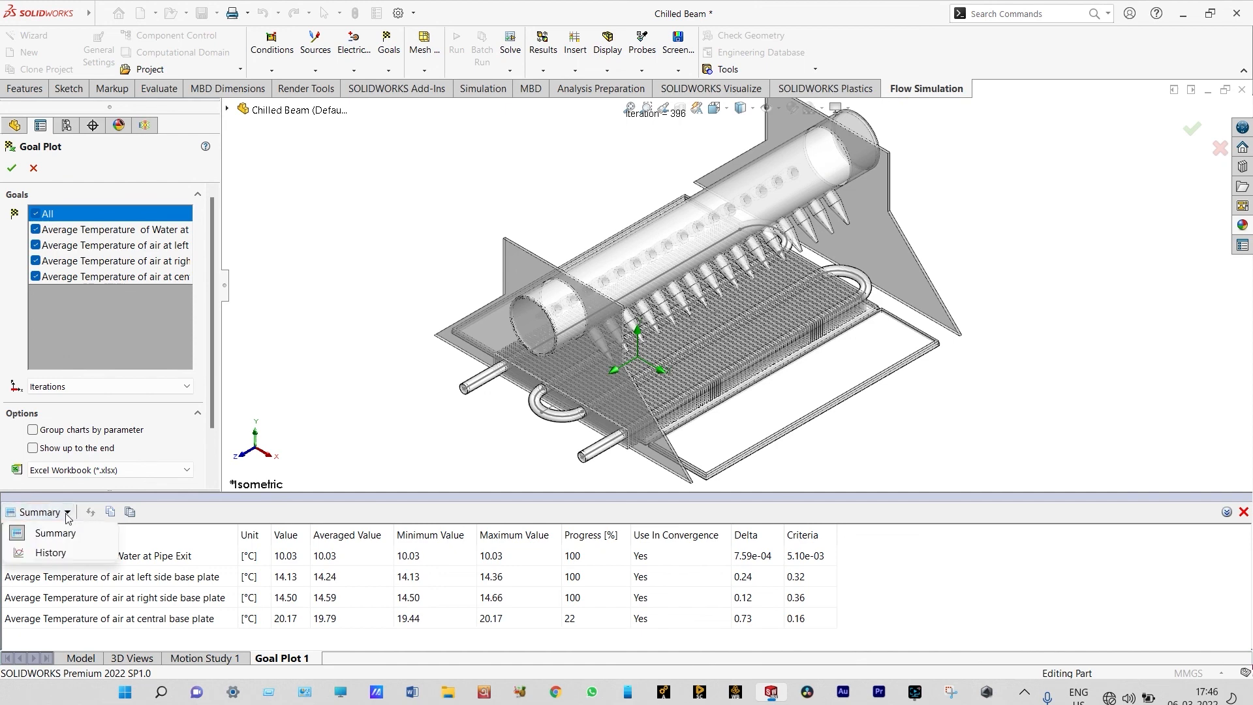
click(72, 553)
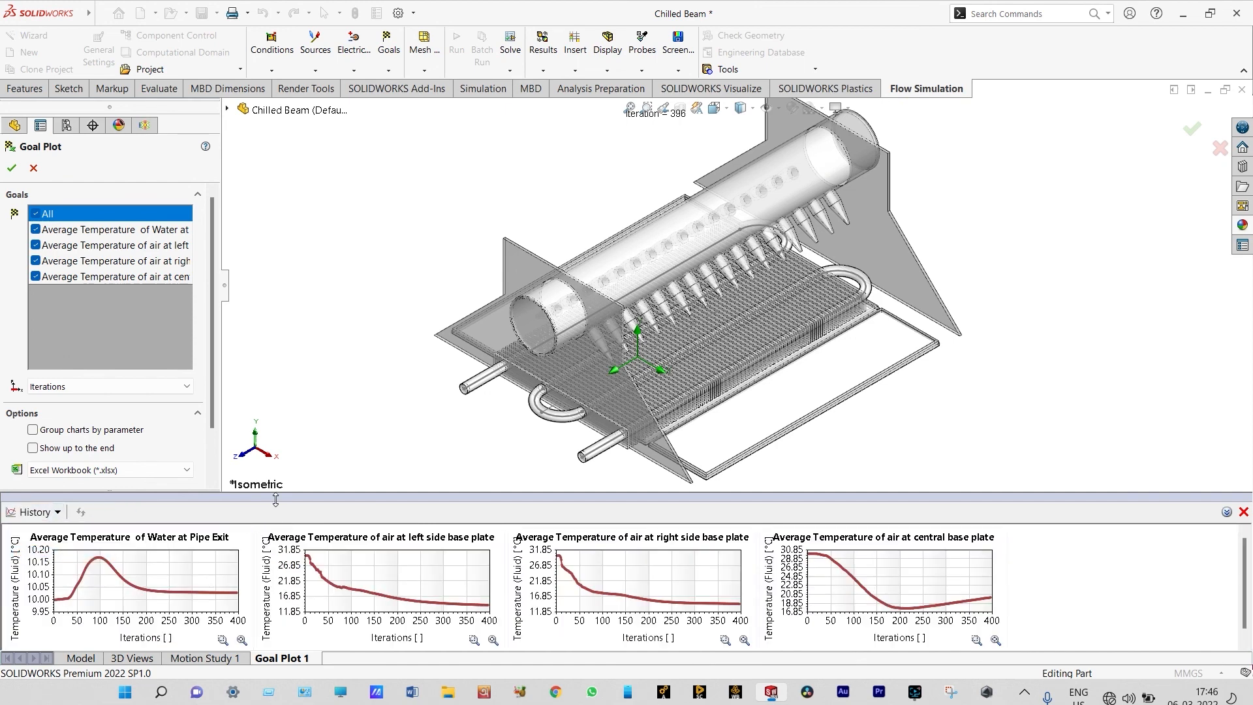
drag(277, 496, 281, 442)
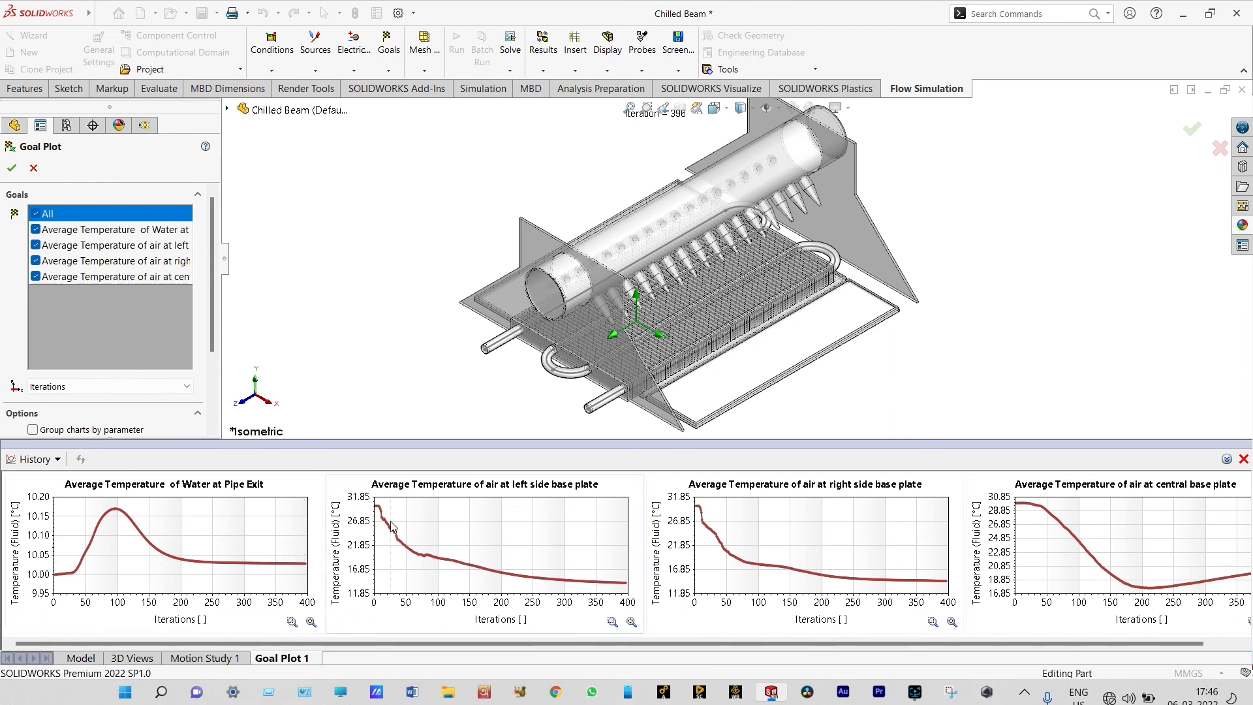
mouse_move(622, 584)
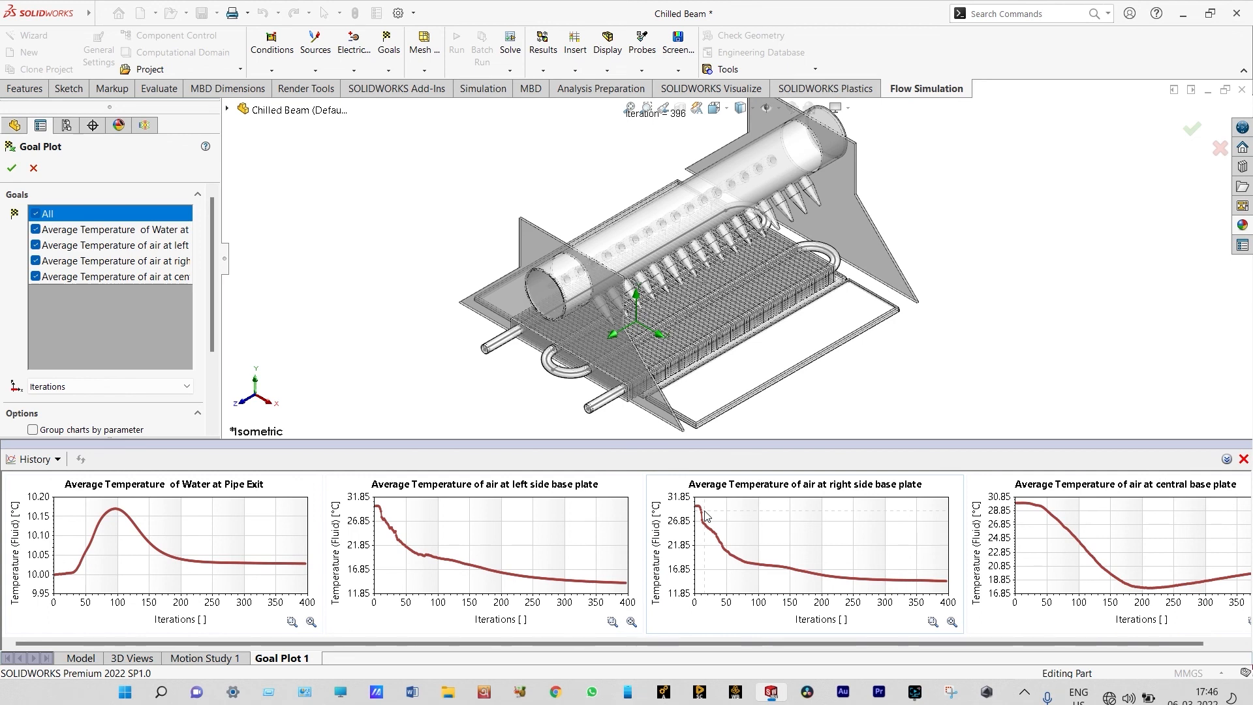
mouse_move(946, 583)
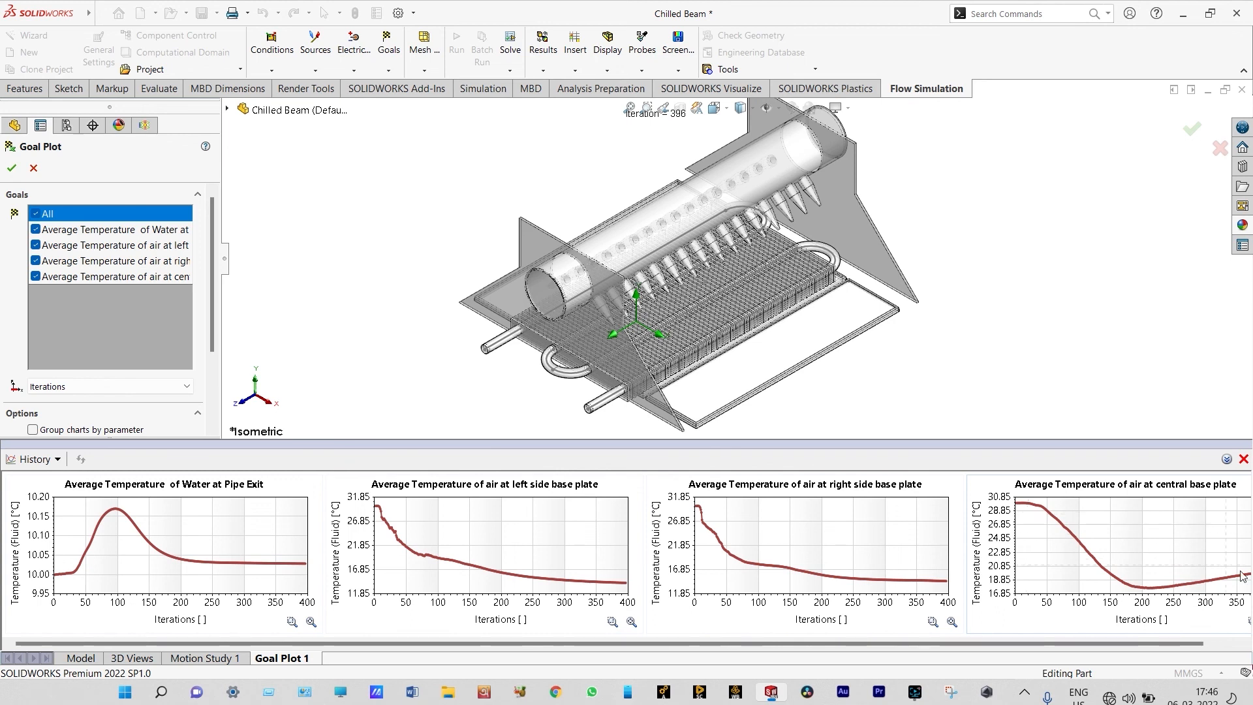
scroll(1243, 572, right, 1)
mouse_move(1231, 571)
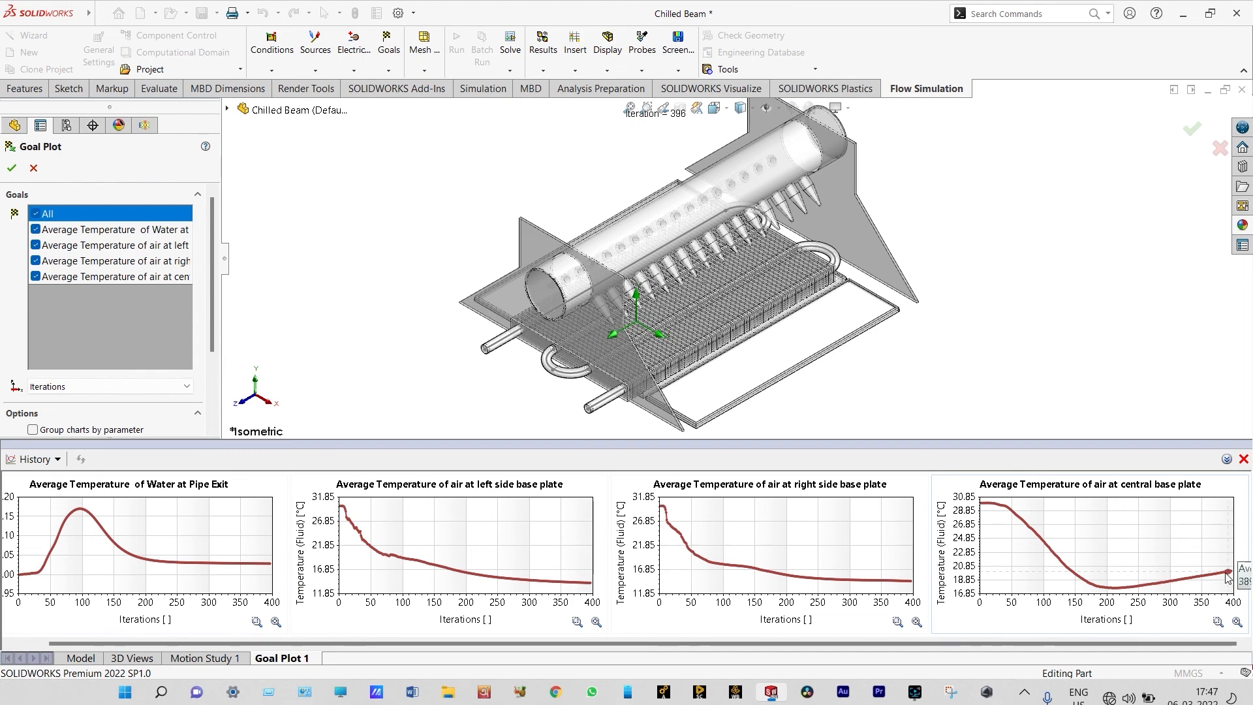
click(1242, 459)
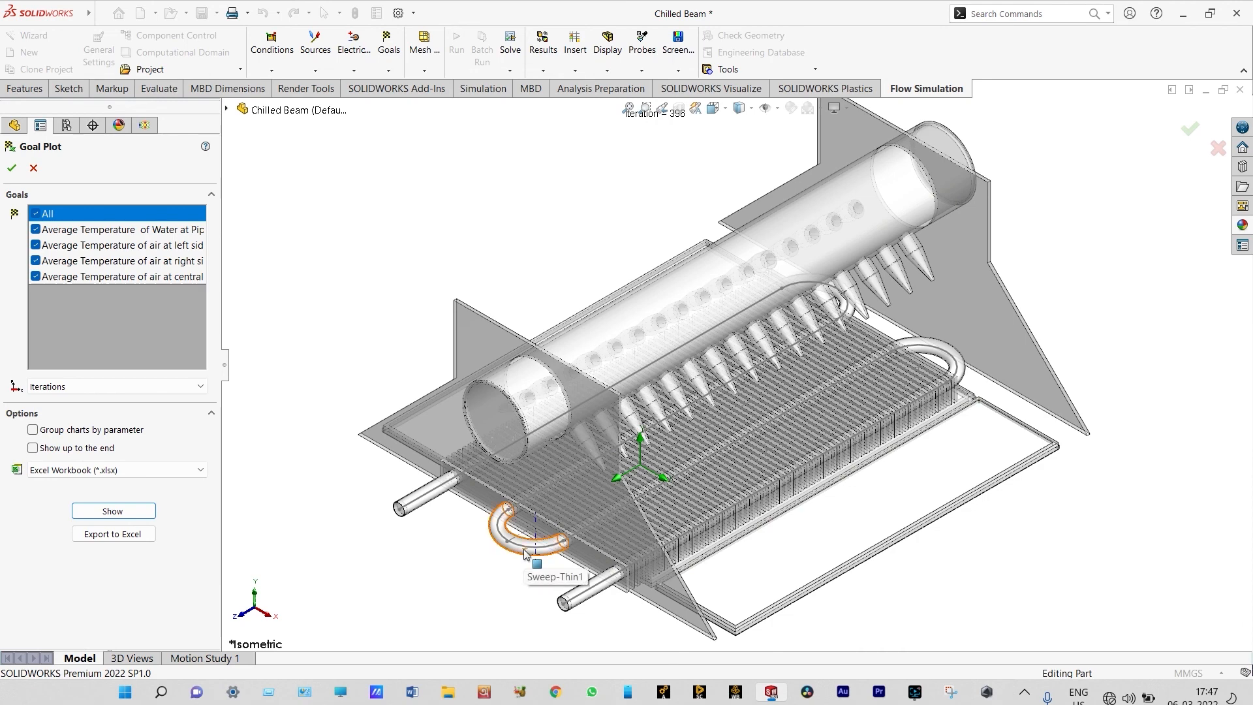
scroll(526, 554, down, 3)
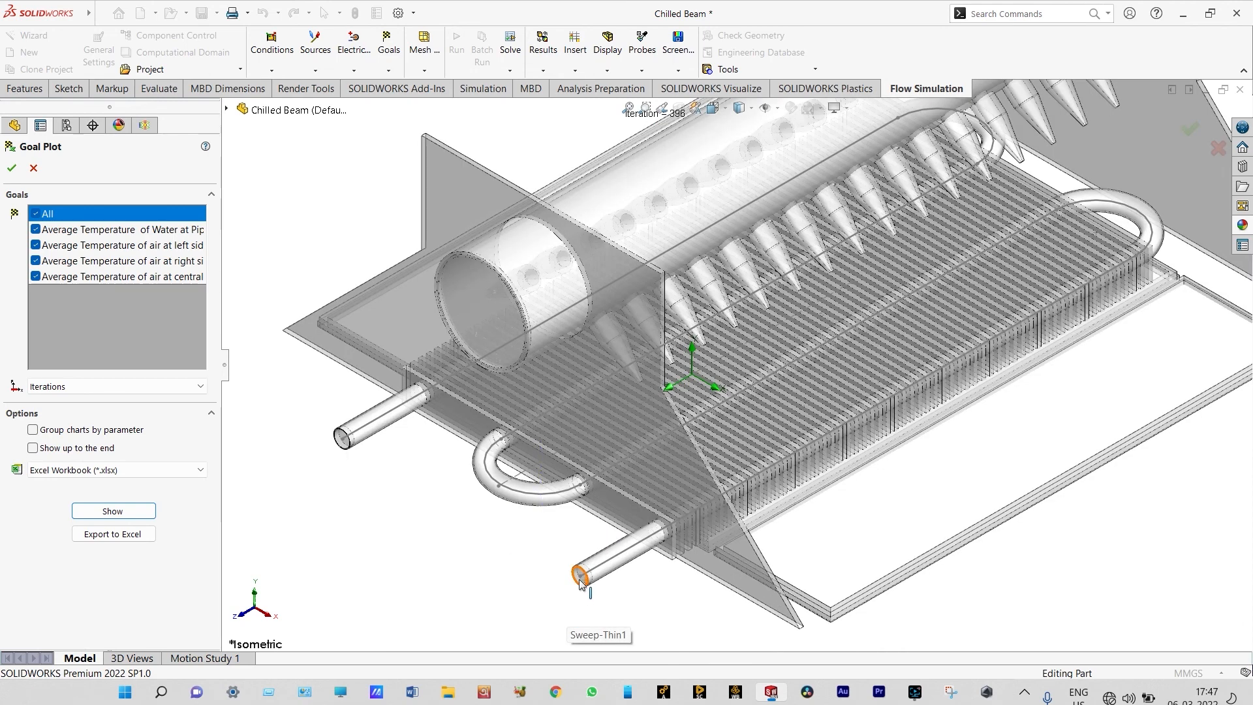
click(34, 169)
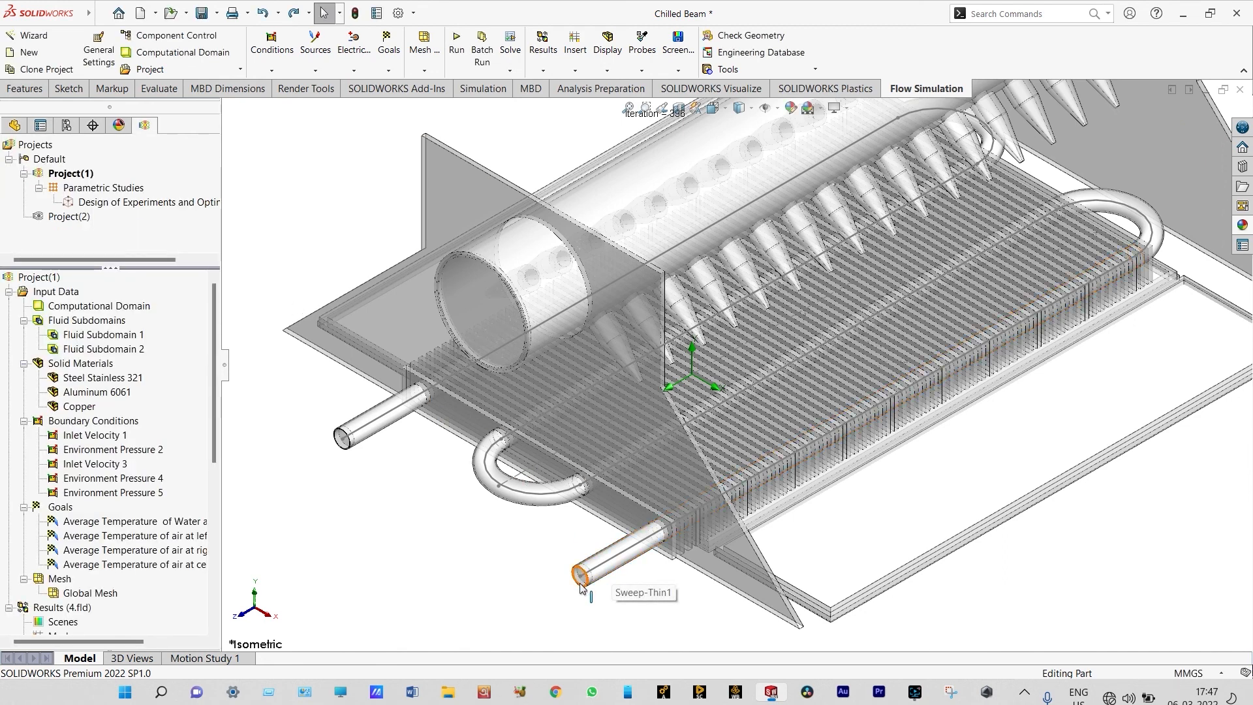
scroll(580, 587, down, 3)
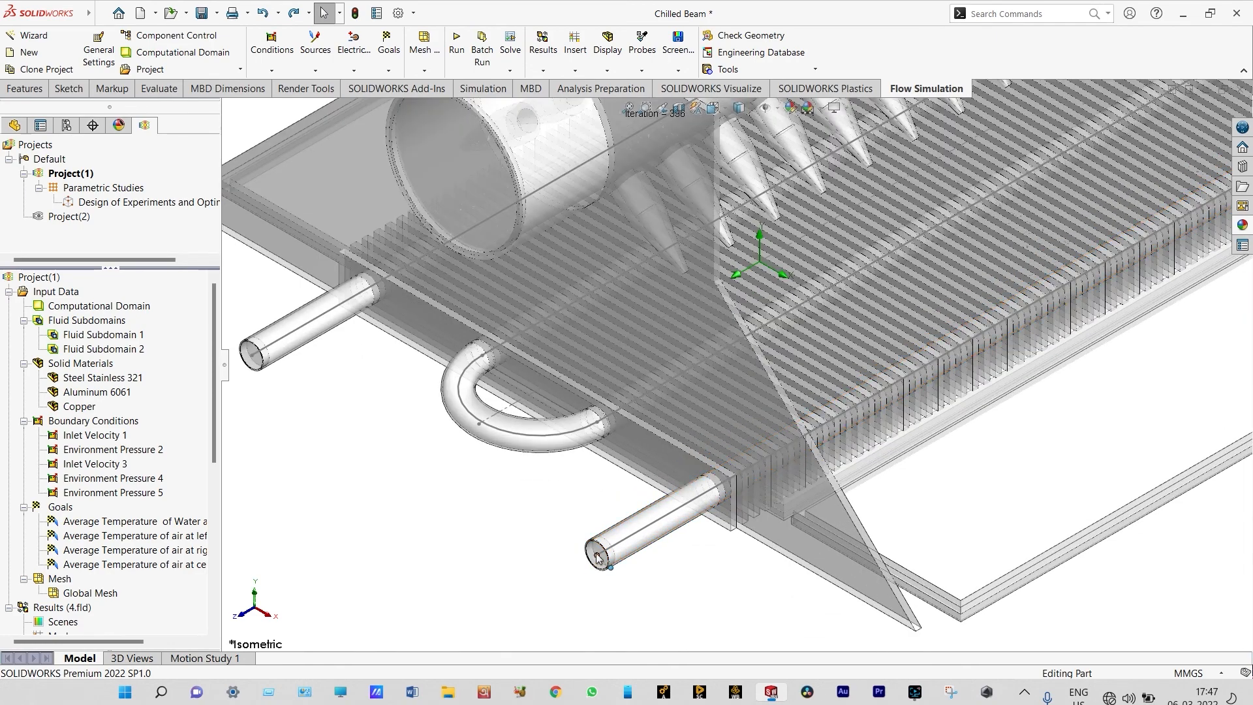
scroll(598, 558, up, 2)
scroll(671, 270, down, 5)
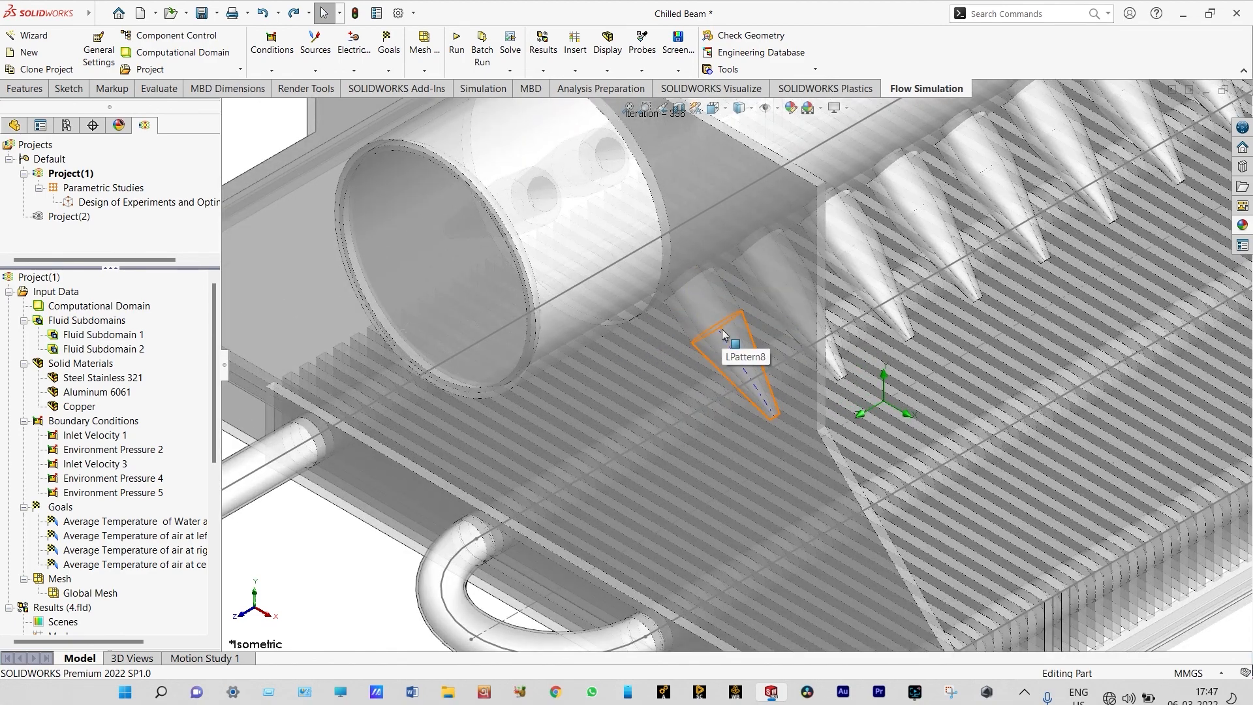
scroll(718, 323, up, 1)
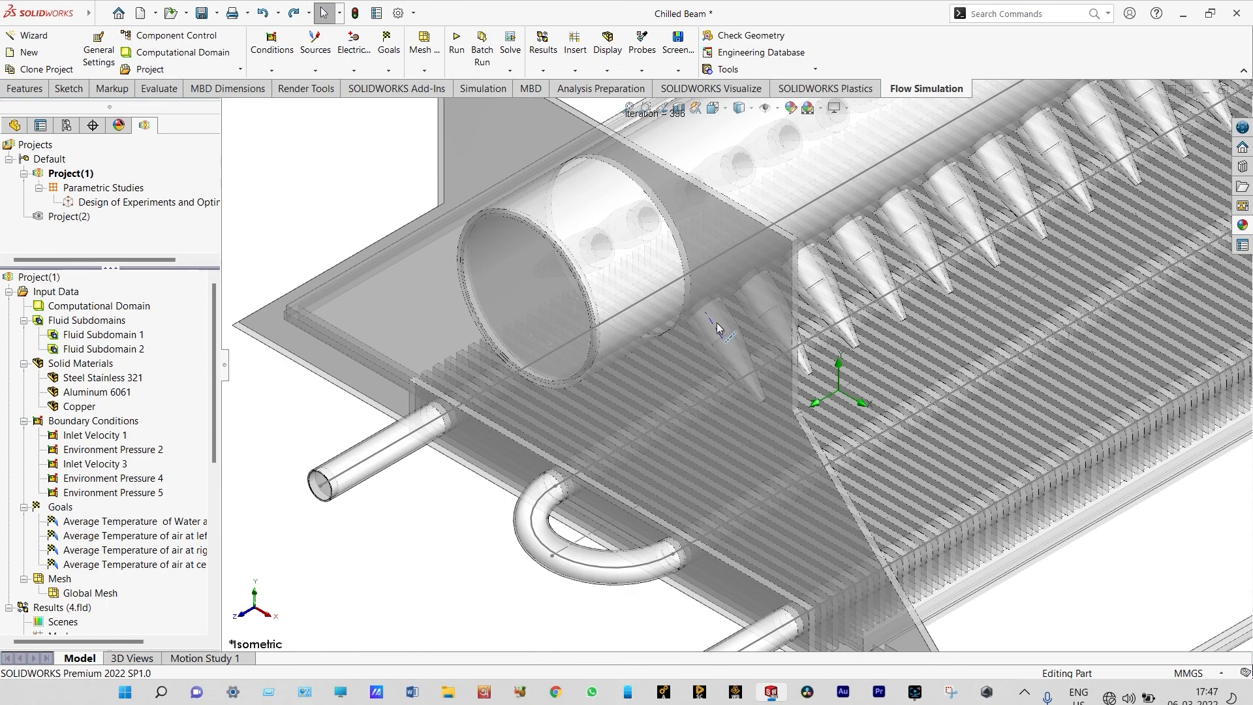
scroll(716, 323, up, 2)
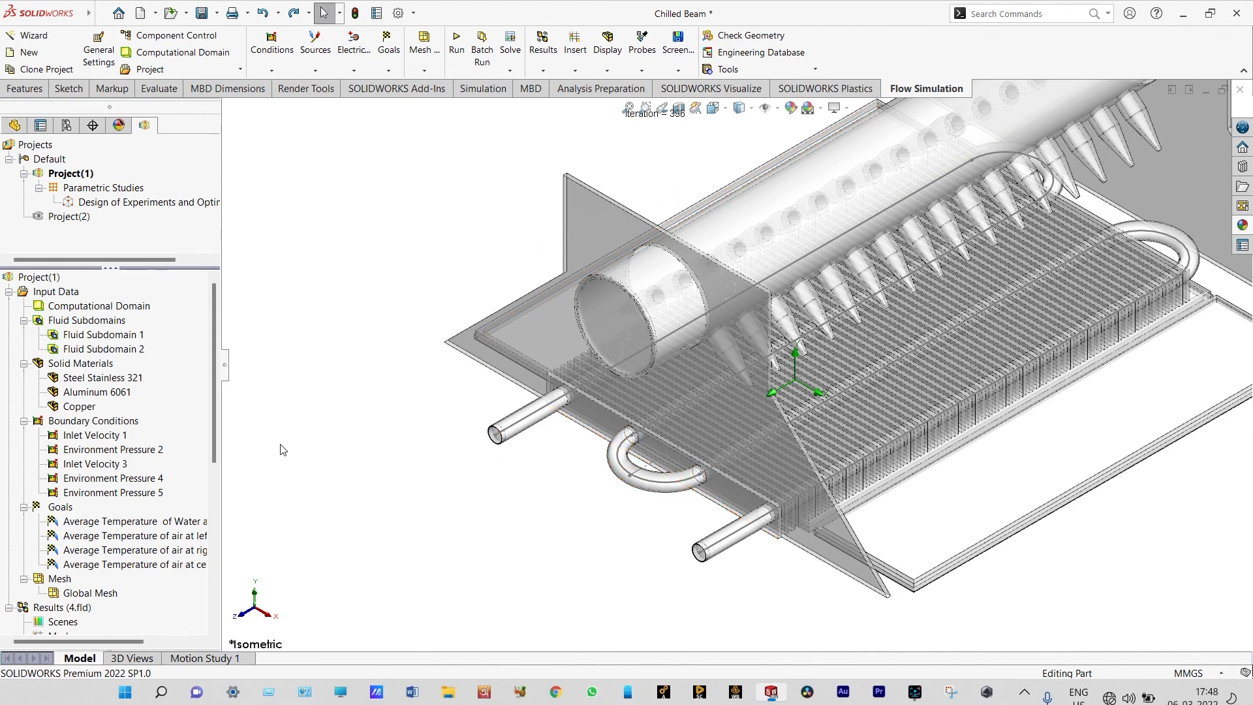
Open the Design of Experiments and Optimization 1 study and examine the goal temperatures for each inlet velocity experiment
double_click(144, 203)
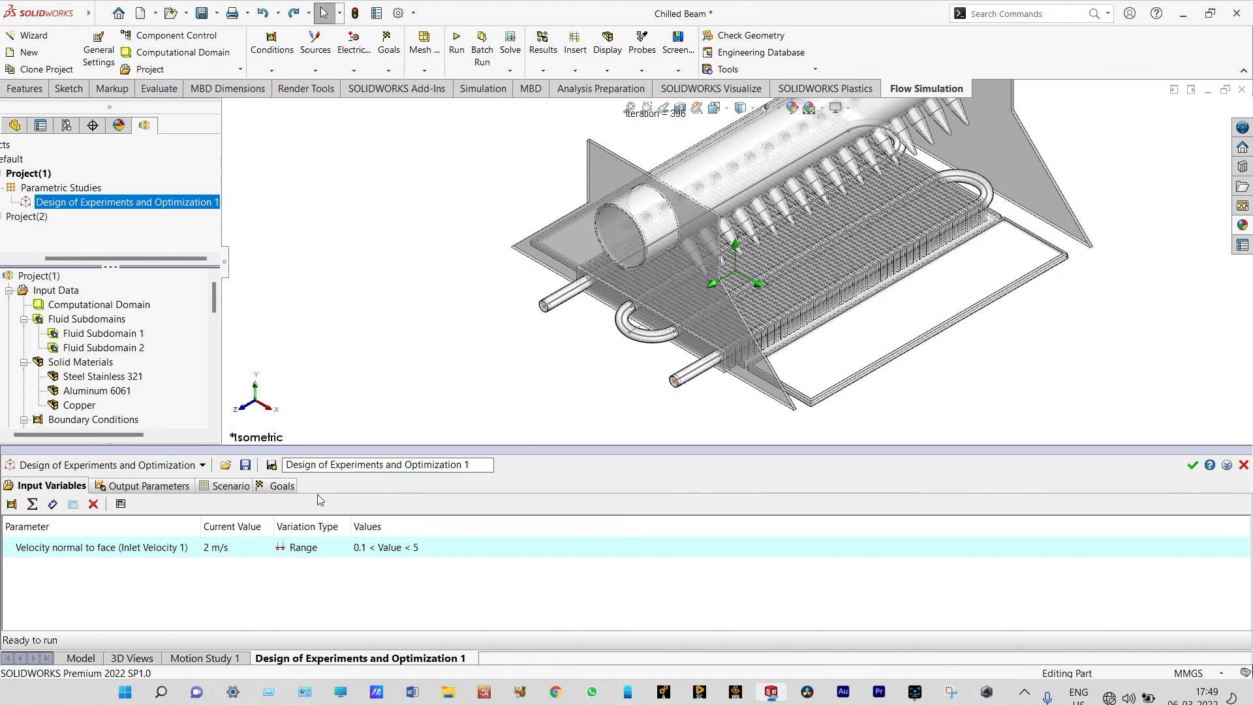
click(278, 488)
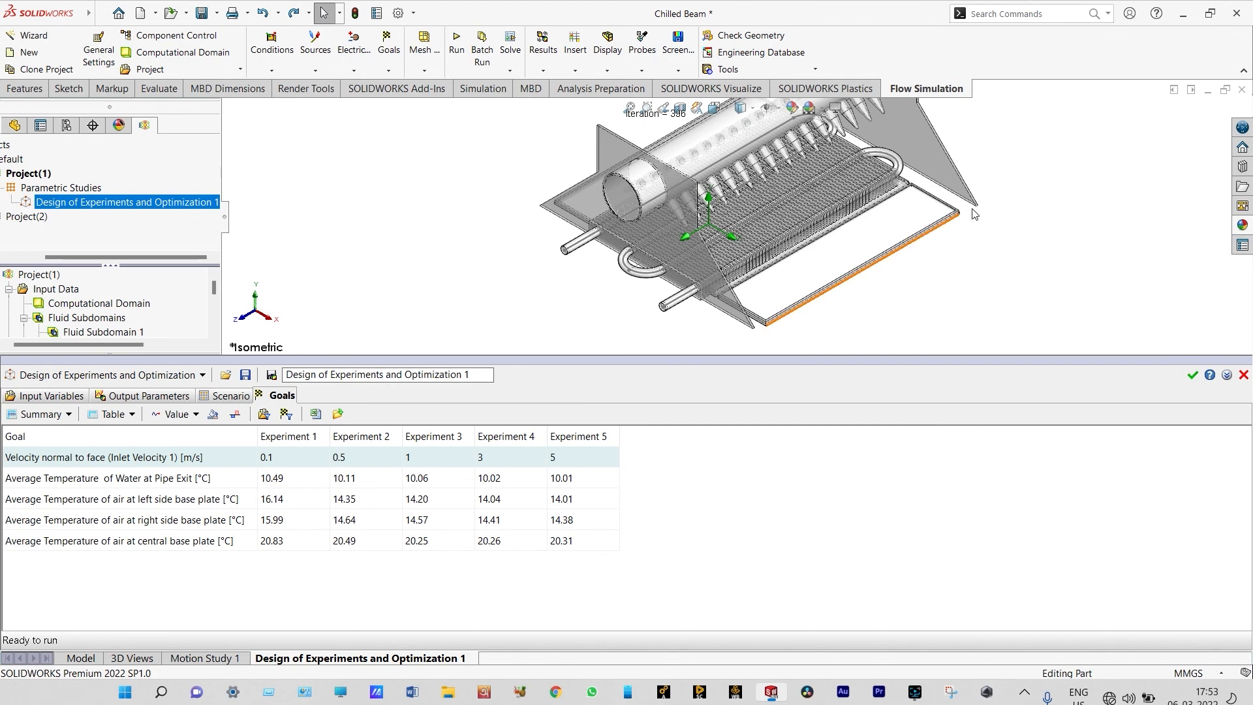
scroll(963, 164, down, 2)
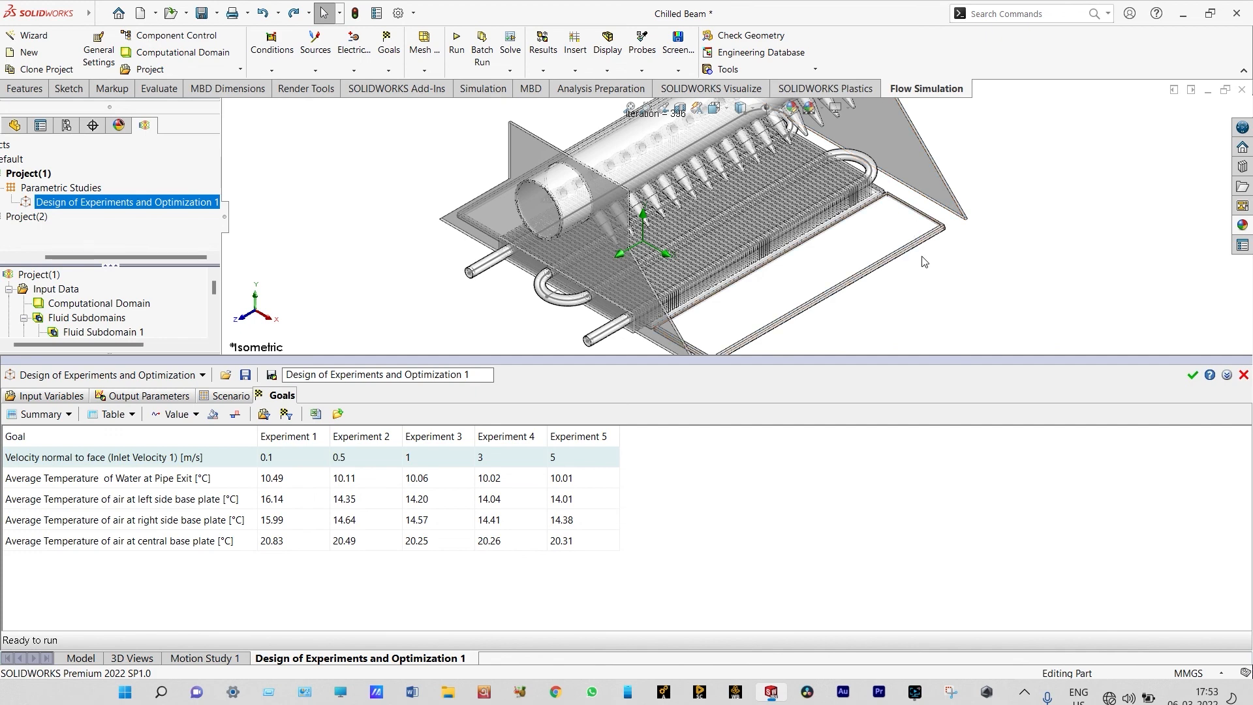
scroll(924, 262, up, 1)
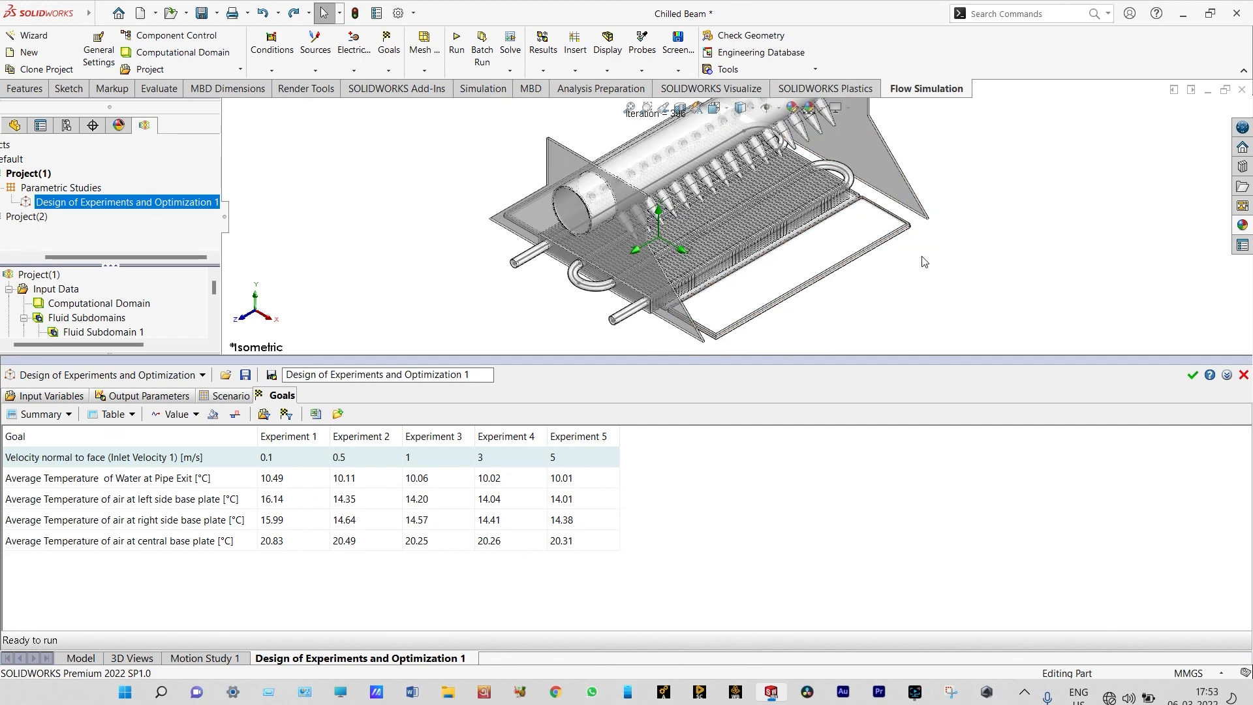